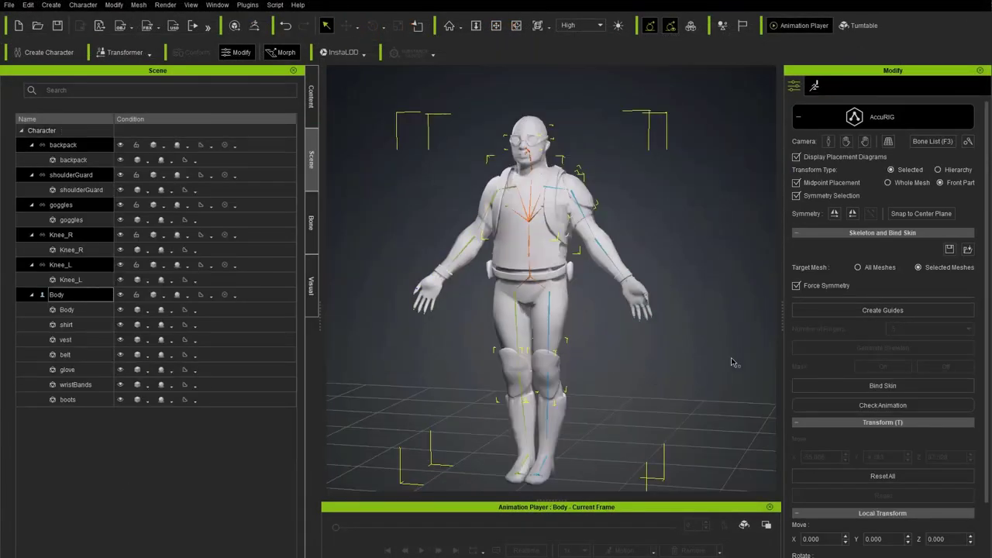
Step: Preview the rigged character's animation, pause it on a pose and send the current pose to ZBrush Pose Tools
click(882, 404)
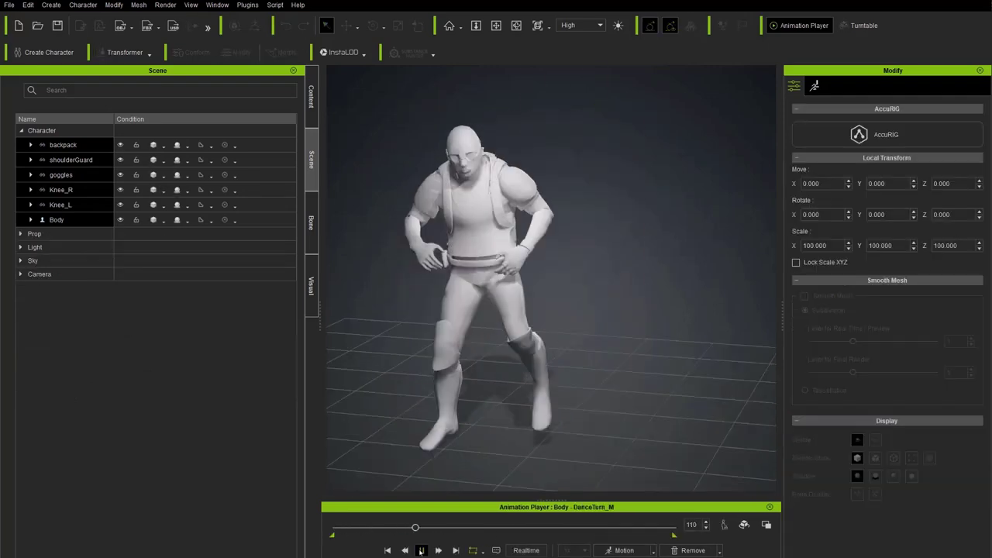
click(420, 550)
click(248, 5)
mouse_move(261, 47)
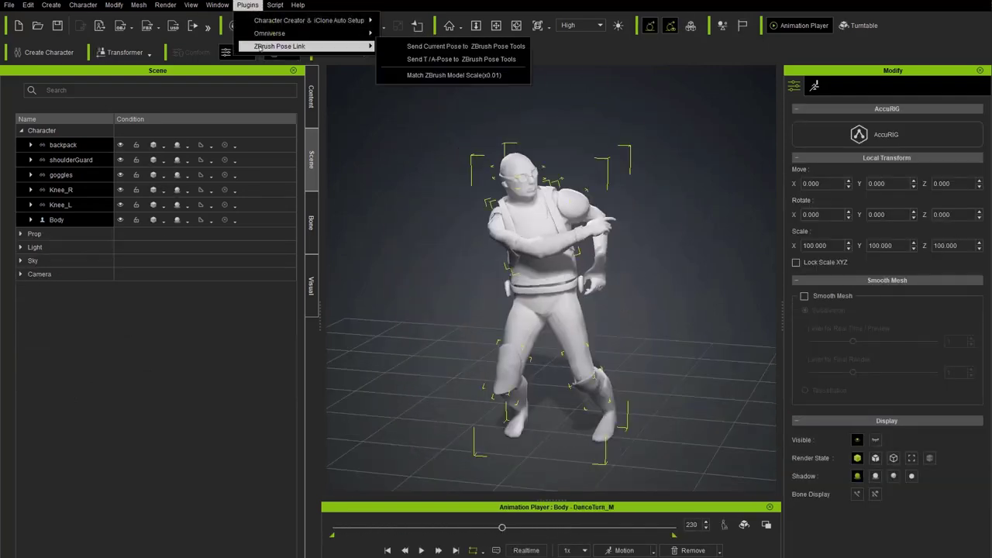
click(464, 46)
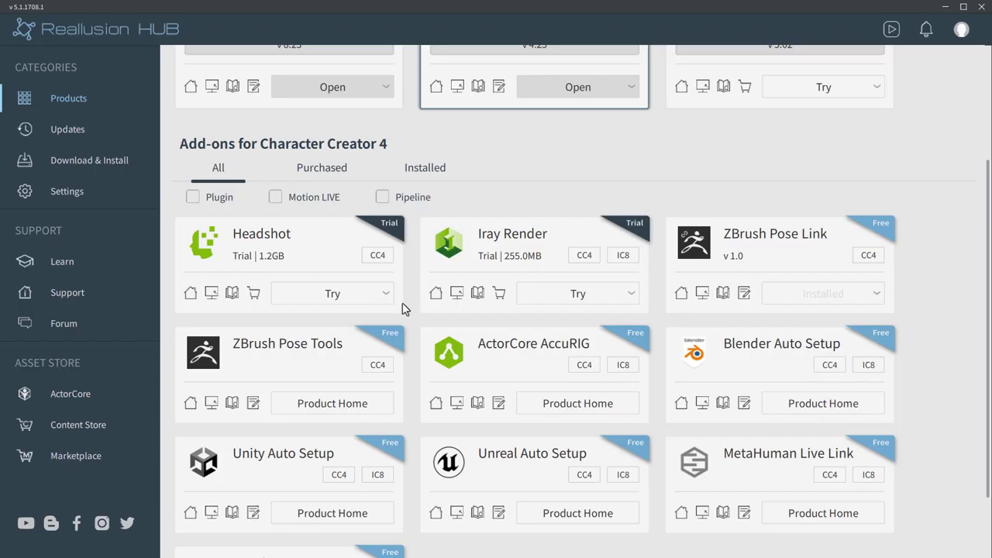
Step: Look up the ZBrush Pose Link add-on in Reallusion Hub and its plugin entry in Character Creator
scroll(419, 309, up, 3)
click(960, 69)
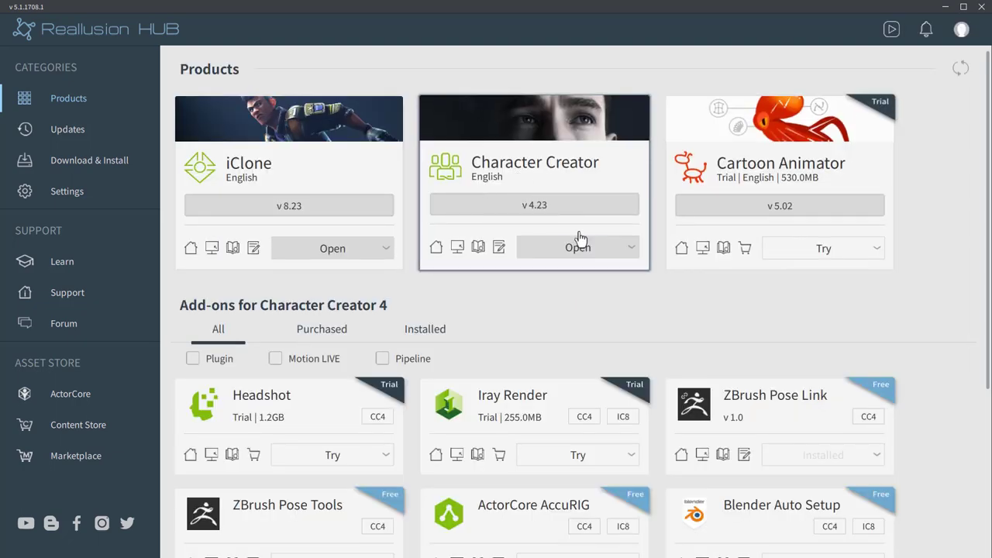
scroll(571, 215, down, 2)
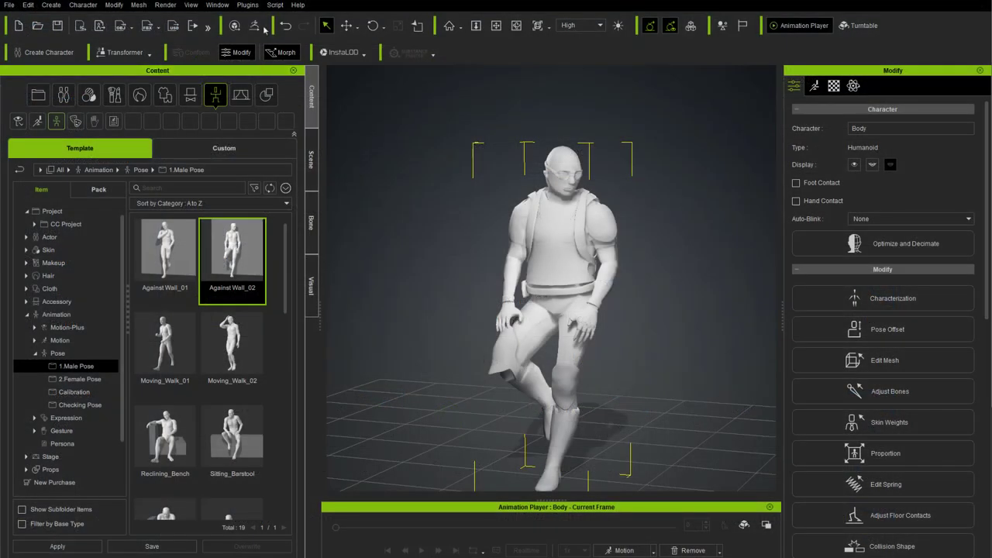
click(248, 4)
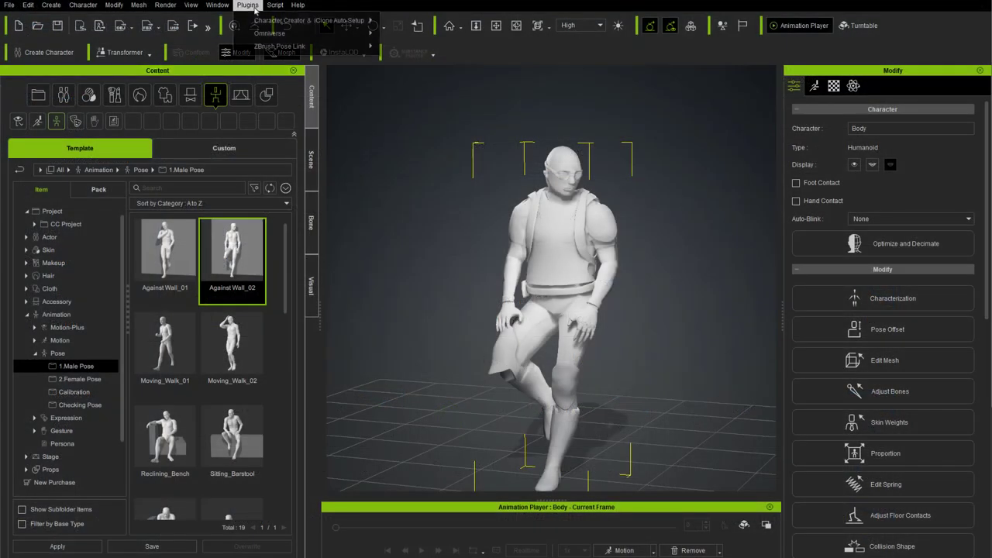
mouse_move(273, 46)
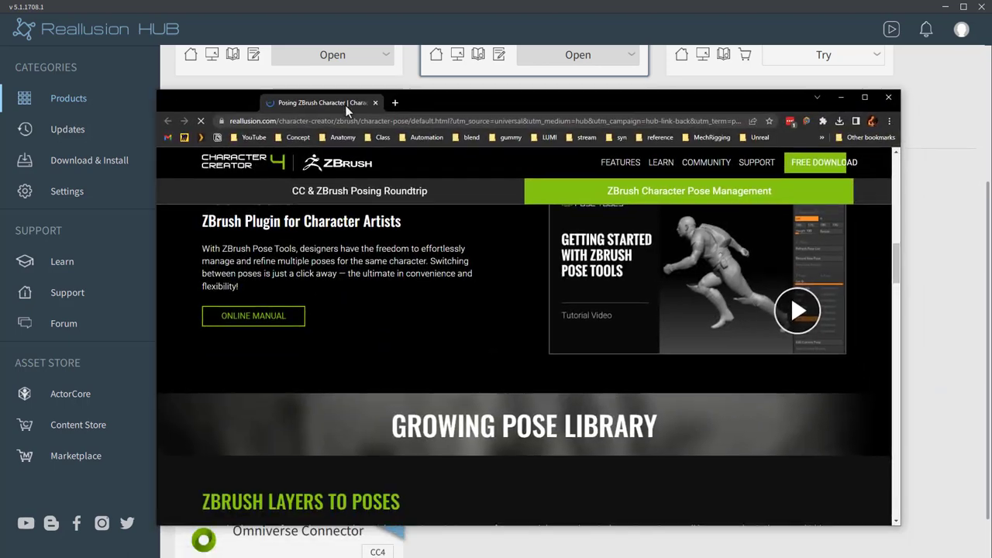
Step: Download the ZBrush Pose Tools plugin from the Reallusion download page and show ZBrush_Pose_Tools100.zip in its folder
click(818, 158)
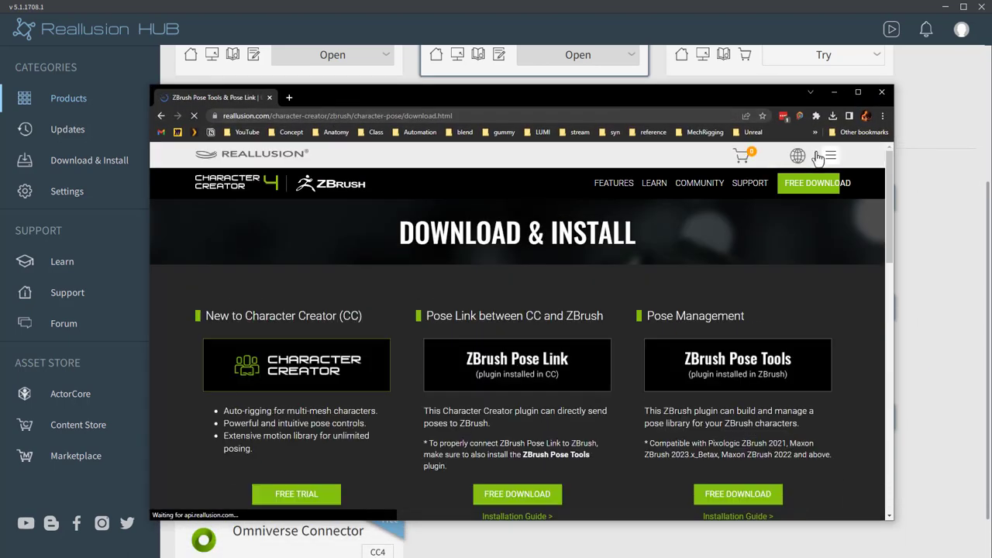
scroll(814, 246, down, 2)
scroll(843, 293, up, 1)
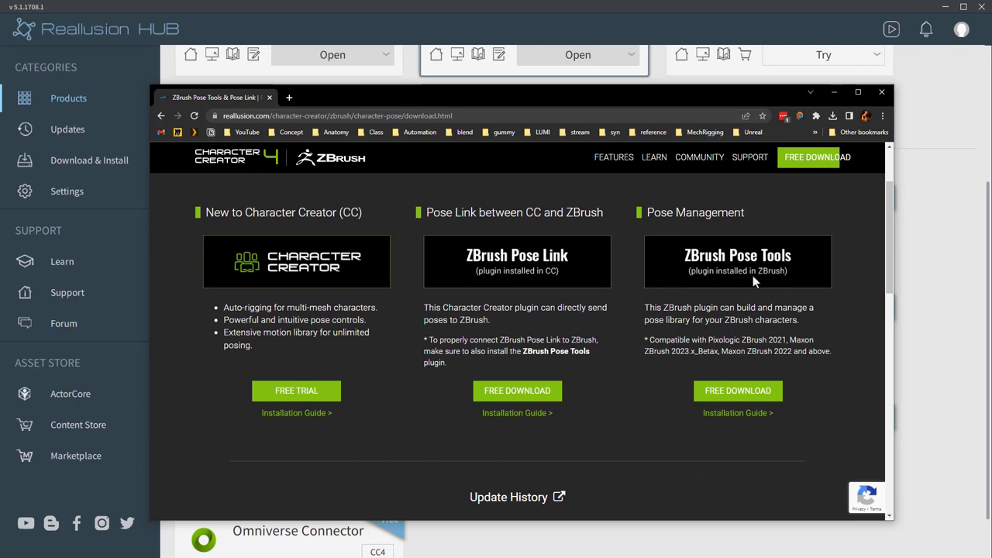
click(737, 390)
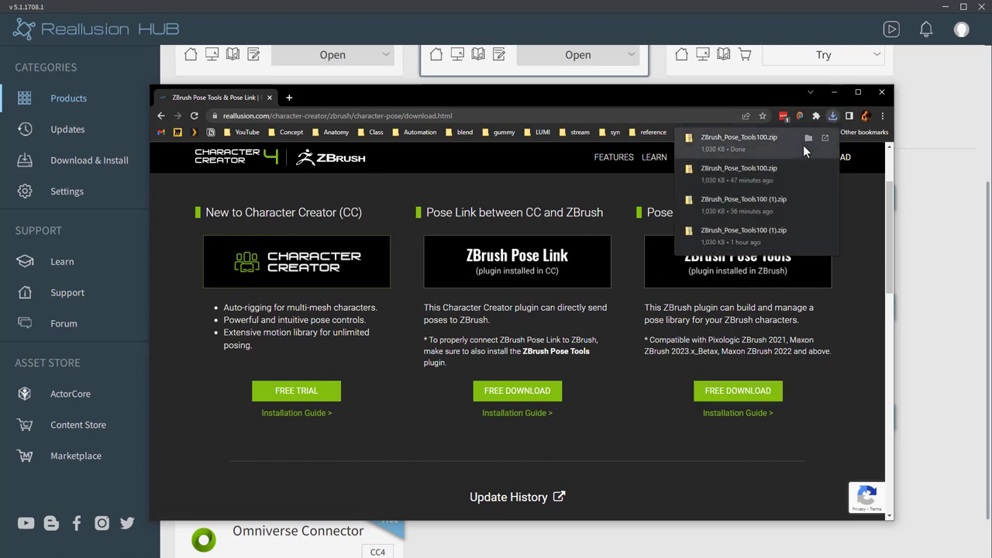
click(808, 140)
click(834, 92)
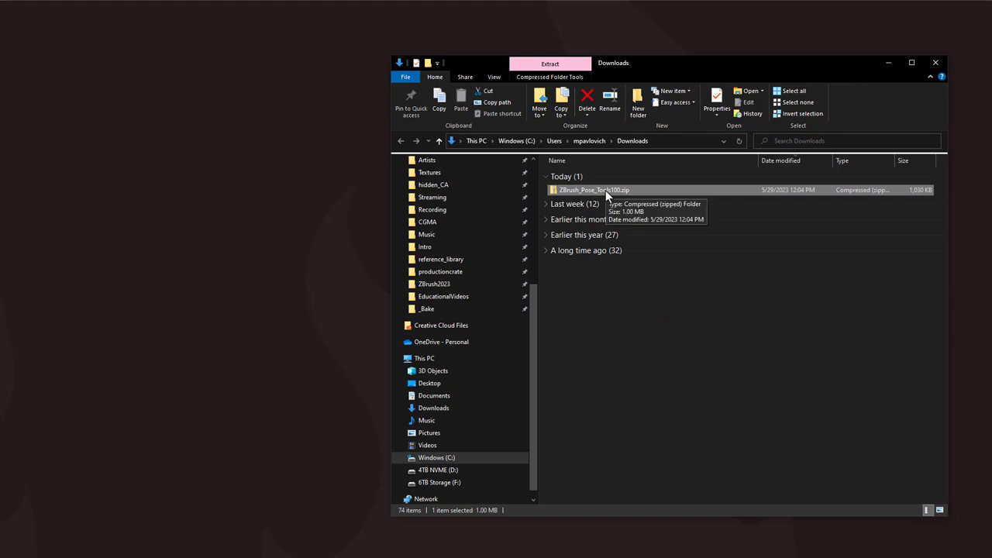
Step: Extract ZBrush_Pose_Tools100.zip onto the desktop with 7-Zip
drag(607, 189, 182, 252)
right_drag(183, 251, 75, 154)
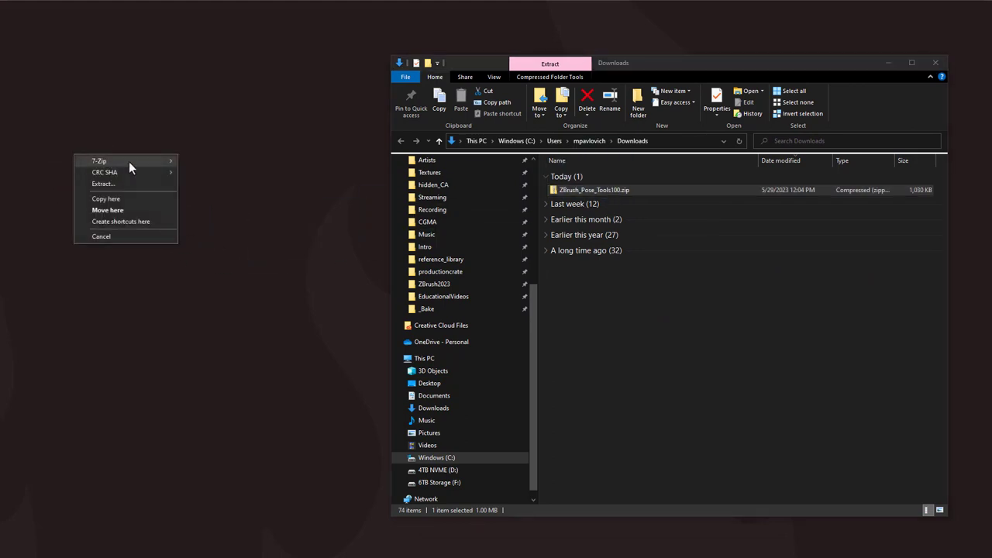
mouse_move(129, 161)
click(220, 195)
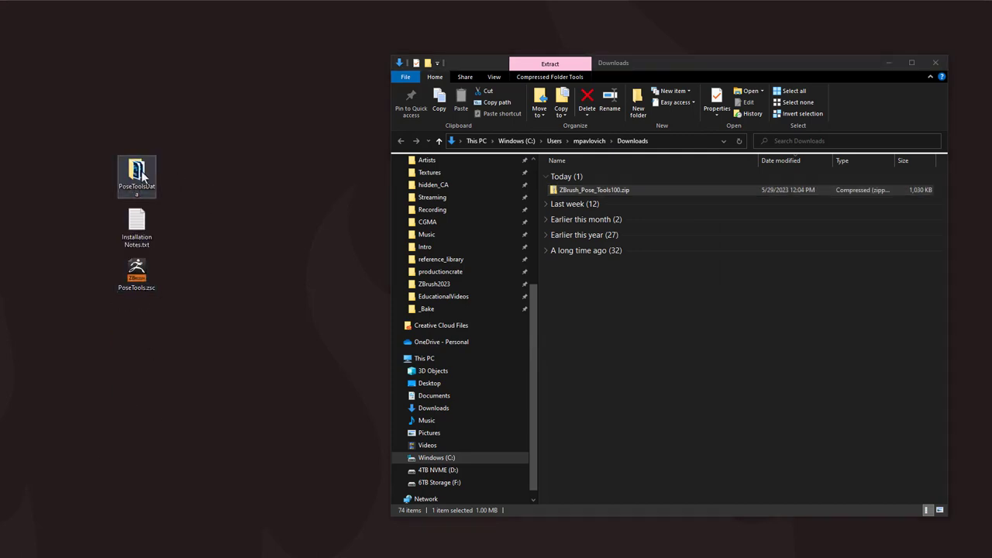
Step: Identify the extracted PoseToolsData folder and PoseTools.zsc, and open Maxon ZBrush 2023's ZStartup\ZPlugs64 folder
click(141, 176)
click(136, 273)
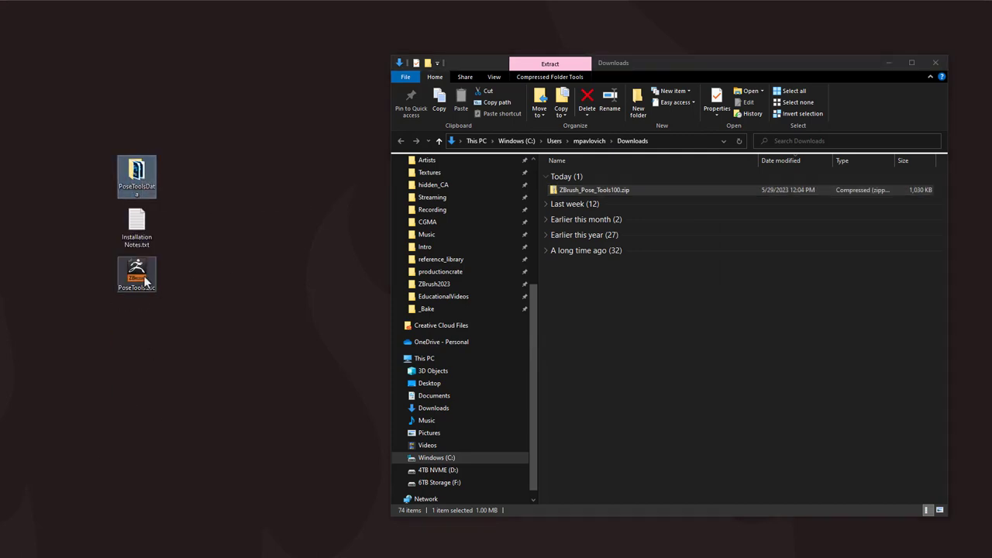
scroll(446, 359, up, 4)
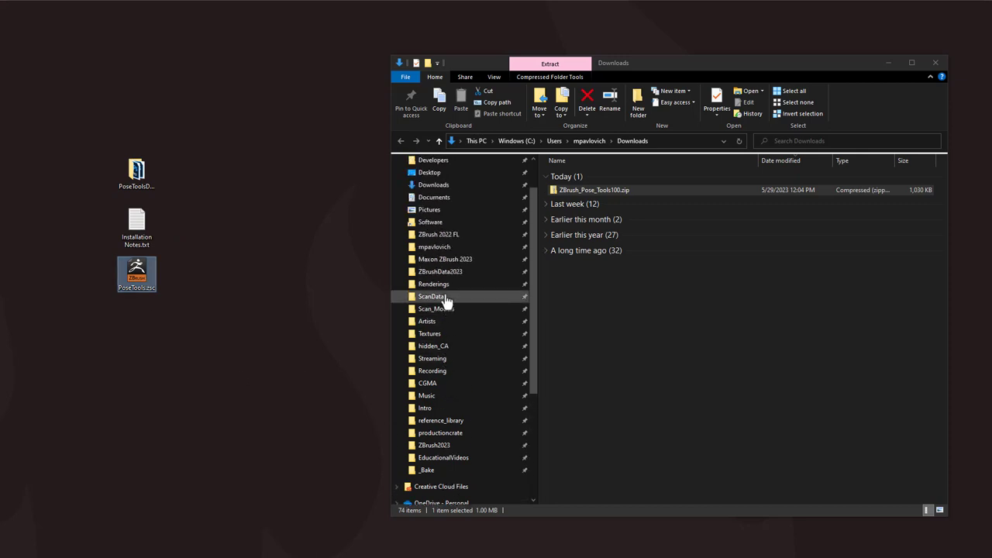
click(443, 258)
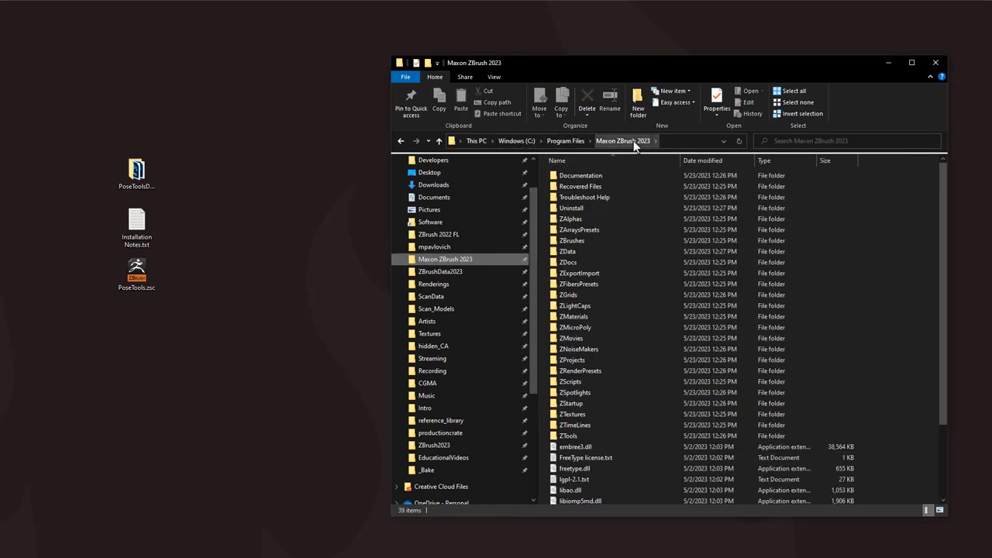
double_click(573, 403)
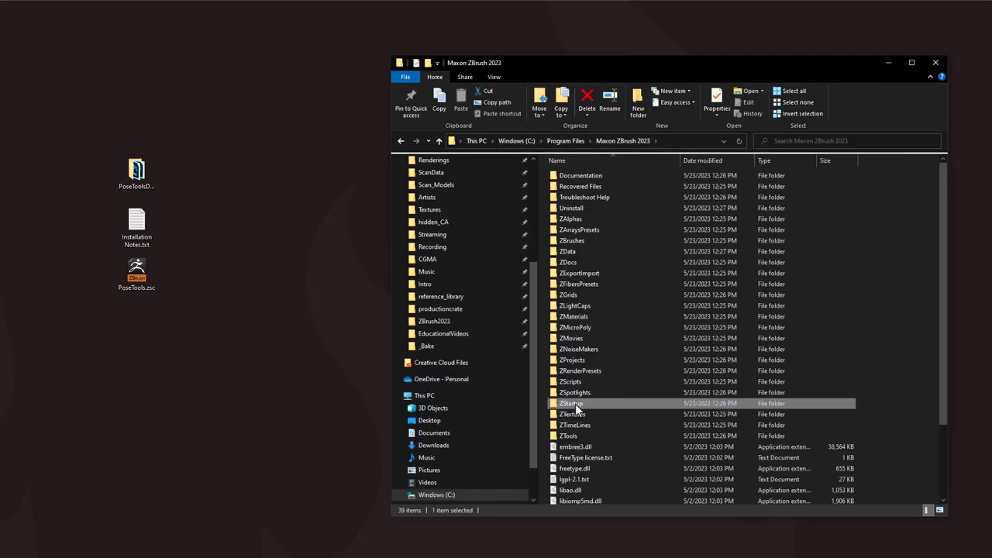
double_click(573, 372)
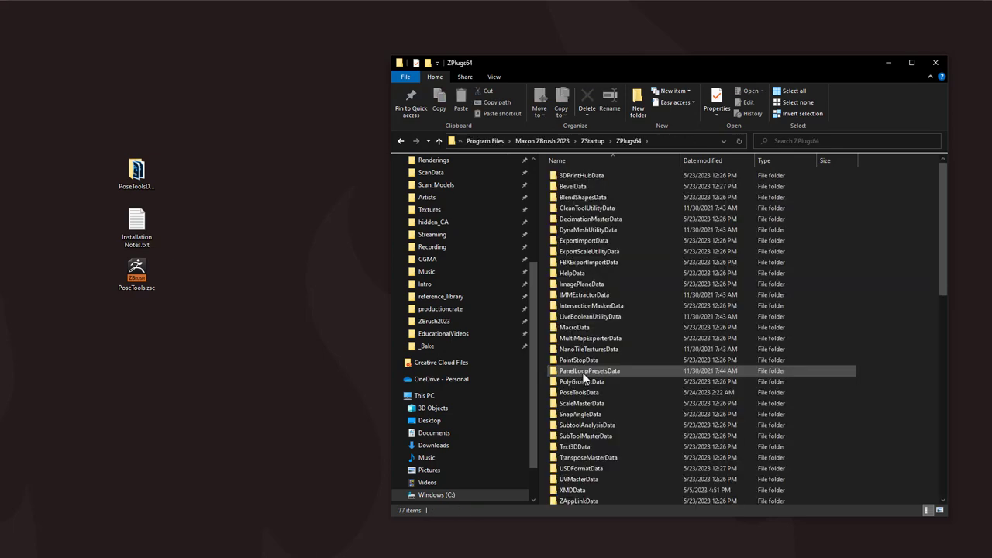
Step: Examine the ZPlugs64 folder for the Pose Tools files matching the extracted PoseToolsData and PoseTools.zsc, and close the folder window
click(611, 178)
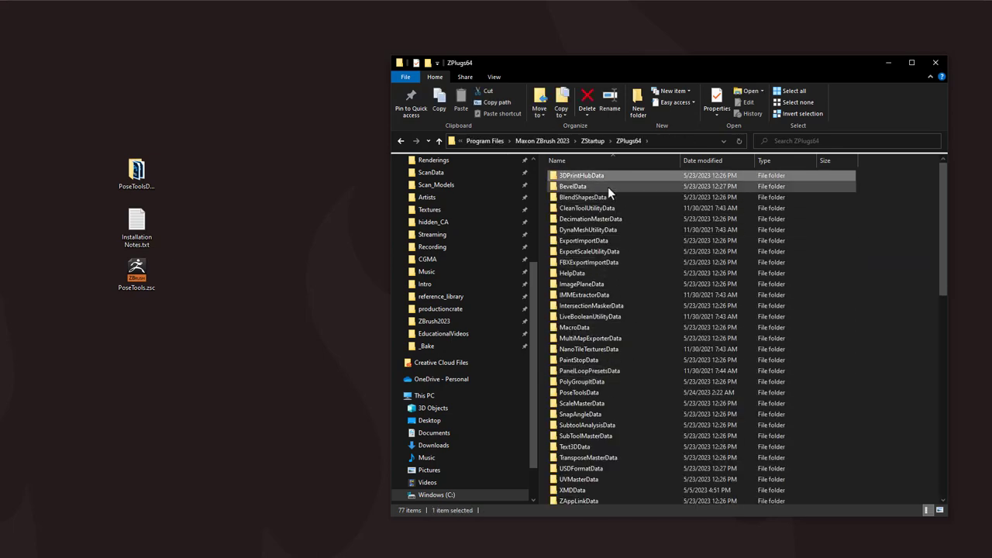
scroll(604, 264, down, 5)
scroll(613, 264, down, 7)
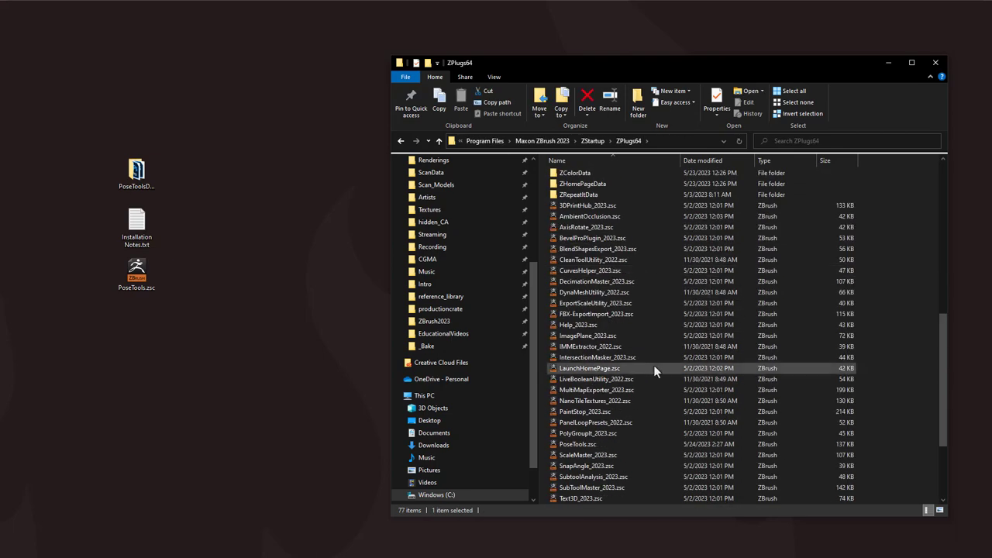
click(136, 172)
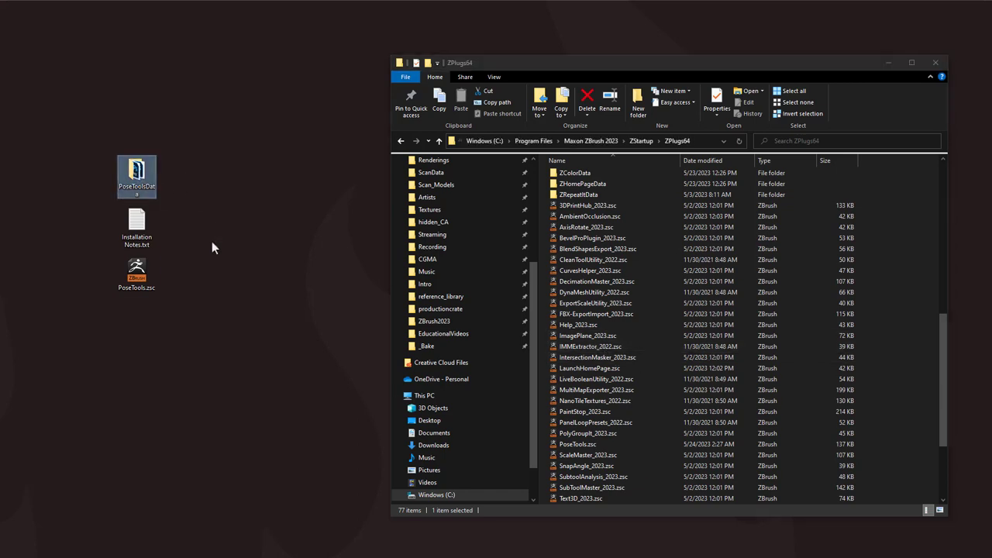
click(136, 273)
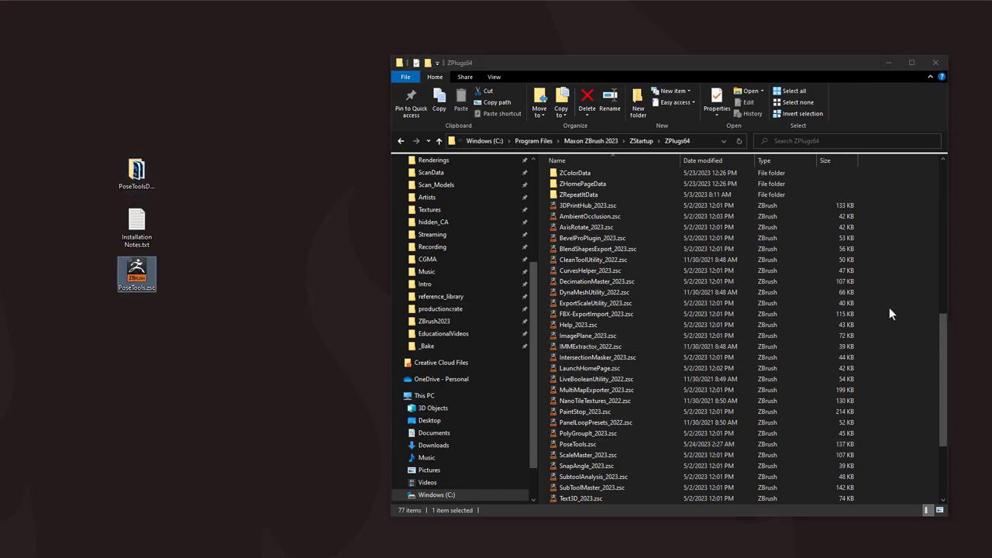
click(936, 62)
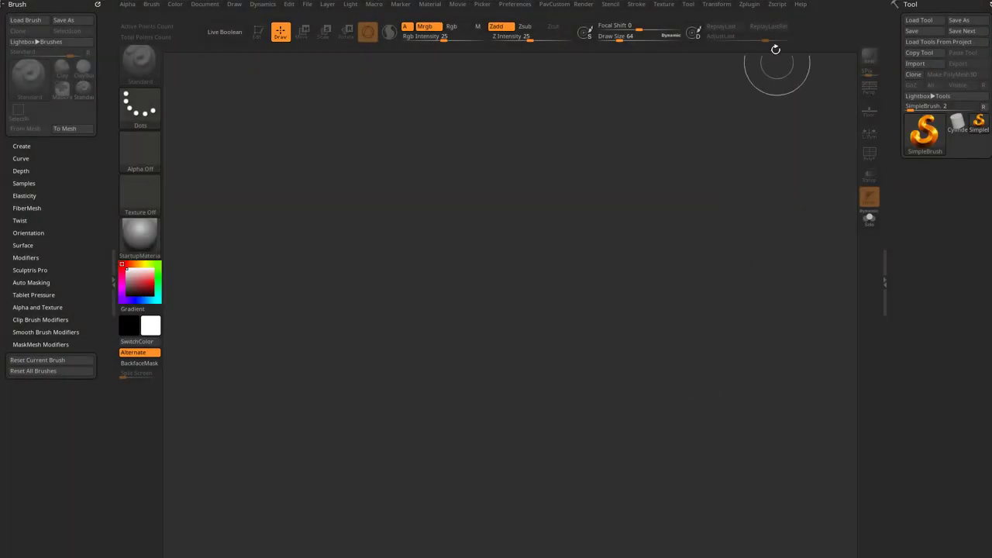
Step: Locate ZBrush Pose Tools among the plugins in ZBrush and remove the Brush palette from the side tray
click(753, 4)
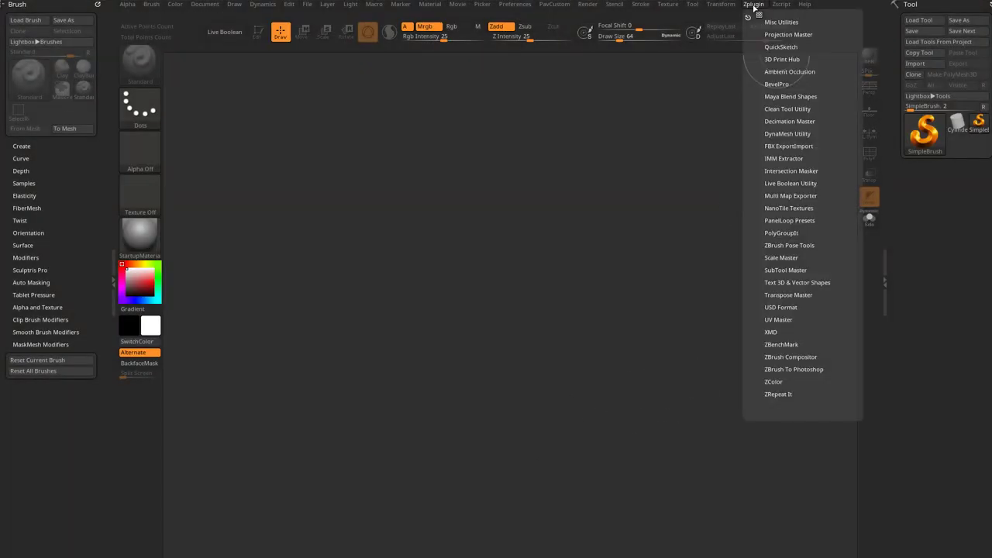
click(778, 257)
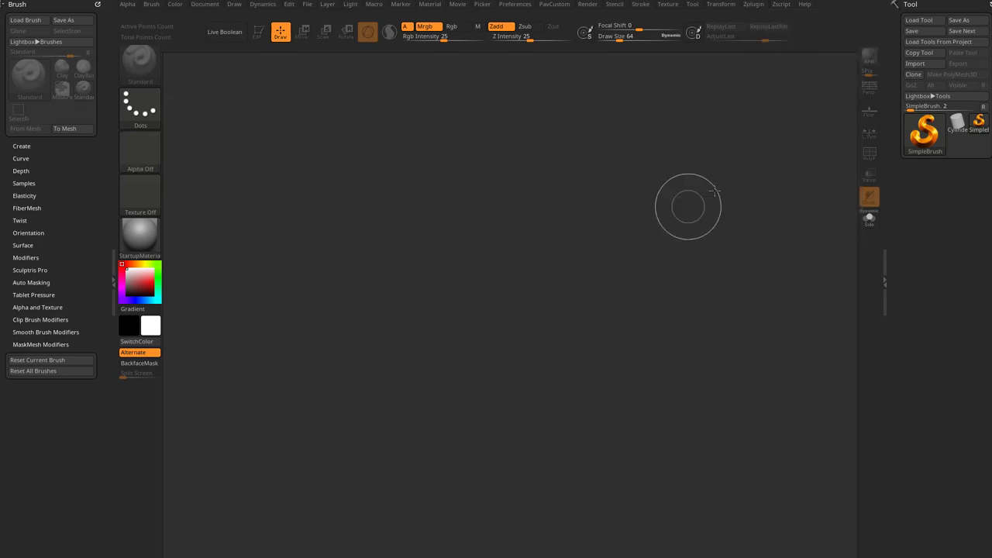
click(114, 283)
click(3, 281)
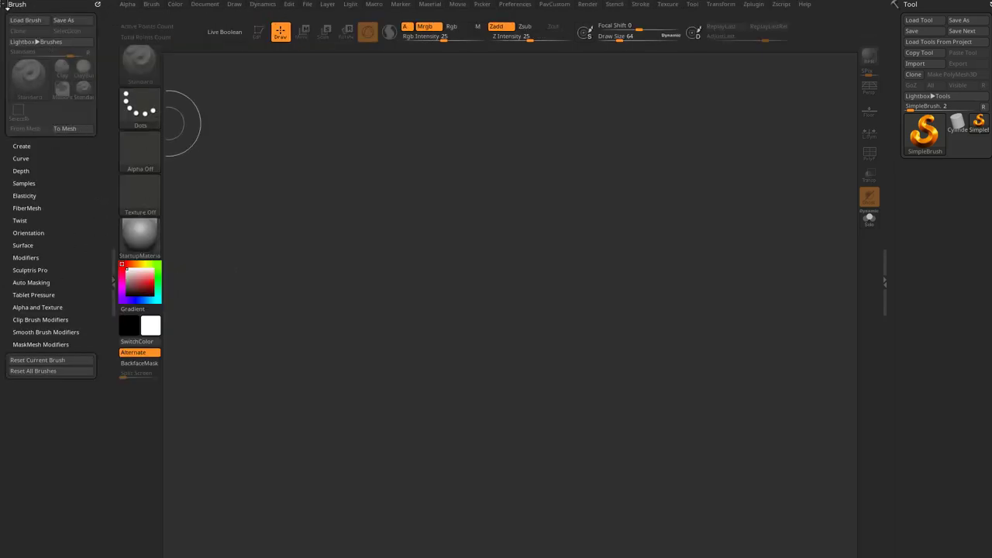
click(96, 5)
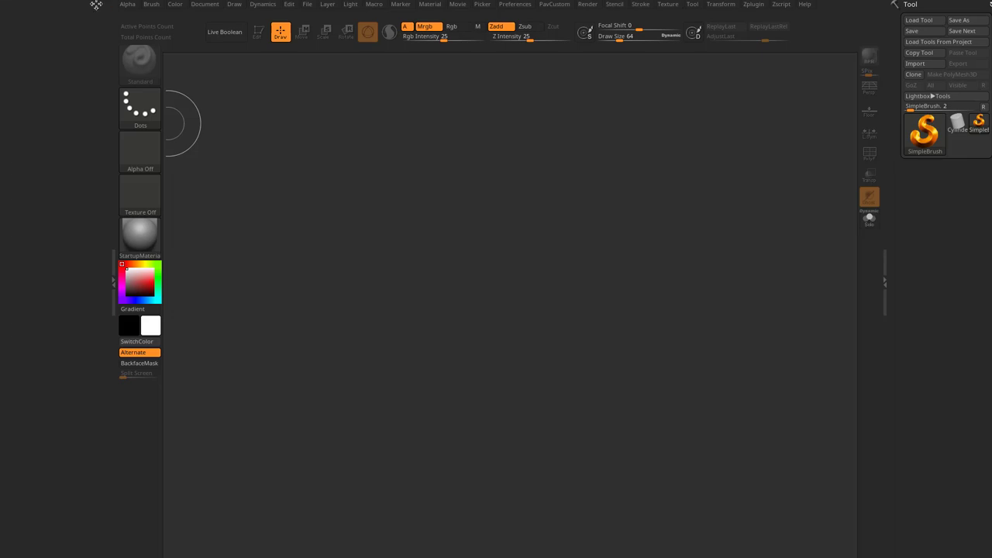
Step: Dock the Zplugin palette in the empty side tray and bring its full ZBrush Pose Tools section into view
click(754, 5)
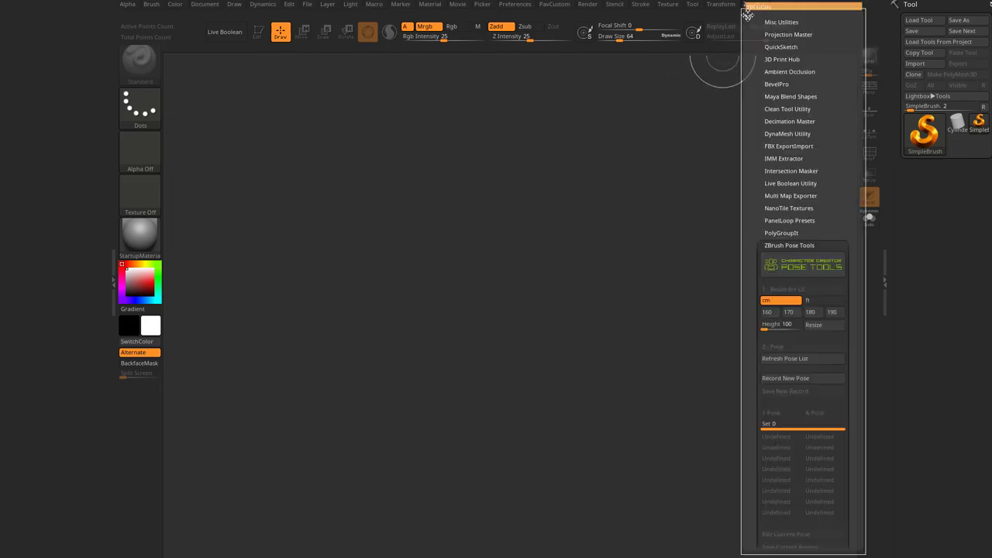
drag(746, 14, 120, 118)
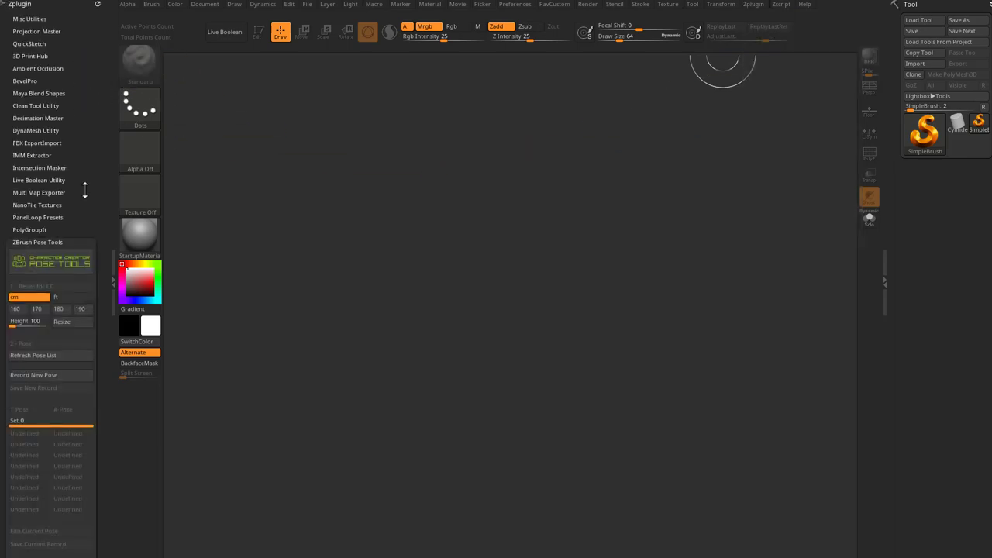
drag(84, 190, 84, 106)
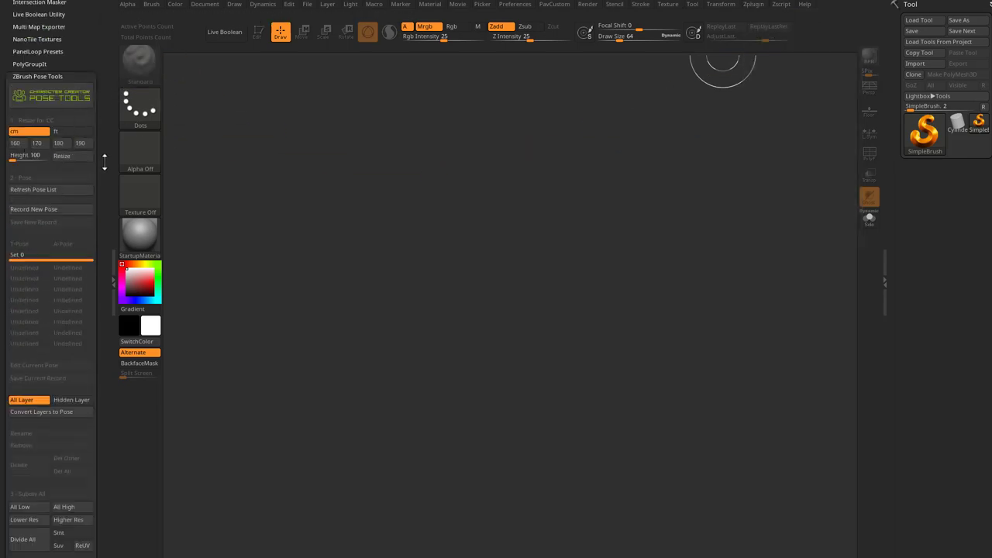
scroll(22, 177, down, 1)
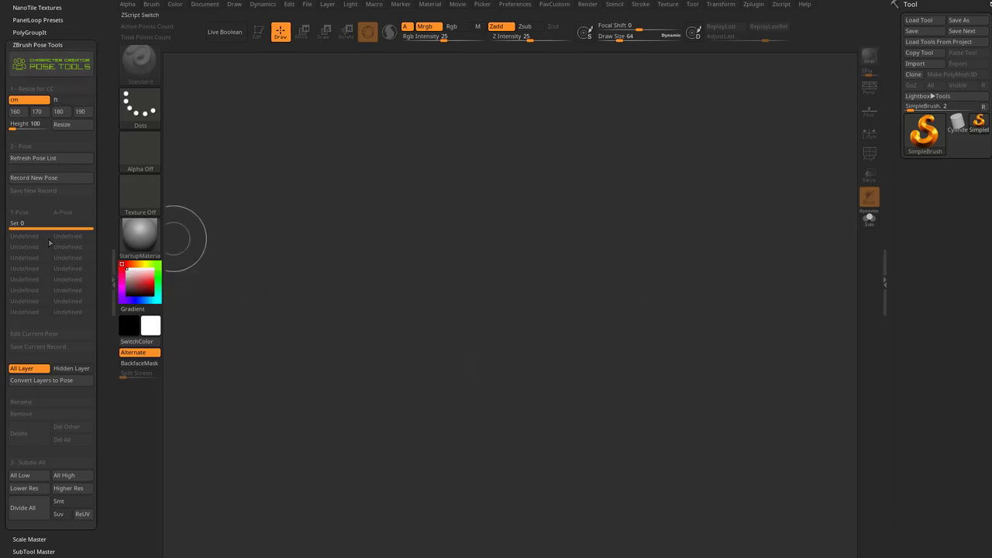
drag(101, 227, 101, 234)
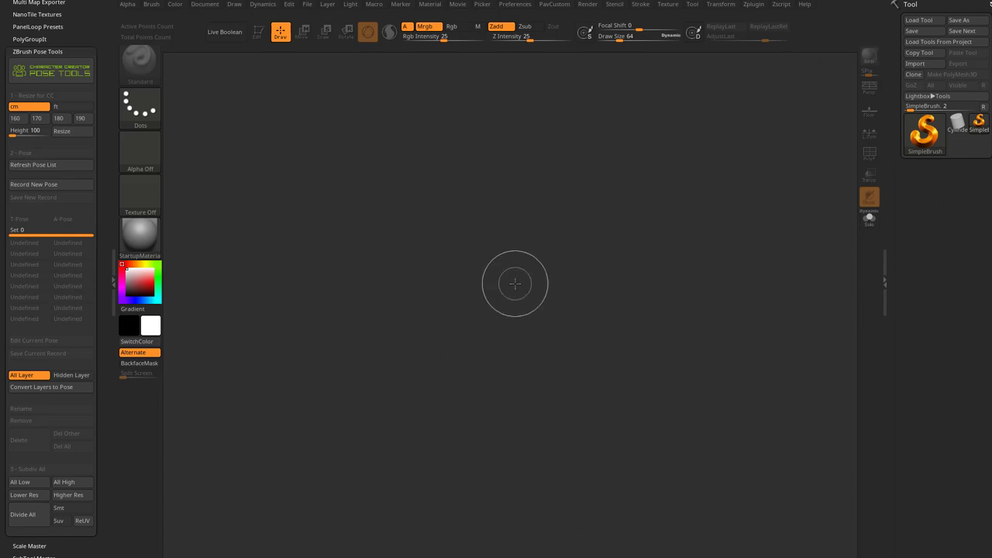
Step: Load the DemoSoldier.ZTL tool from the Lightbox library
key(comma)
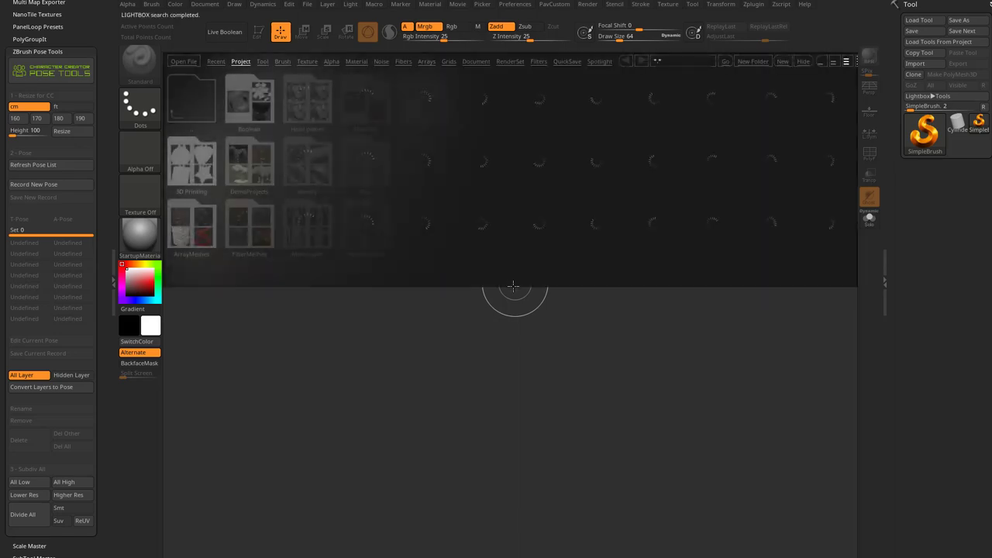
click(264, 60)
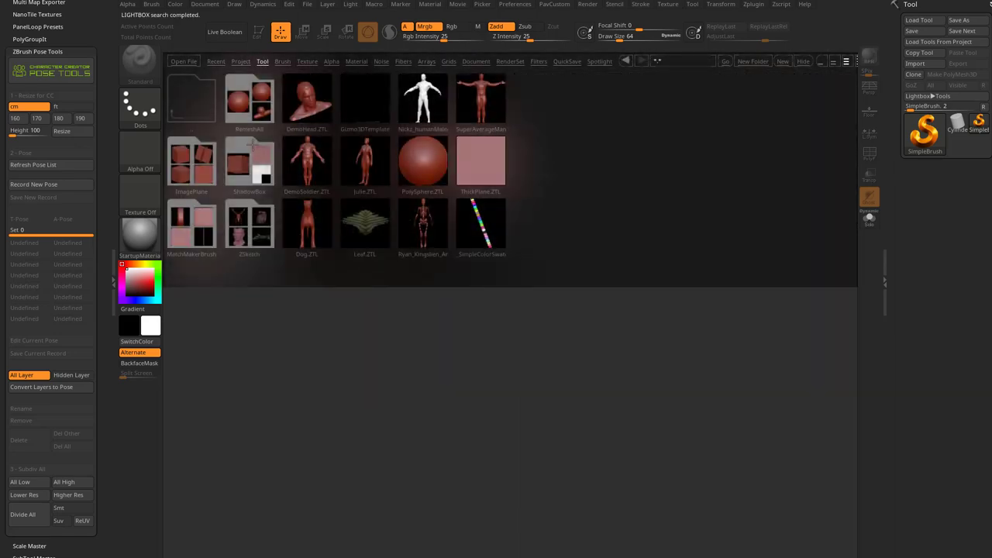
double_click(299, 162)
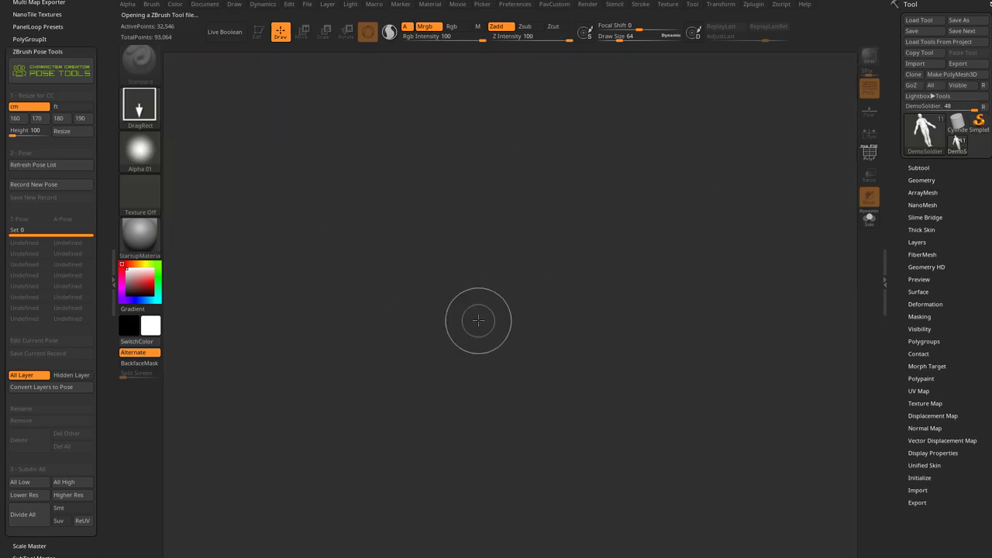
Step: Draw the DemoSoldier on the empty canvas and switch it to Edit mode
drag(472, 327, 487, 385)
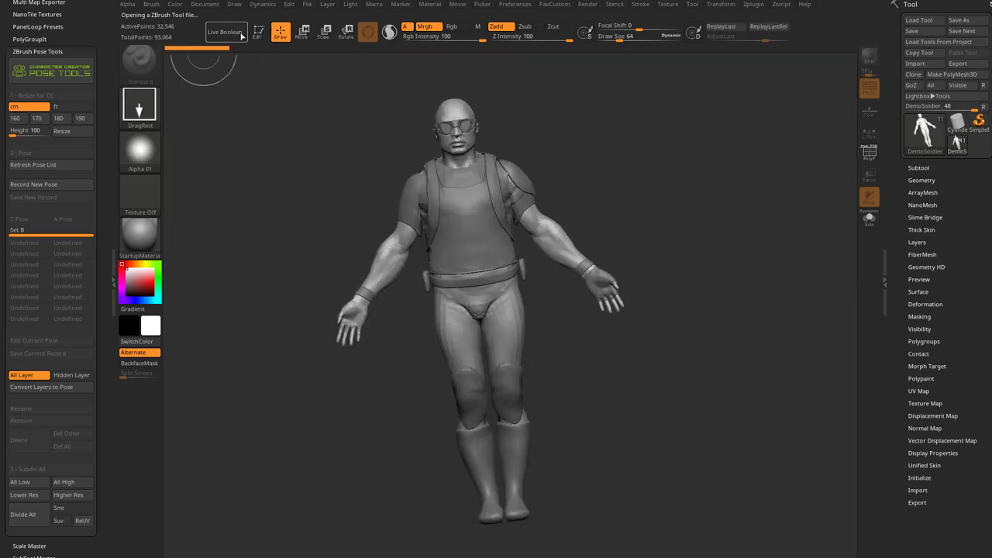
click(257, 33)
click(256, 34)
Step: Turn off the perspective view for the DemoSoldier and view it at an angle
mouse_move(542, 118)
shift+mouse_down()
mouse_move(631, 153)
mouse_move(641, 171)
shift+mouse_up()
click(874, 91)
drag(765, 176, 718, 206)
alt+drag(655, 199, 722, 179)
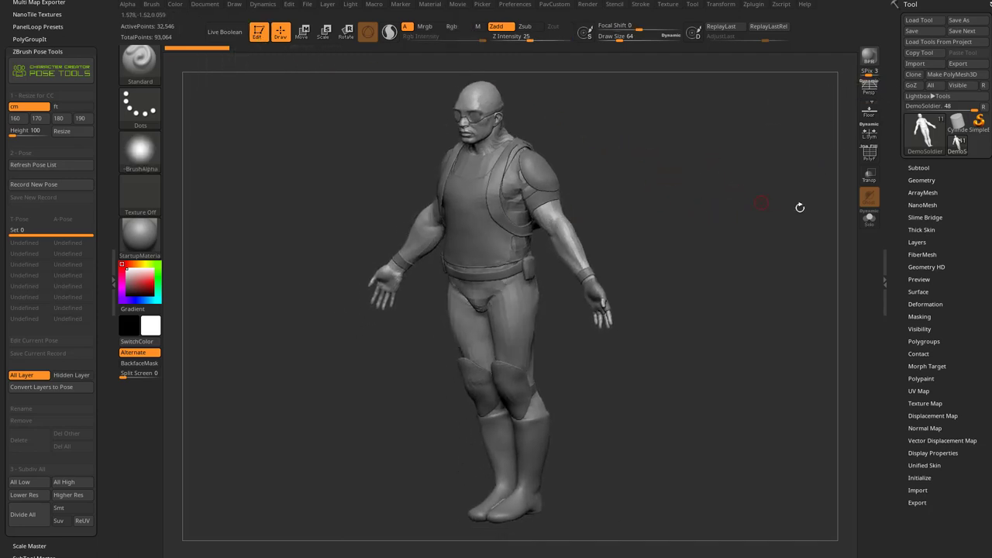
Step: Open the DemoSoldier's subtool list and examine its separate body and clothing parts
key(shift)
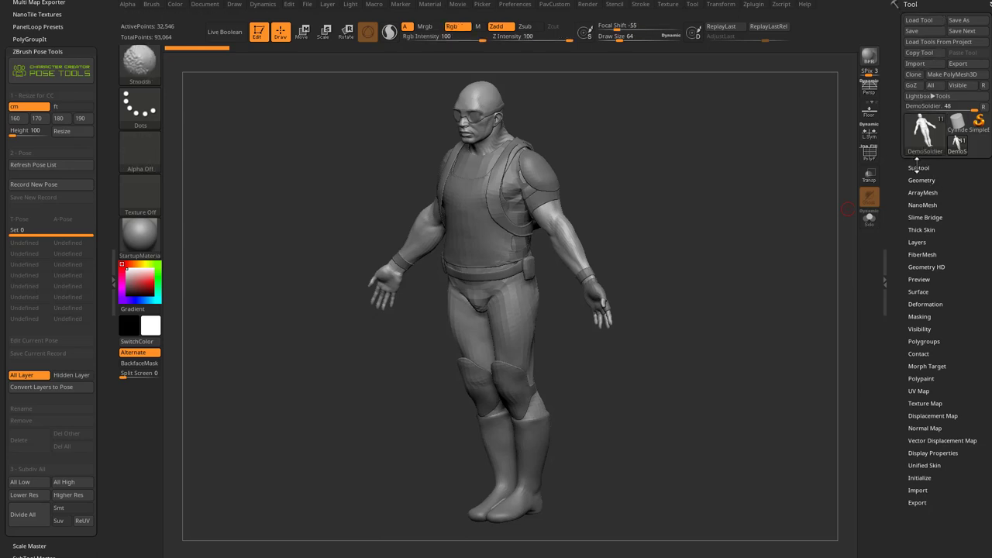
click(919, 167)
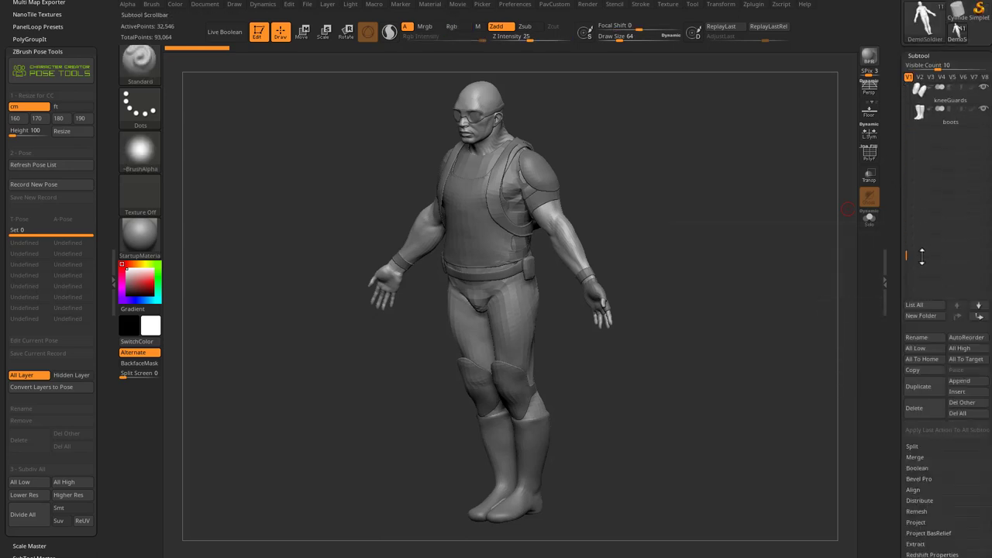
drag(783, 120, 706, 171)
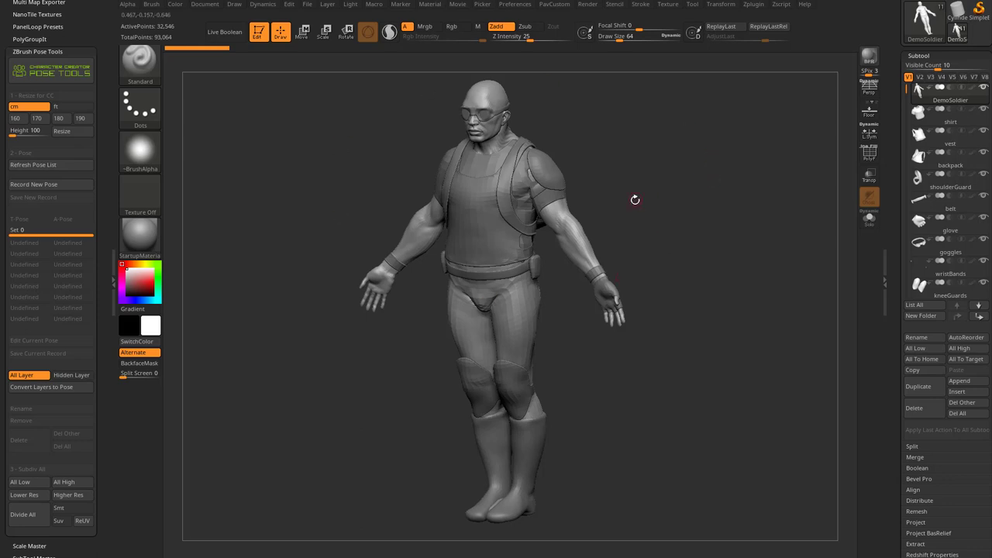
drag(636, 199, 628, 205)
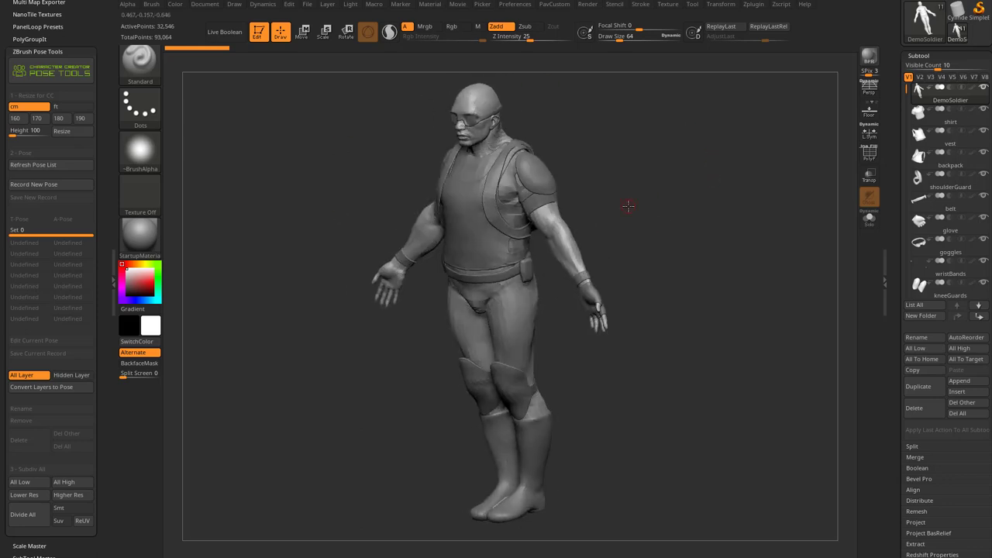
drag(633, 208, 648, 203)
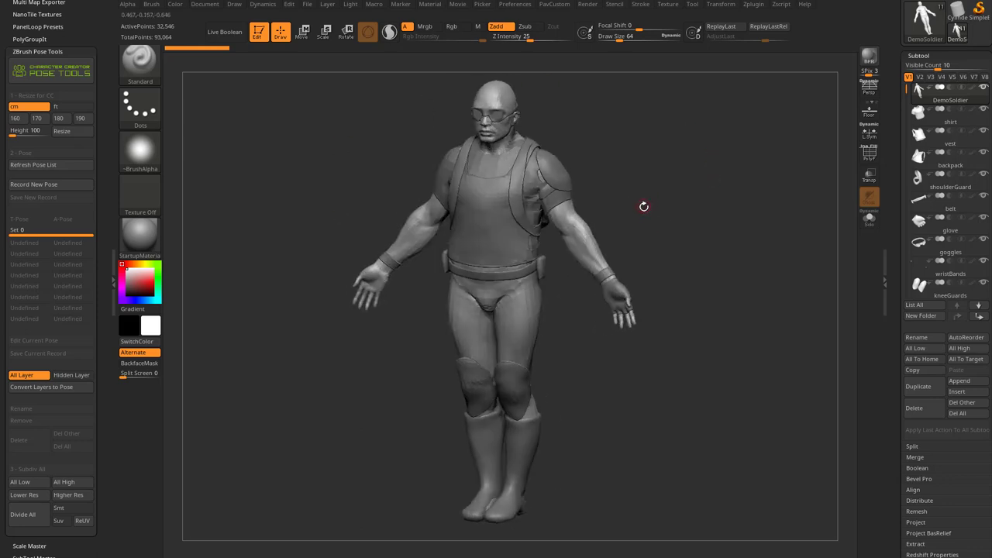
Step: Select the kneeGuards subtool and hide the left knee guard so only the soldier's right one shows
alt+click(475, 387)
shift+drag(575, 404, 609, 399)
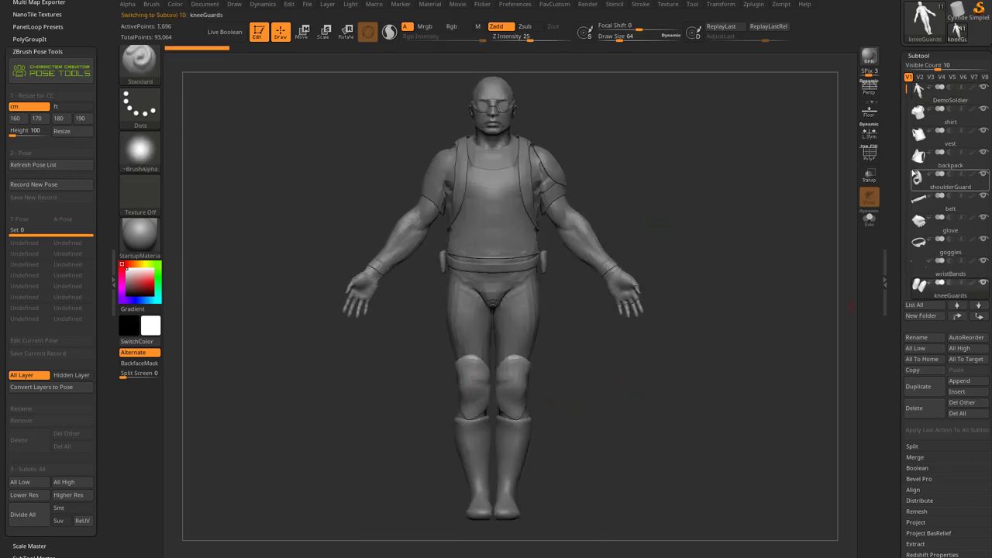
drag(905, 90, 897, 180)
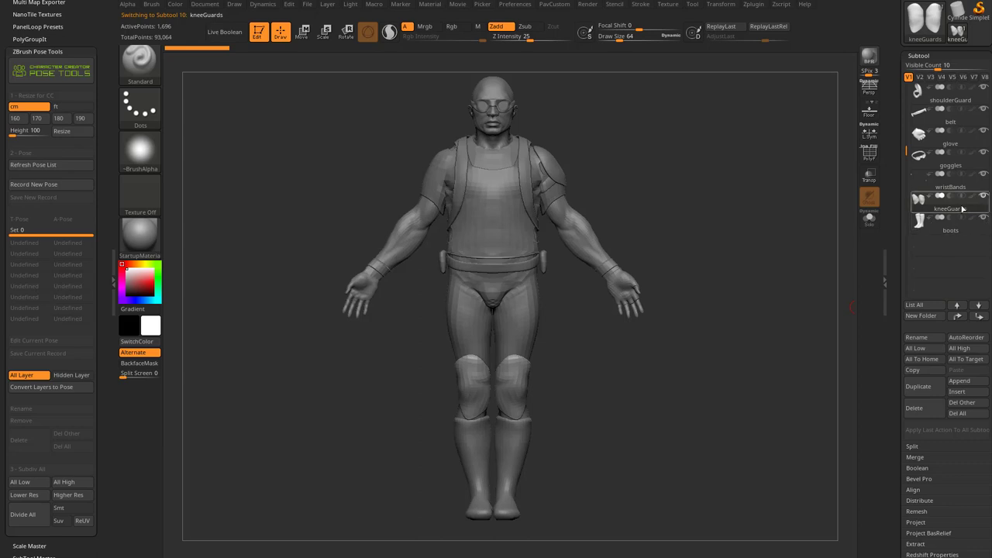
drag(724, 240, 718, 254)
alt+drag(605, 385, 590, 353)
ctrl+shift+drag(605, 313, 417, 360)
ctrl+shift+click(705, 419)
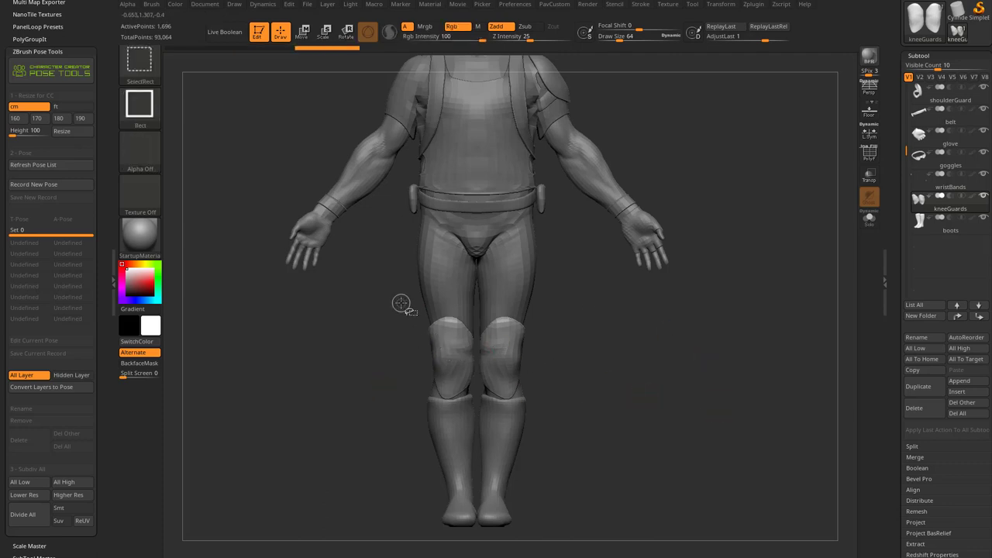
ctrl+shift+drag(402, 302, 442, 346)
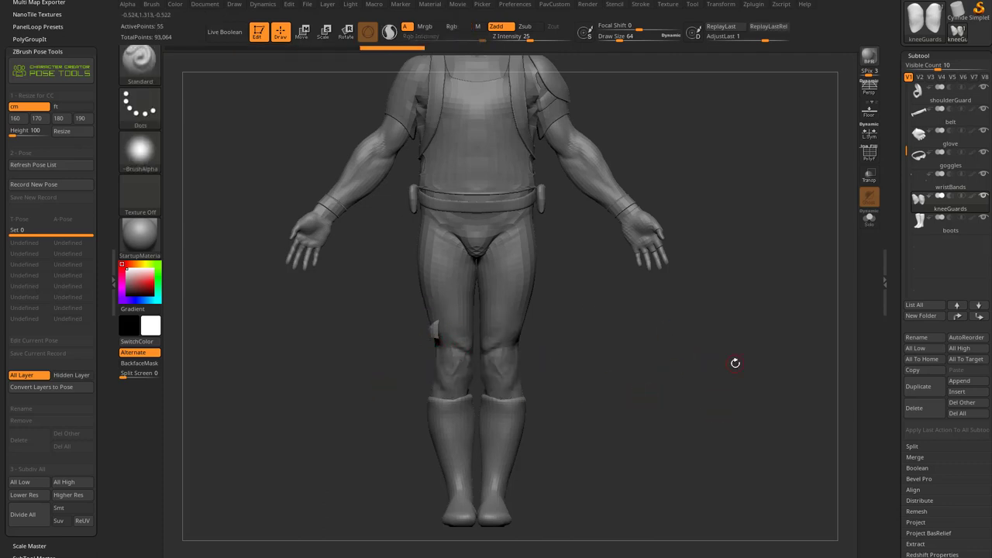
ctrl+shift+click(735, 363)
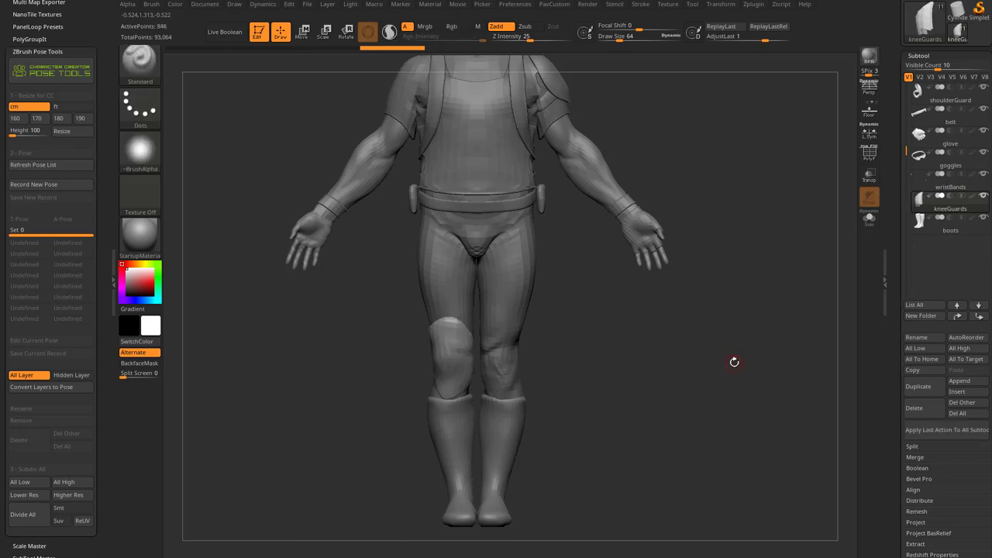
Step: Split the hidden left knee guard off into its own subtool
scroll(908, 337, down, 3)
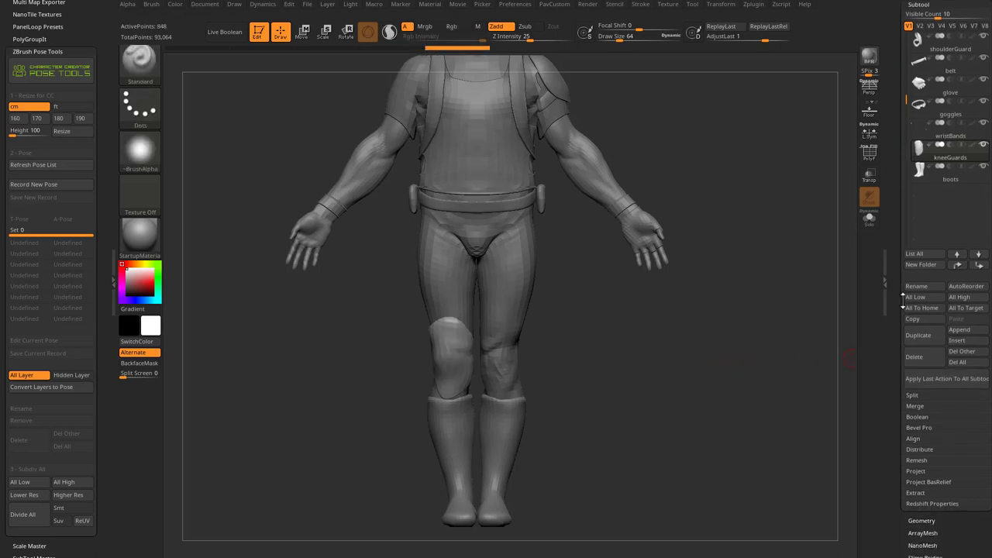
click(912, 376)
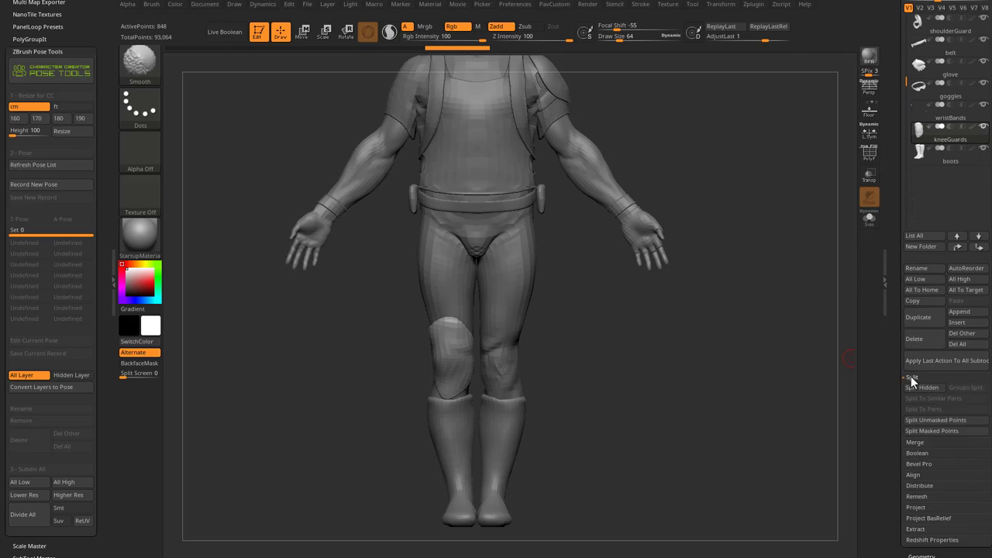
click(916, 388)
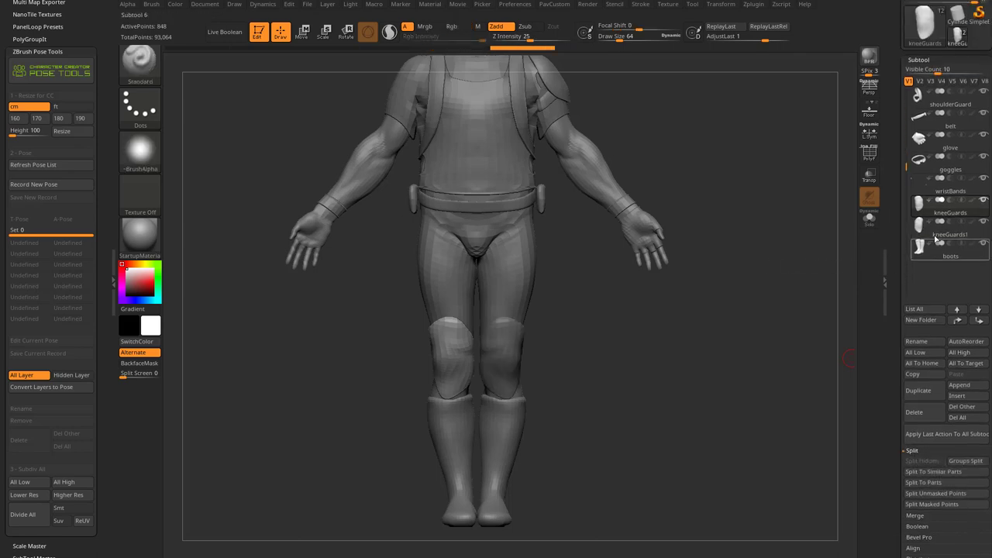
Step: Rename the right knee guard subtool to Knee_R
mouse_move(938, 220)
mouse_move(939, 244)
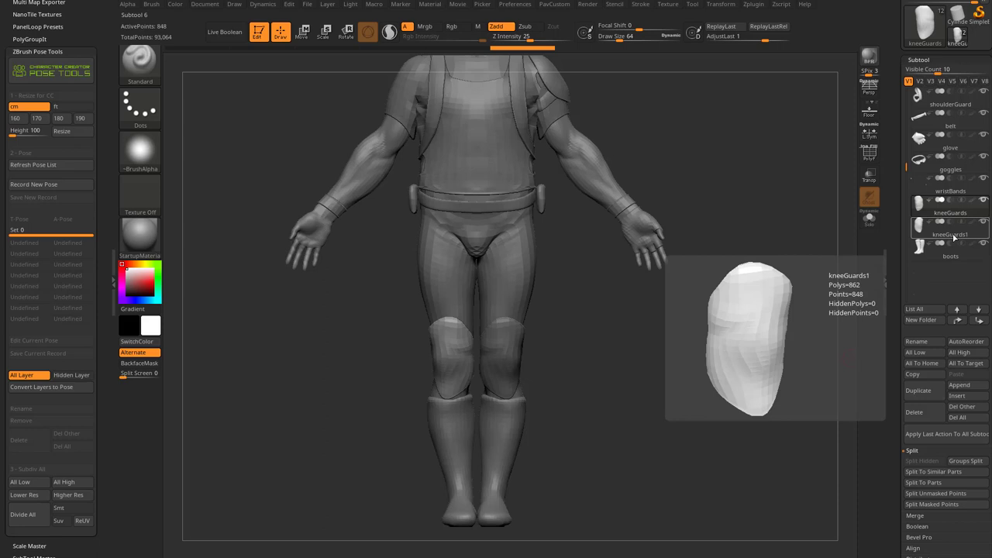
click(918, 342)
text(Knee_R)
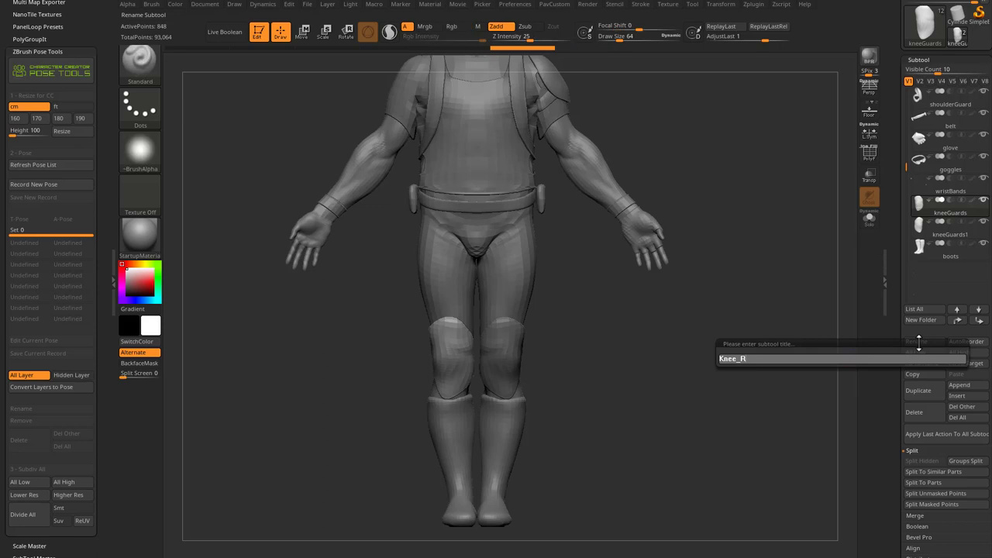
key(Return)
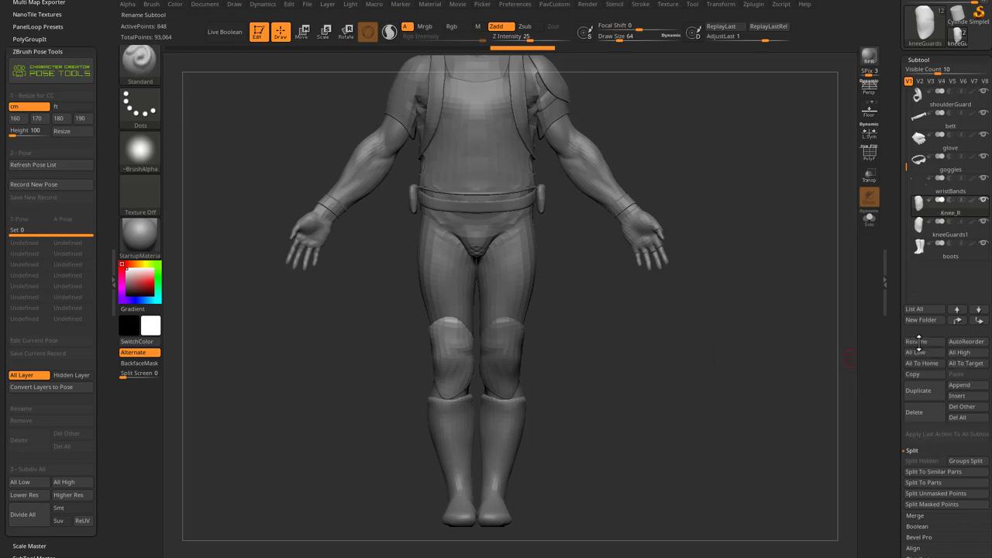
Step: Select the split-off kneeGuards1 subtool and rename it to Knee_L
click(963, 240)
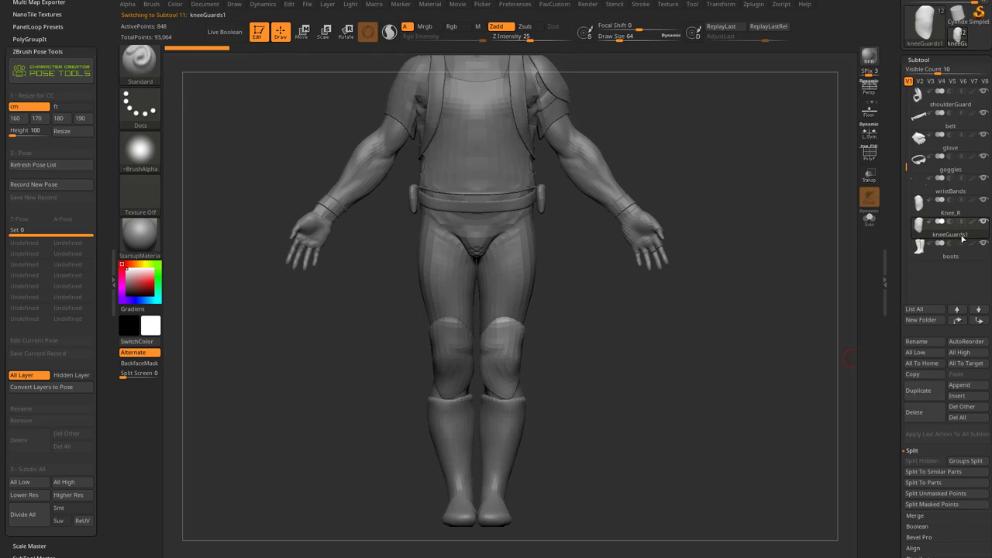
click(917, 342)
text(Knee_L)
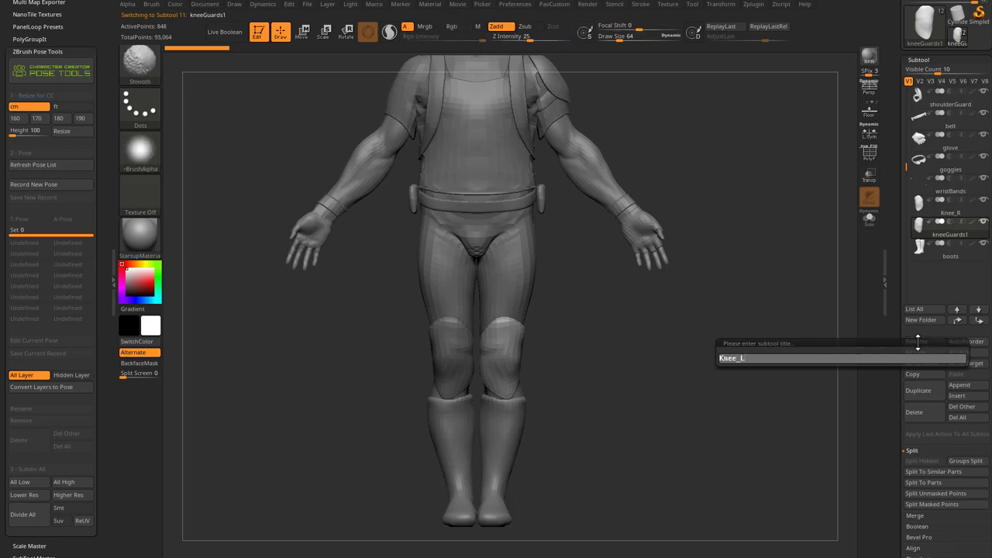
key(Return)
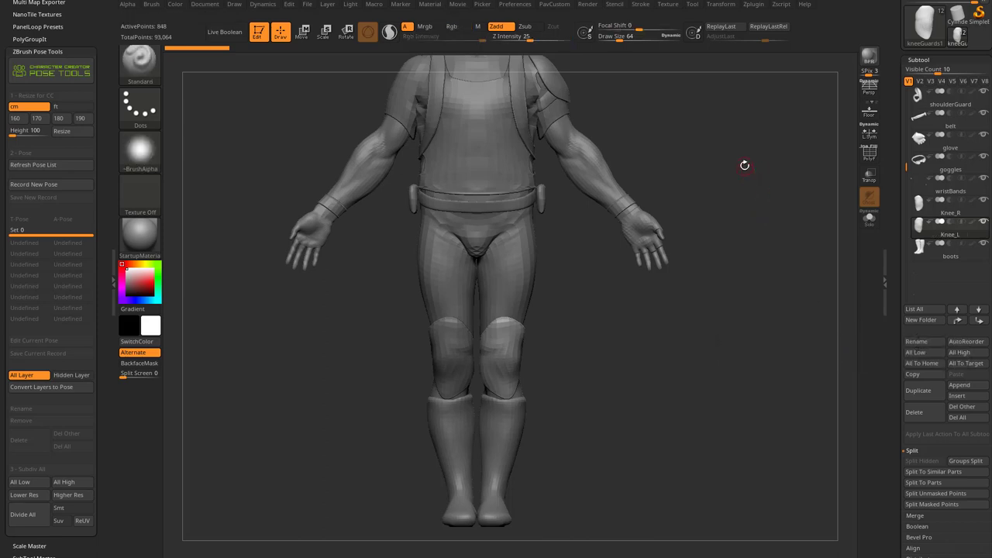
alt+drag(744, 164, 727, 191)
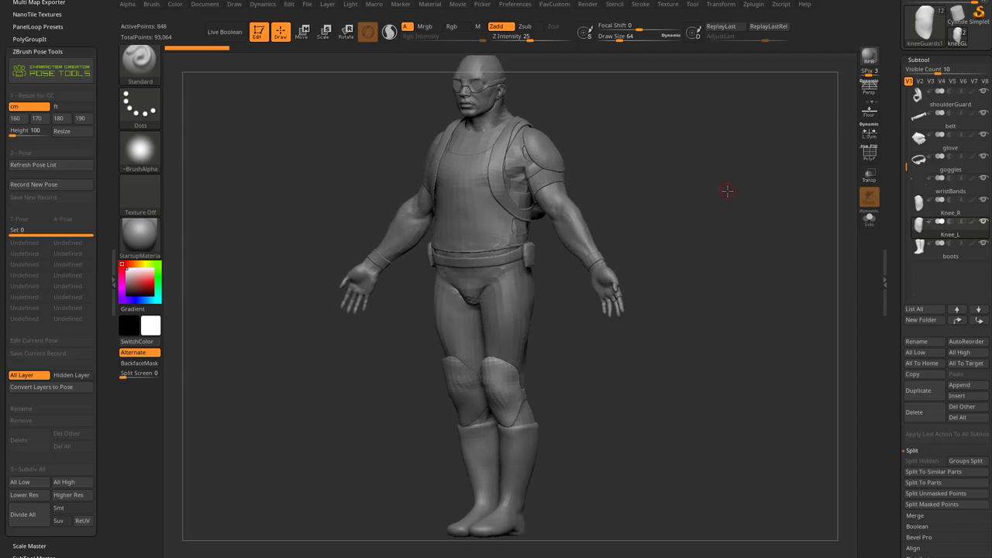
drag(681, 226, 565, 396)
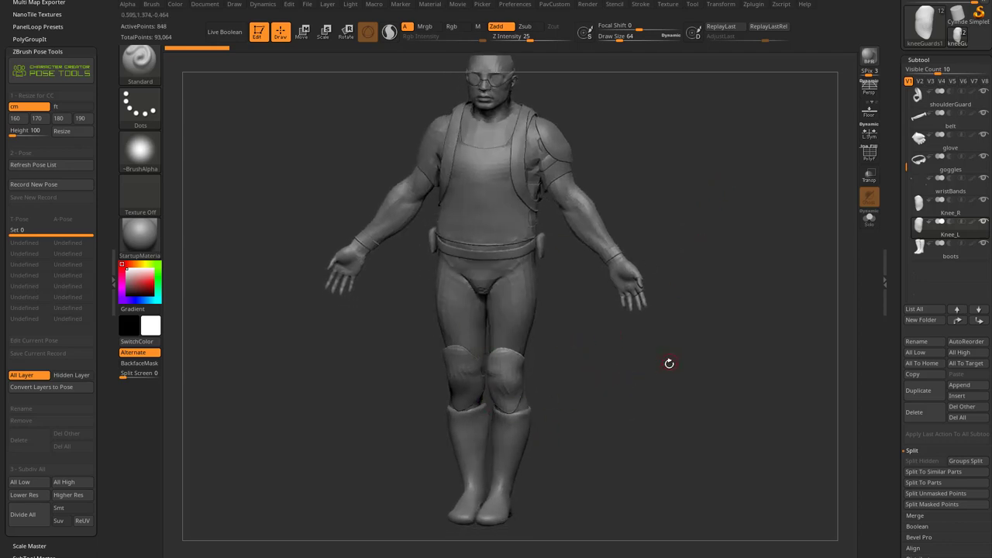
mouse_move(669, 361)
mouse_down()
mouse_move(669, 372)
mouse_move(659, 354)
mouse_up()
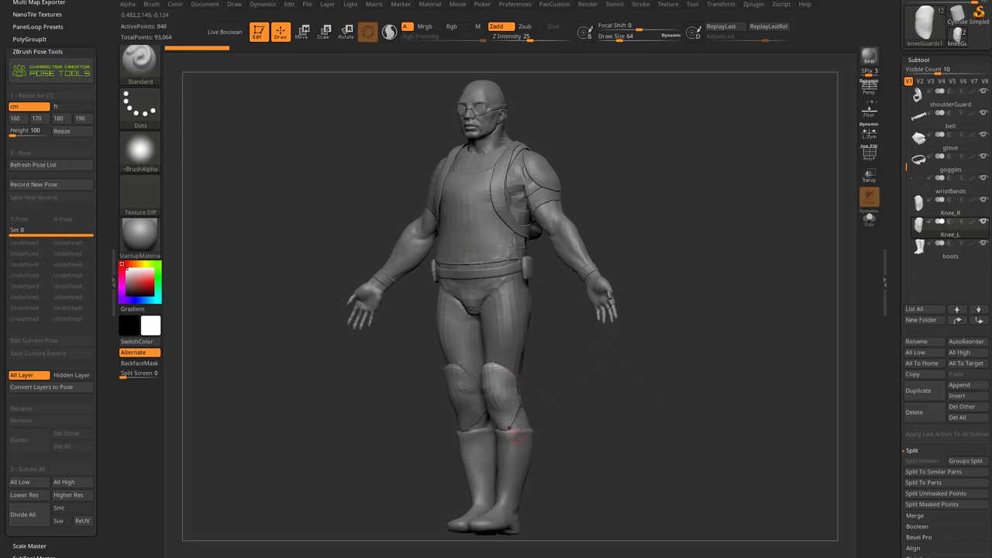
drag(543, 443, 693, 449)
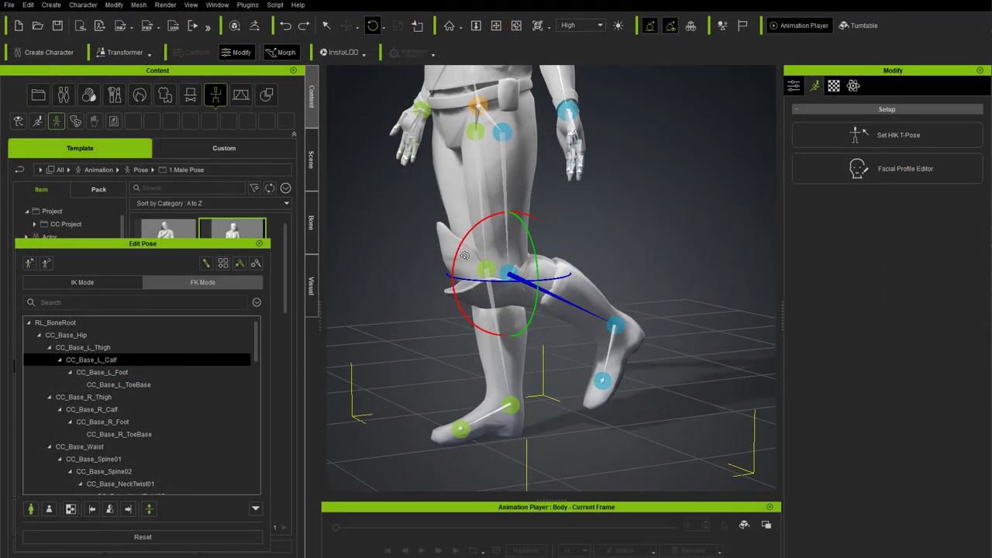
Step: In Character Creator, rotate the character's left calf and left foot bones to test how the unsplit knee guards deform
mouse_move(465, 256)
mouse_down()
mouse_move(457, 216)
mouse_move(467, 258)
mouse_up()
click(614, 326)
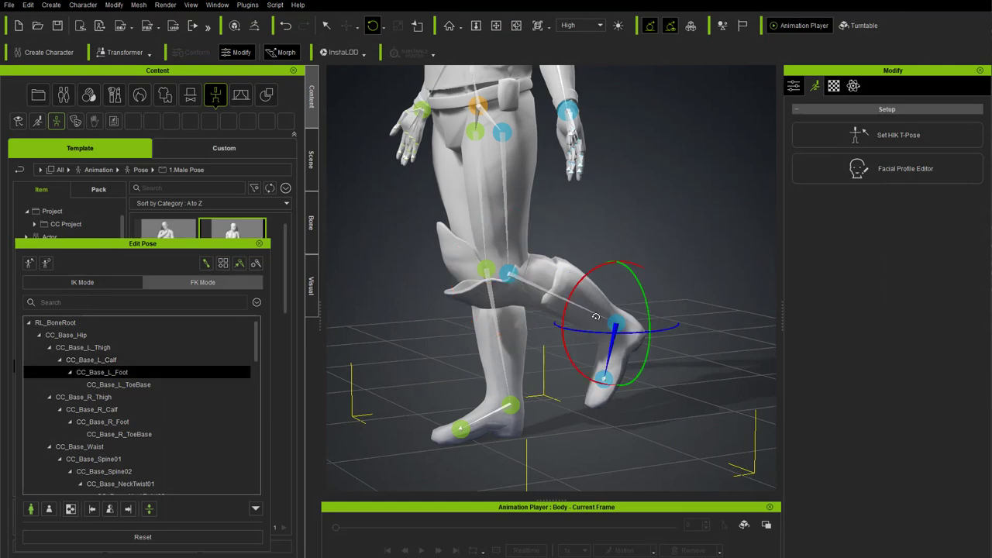
drag(581, 281, 595, 275)
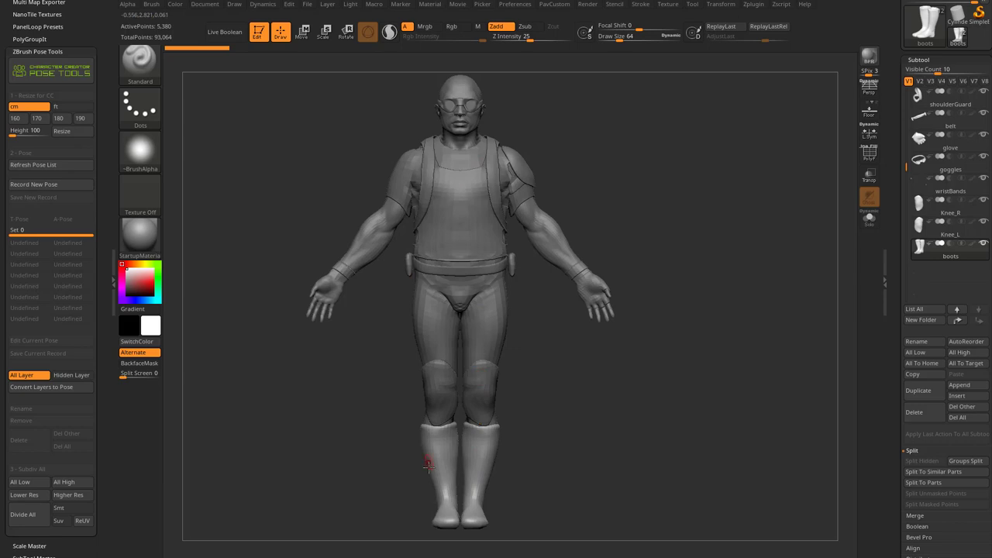
Step: Back in ZBrush, select the Knee_R subtool on the model and view the soldier from the side
alt+click(425, 407)
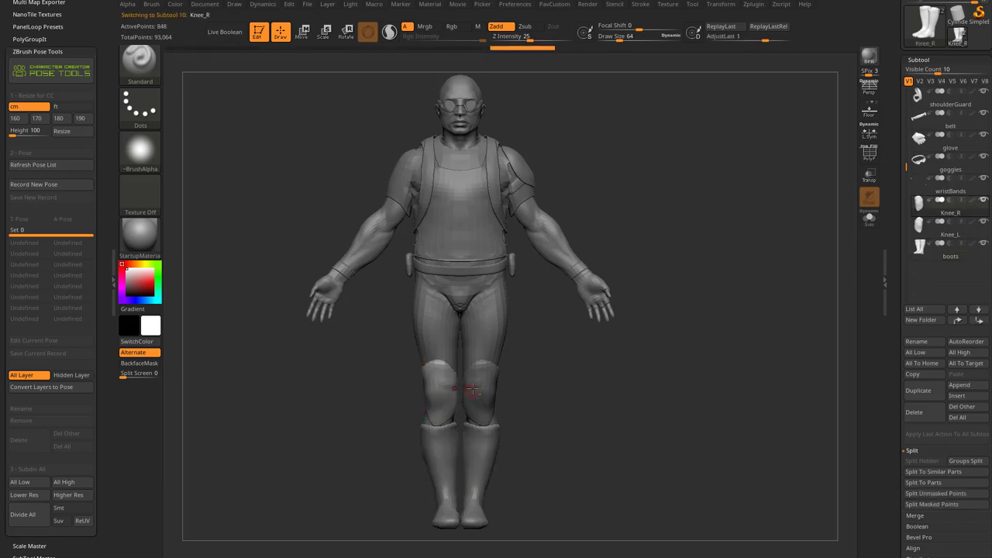
drag(531, 380, 612, 416)
mouse_move(582, 293)
mouse_down()
mouse_move(574, 256)
mouse_move(581, 293)
mouse_up()
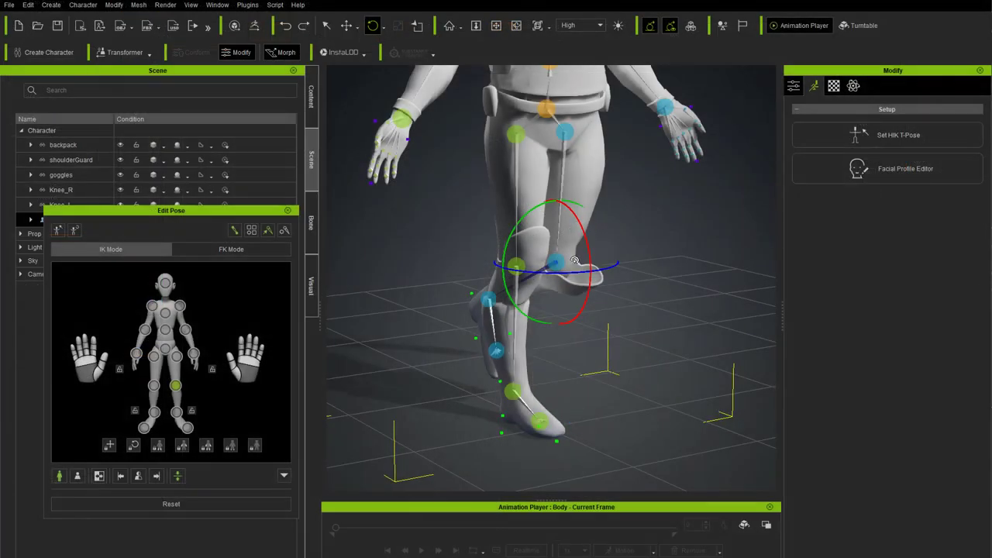
Step: In Character Creator, try bending the character's right knee with the separate knee guards, and undo the bend
click(520, 266)
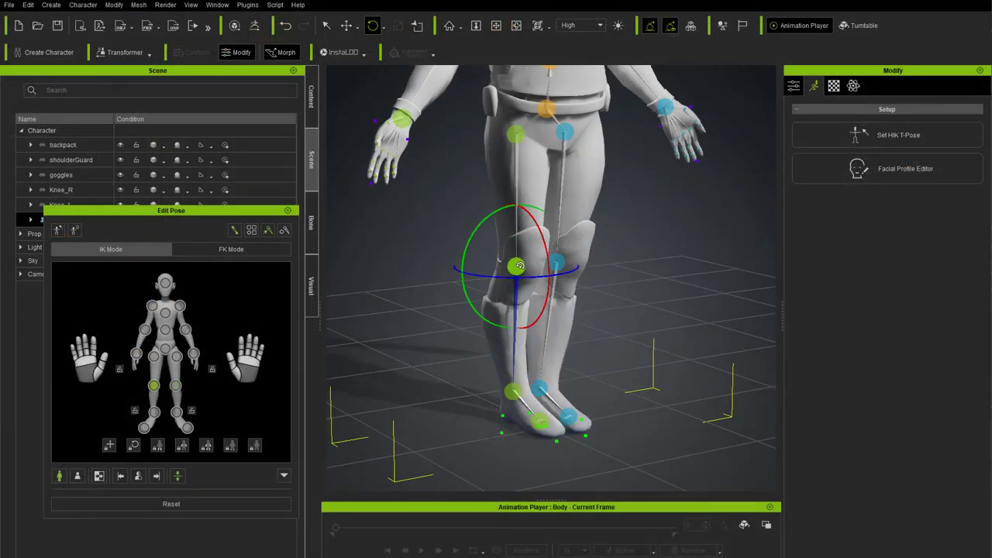
drag(545, 238, 532, 266)
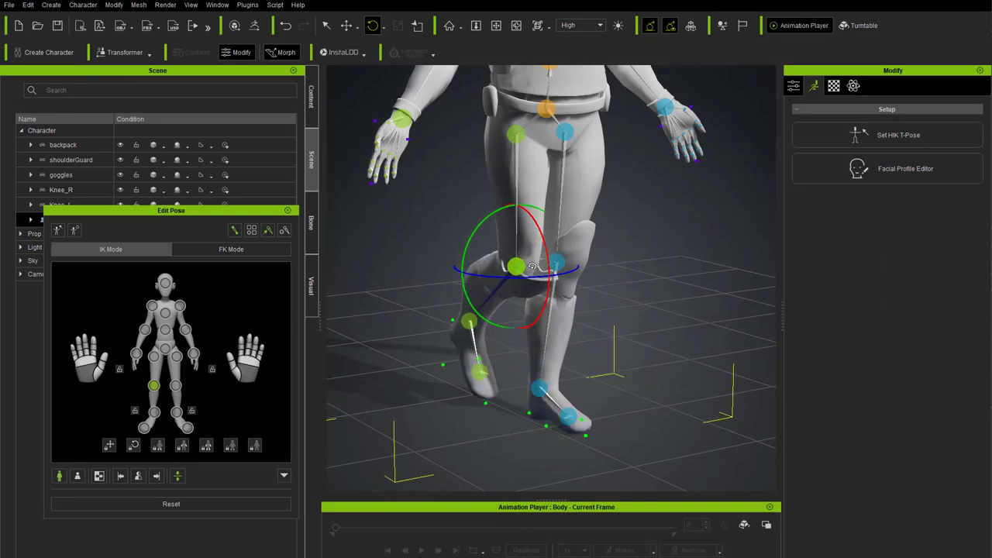
key(ctrl+z)
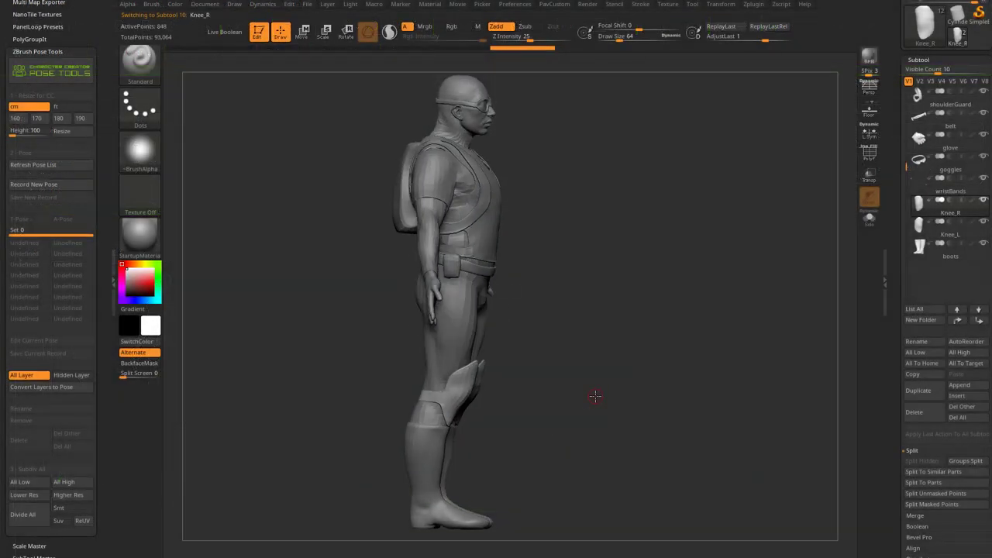
Step: Back in ZBrush, examine the separate knee guards on the soldier from several angles
drag(593, 409, 546, 390)
alt+click(477, 383)
alt+click(442, 389)
alt+drag(614, 393, 724, 380)
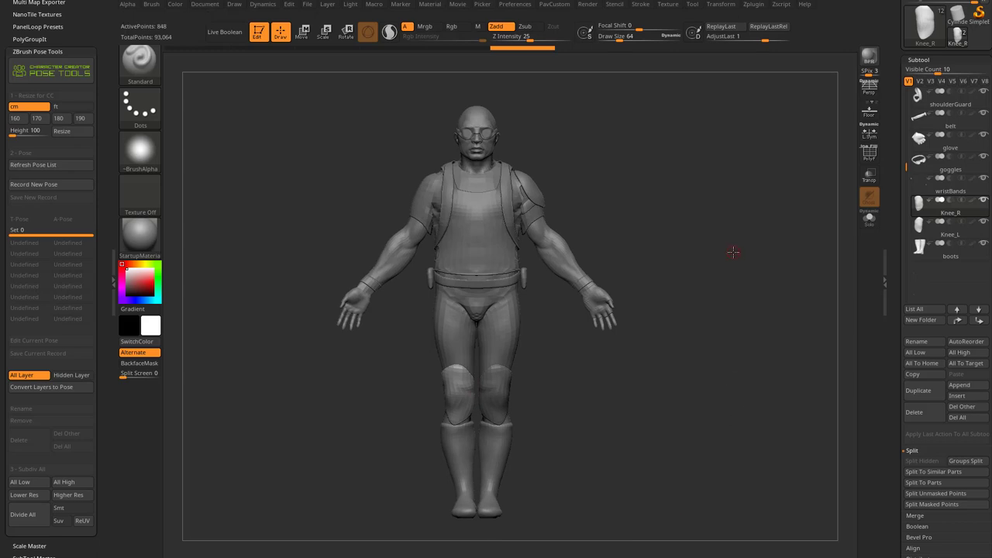
drag(733, 251, 696, 248)
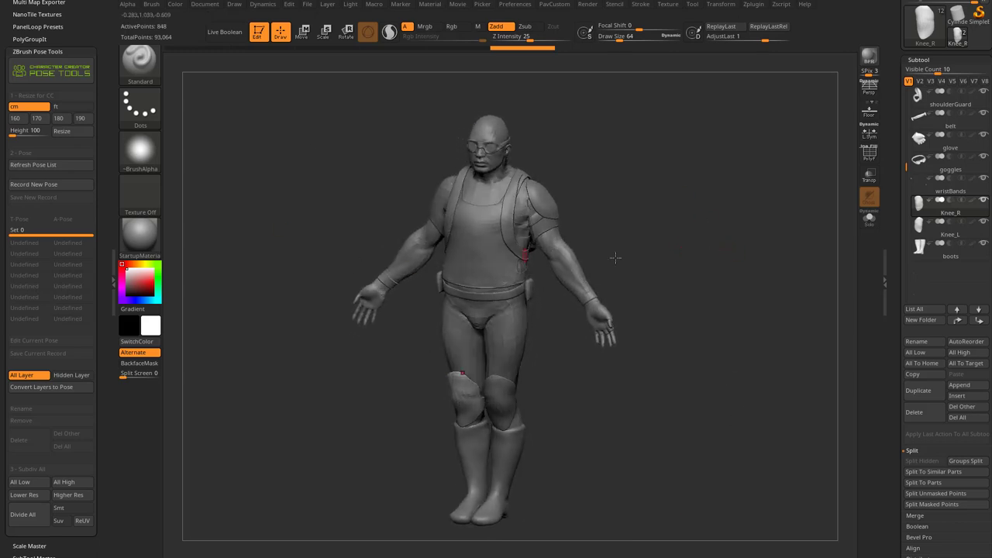
Step: Insert a Cube3D as a new subtool of the DemoSoldier and select it
shift+drag(617, 257, 811, 308)
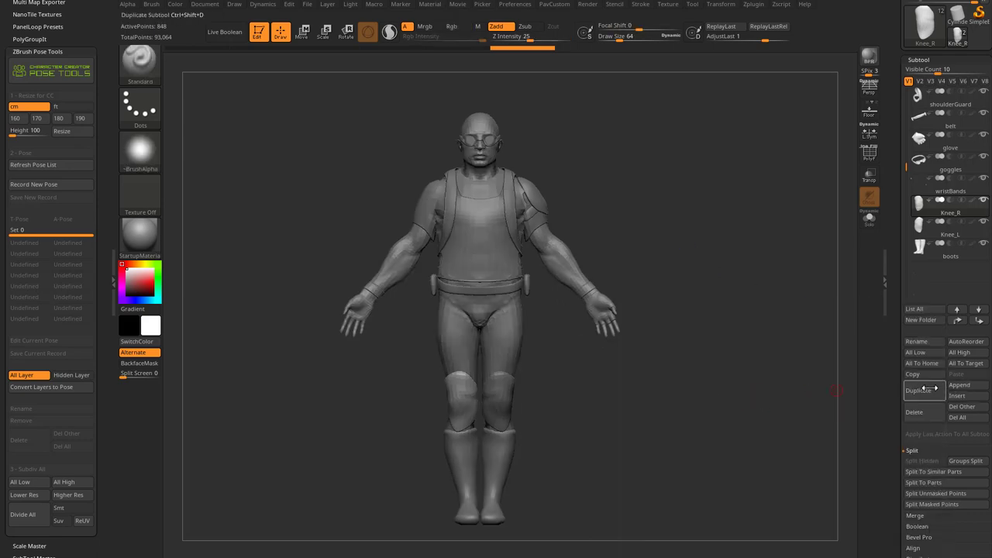
click(957, 396)
click(709, 380)
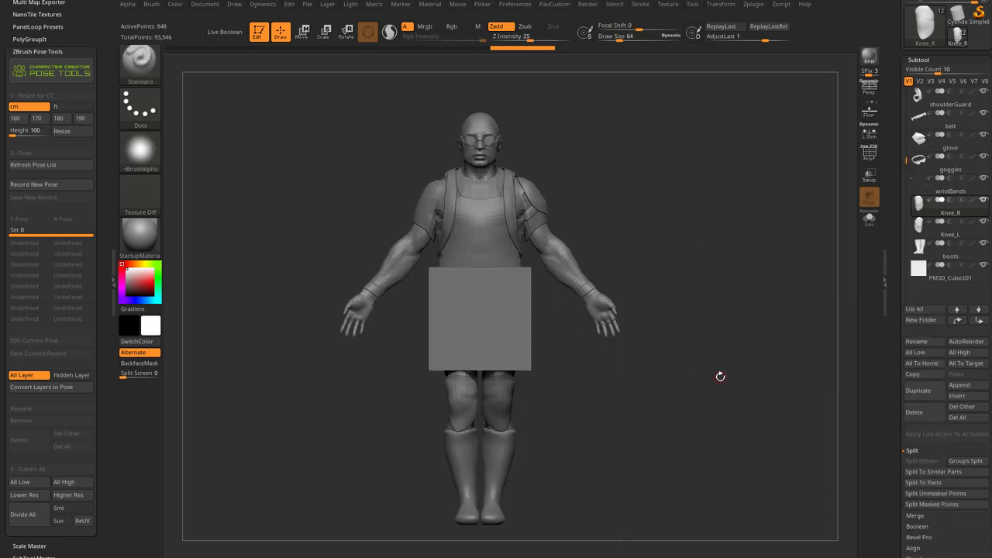
alt+click(520, 324)
drag(612, 382, 631, 396)
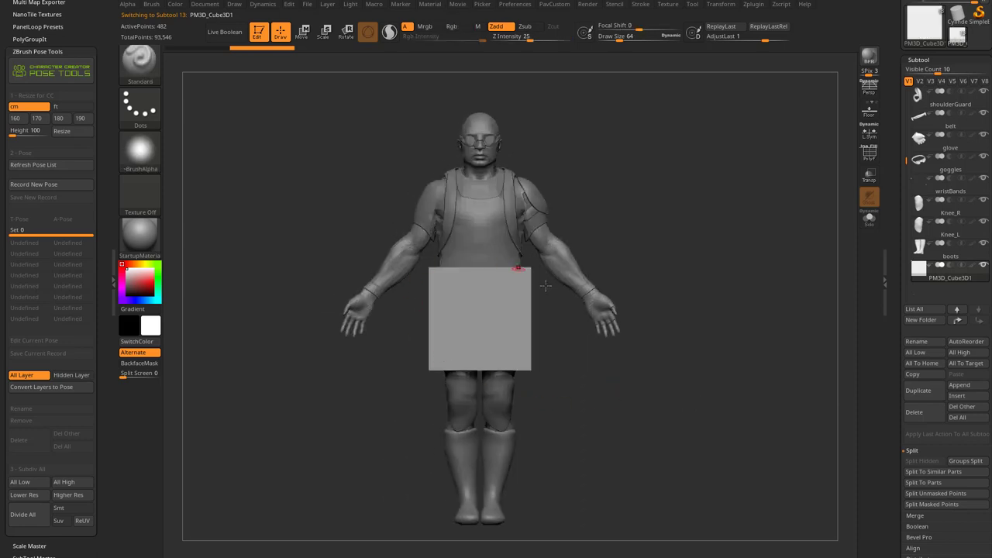
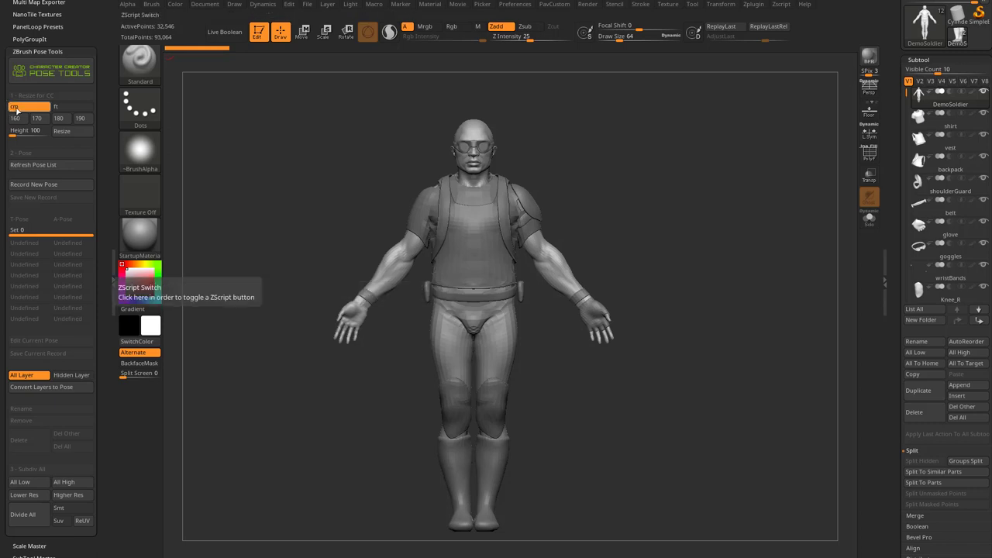
Step: Set the Pose Tools resize unit to feet and the character height to 6.23359 ft
click(68, 107)
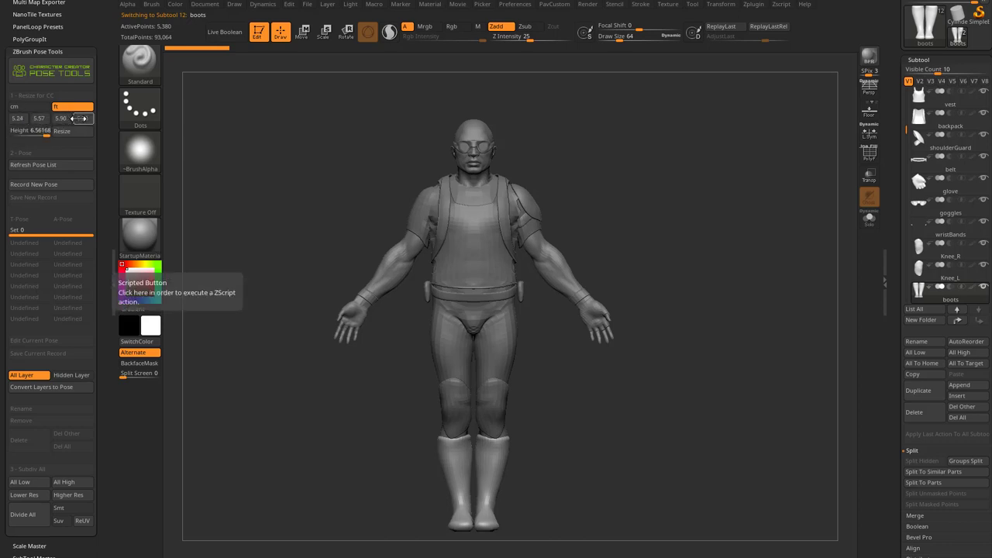
click(31, 133)
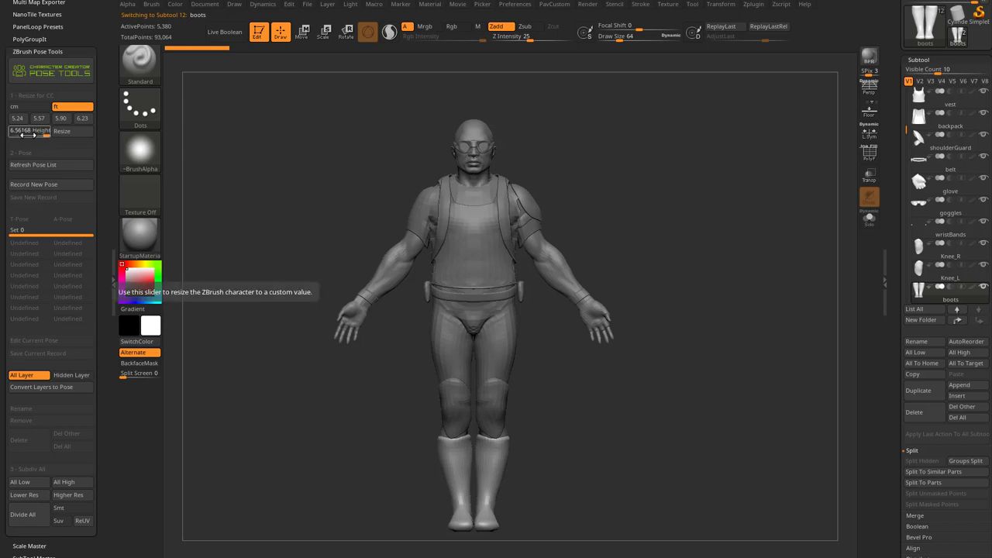
click(43, 131)
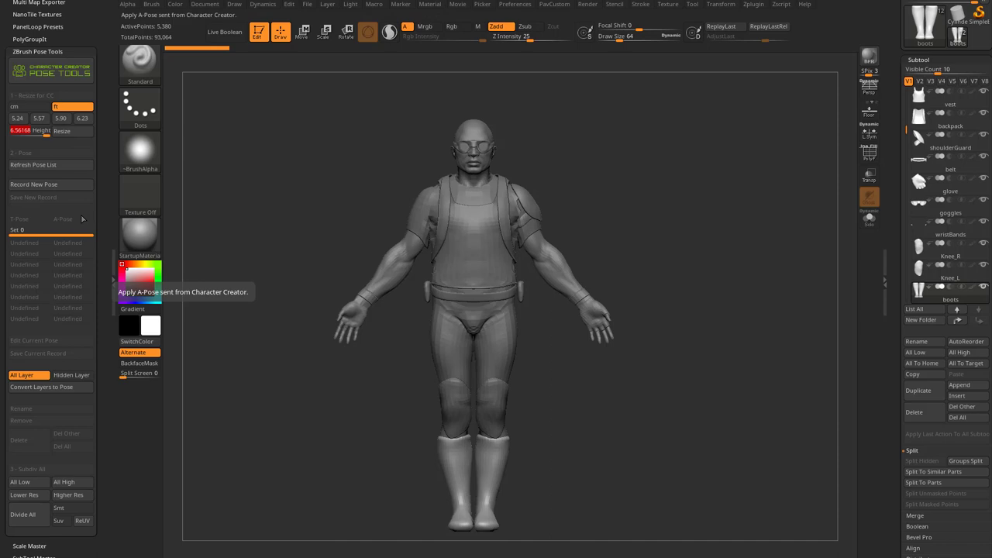
click(77, 219)
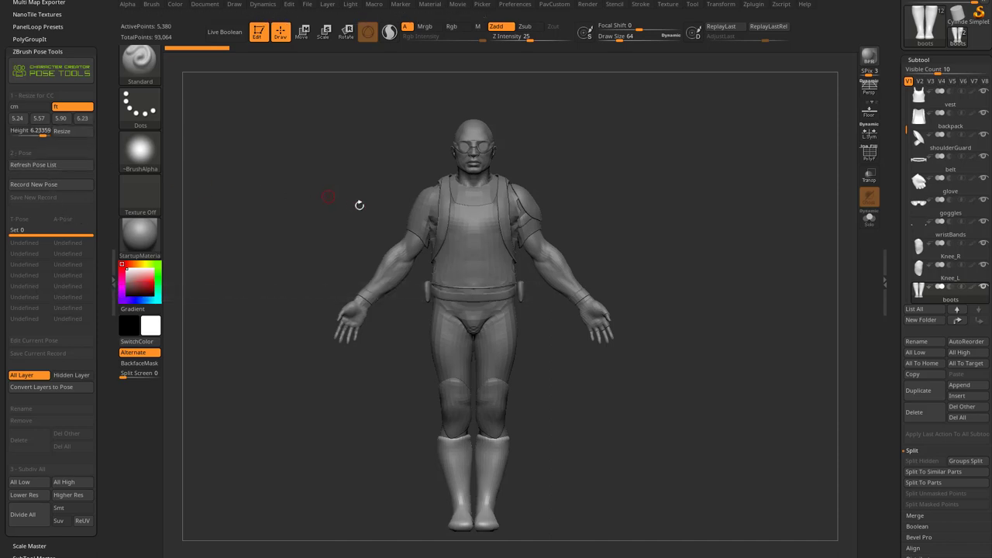
Step: Select the DemoSoldier subtool and resize the character to the set height, accepting the height adjustment
scroll(942, 124, up, 2)
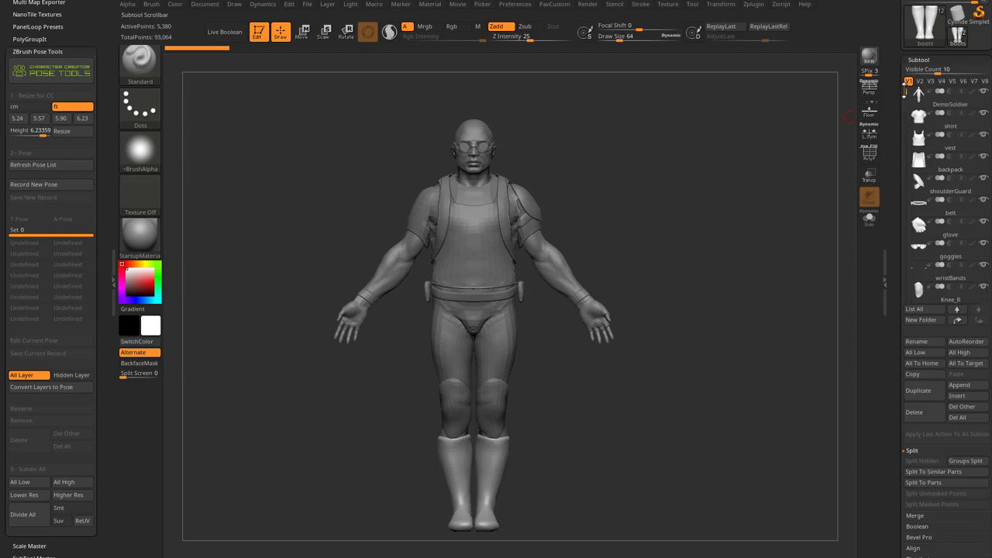
click(943, 104)
click(68, 133)
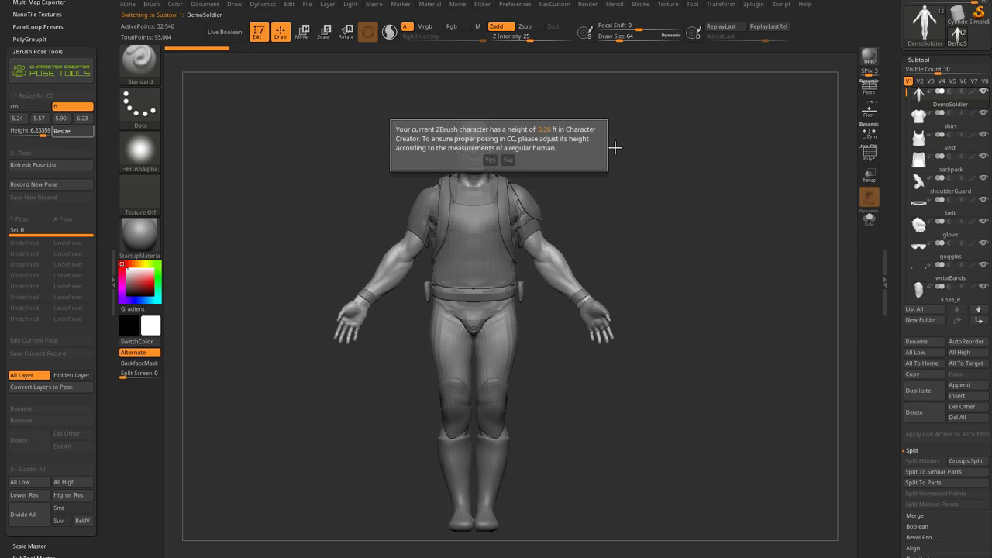
click(490, 159)
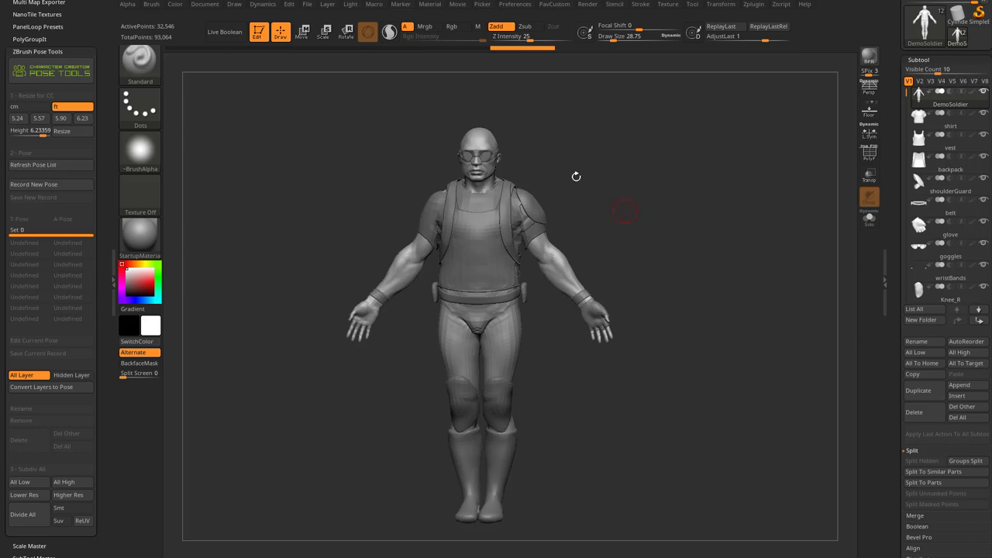
Step: Show the floor grid and examine from several angles how the resized soldier's feet stand on it
drag(534, 166, 628, 176)
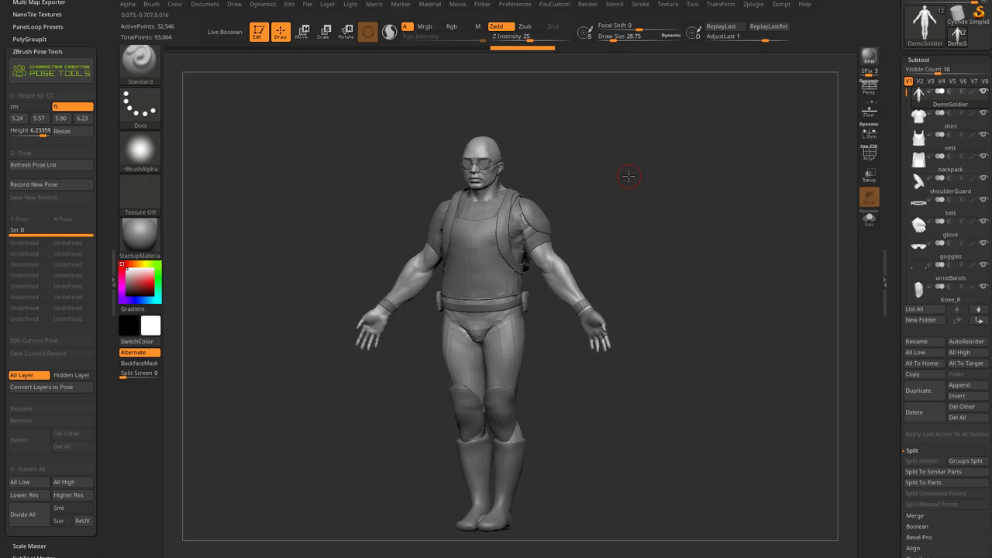
mouse_move(627, 176)
mouse_down()
mouse_move(640, 181)
mouse_move(632, 181)
mouse_up()
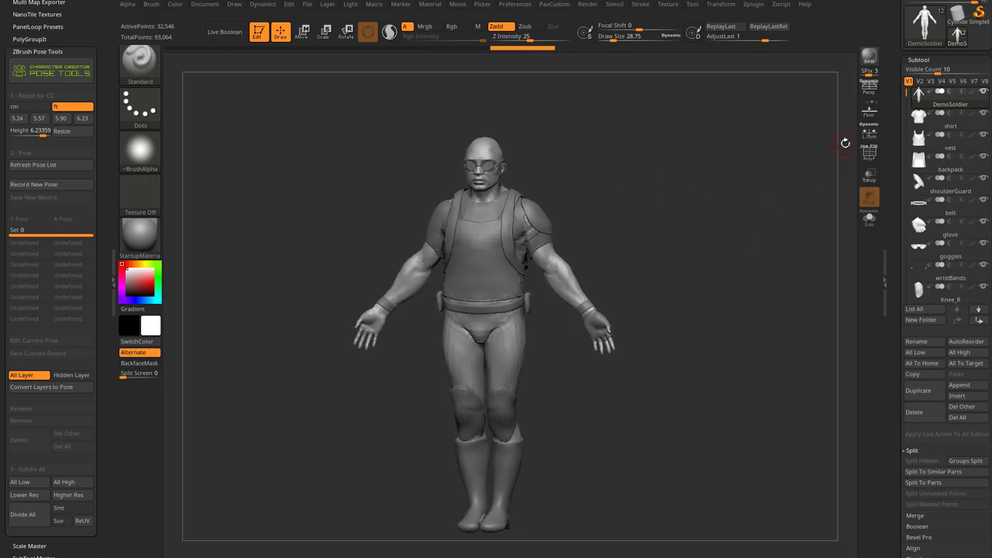
click(869, 115)
drag(822, 132, 874, 117)
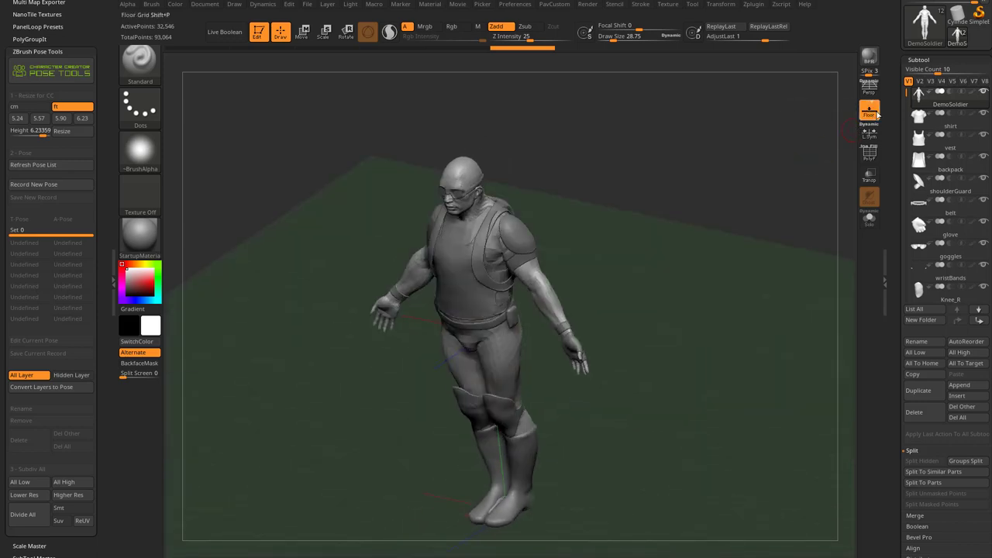
click(868, 110)
click(868, 110)
drag(737, 184, 664, 207)
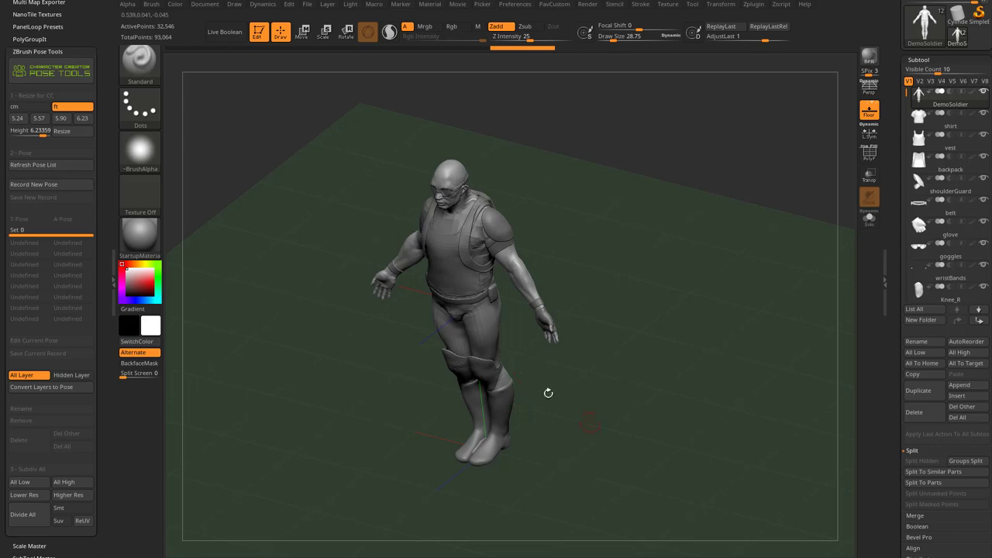
drag(499, 481, 702, 425)
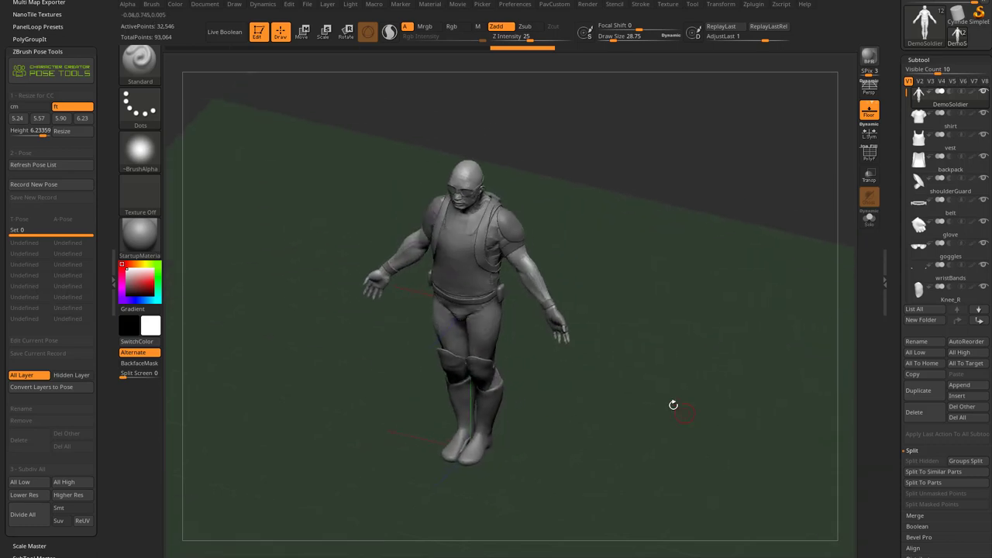
drag(575, 434, 572, 408)
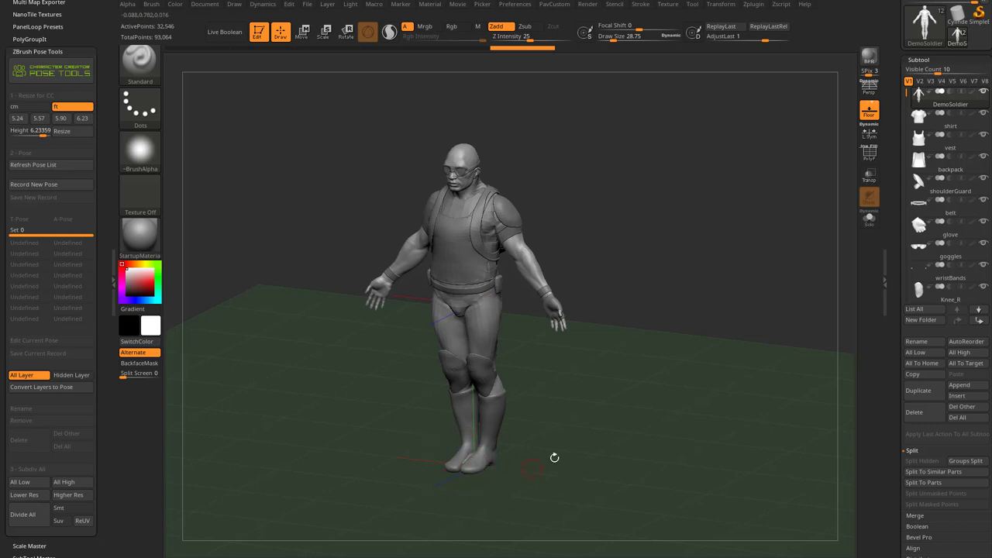
drag(516, 475, 576, 449)
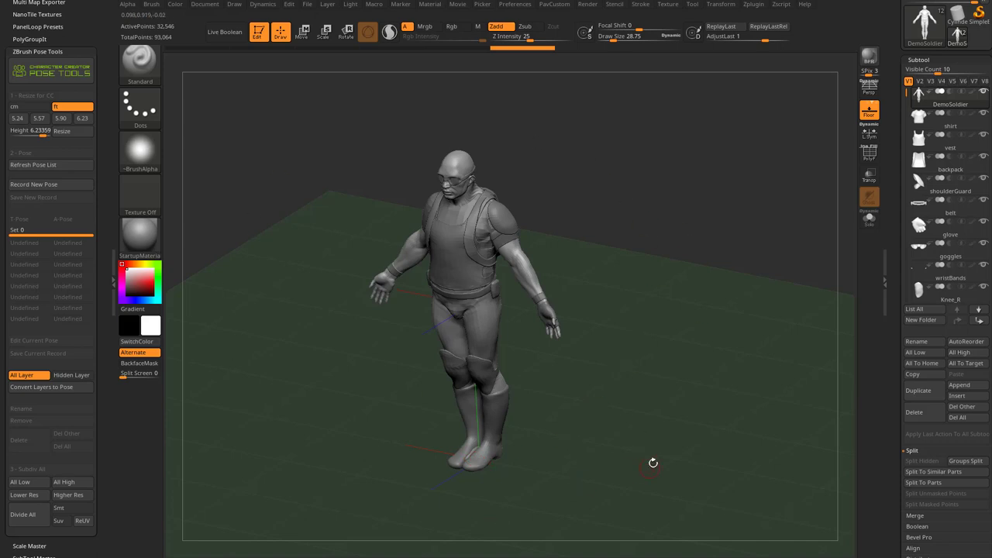
Step: Render the soldier with a shadow, bring the floor grid back and check the feet against it from the front
key(shift+r)
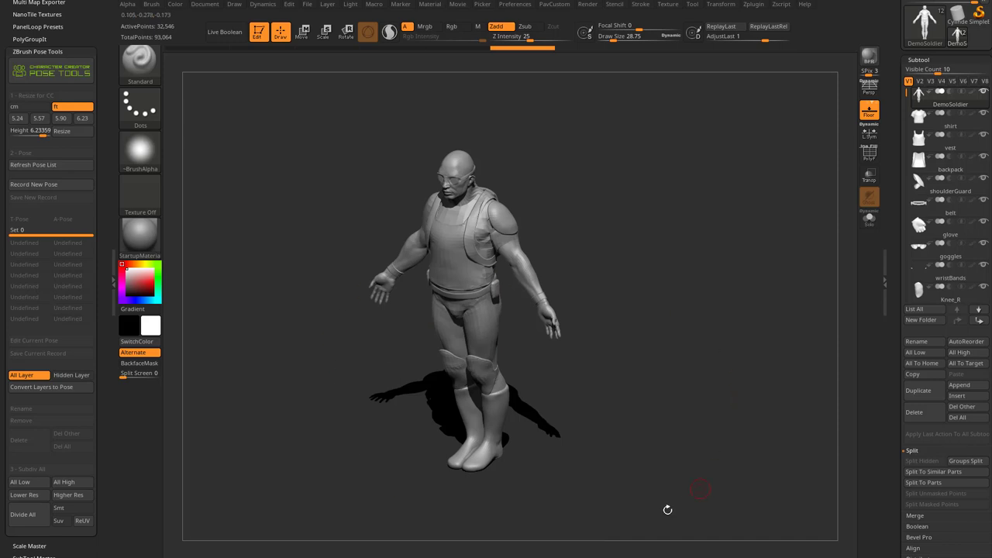
click(869, 112)
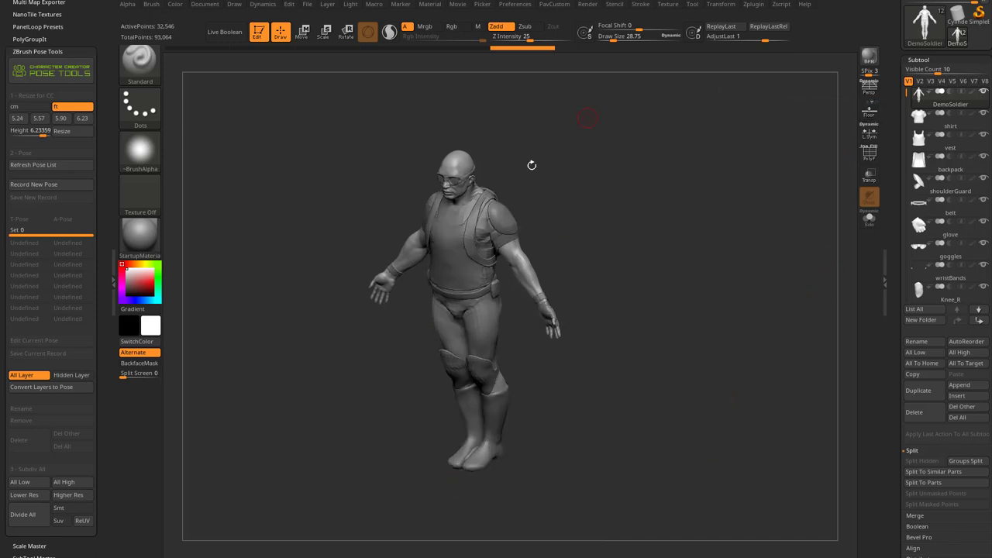
click(869, 112)
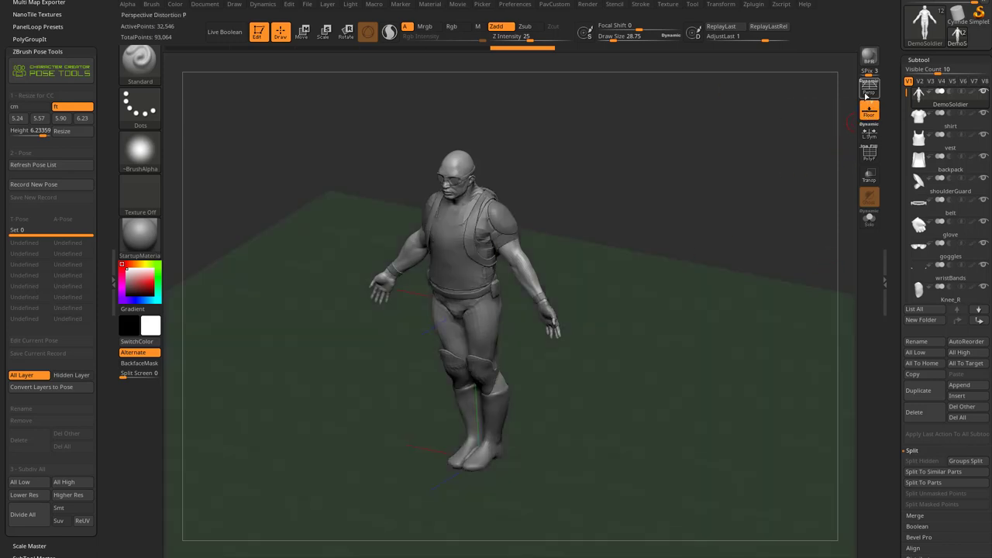
drag(676, 219, 532, 348)
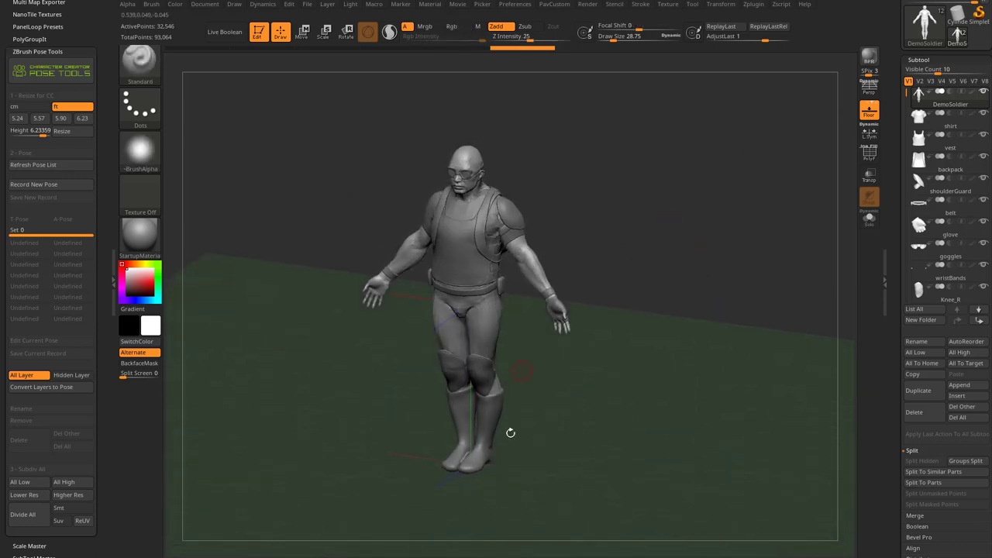
shift+drag(540, 460, 576, 434)
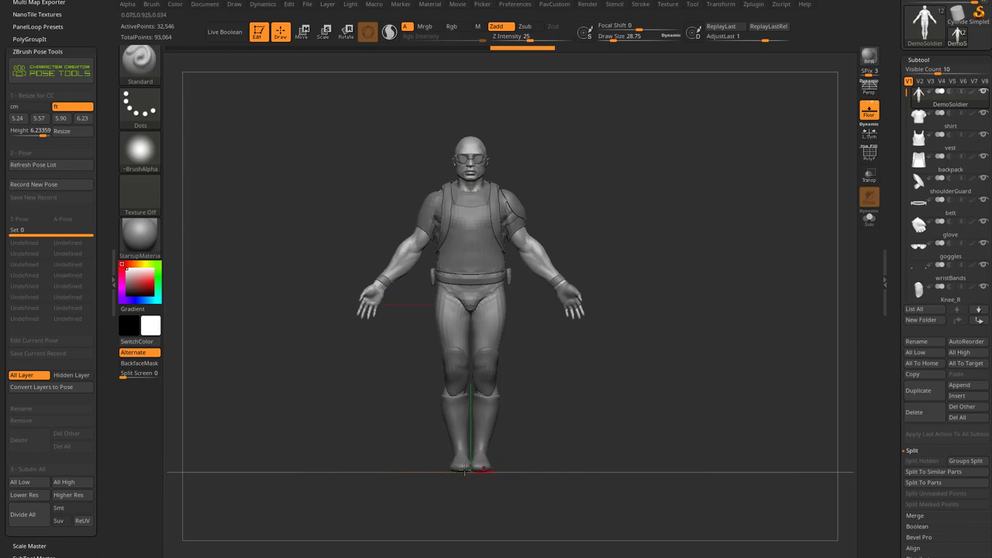
drag(555, 422, 336, 396)
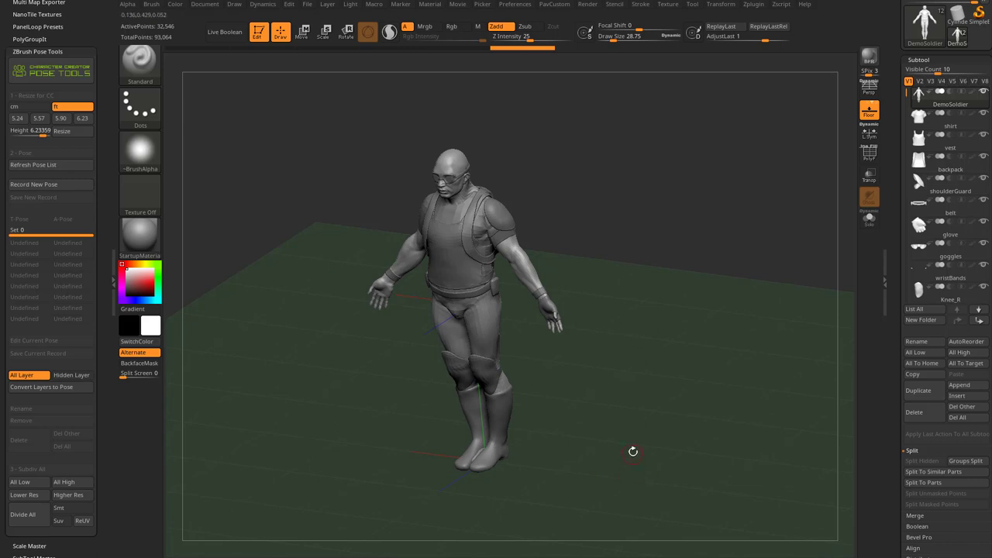
Step: Set the floor grid's elevation to 0
click(234, 4)
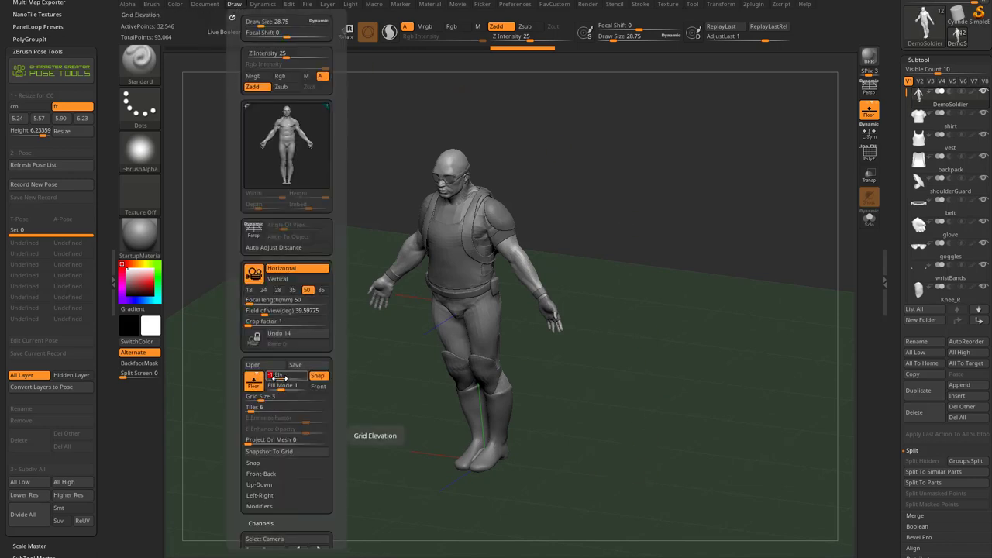
text(0)
key(Return)
mouse_move(647, 291)
shift+mouse_down()
mouse_move(659, 274)
mouse_move(653, 321)
mouse_move(710, 296)
mouse_move(690, 322)
mouse_move(693, 337)
shift+mouse_up()
Step: Try moving all subtools of the soldier upward together with the gizmo's multi-subtool transpose, and undo the move
key(w)
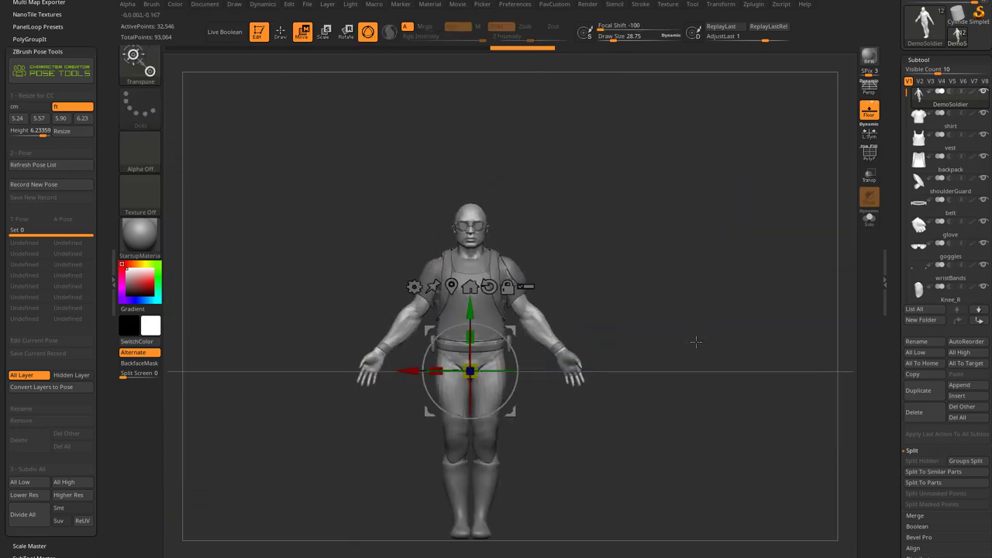
click(526, 287)
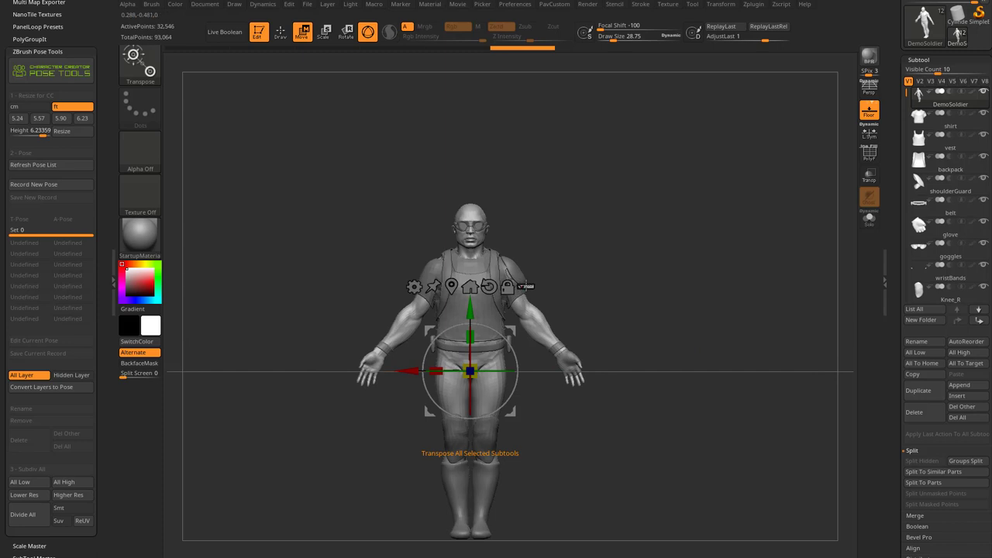
drag(469, 310, 470, 191)
key(ctrl+z)
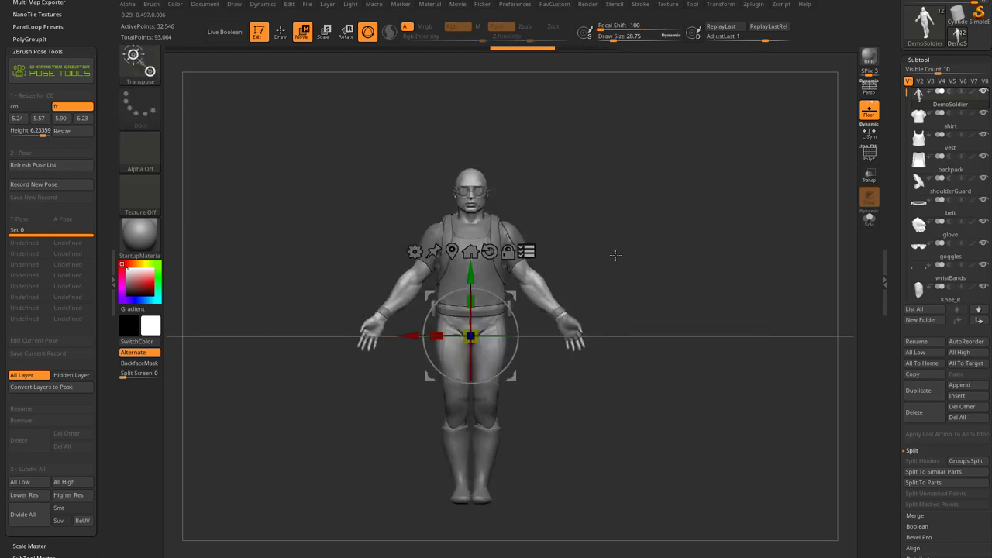
Step: Inspect the soldier against the floor grid from several angles, hide the grid and return to Draw mode
drag(756, 186, 753, 213)
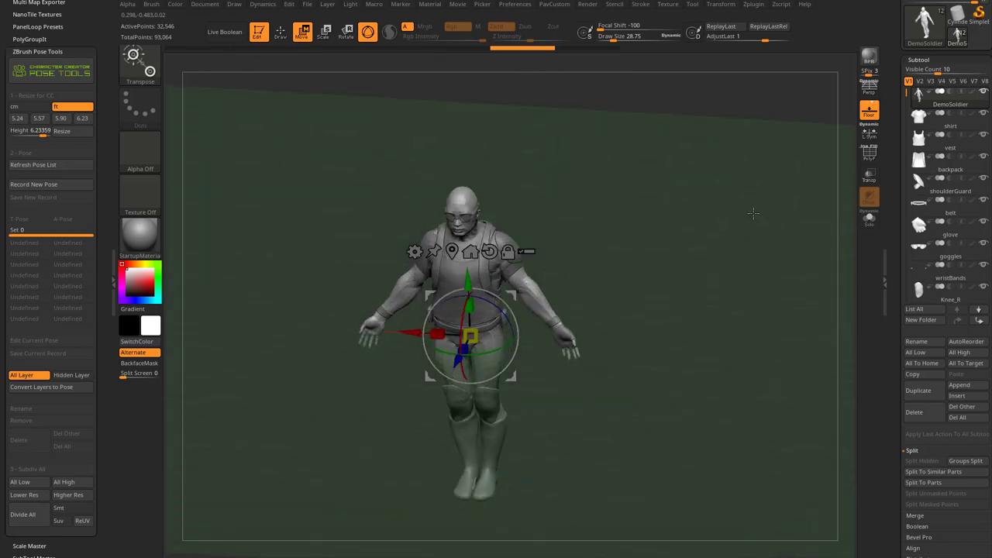
drag(609, 346, 553, 263)
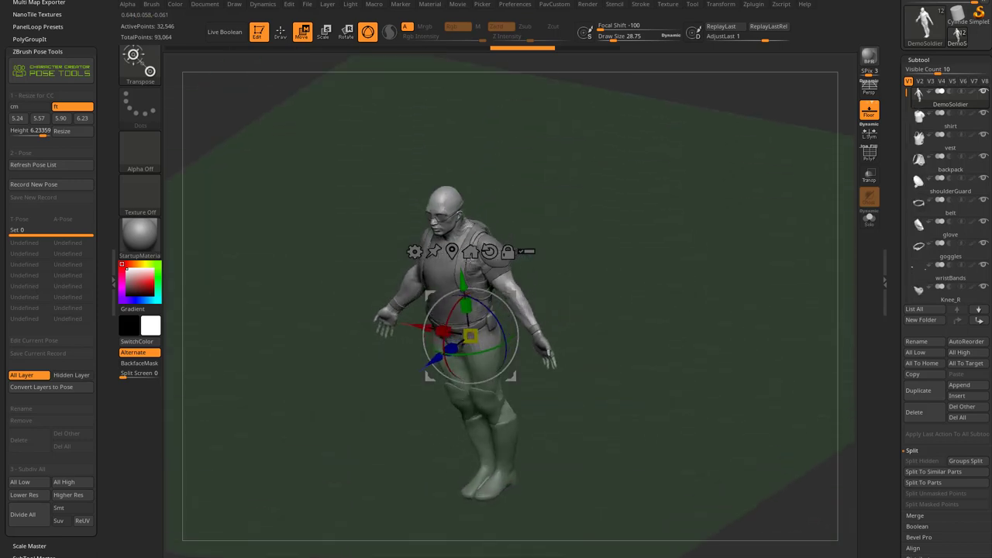
drag(639, 332, 417, 335)
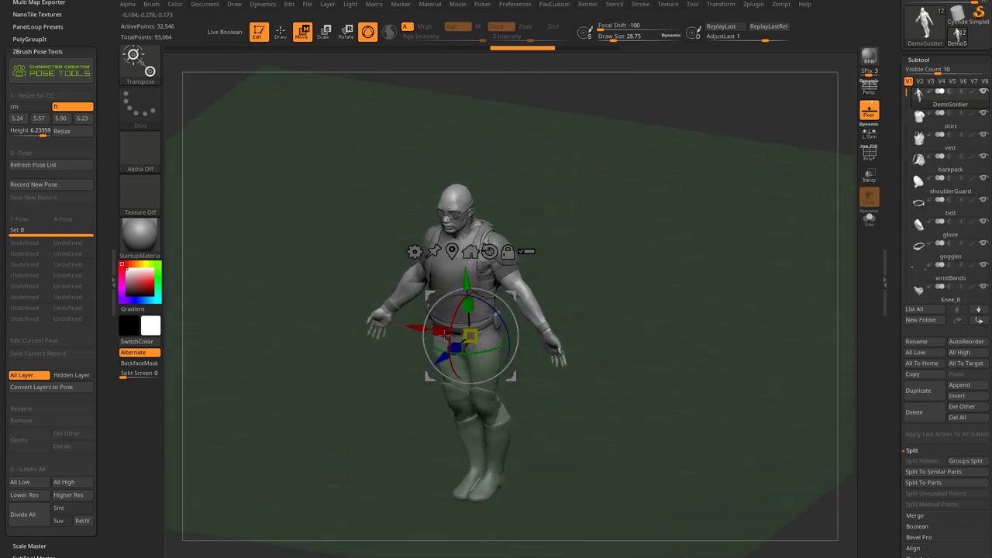
drag(631, 321, 646, 320)
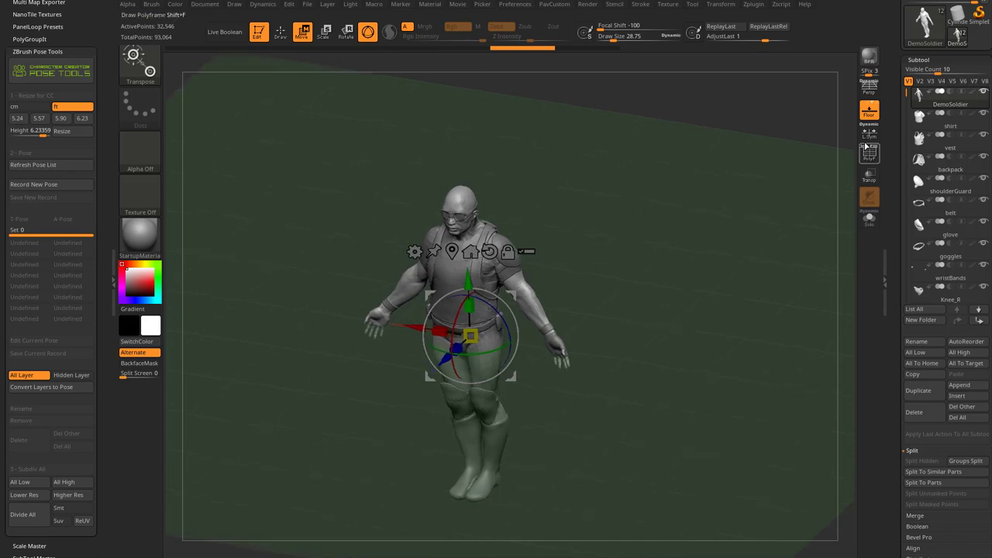
key(shift+p)
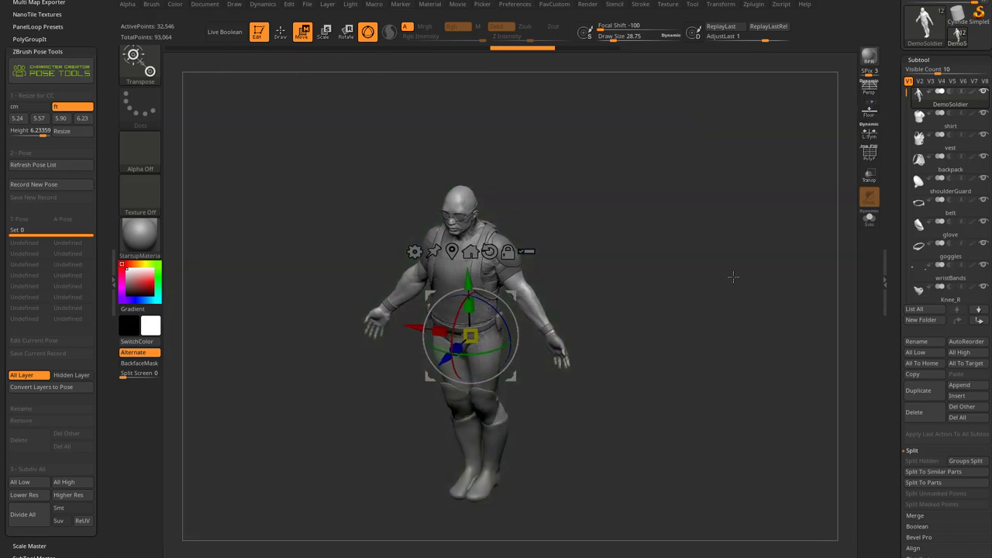
key(q)
drag(666, 224, 703, 254)
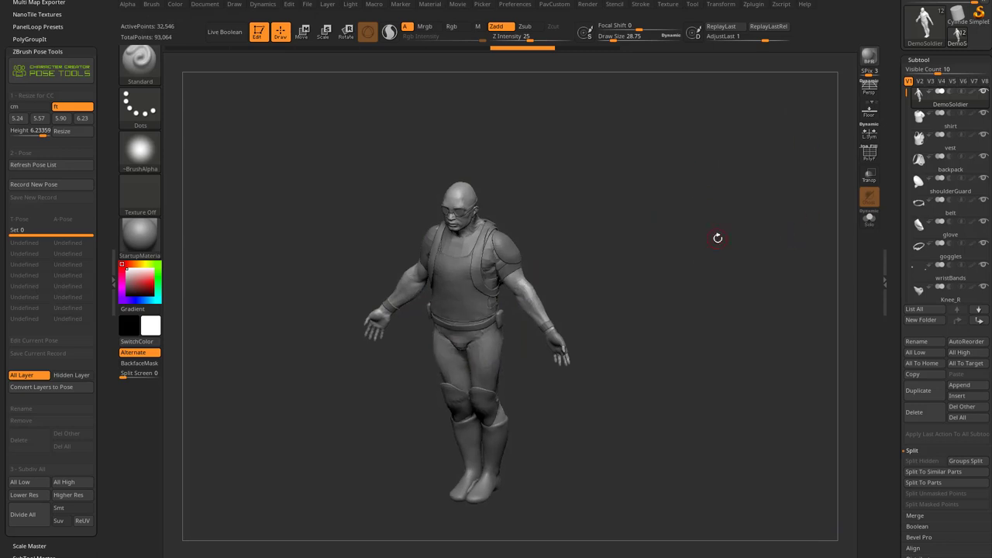
Step: Isolate the DemoSoldier subtool to view the bare body, and show all subtools again
drag(898, 119, 897, 185)
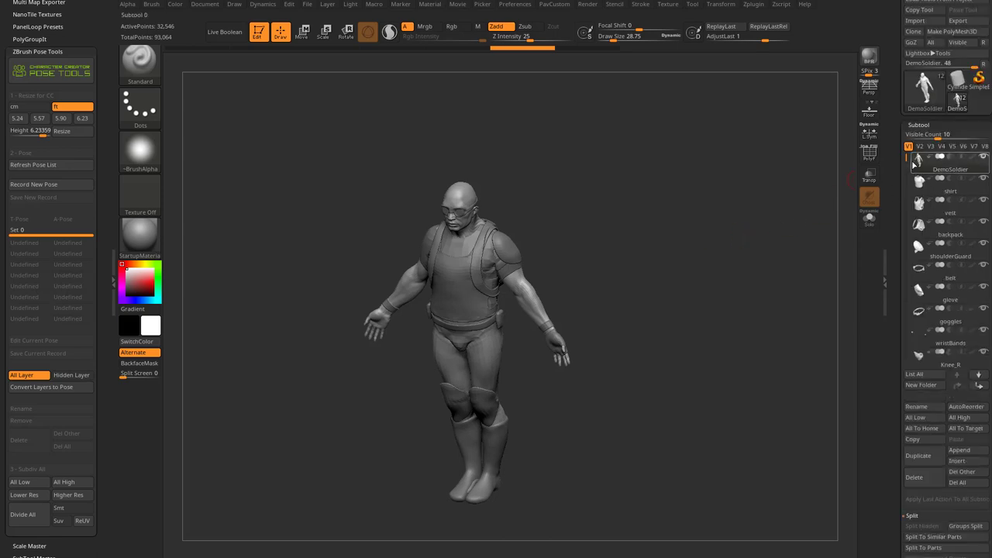
mouse_move(957, 164)
click(869, 221)
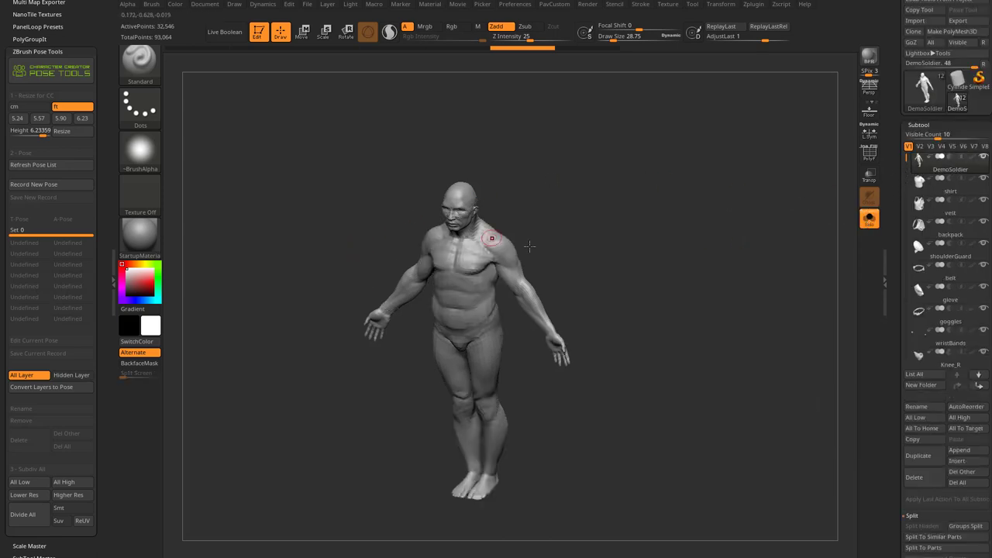
click(869, 220)
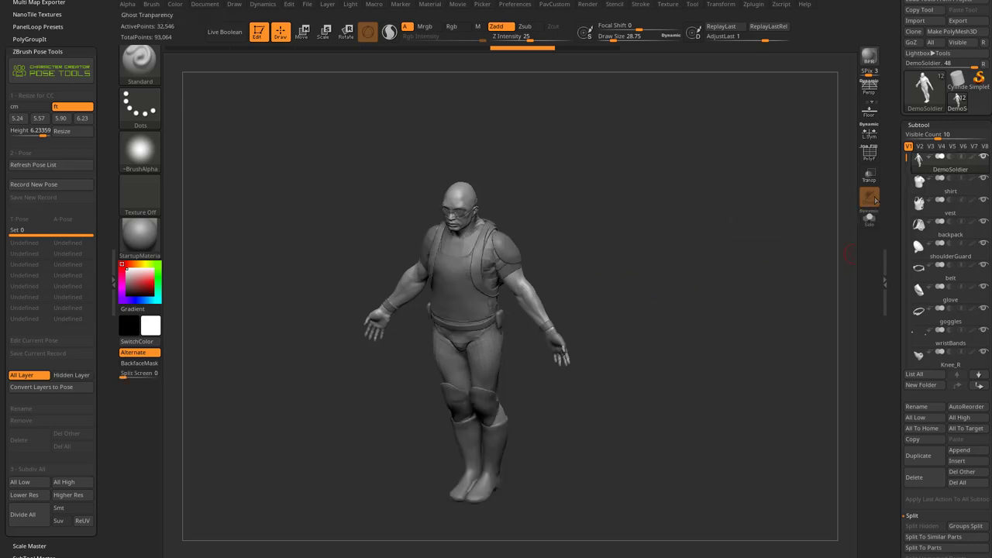
Step: Rename the DemoSoldier subtool to Body
scroll(895, 158, down, 2)
click(916, 306)
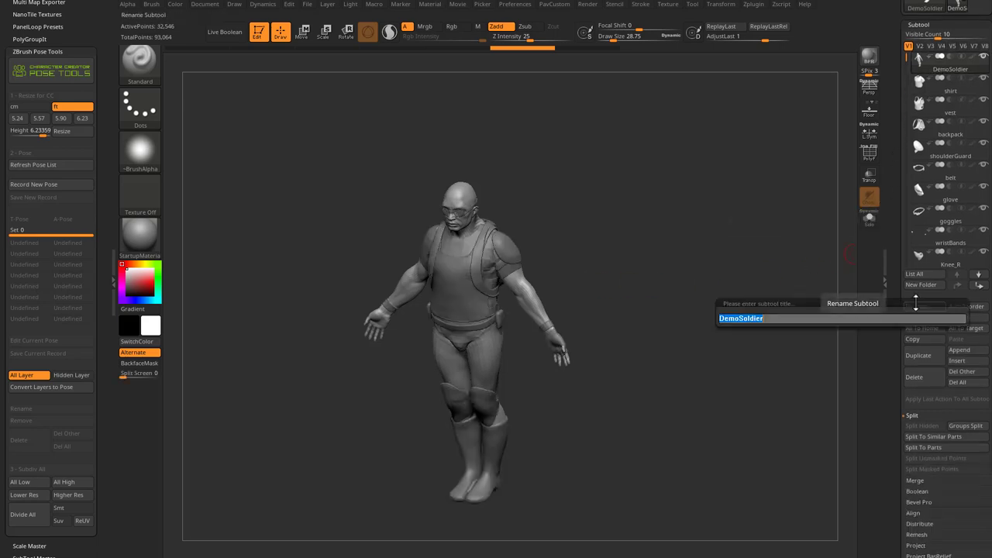
text(Body)
key(Return)
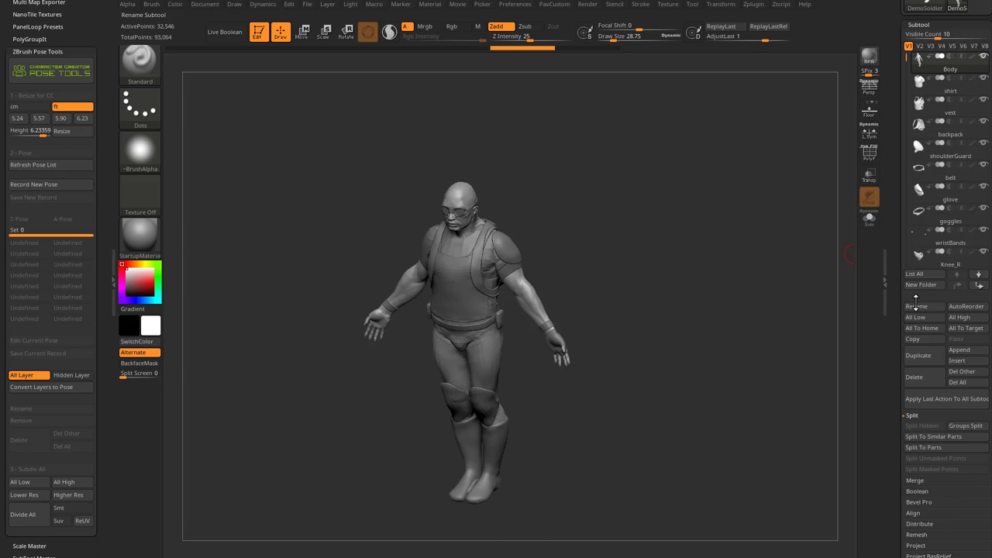
Step: Save the project as DemoSoldier_CC.zpr in the PoseTools folder and check the saved file in File Explorer
click(307, 4)
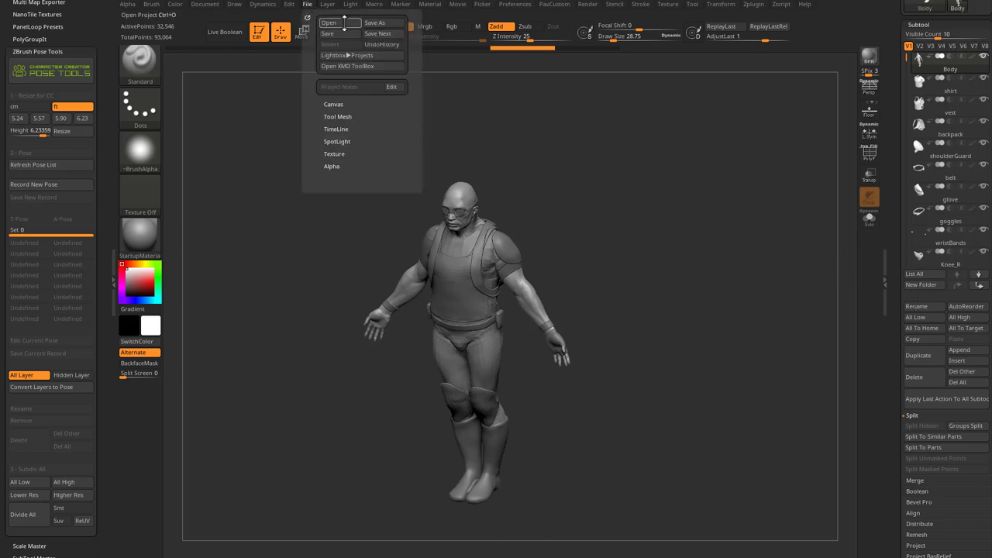
click(374, 22)
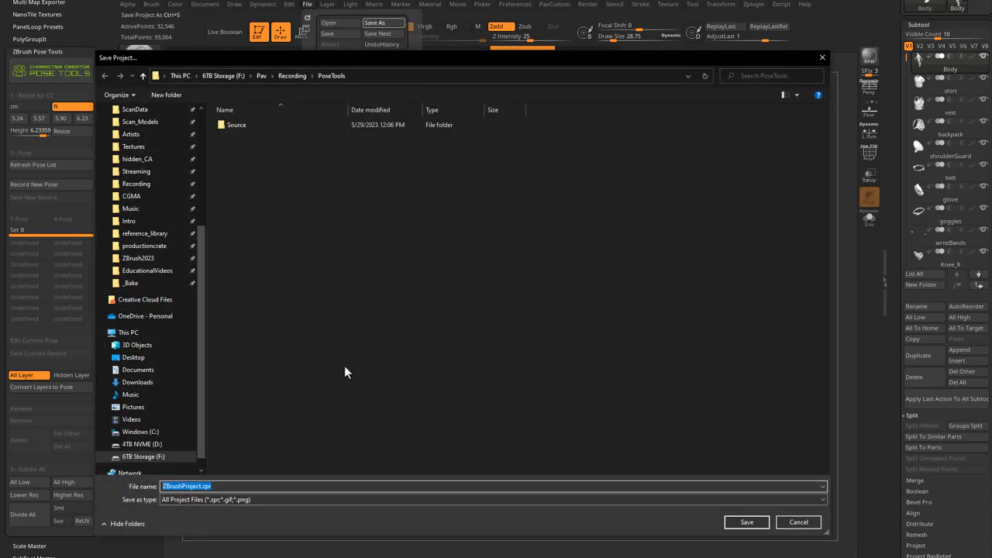
text(Demo)
key(Return)
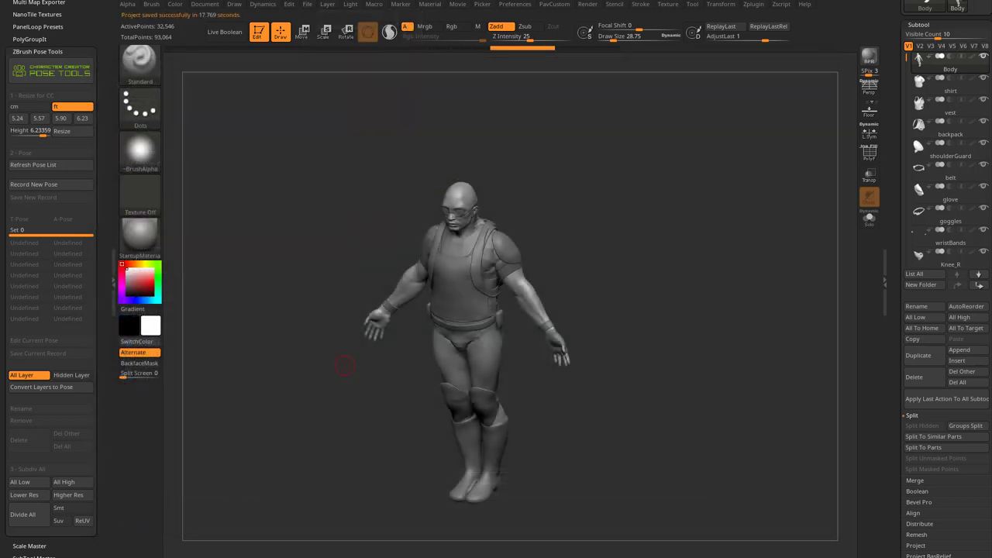
key(alt+Tab)
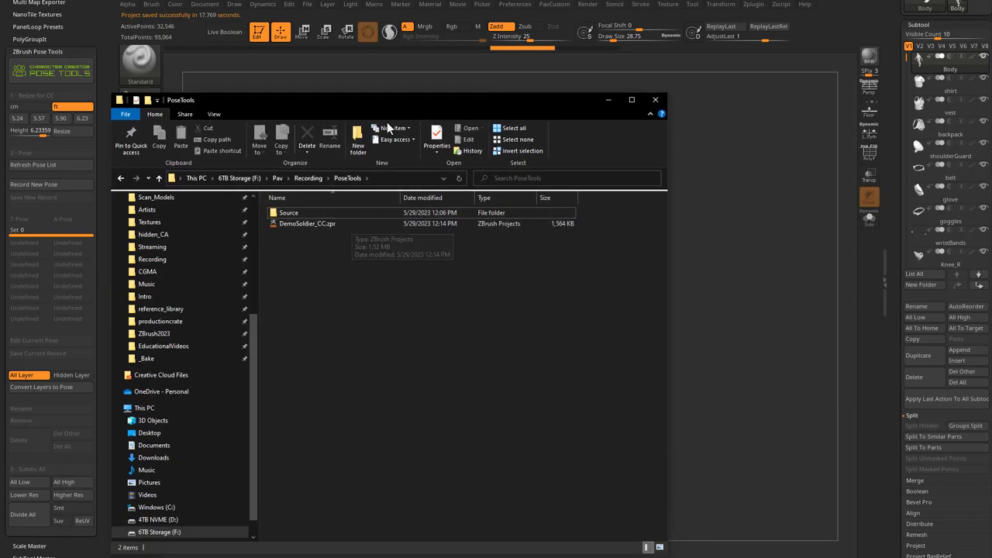
drag(392, 102, 360, 557)
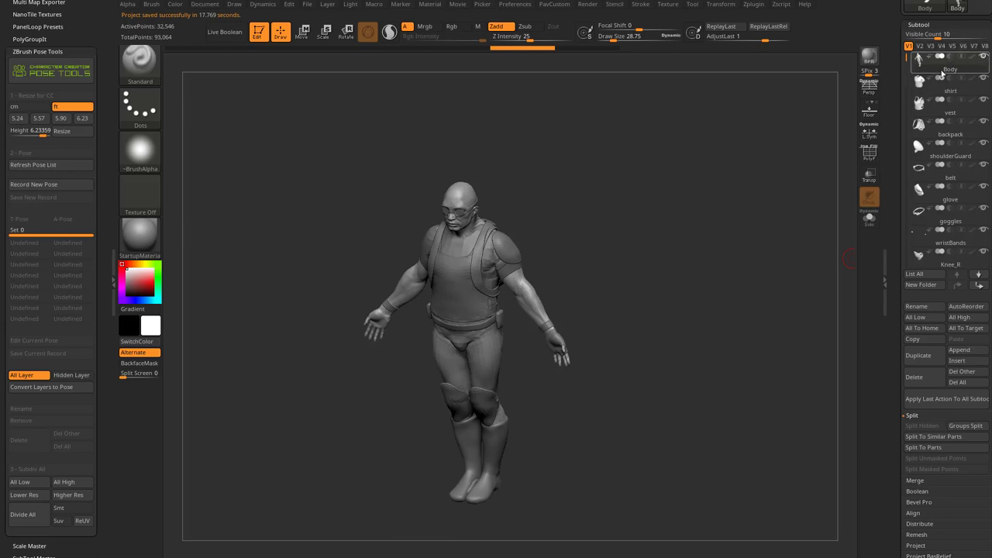
Step: Save the soldier tool as DemoSoldier_CC.ztl in the PoseTools folder and check it in File Explorer
scroll(951, 59, up, 3)
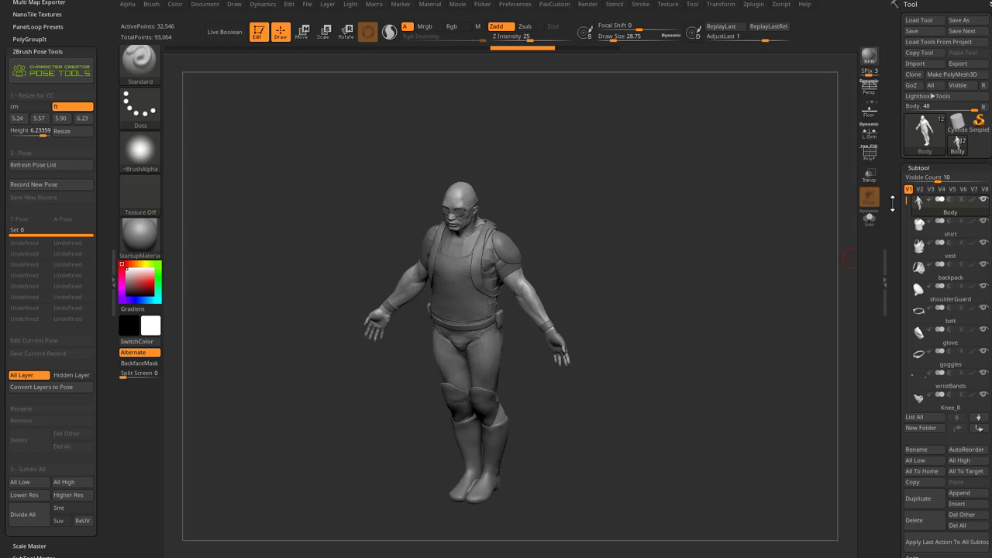
click(958, 20)
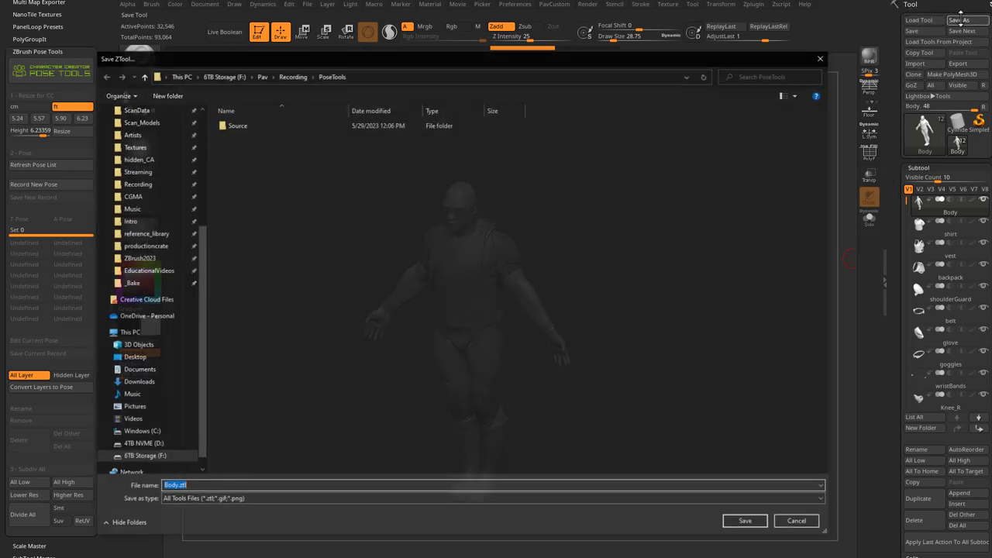
text(Dem)
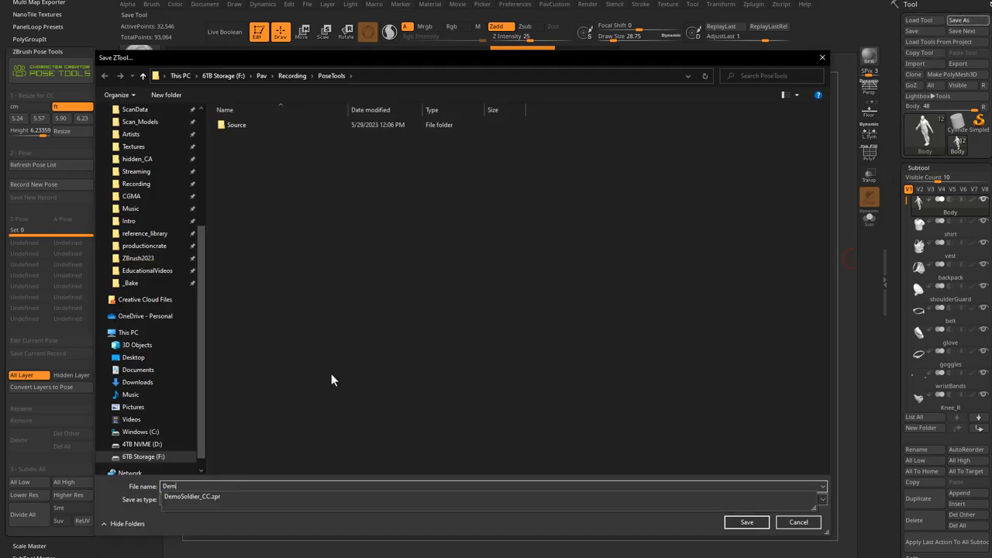
text(oSoldier_)
key(Return)
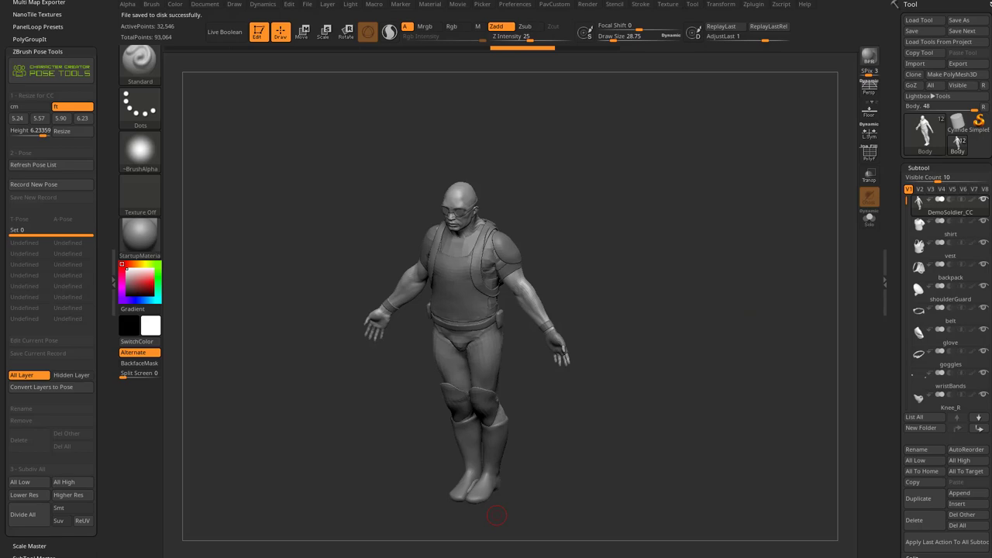
drag(538, 163, 545, 136)
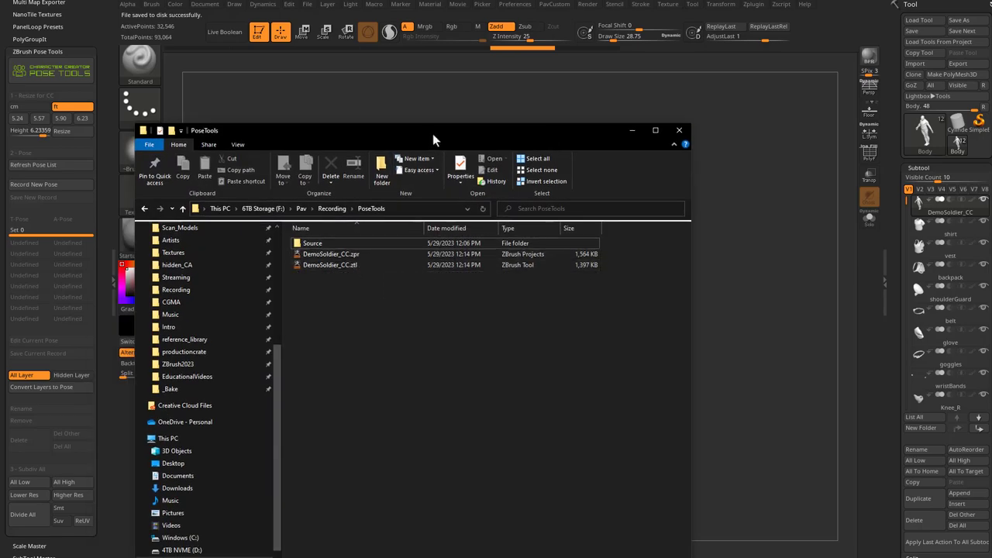
key(alt+Tab)
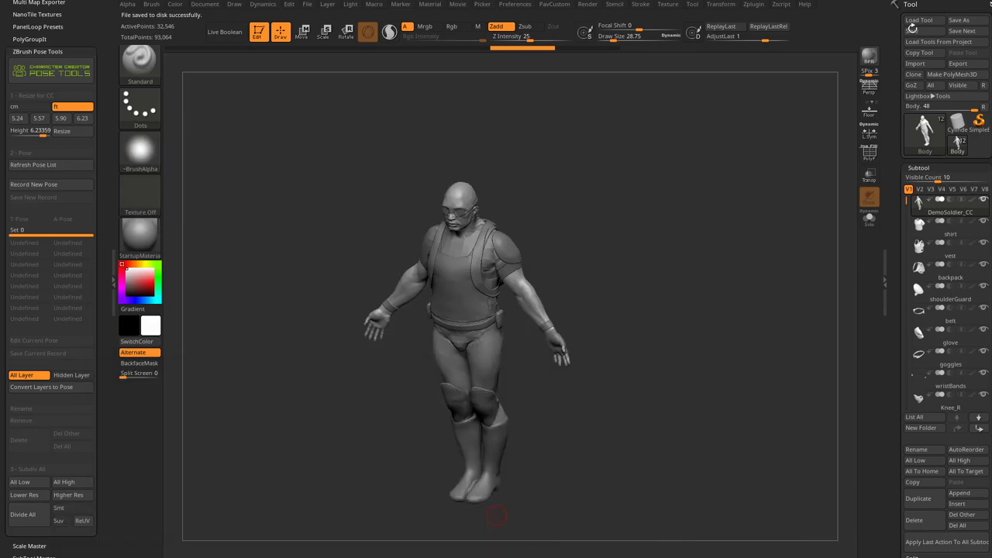
Step: Insert a PolyMesh3D star as a new subtool and move it above the DemoSoldier_CC subtool
click(886, 159)
drag(895, 135, 895, 111)
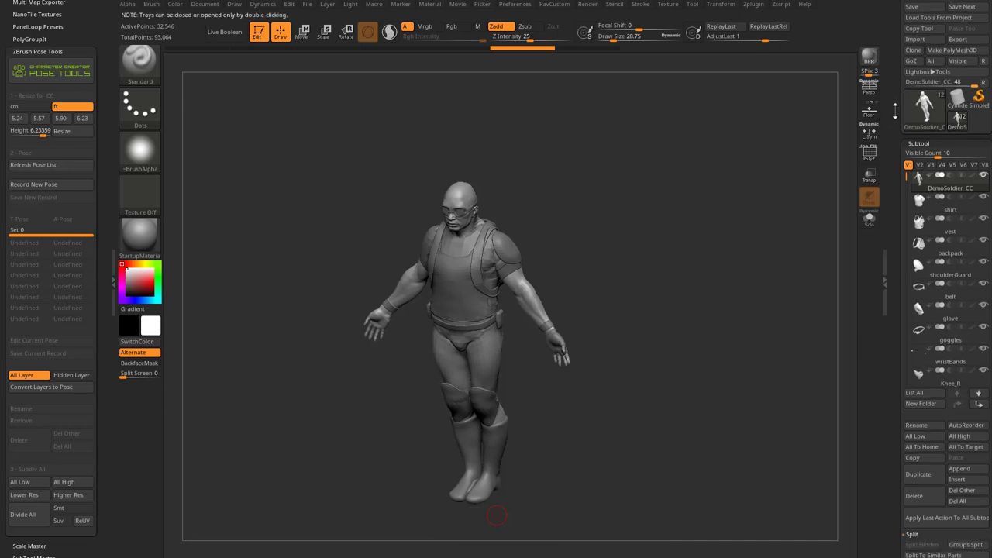
click(958, 478)
click(787, 385)
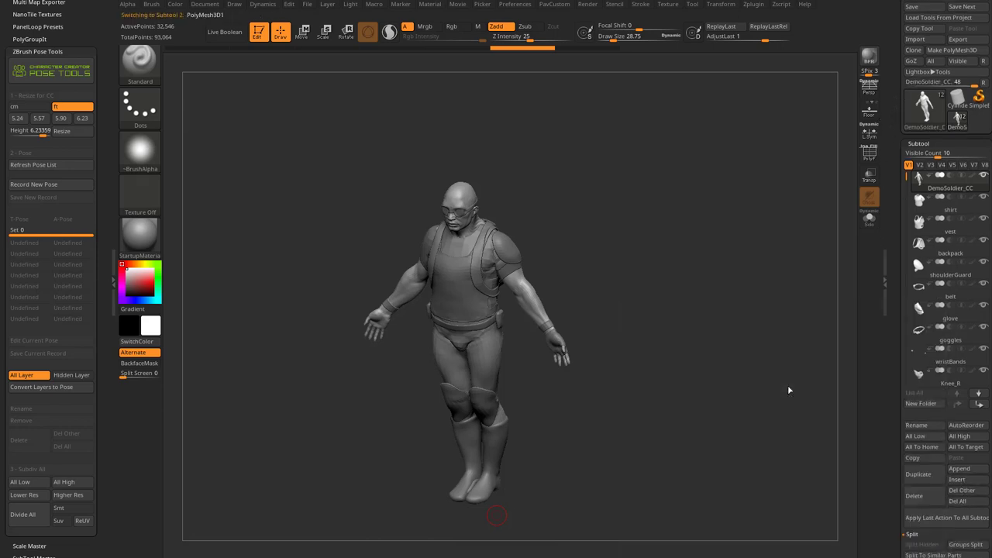
click(958, 403)
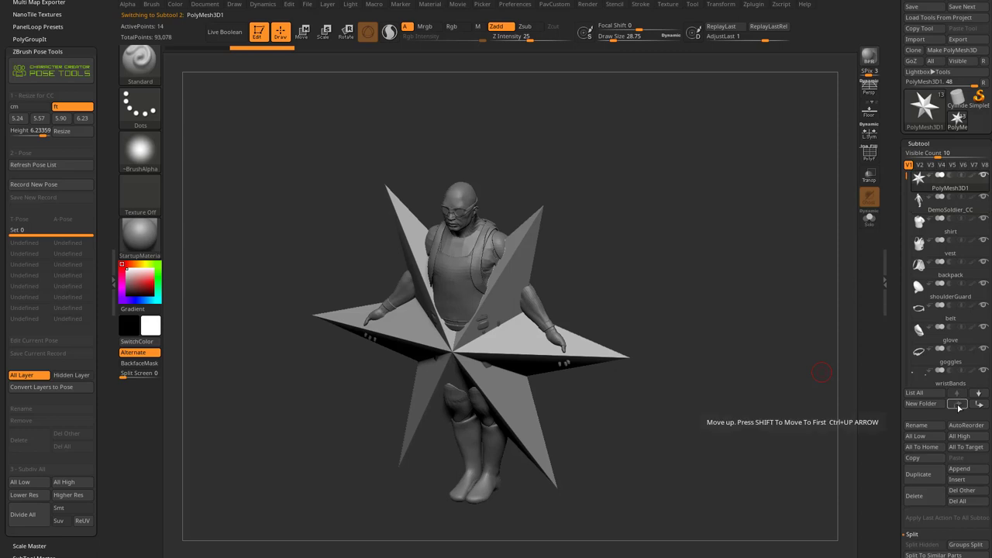
Step: Scale the star down until it is hidden inside the soldier's body, using transparency to see it, and turn transparency off
shift+drag(604, 283, 616, 260)
click(870, 175)
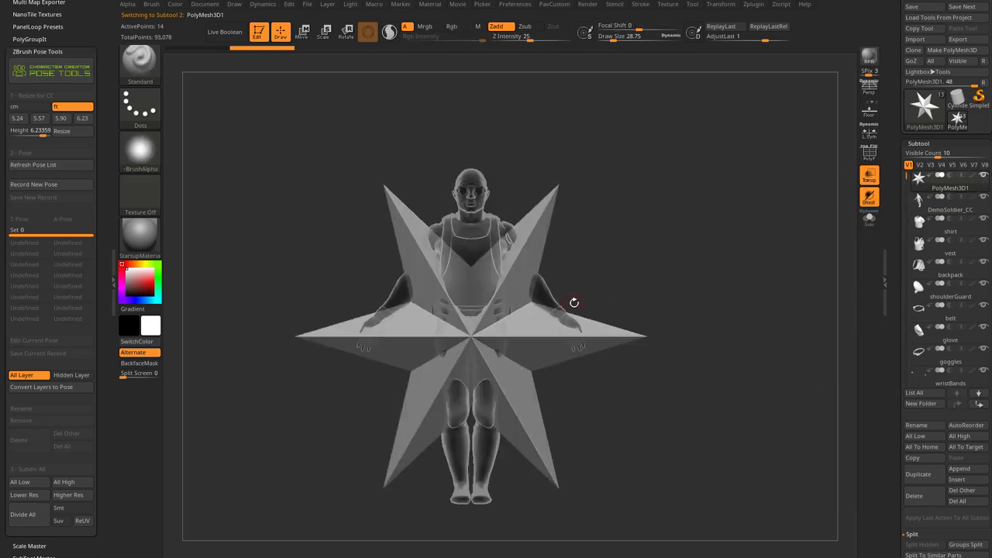
key(e)
drag(470, 336, 373, 368)
drag(470, 275, 470, 196)
key(q)
drag(682, 256, 411, 274)
shift+drag(589, 263, 757, 217)
click(868, 177)
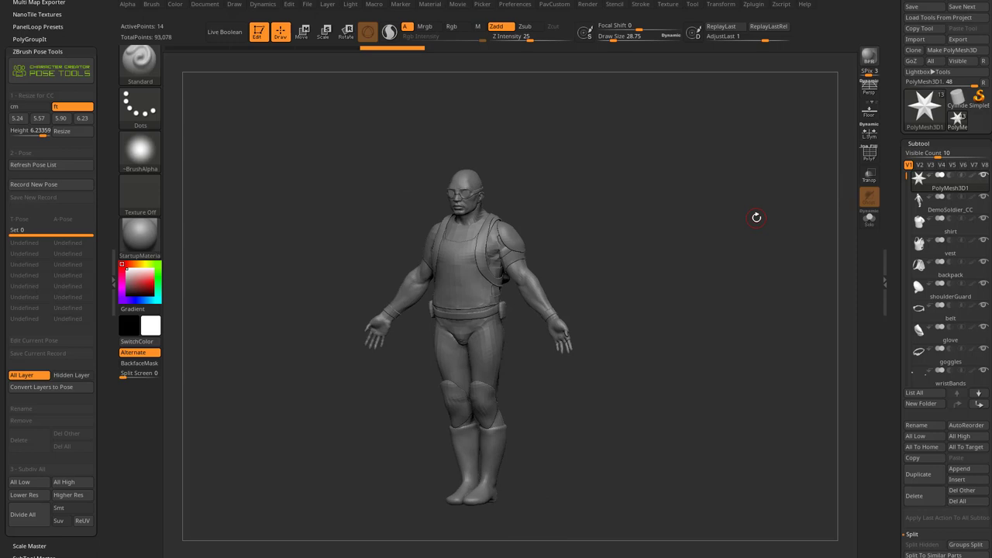
Step: Rename the DemoSoldier_CC subtool to Body
click(950, 203)
text(Body)
key(Return)
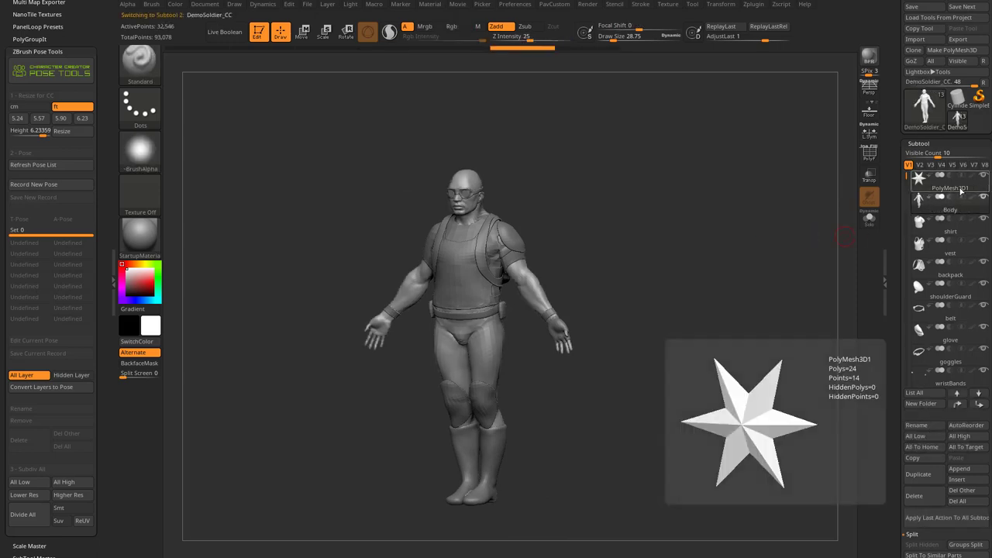
Step: Select the star subtool and save the tool again, replacing the existing DemoSoldier_CC.ztl
click(961, 188)
drag(892, 152, 893, 220)
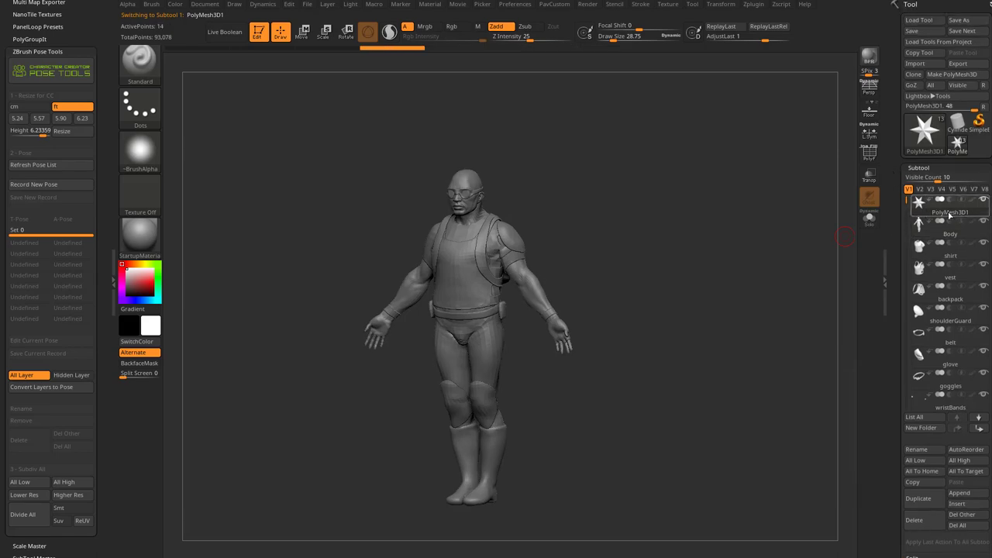
click(950, 22)
double_click(263, 137)
click(597, 265)
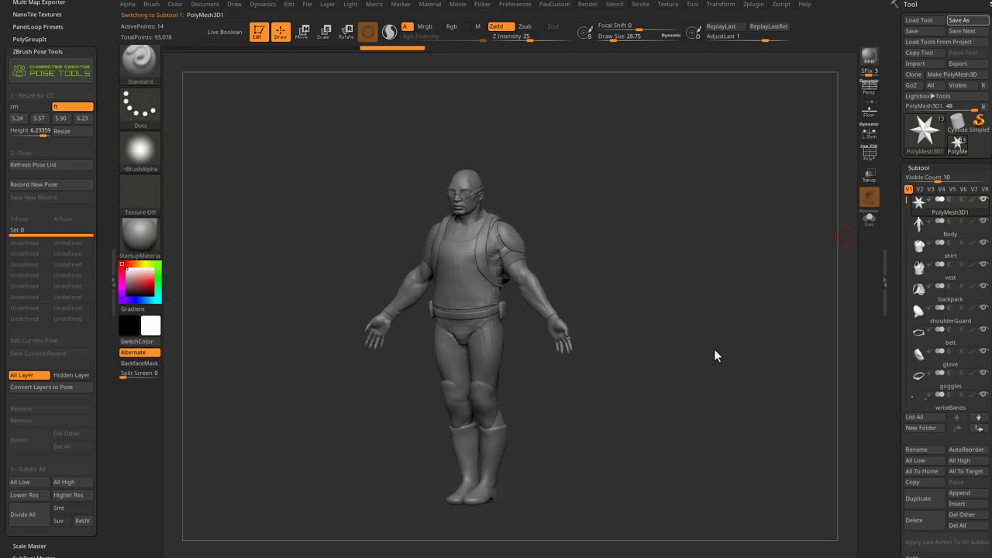
Step: Hide the star subtool and select the Body subtool
mouse_move(949, 217)
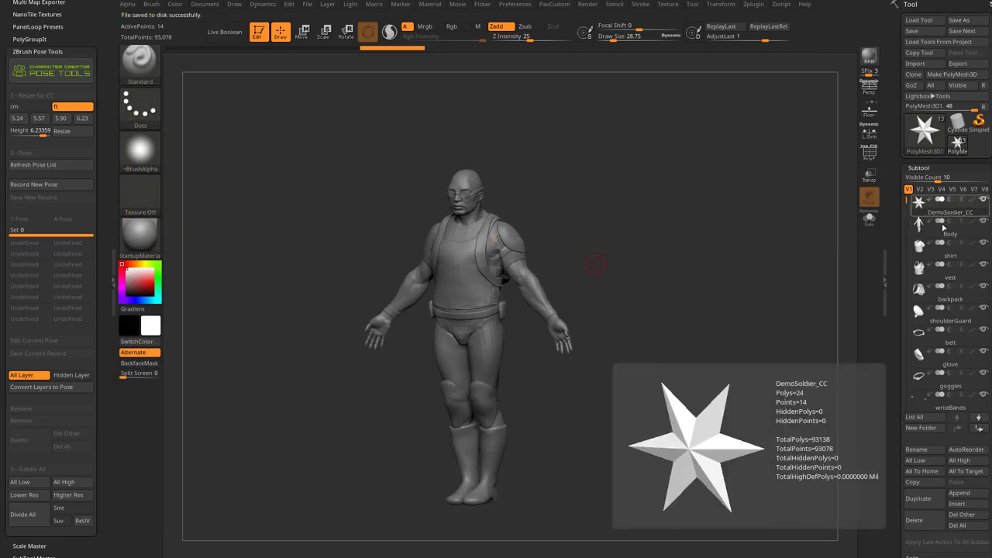
mouse_move(950, 238)
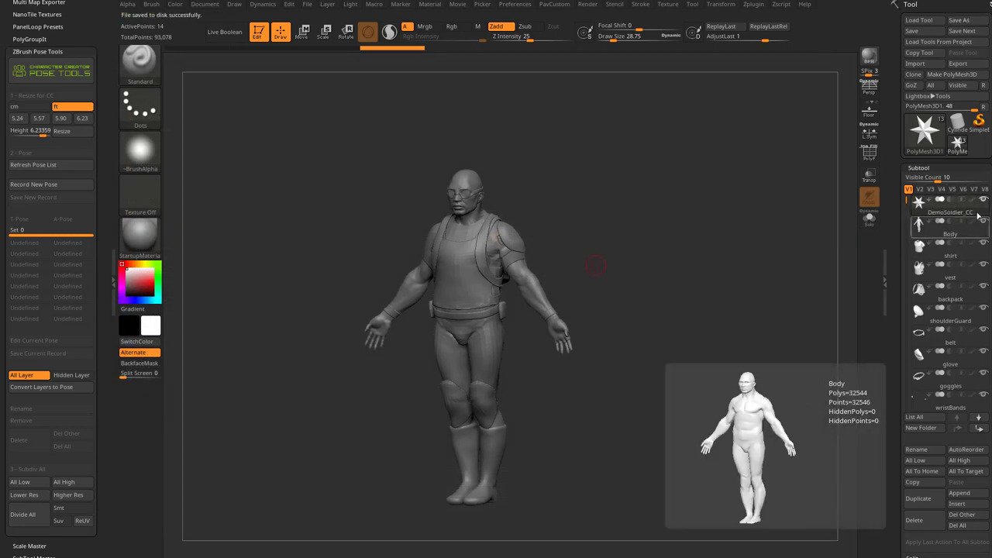
mouse_move(985, 202)
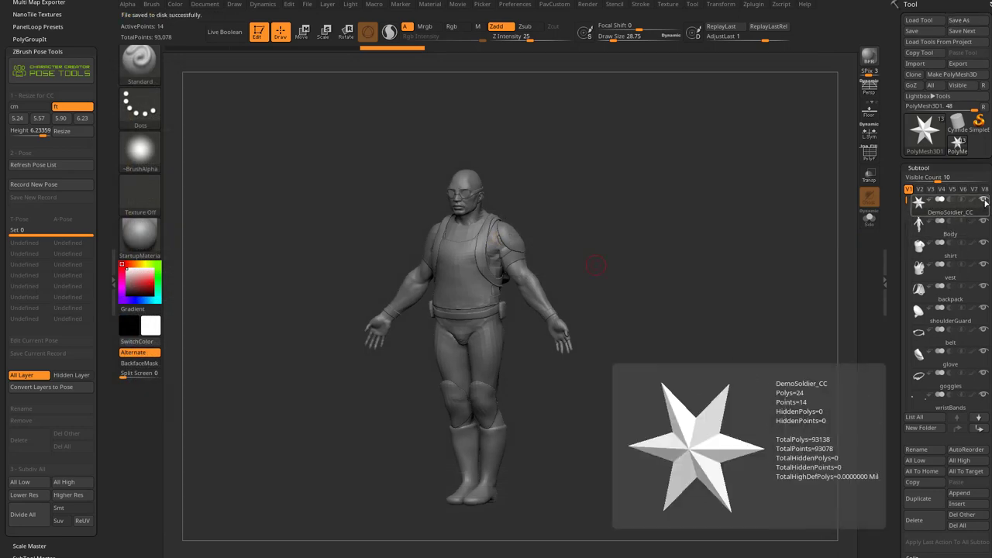
click(950, 226)
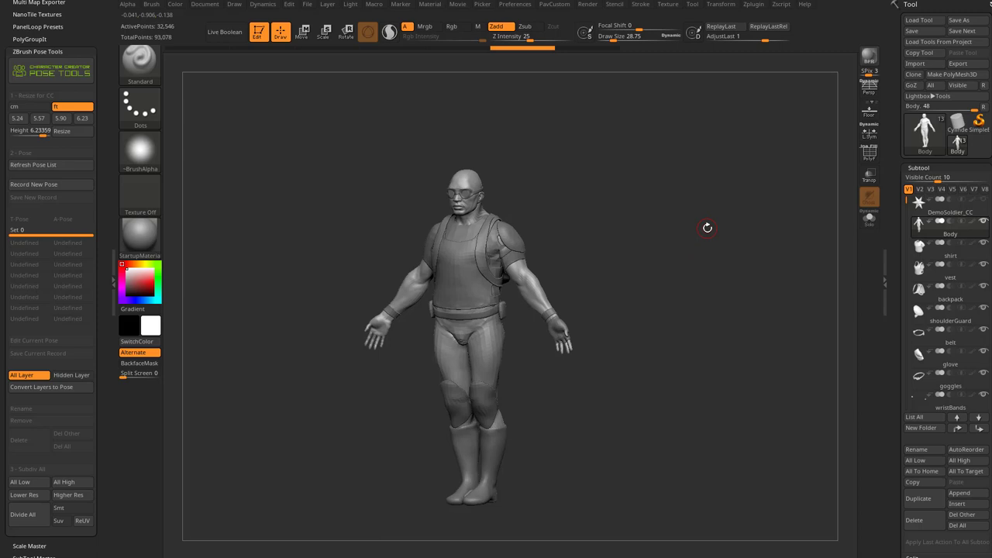
Step: Clear the GoZ cache files through the GoZ preferences
click(516, 5)
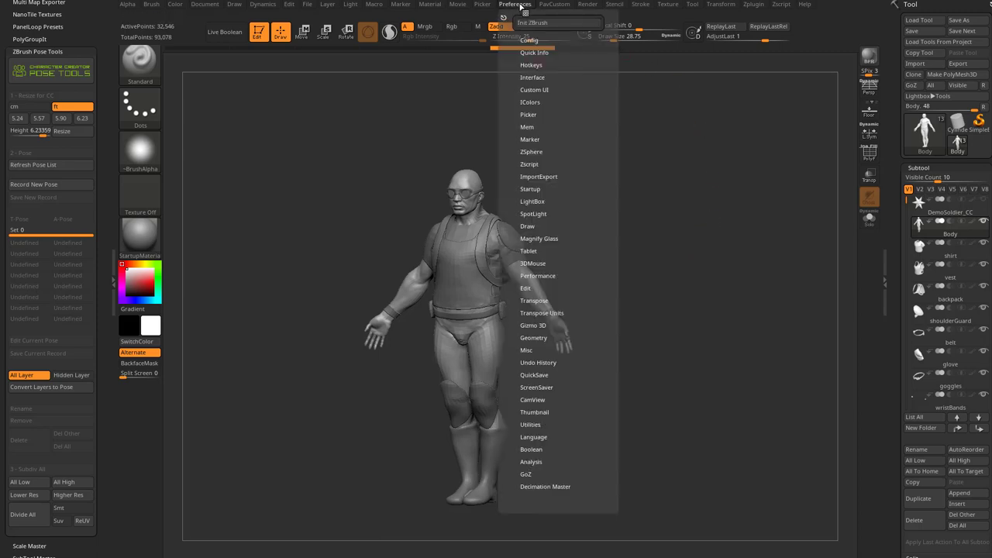
click(525, 473)
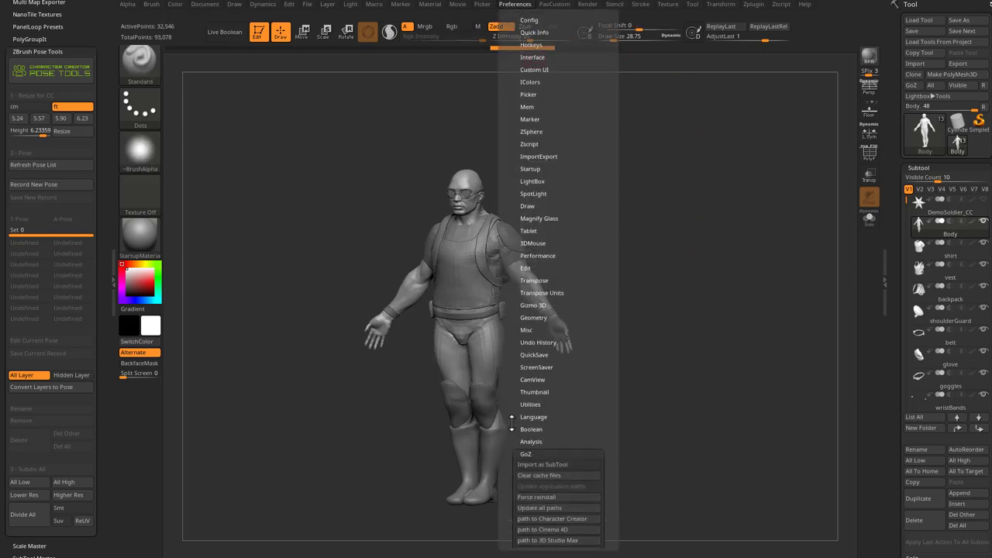
click(538, 382)
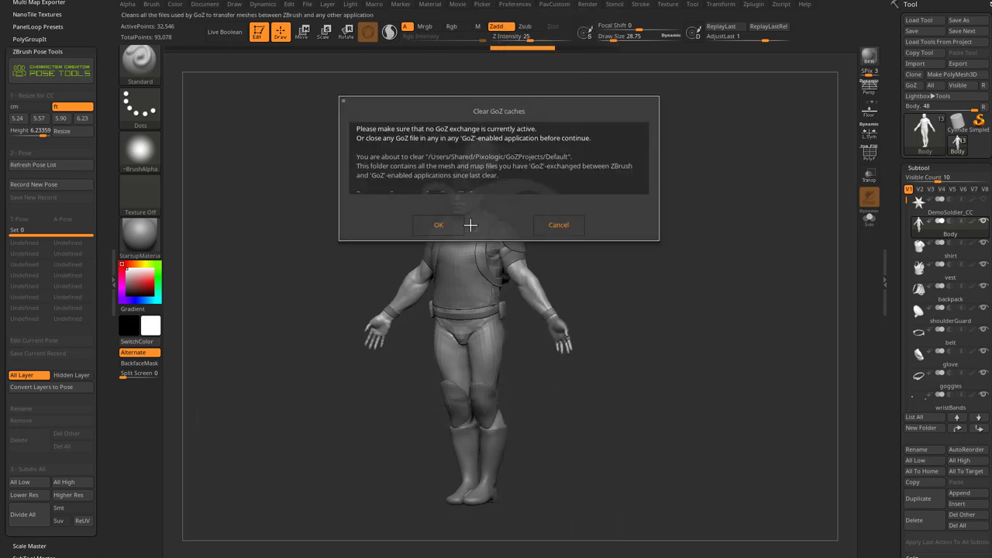
click(478, 224)
click(515, 5)
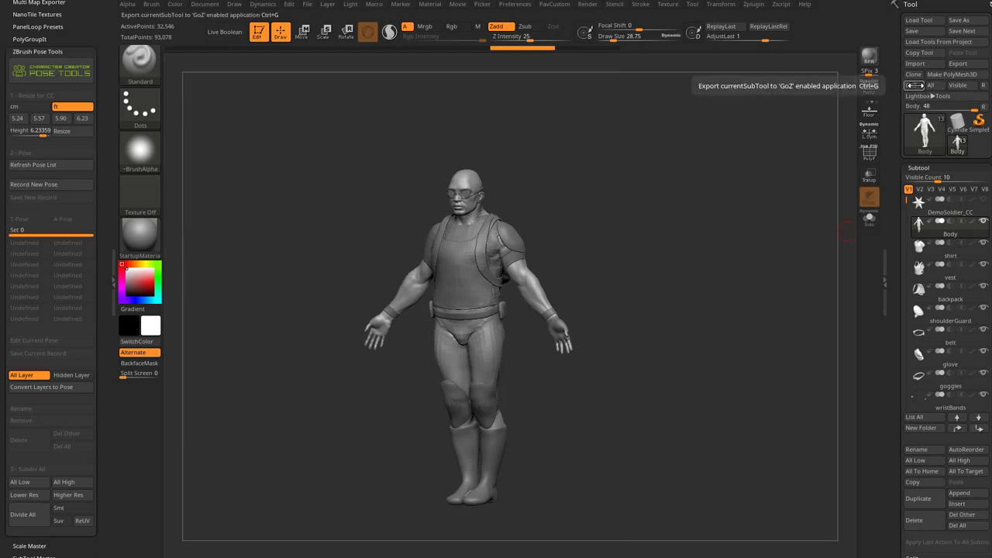
Step: Delete the star subtool at the head of the soldier's subtool list
mouse_move(946, 235)
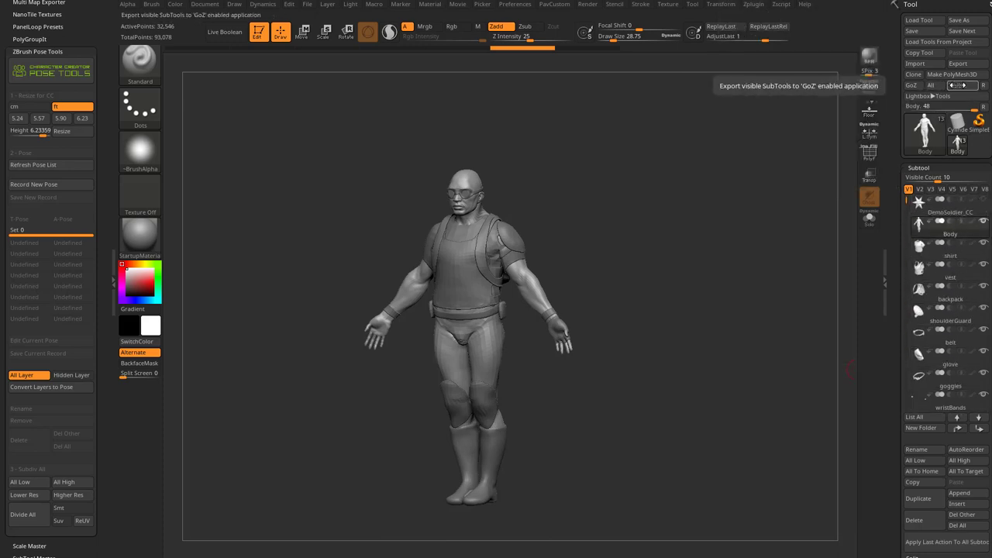
click(921, 203)
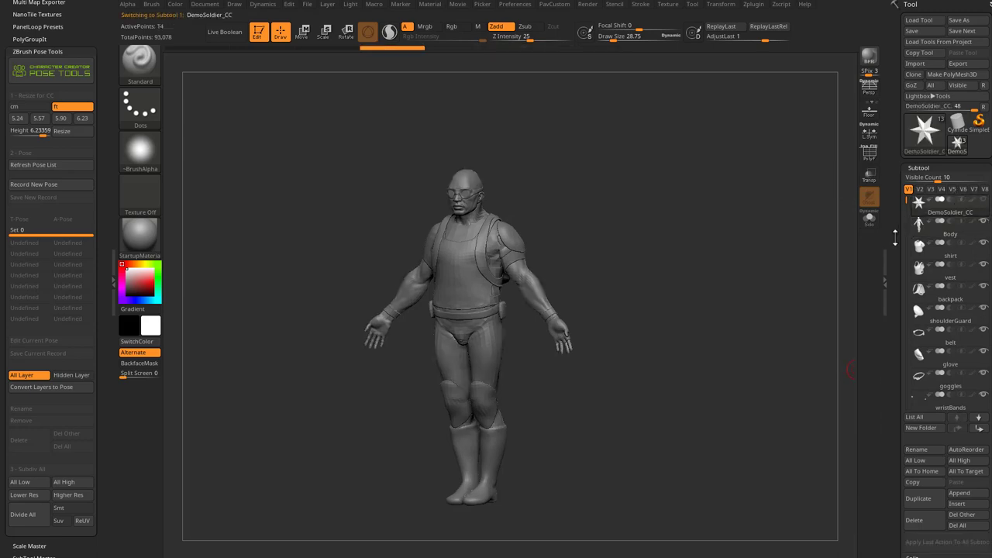
scroll(947, 201, down, 2)
click(947, 172)
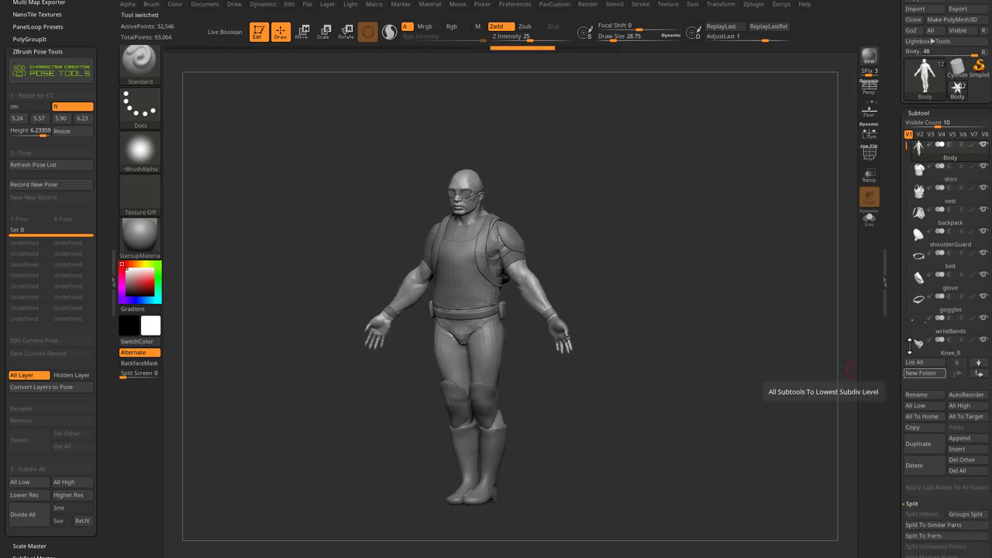
Step: Save the project again as DemoSoldier_CC.zpr, replacing the existing file
click(307, 4)
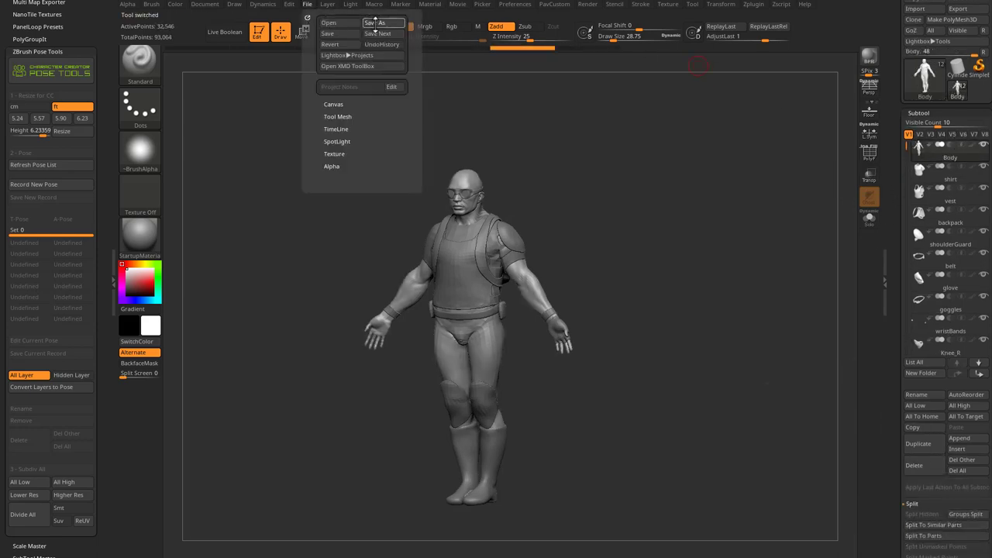
click(375, 23)
double_click(252, 135)
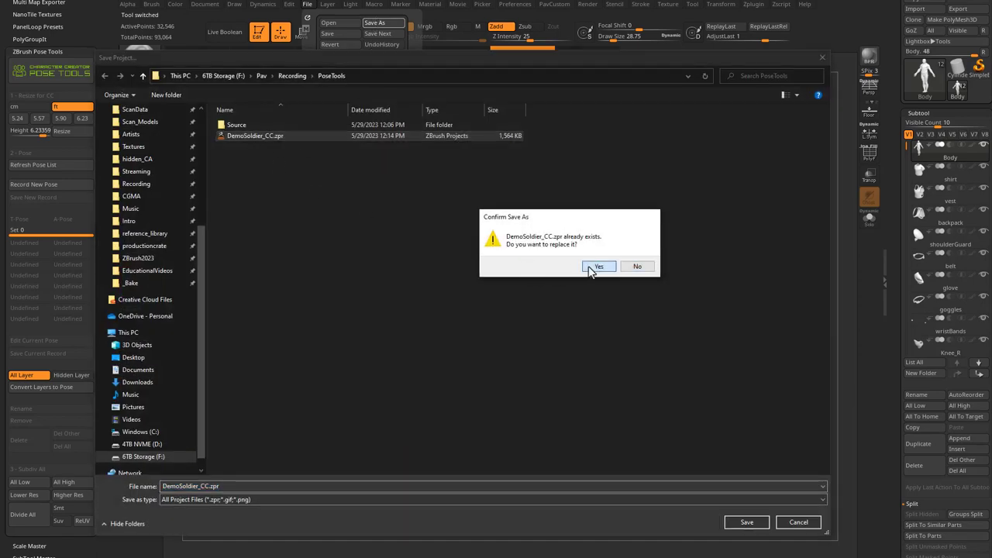
click(596, 265)
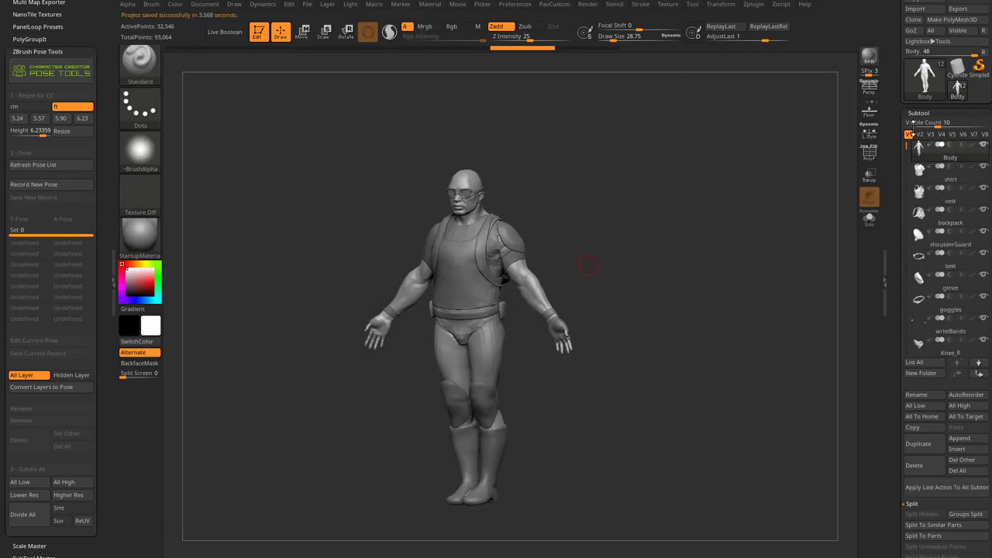
Step: Open the Geometry settings and select the vest subtool to examine its subdivision level
drag(893, 103, 898, 189)
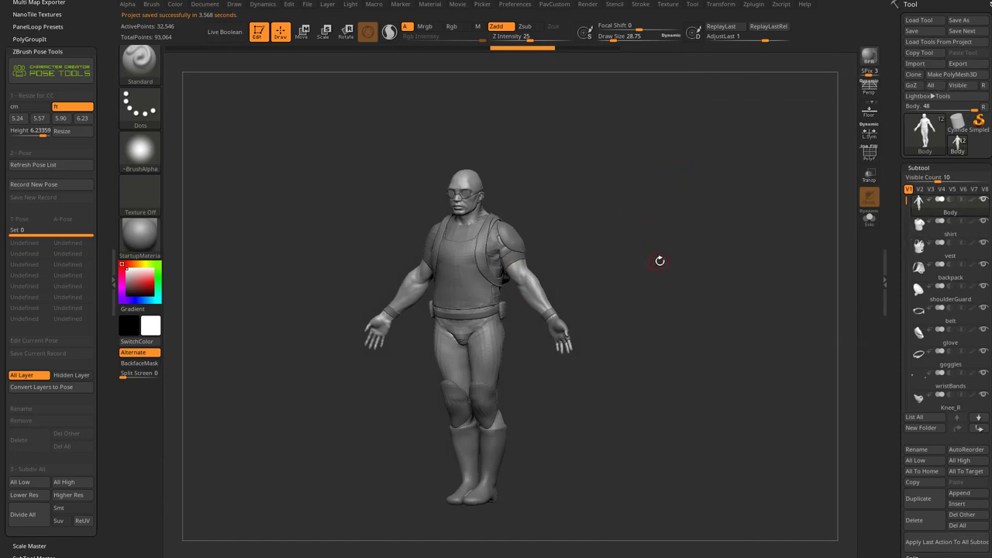
drag(895, 253, 885, 152)
mouse_move(895, 388)
mouse_down()
mouse_move(897, 354)
mouse_move(913, 337)
mouse_move(938, 338)
mouse_up()
shift+click(912, 382)
alt+click(450, 268)
click(908, 339)
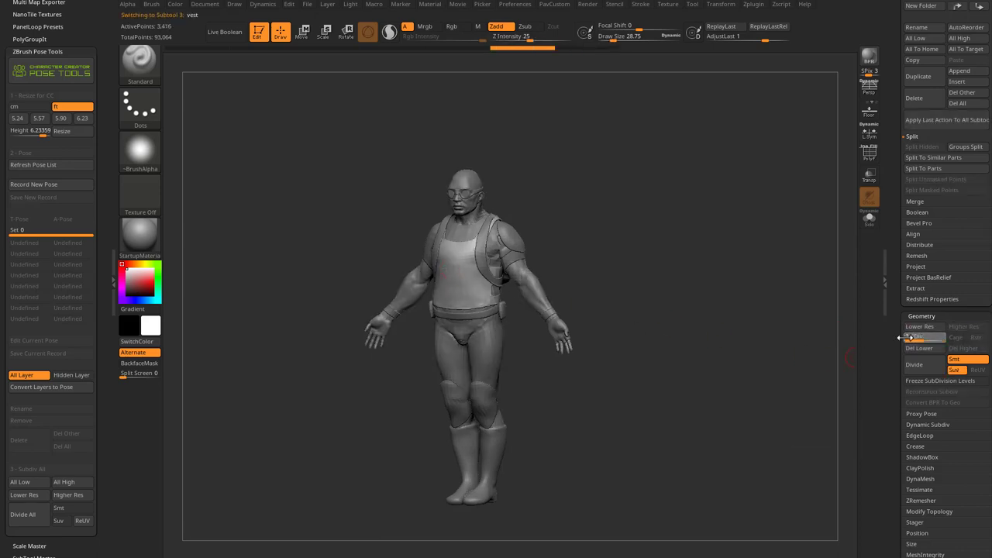
Step: Examine the subdivision levels of the vest and Body subtools in the Geometry settings
click(933, 338)
drag(898, 284, 900, 423)
click(953, 217)
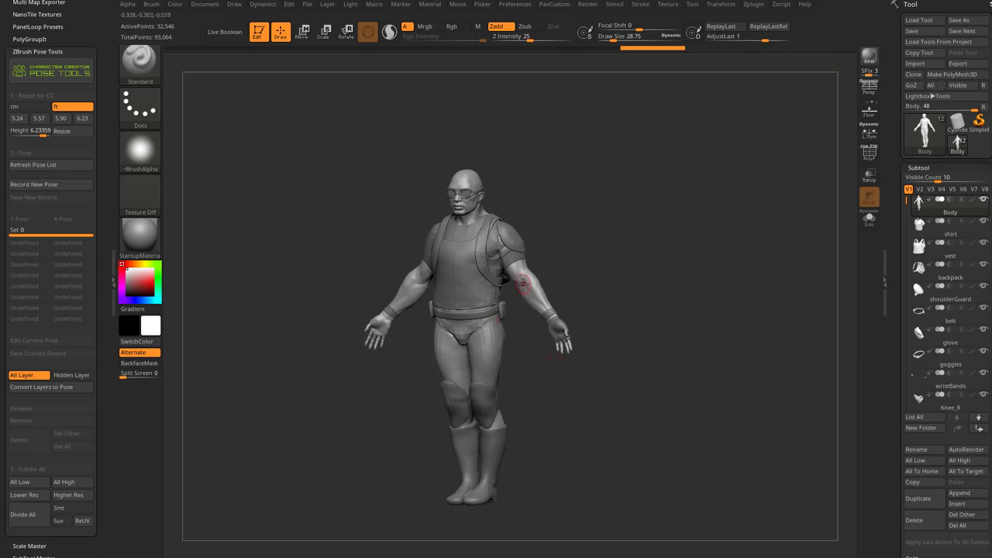
scroll(882, 196, down, 5)
scroll(882, 195, down, 1)
key(shift+d)
key(shift+d)
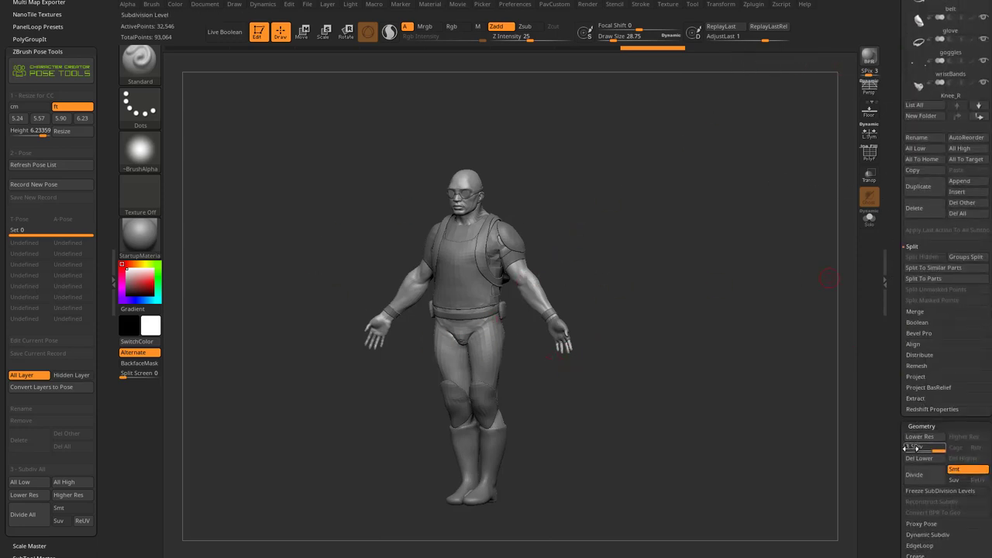
drag(910, 449, 922, 449)
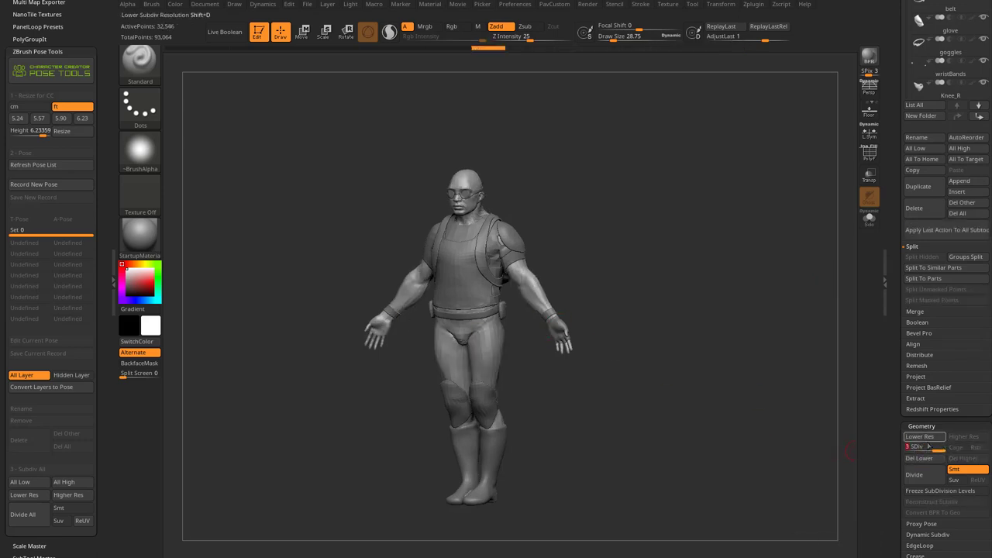
key(d)
shift+drag(660, 315, 669, 317)
key(s)
mouse_move(622, 268)
mouse_down()
mouse_move(571, 253)
mouse_move(628, 310)
mouse_move(638, 305)
mouse_move(623, 299)
mouse_up()
key(s)
Step: Send all subtools through GoZ to Character Creator, creating them as props with Merge All Props enabled
drag(895, 258, 897, 370)
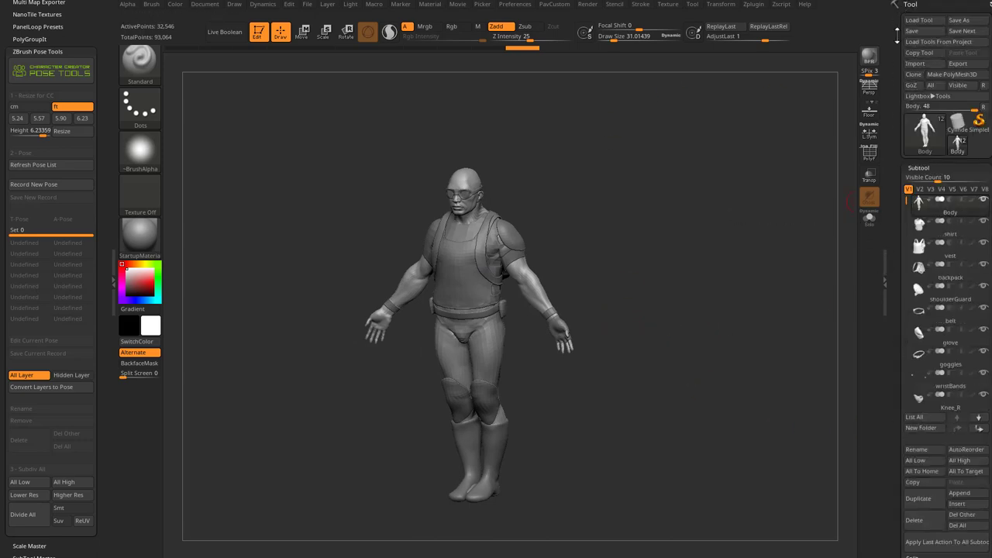
click(932, 85)
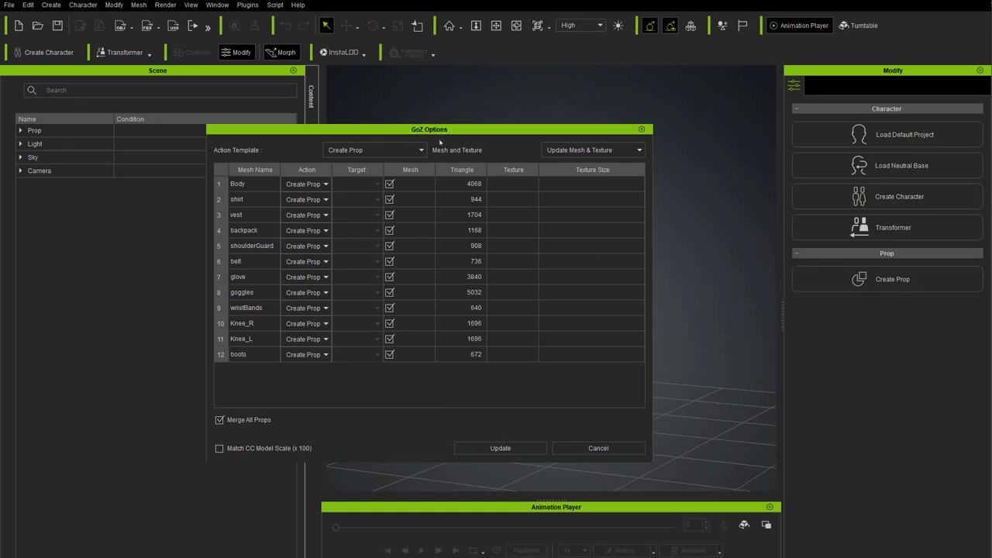
click(436, 130)
click(503, 447)
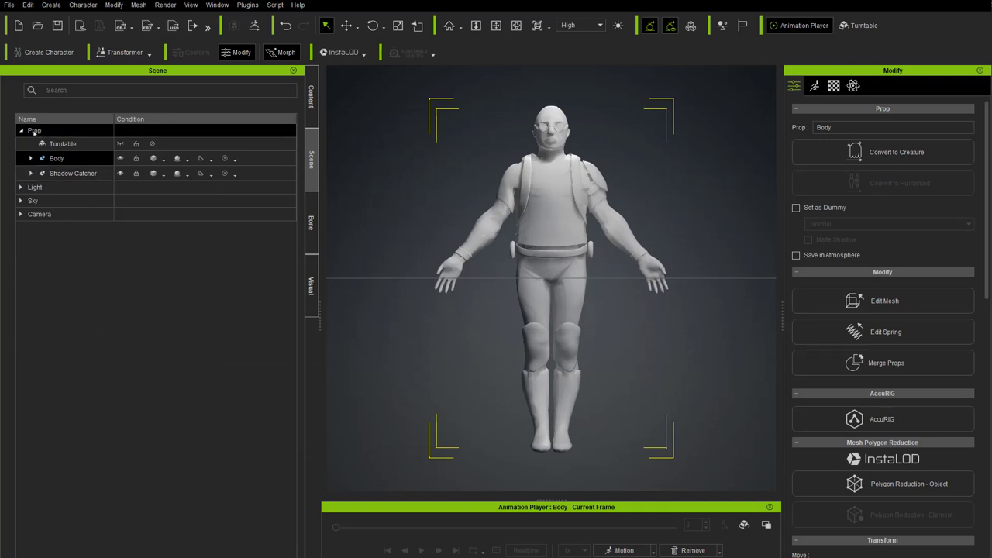
Step: Expand the imported Body prop in the scene list and examine its separate meshes and the soldier model
click(30, 159)
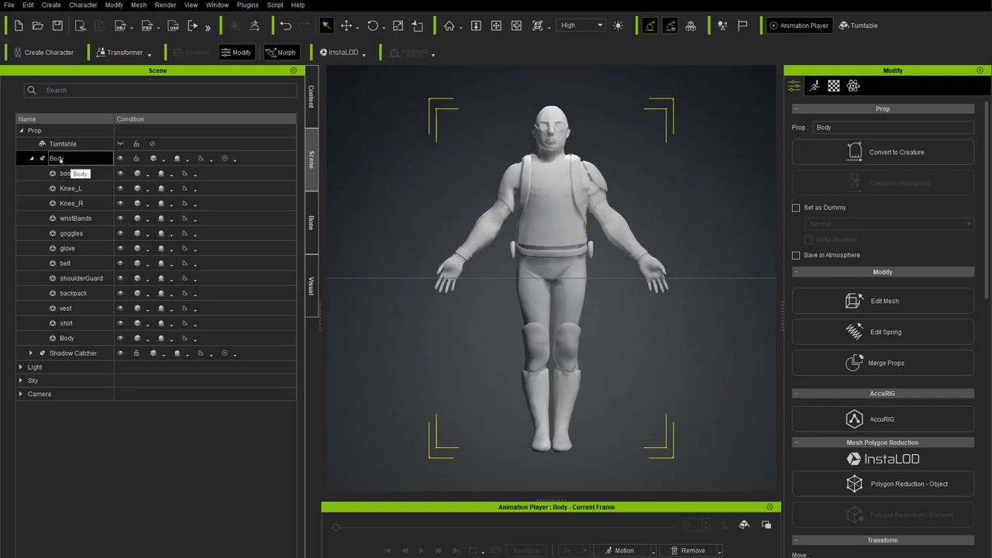
click(66, 339)
click(56, 158)
click(32, 158)
click(31, 158)
right_drag(532, 303, 601, 255)
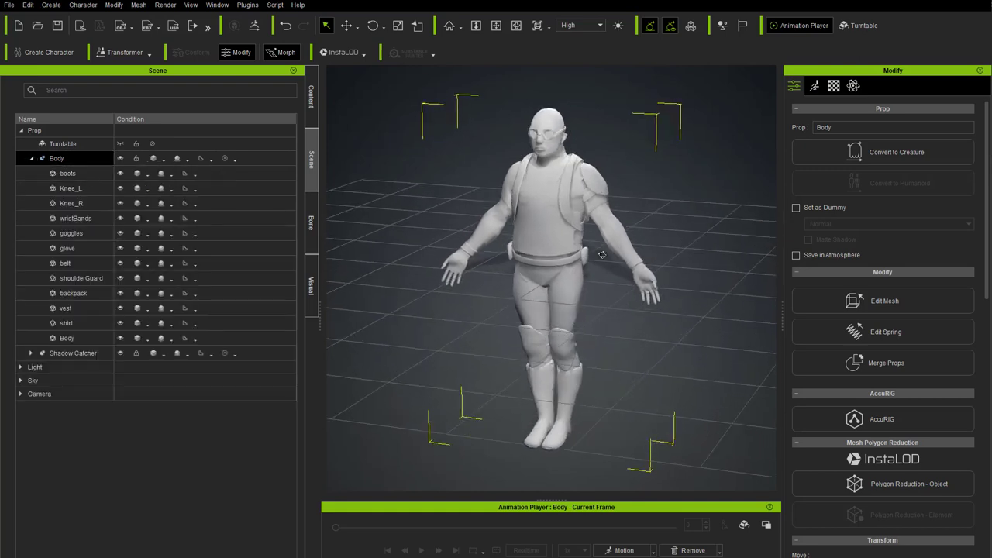
right_drag(556, 303, 611, 263)
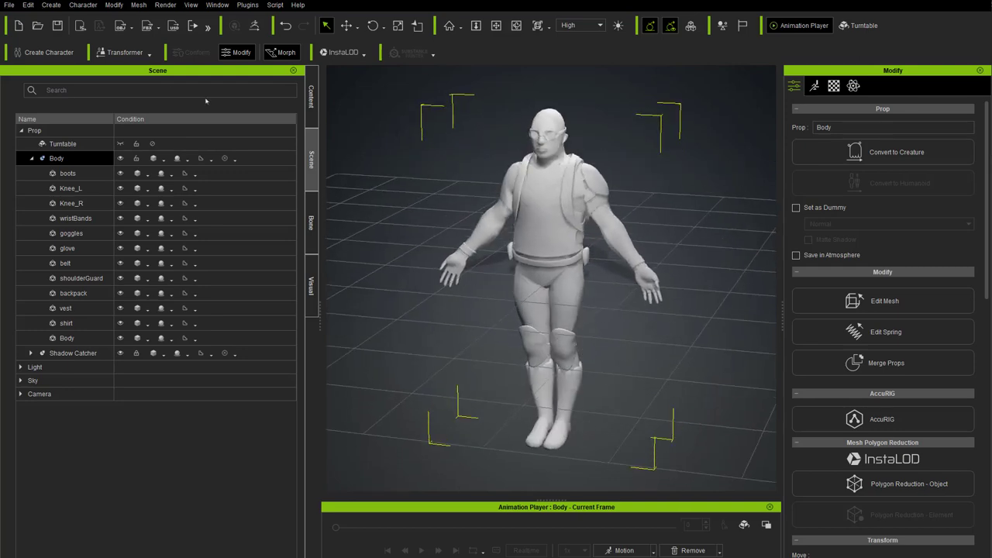
Step: Turn on the viewport info in the preferences to check the soldier's object height, and turn it off again
click(30, 5)
click(65, 203)
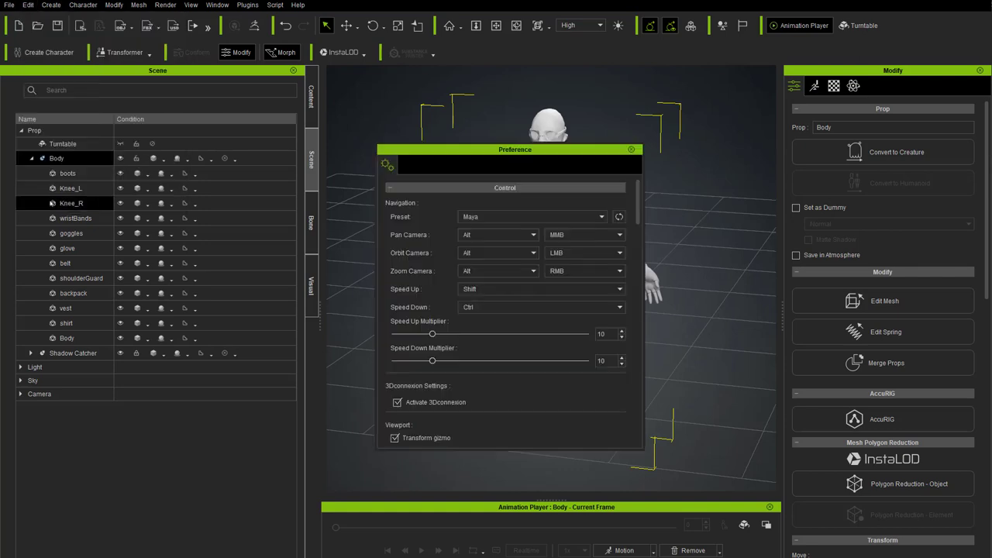
scroll(437, 296, down, 3)
scroll(437, 297, down, 3)
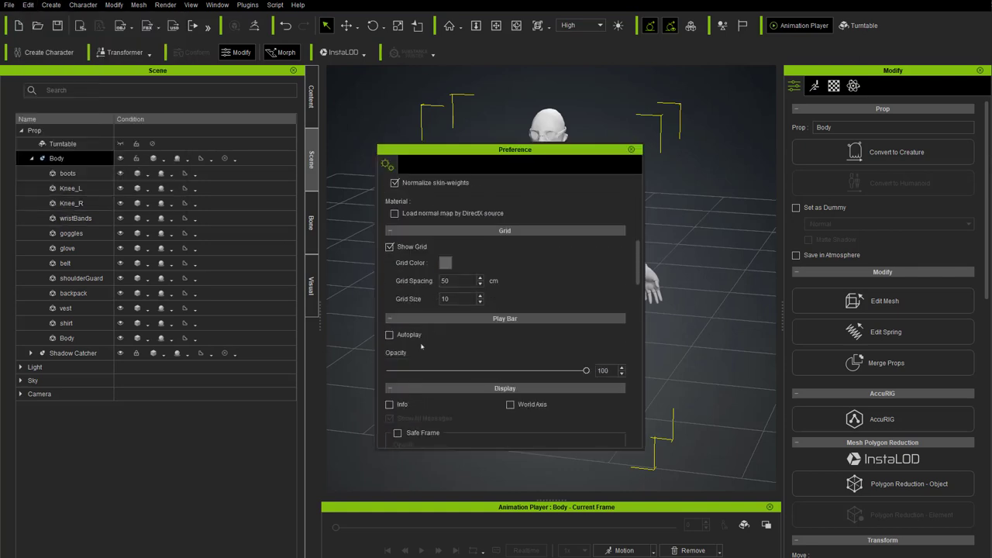
click(389, 405)
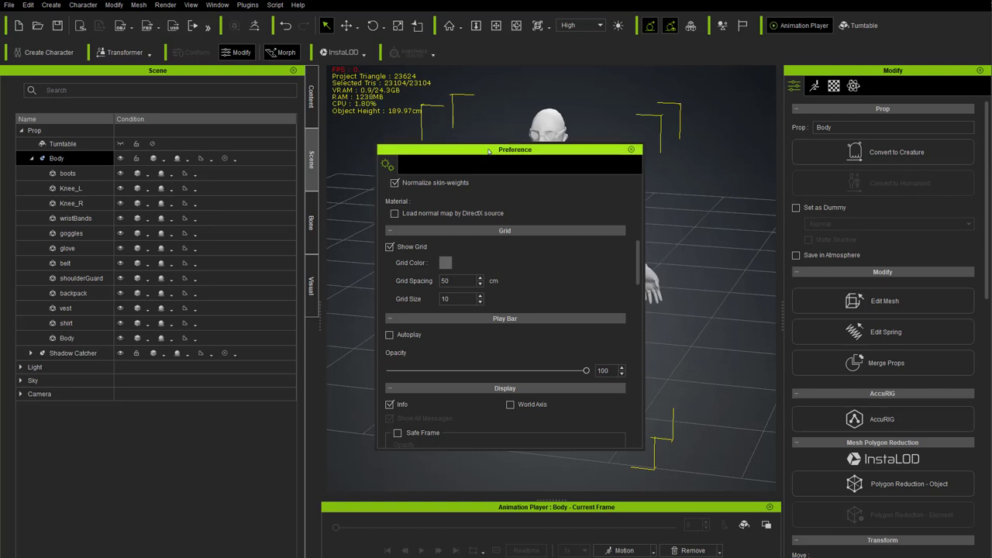
drag(498, 148, 492, 234)
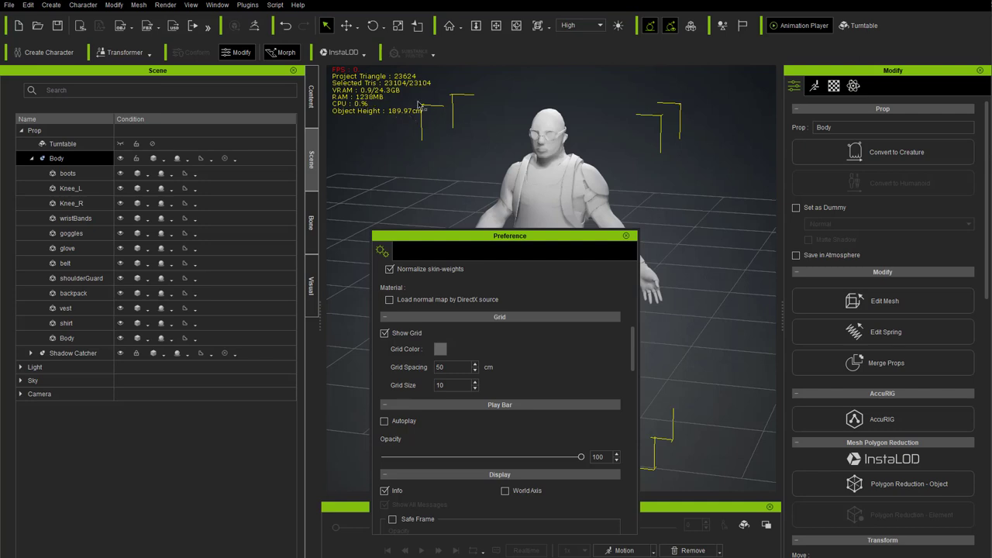
scroll(496, 371, down, 3)
click(383, 398)
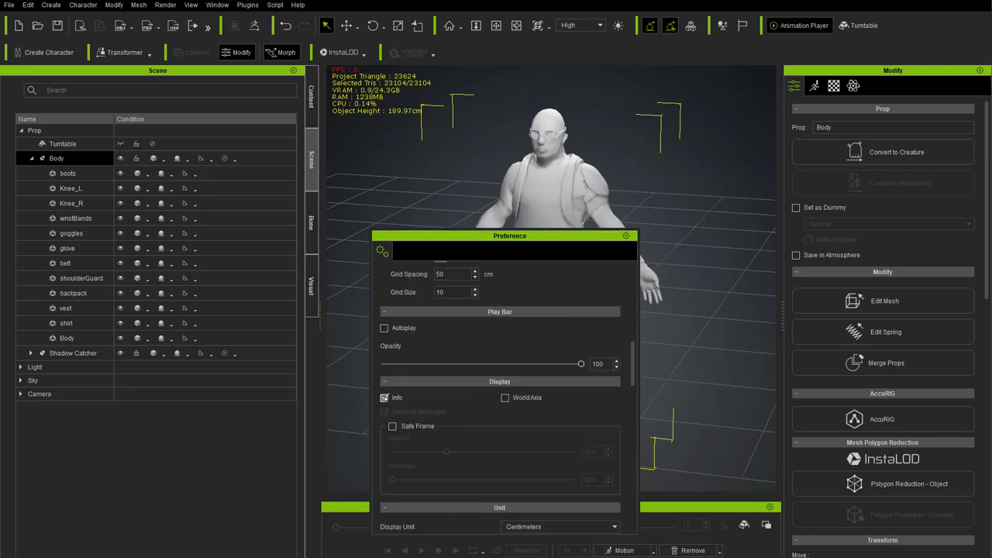
click(626, 236)
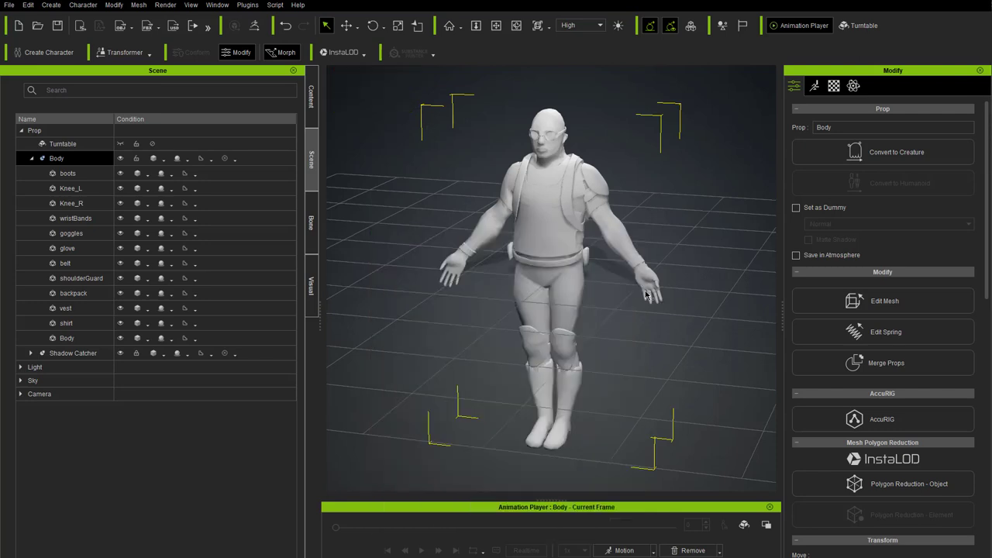
Step: Collapse the Body prop's mesh list and start AccuRIG on the prop
click(32, 158)
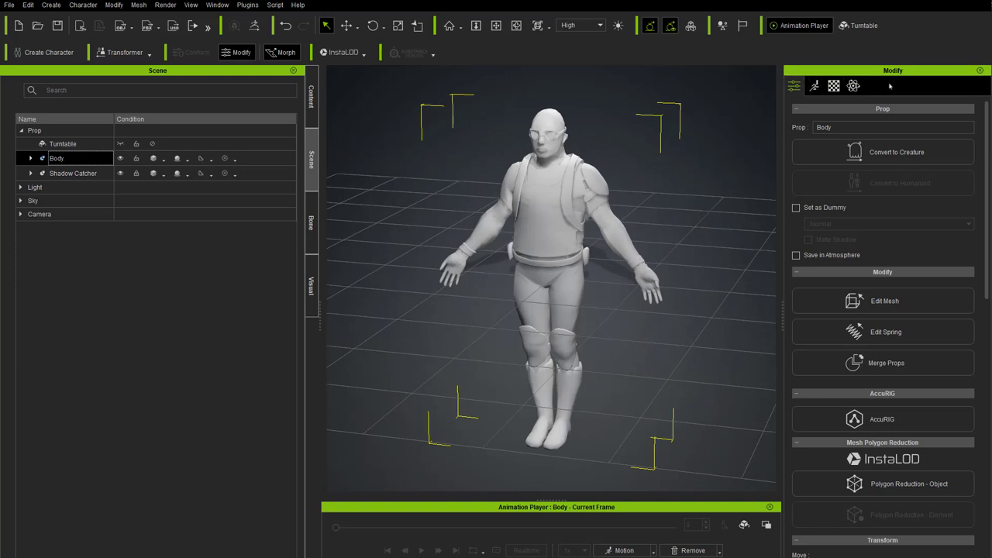
click(883, 419)
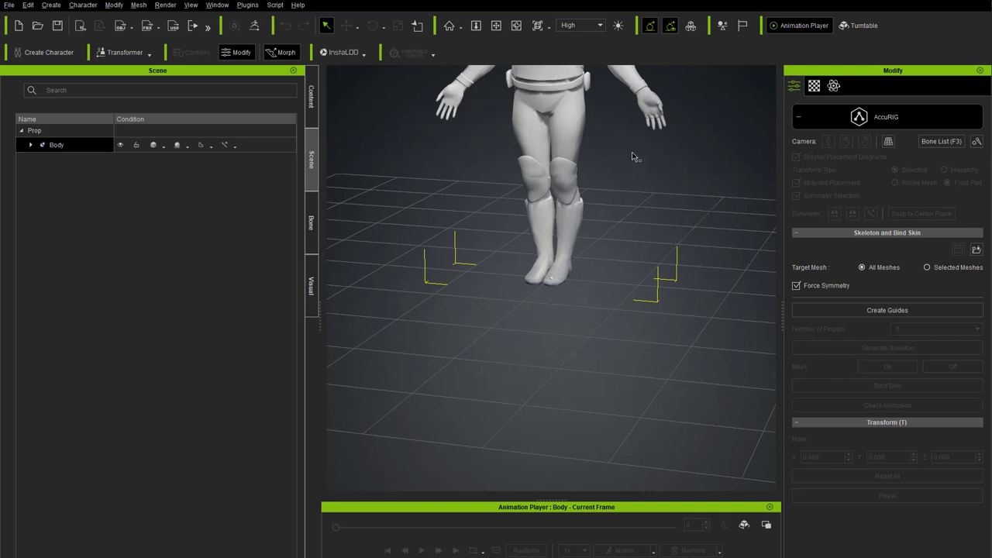
middle_drag(620, 138, 609, 306)
right_drag(740, 298, 608, 292)
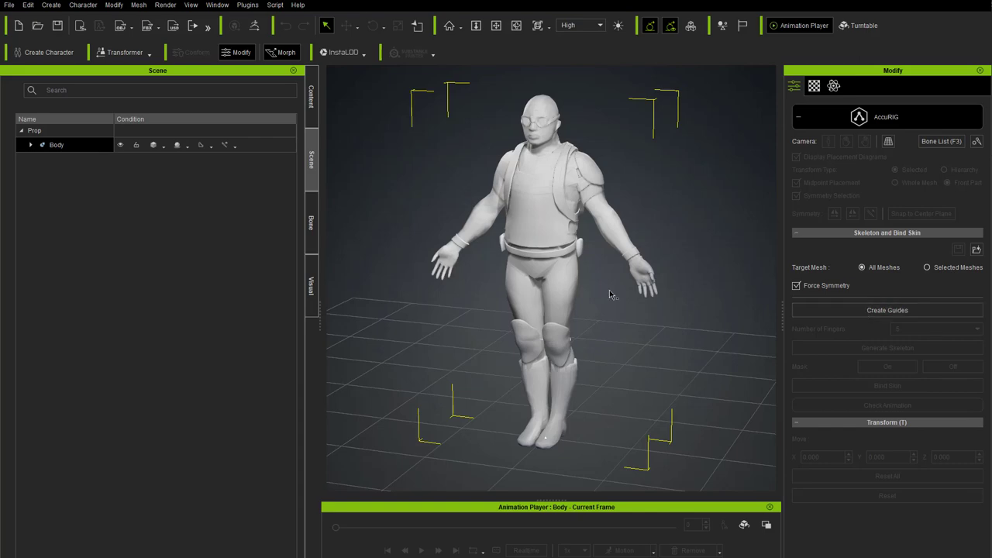
right_drag(710, 255, 399, 270)
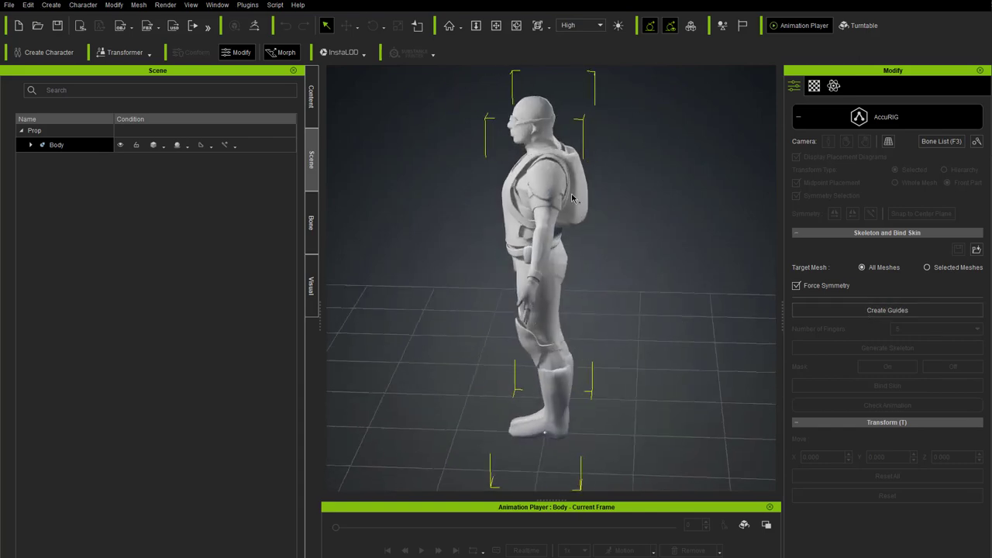
right_drag(487, 223, 746, 229)
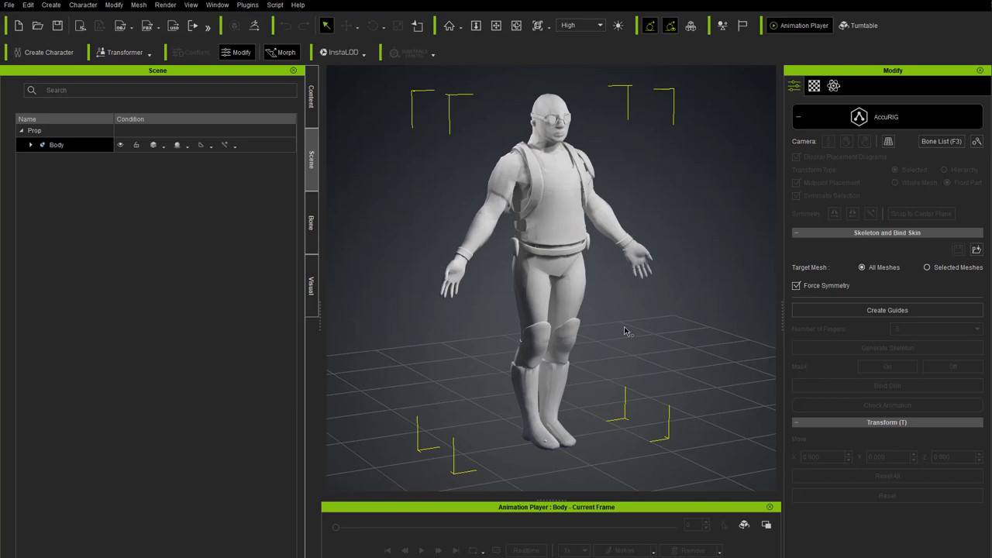
right_drag(606, 338, 541, 295)
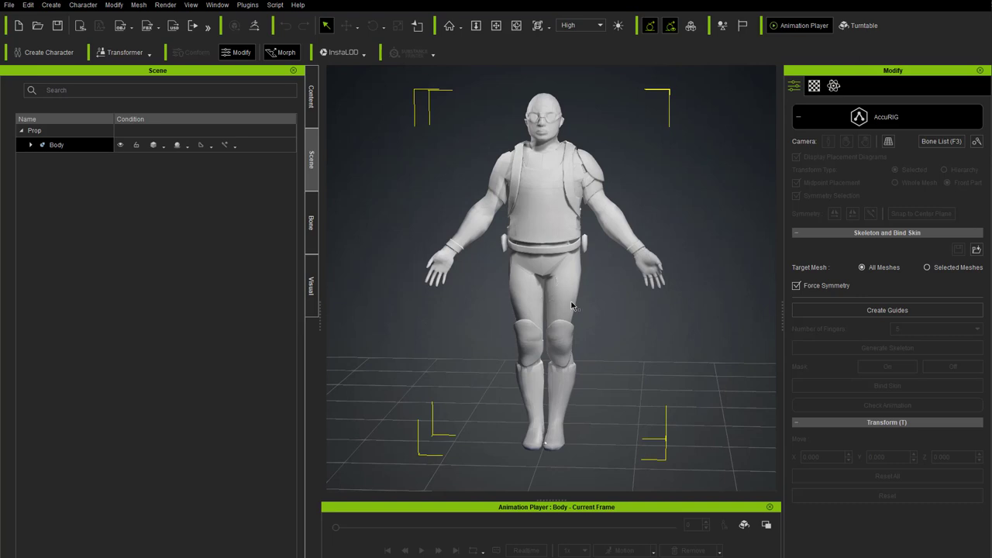
Step: Hide every mesh except the Body mesh, and create the AccuRIG guides with Selected Meshes as the target
click(30, 145)
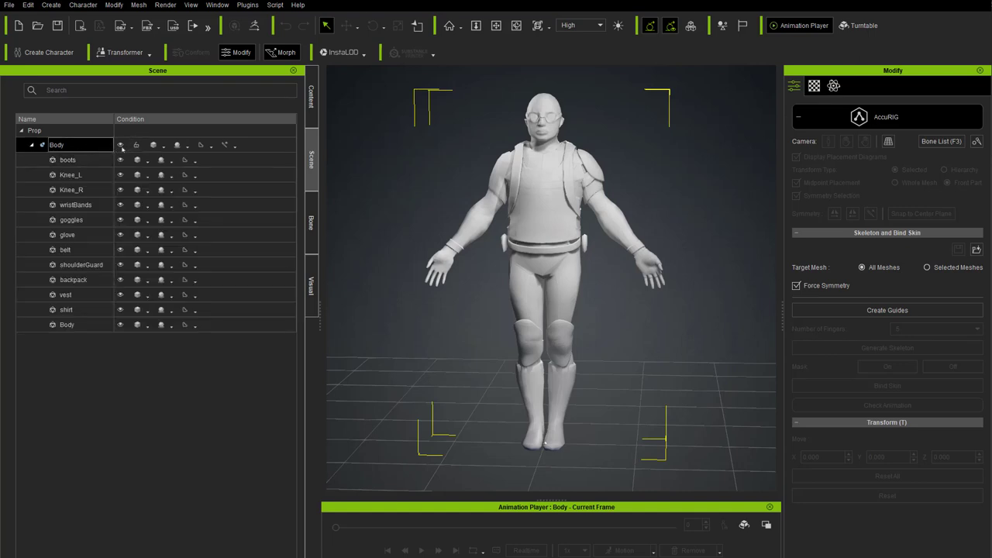
click(120, 146)
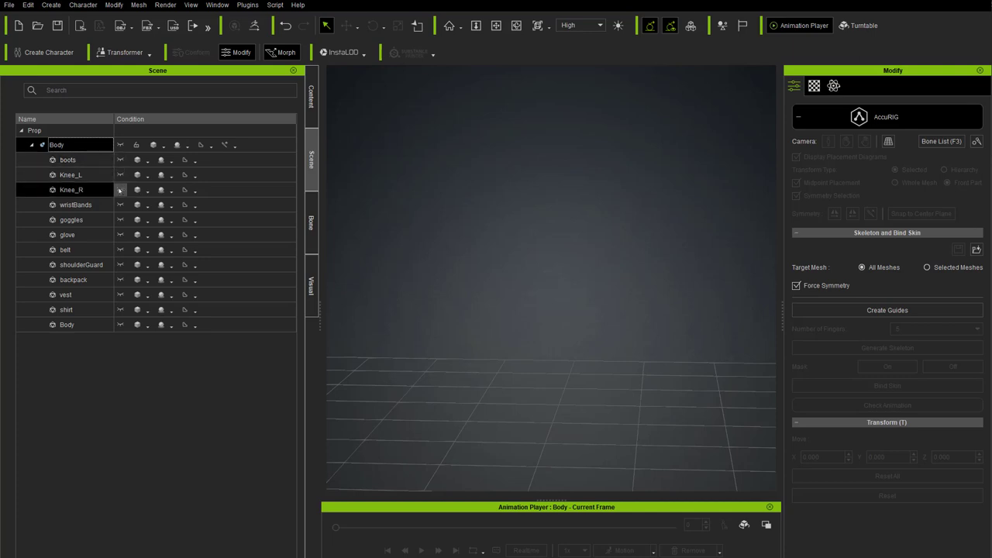
click(120, 326)
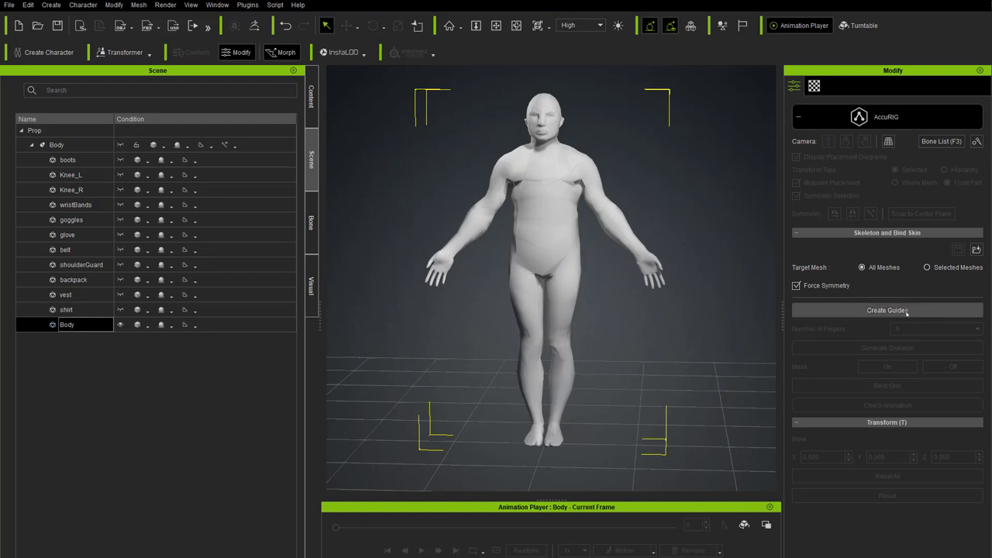
click(927, 268)
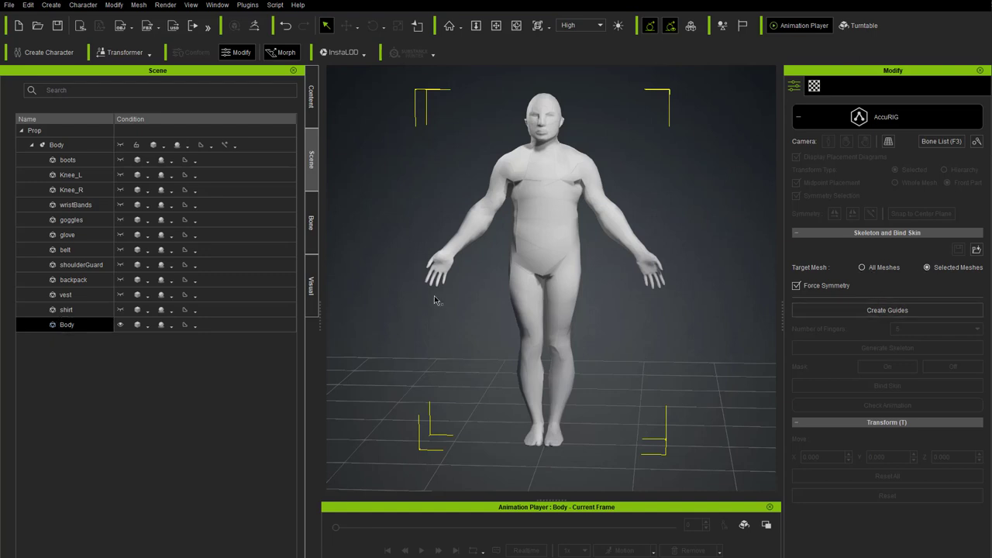
click(875, 311)
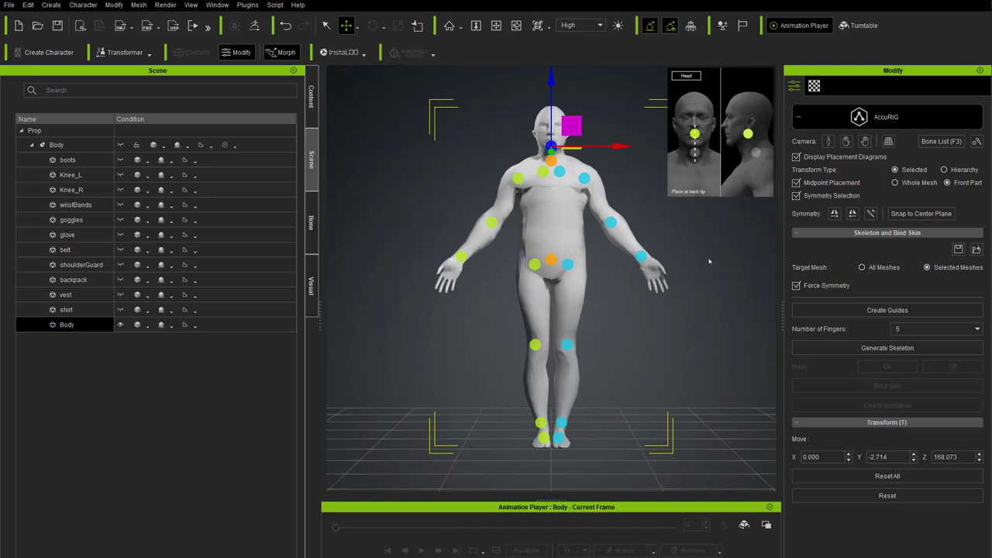
Step: Reset the AccuRIG camera to the full-body view and switch it to orthographic
middle_drag(717, 247, 711, 270)
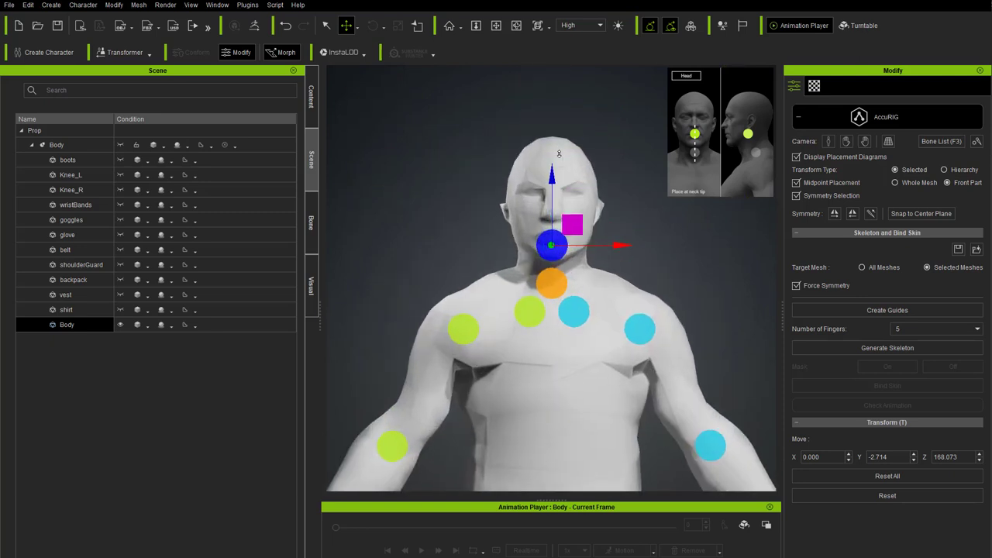
click(829, 141)
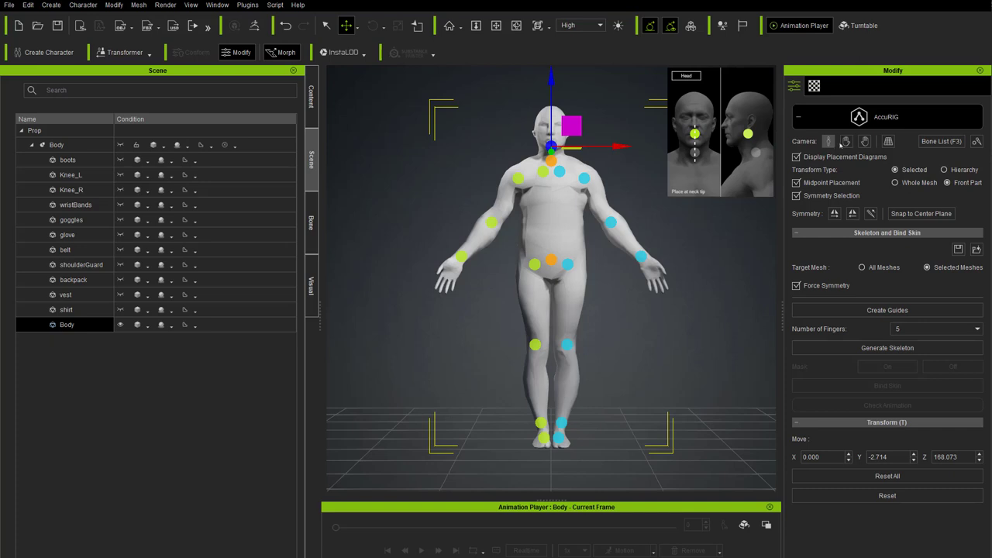
click(888, 141)
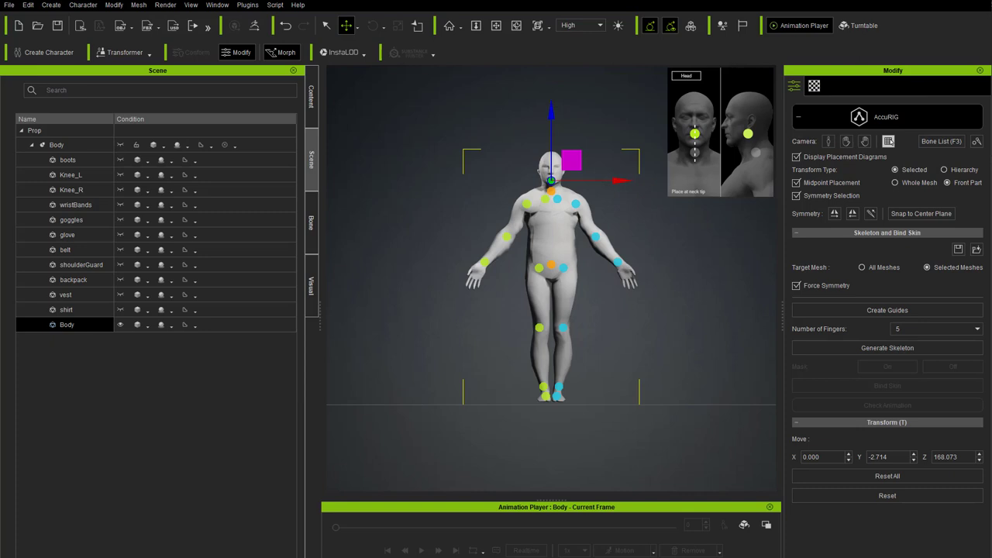
Step: Select the neck and both clavicle guides to examine their placement against the reference diagrams
scroll(572, 219, up, 5)
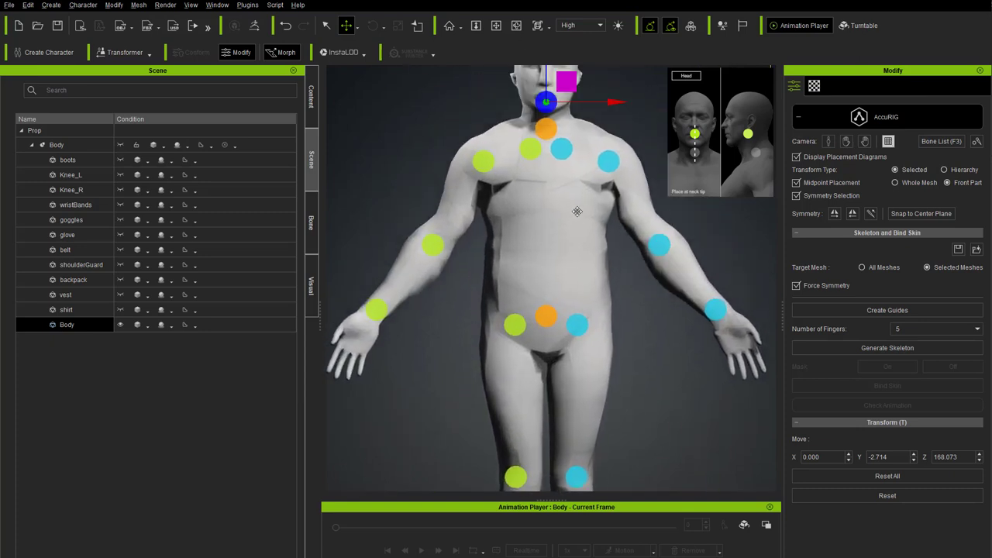
scroll(553, 279, up, 2)
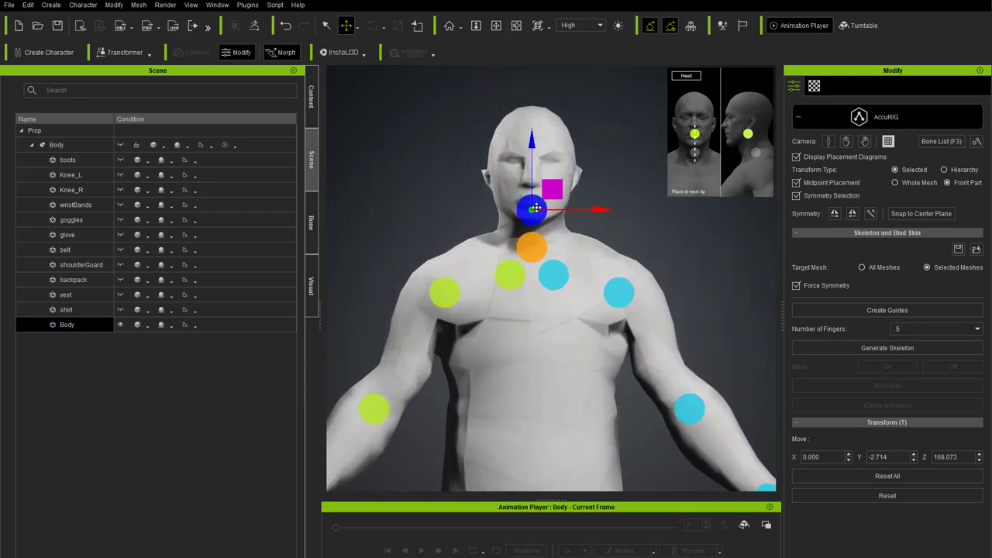
click(531, 247)
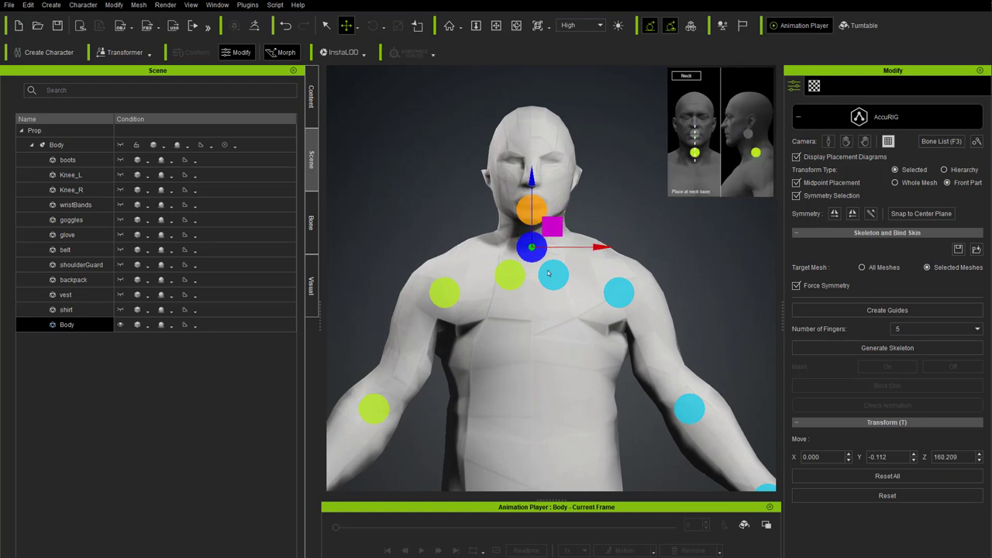
click(553, 275)
click(511, 276)
scroll(567, 297, down, 3)
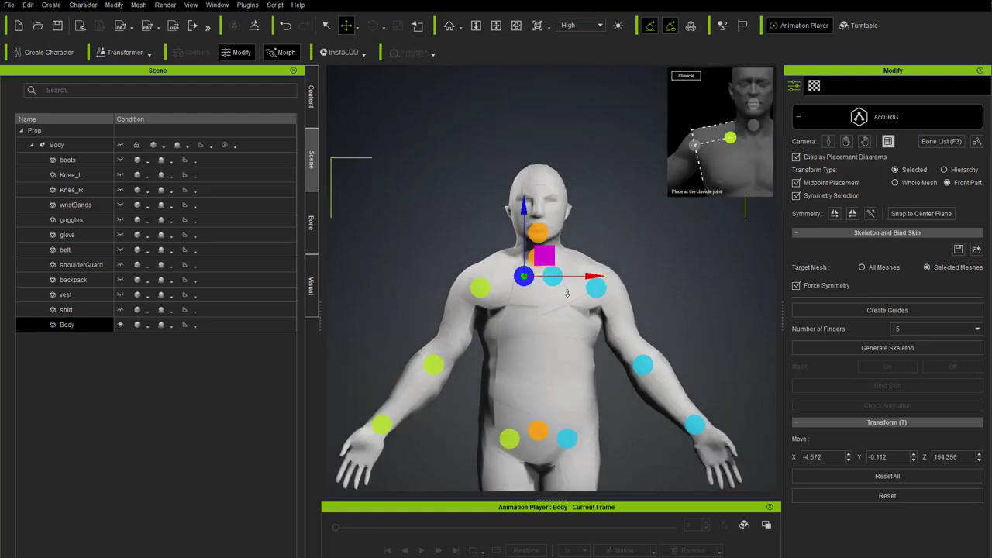
middle_drag(583, 314, 473, 289)
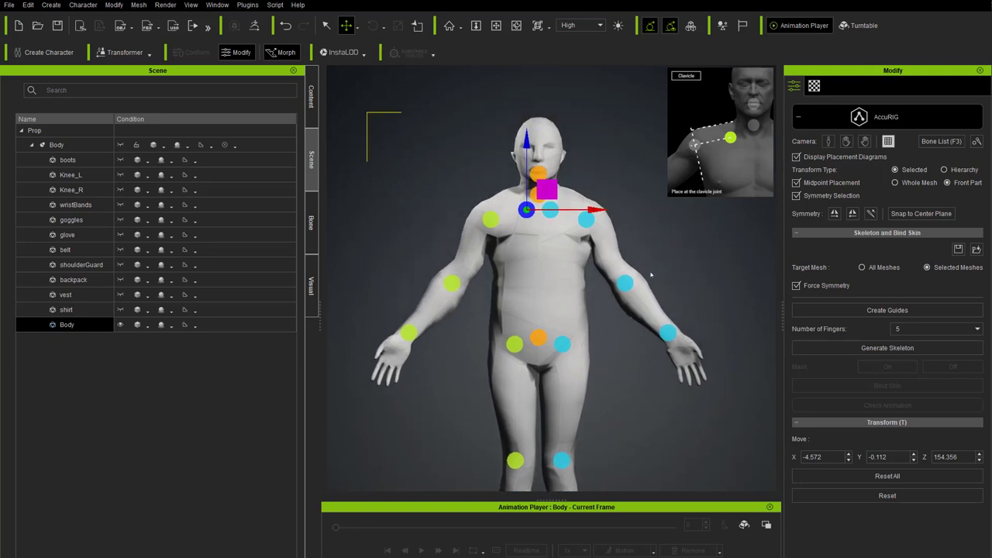
Step: Examine the head guide's placement, and toggle the placement diagrams off and on again
click(542, 175)
scroll(575, 203, up, 5)
middle_drag(559, 233, 559, 419)
scroll(549, 234, up, 3)
scroll(549, 234, up, 2)
scroll(553, 255, down, 4)
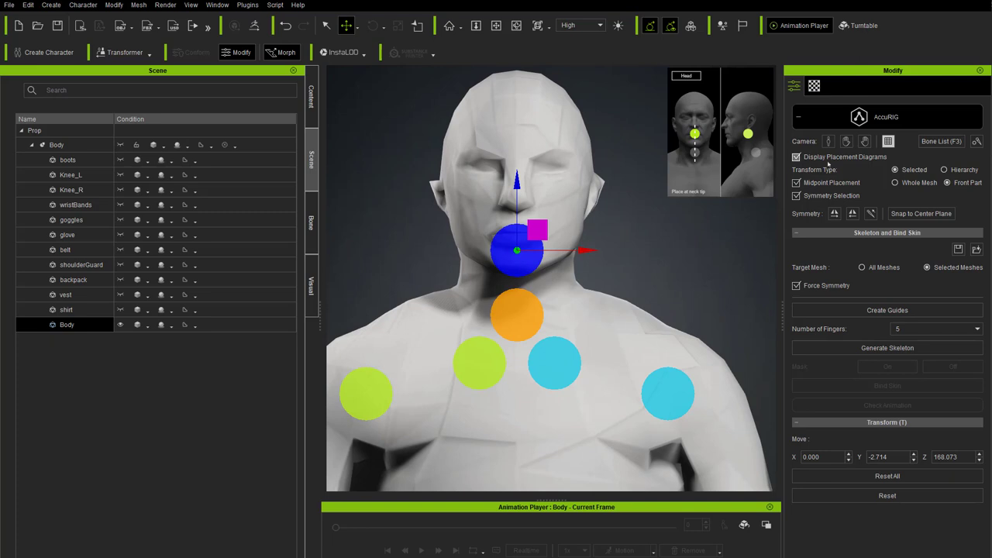
click(796, 157)
click(796, 157)
middle_drag(677, 229, 686, 246)
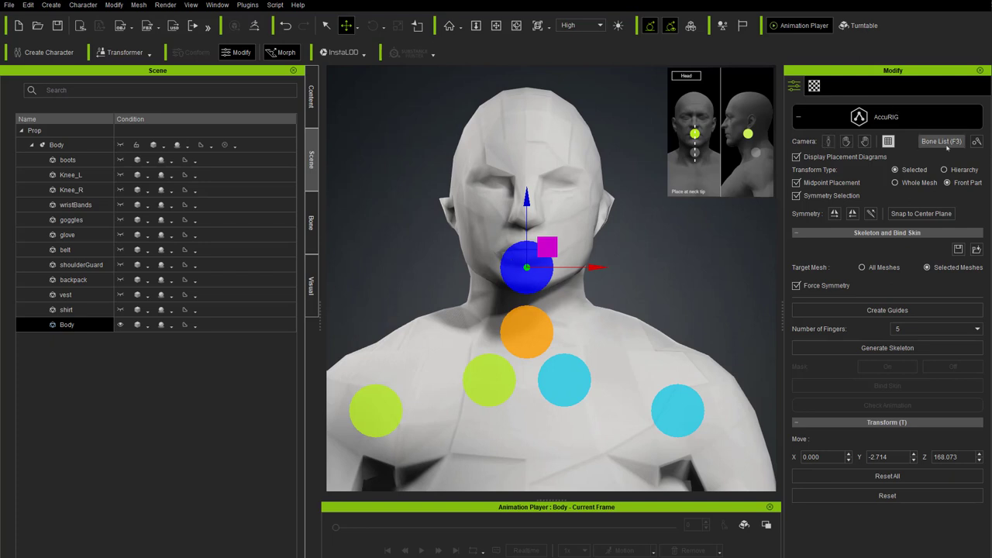
Step: Reduce the size of the AccuRIG guide markers in the Gizmo Display Settings
click(976, 142)
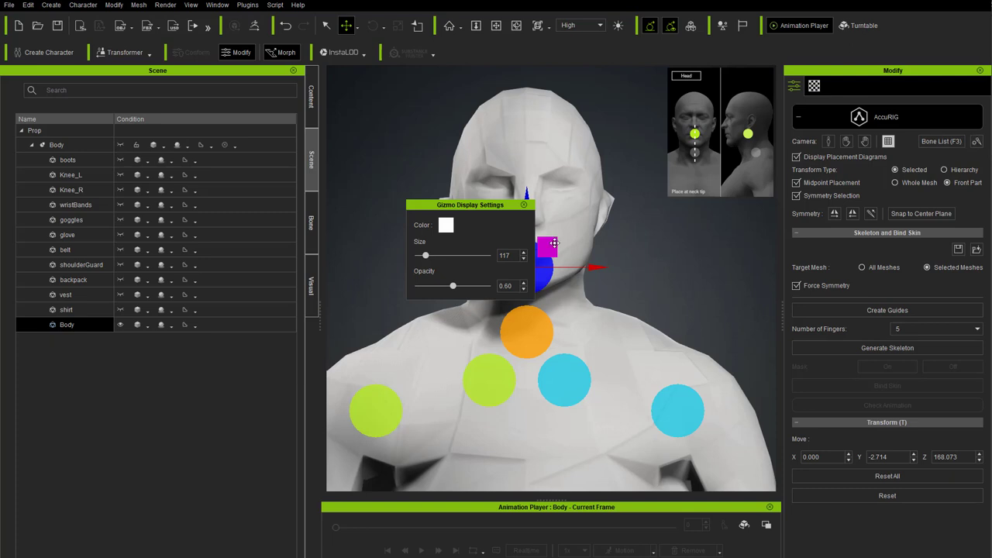
drag(425, 255, 420, 258)
click(524, 204)
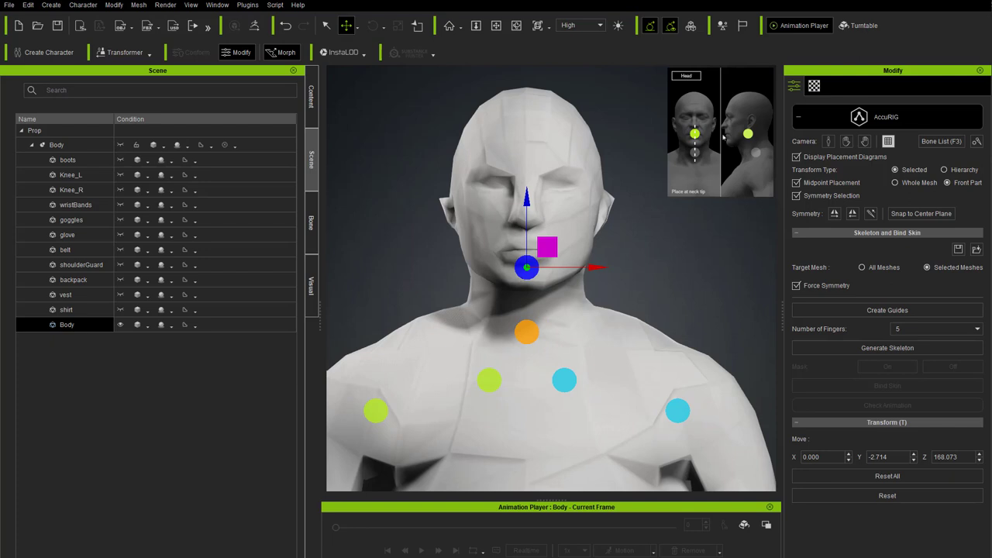
Step: Move the head guide to the neck tip just below the ear, at about Y -5.8, Z 171.6, comparing it with the Zygote Body skull
drag(527, 197, 530, 175)
right_drag(722, 261, 336, 255)
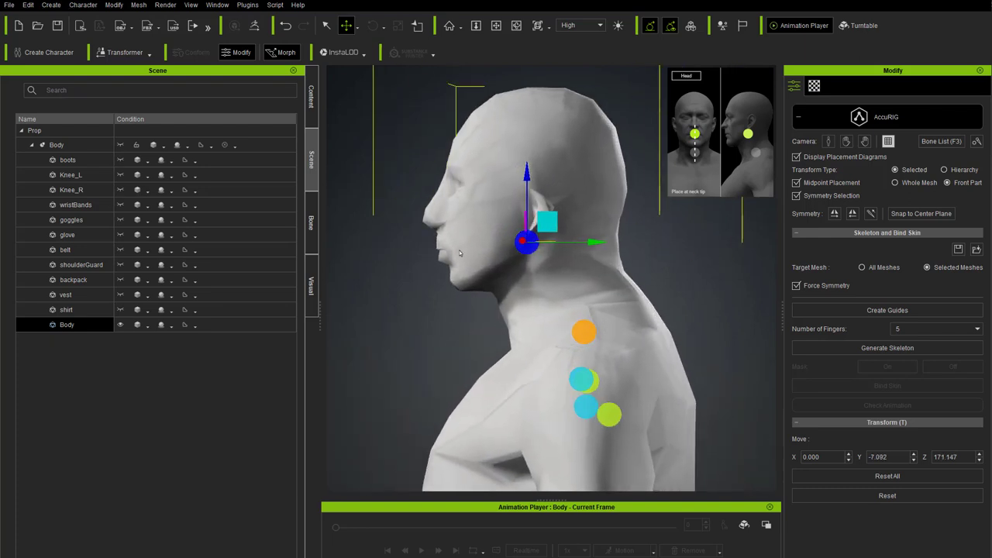
click(549, 29)
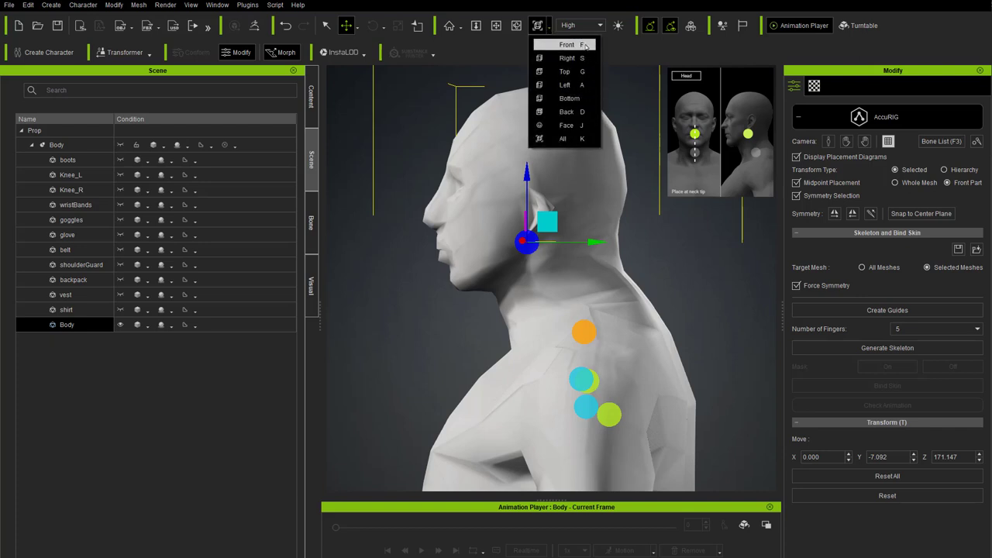
click(544, 6)
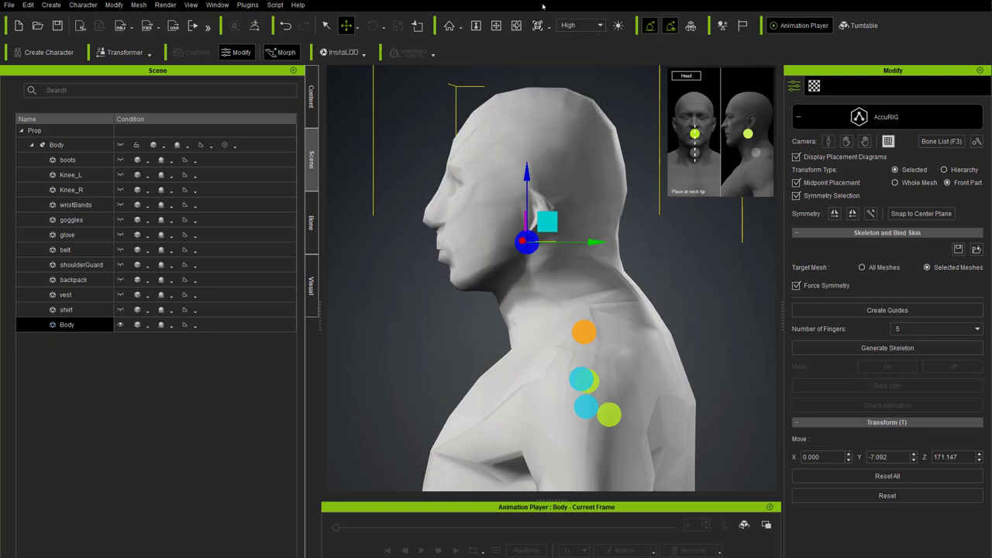
mouse_move(579, 165)
right_down()
mouse_move(609, 165)
mouse_move(572, 158)
right_up()
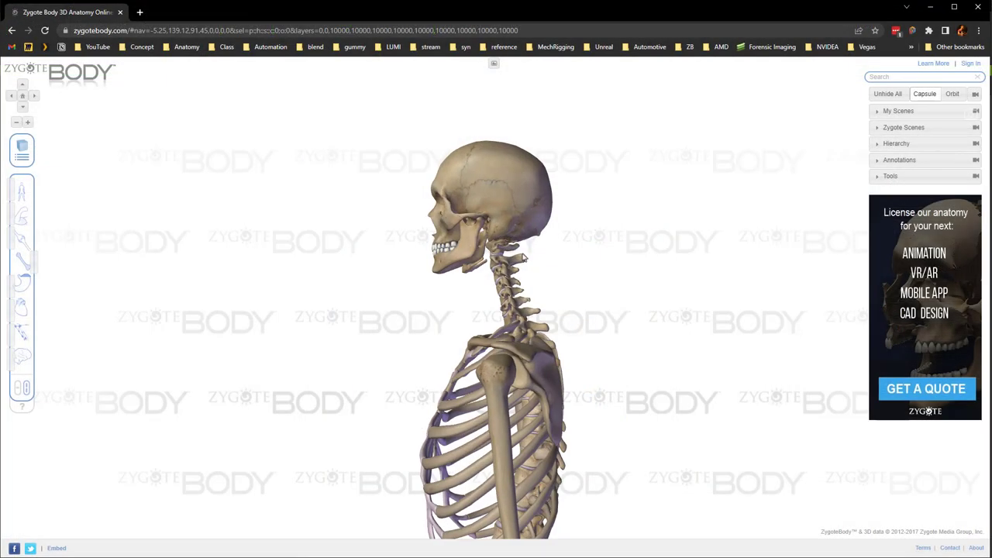
click(524, 258)
mouse_move(575, 301)
mouse_down()
mouse_move(635, 310)
mouse_move(574, 303)
mouse_up()
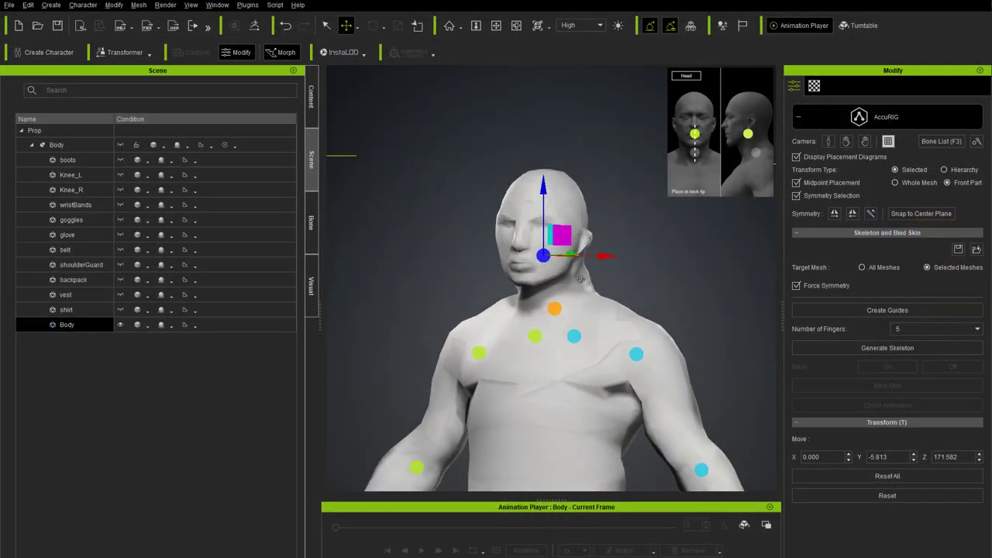
Step: Identify the C7 vertebra in Zygote Body and move the neck guide to the neck base, at about Z 162.4
click(550, 310)
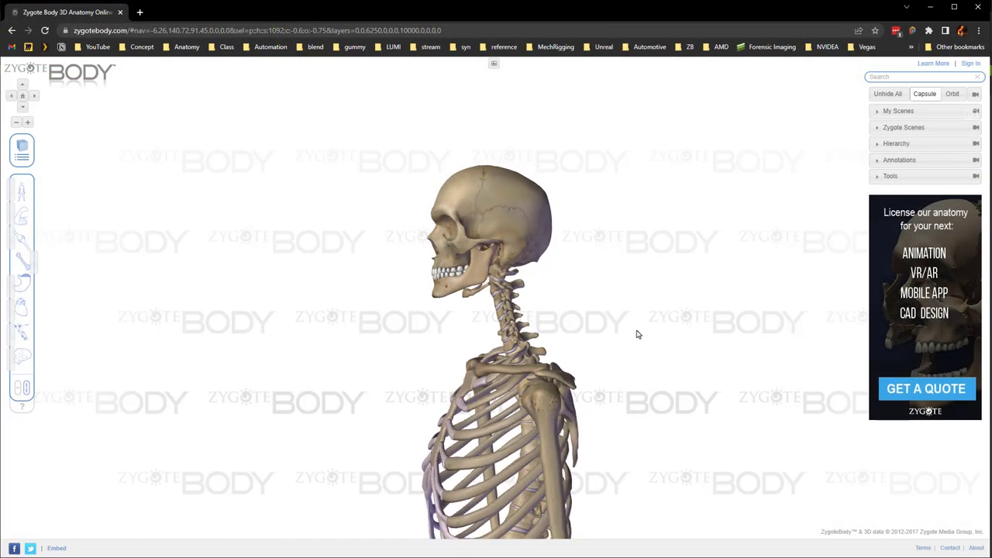
click(523, 348)
mouse_move(607, 334)
mouse_down()
mouse_move(535, 336)
mouse_move(633, 337)
mouse_move(608, 338)
mouse_up()
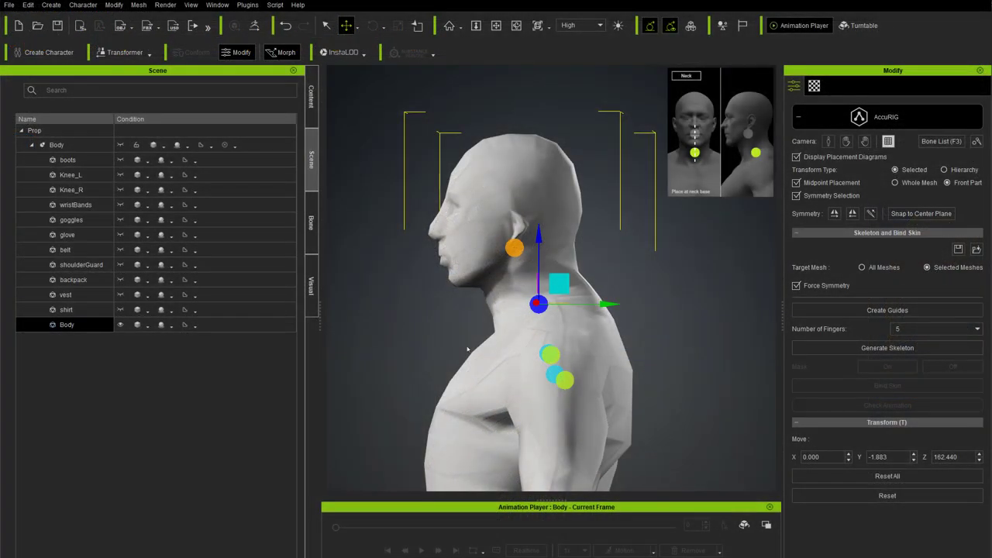
right_drag(481, 343, 553, 343)
middle_drag(553, 344, 543, 316)
right_drag(551, 299, 622, 297)
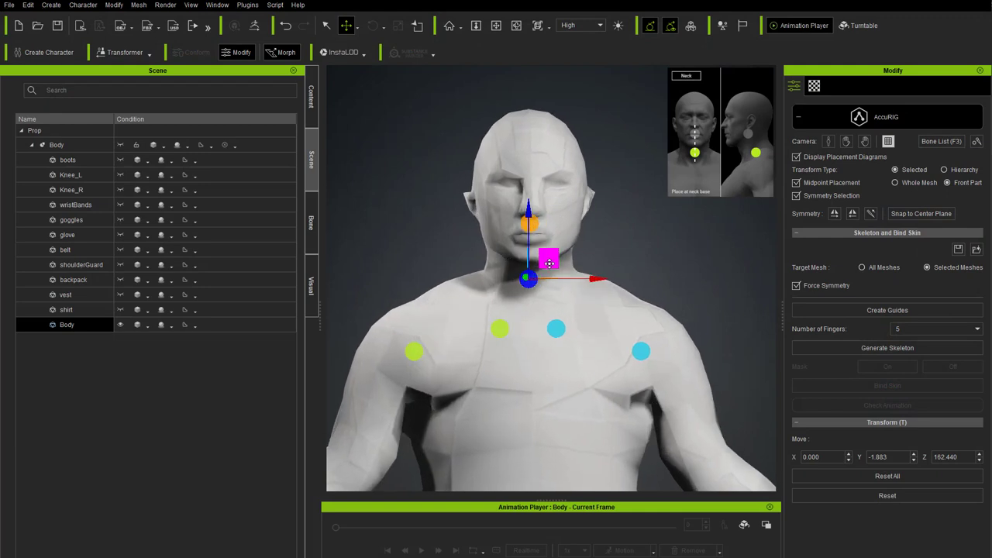
Step: Offset the neck guide sideways with Symmetry Selection off, snap it to the center plane, and turn Symmetry Selection back on
drag(596, 279, 532, 279)
click(796, 195)
drag(593, 277, 606, 278)
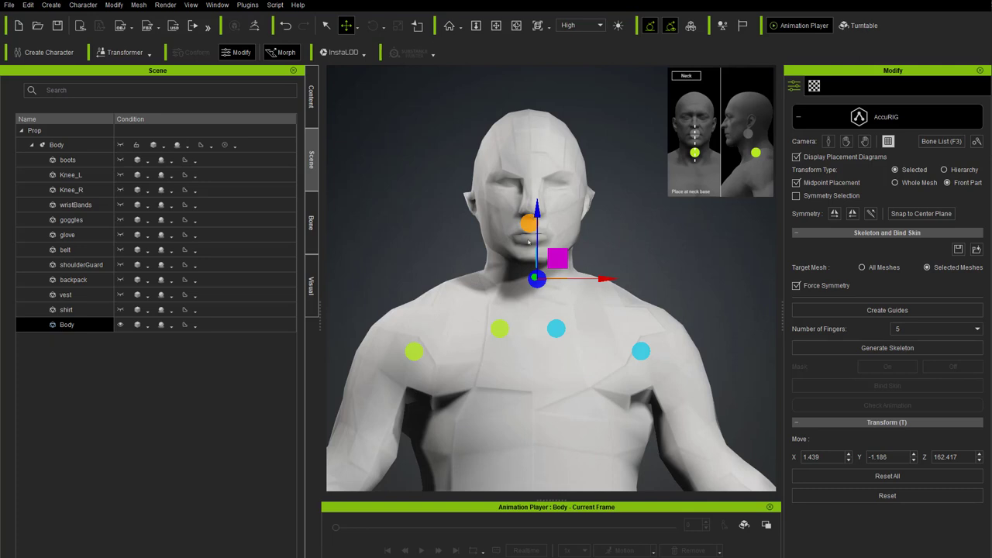
click(920, 213)
click(796, 196)
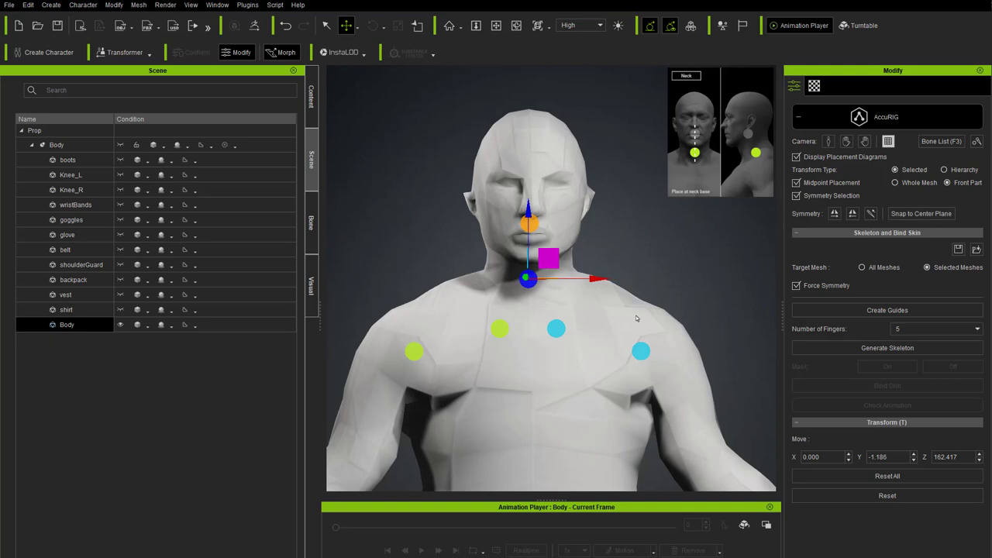
Step: Move the right clavicle guide to about X -7.0, Z 158.8 and the right shoulder guide to about X -20.0, Z 151.8
click(500, 330)
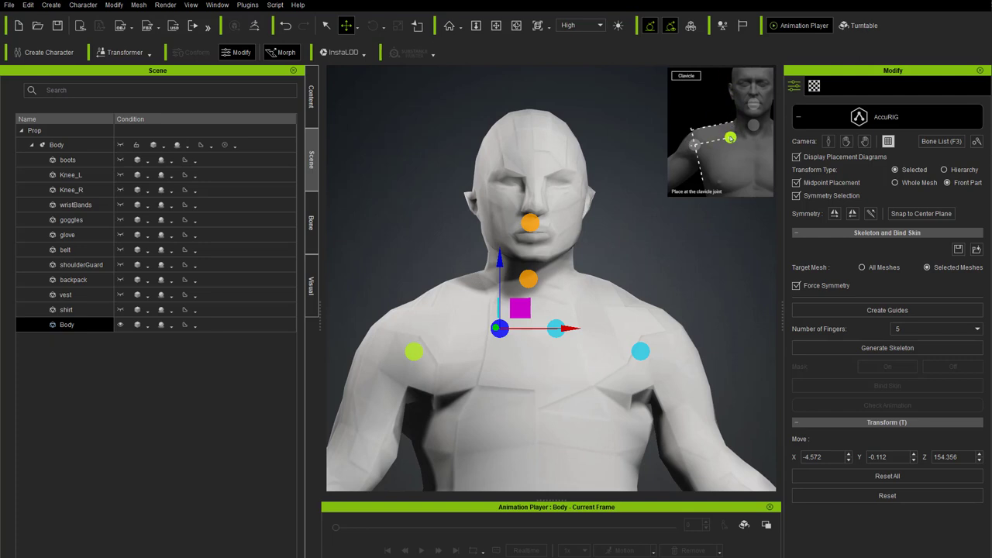
middle_drag(521, 299, 489, 242)
drag(516, 321, 479, 216)
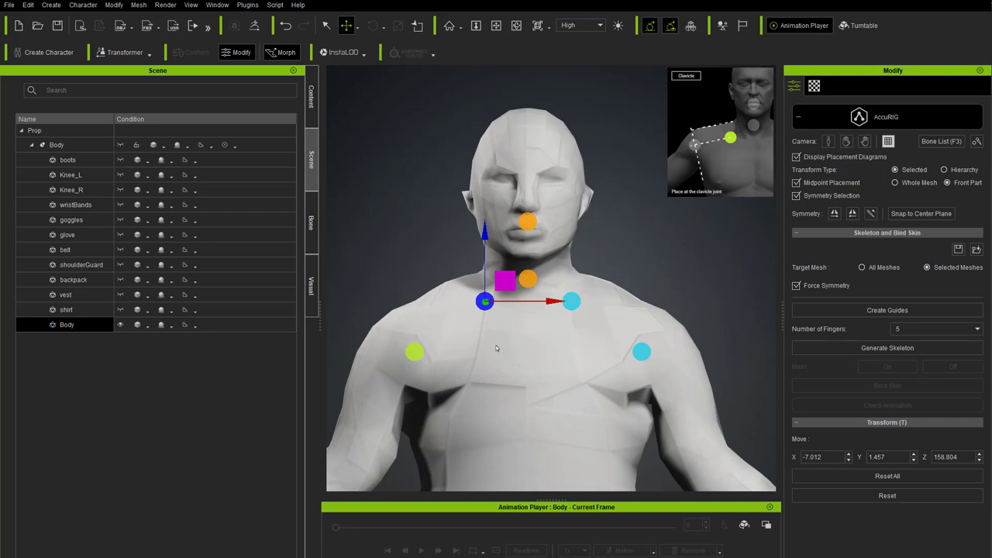
click(415, 351)
drag(436, 332, 424, 322)
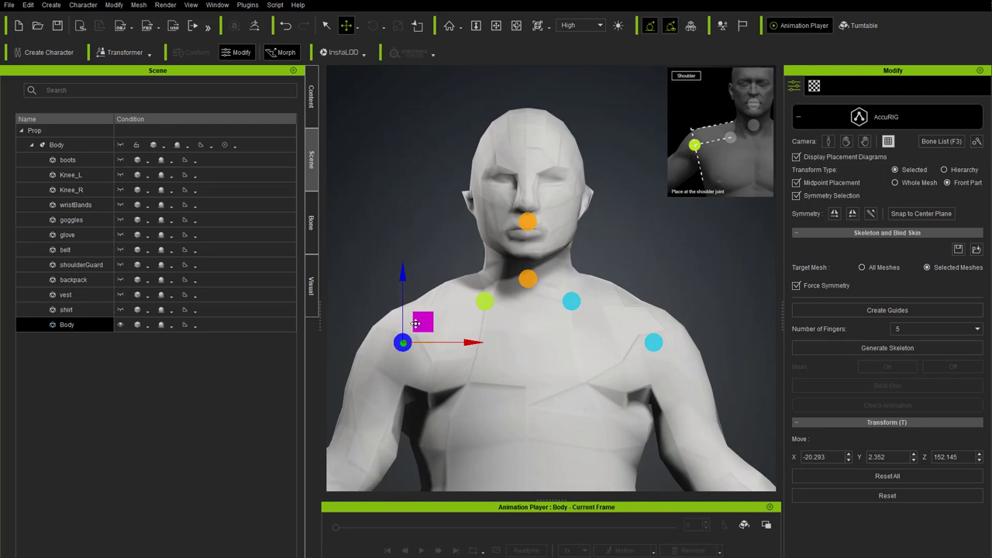
drag(417, 326, 420, 327)
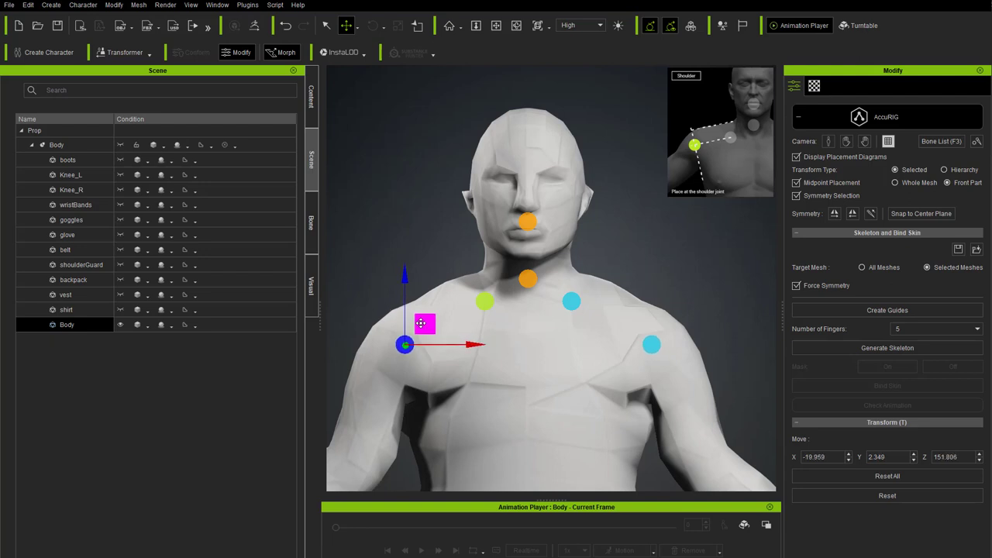
Step: Move the right elbow guide onto the elbow joint, at about X -32.7, Z 127.2
middle_drag(472, 395, 551, 262)
scroll(551, 262, up, 1)
scroll(551, 261, down, 3)
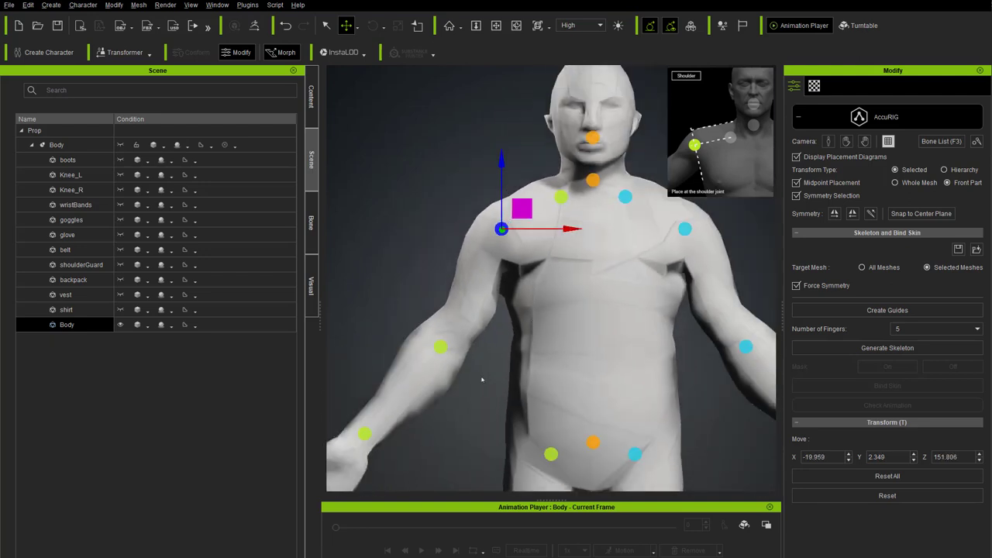
click(440, 347)
mouse_move(468, 325)
mouse_down()
mouse_move(481, 319)
mouse_move(468, 323)
mouse_move(478, 314)
mouse_move(477, 343)
mouse_up()
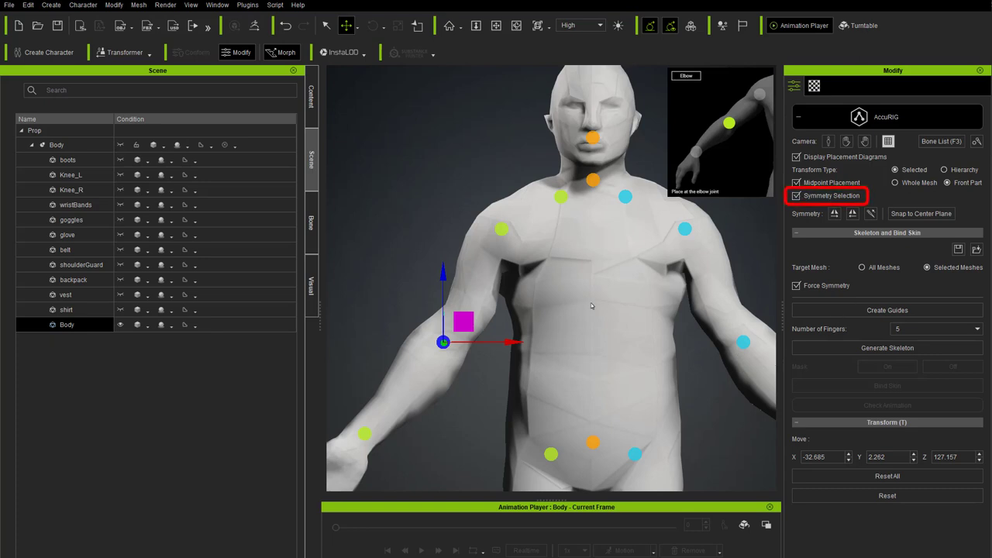
Step: Display the Body mesh as Wireframe on Shaded so its topology can guide the joint placement
middle_drag(586, 299, 568, 298)
mouse_move(489, 289)
right_down()
mouse_move(696, 357)
mouse_move(580, 331)
mouse_move(419, 358)
right_up()
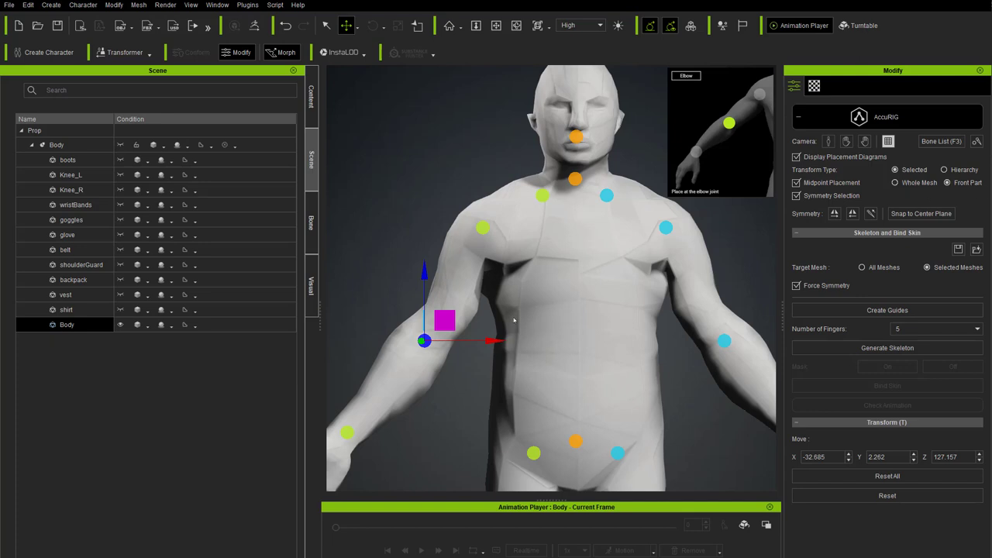
right_drag(423, 358, 477, 373)
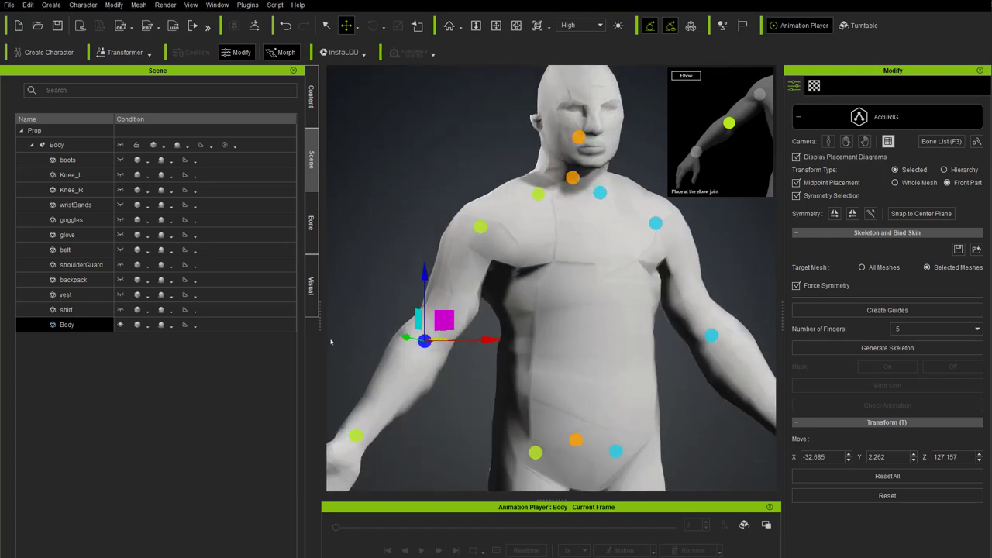
click(138, 324)
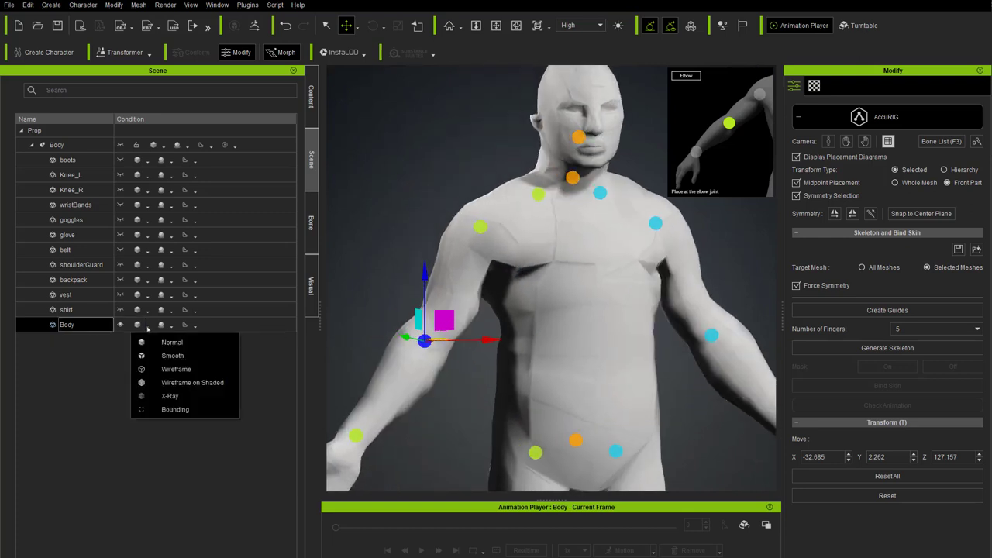
click(186, 382)
Step: Move the right wrist guide onto the wrist joint, at about X -50.4, Y -2.2, Z 106.0
mouse_move(411, 279)
right_down()
mouse_move(349, 280)
mouse_move(423, 285)
right_up()
middle_drag(472, 375, 526, 286)
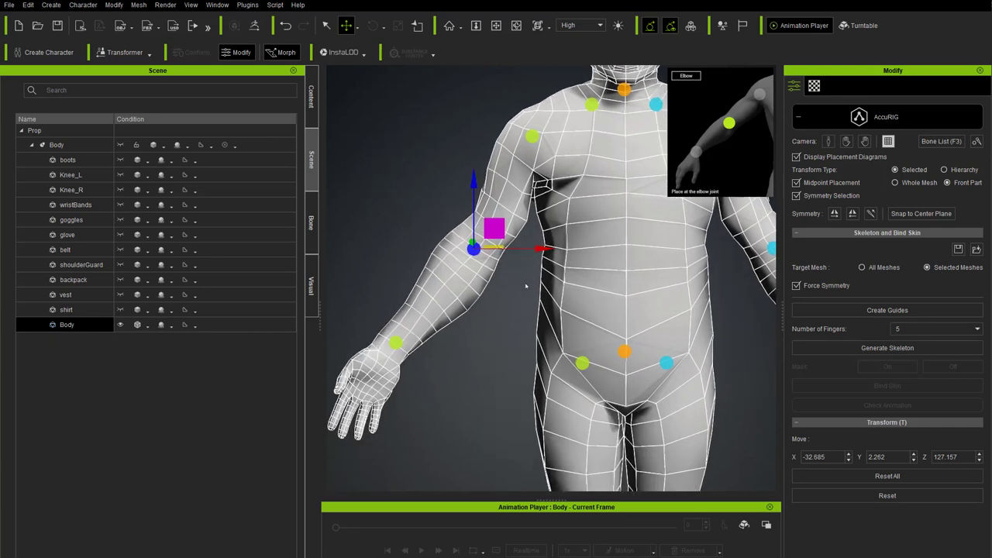
click(395, 345)
drag(423, 321, 420, 327)
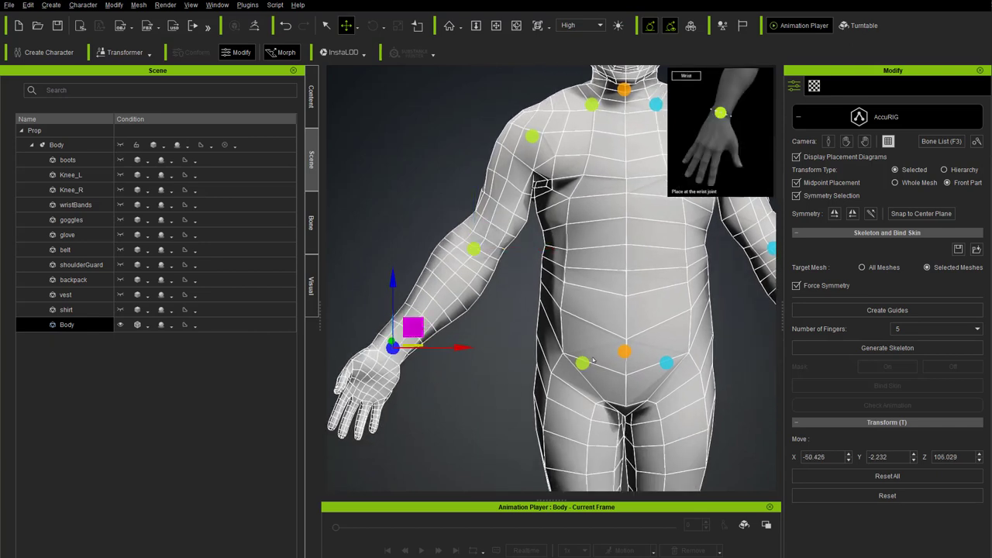
Step: Raise the pelvis guide to about Z 106.4 and lower the right hip guide to about X -9.4, Z 99.3
scroll(593, 363, down, 4)
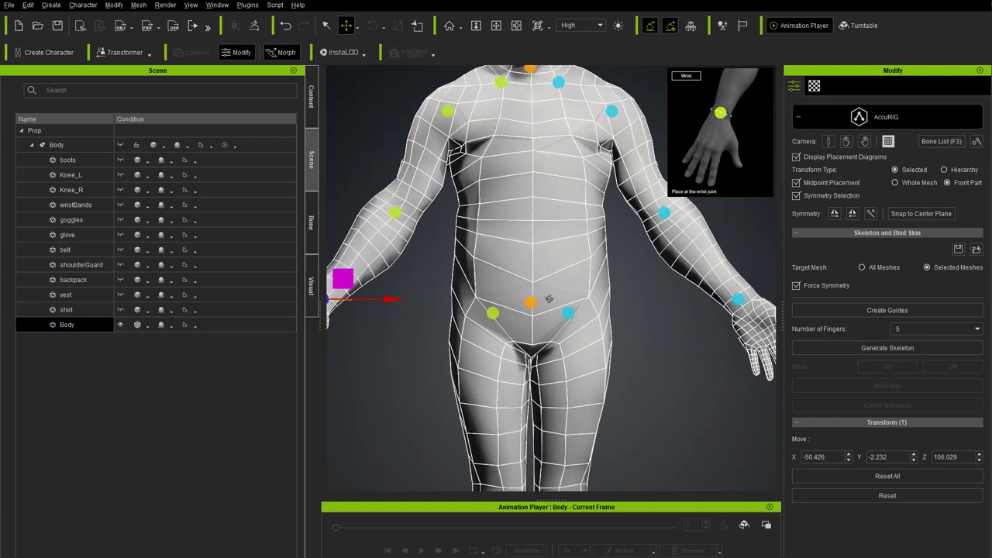
click(532, 304)
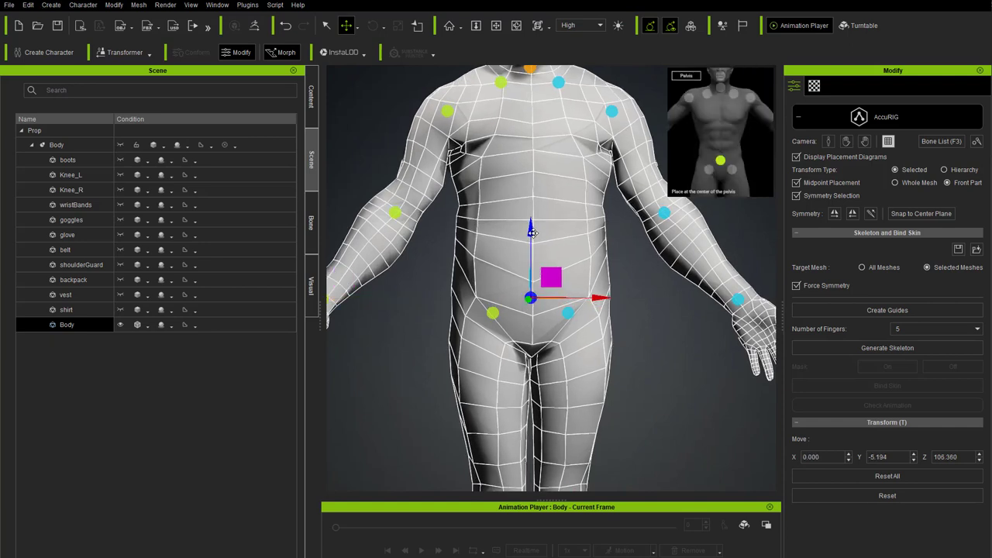
click(493, 313)
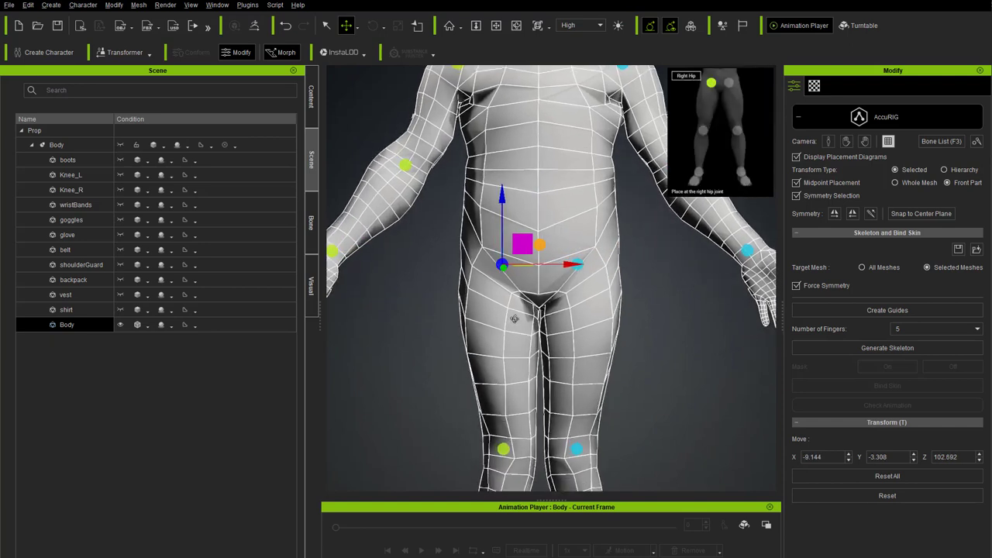
drag(523, 249, 524, 263)
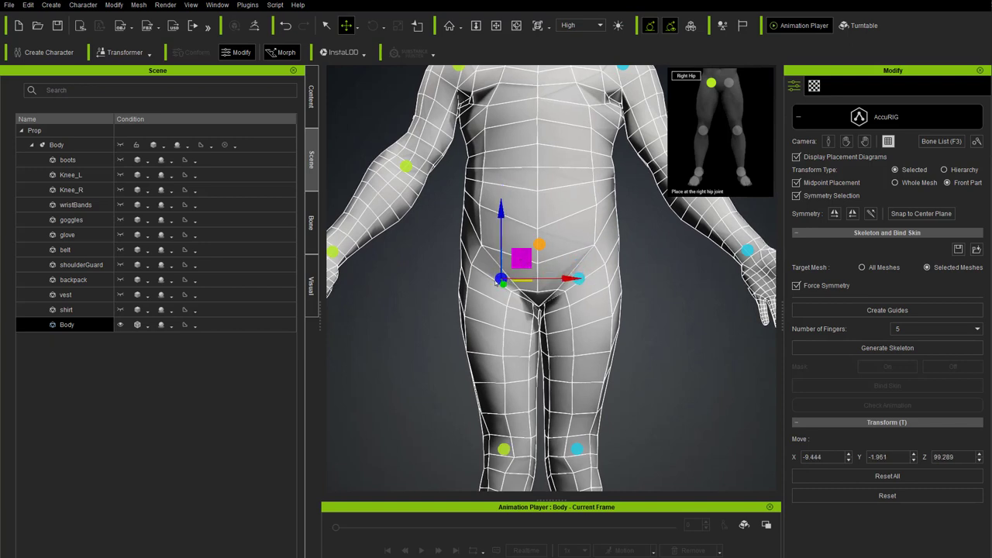
Step: Adjust the right knee guide at the knee joint and lower the right ankle guide slightly at the ankle joint
middle_drag(527, 367, 501, 278)
click(484, 324)
drag(506, 311, 508, 322)
middle_drag(502, 386, 482, 231)
click(476, 345)
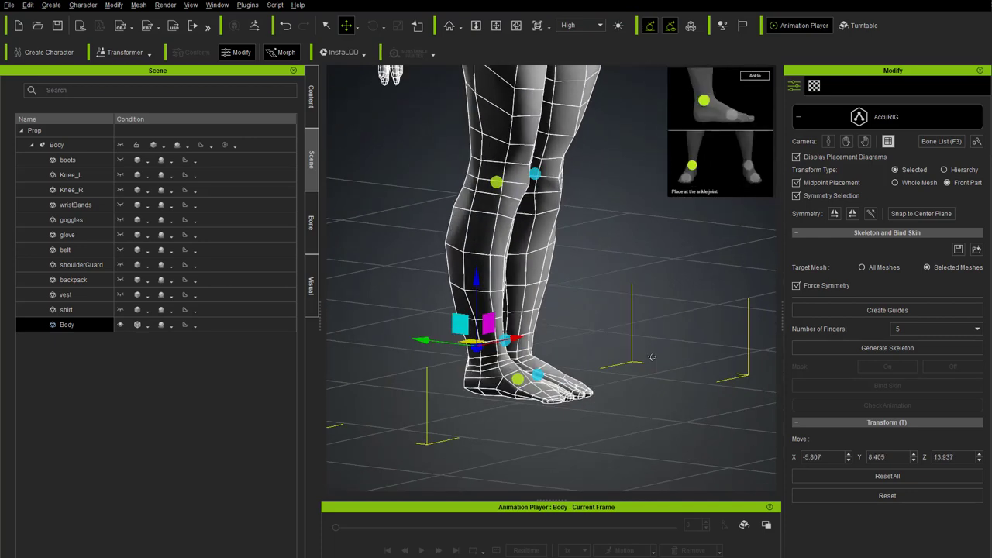
drag(488, 336, 489, 345)
Step: Move the right toe base guide forward and down to the base of the toes, at about X -5.4, Y -9.7, Z 4.2
right_drag(521, 387, 481, 463)
click(509, 392)
right_drag(599, 403, 581, 427)
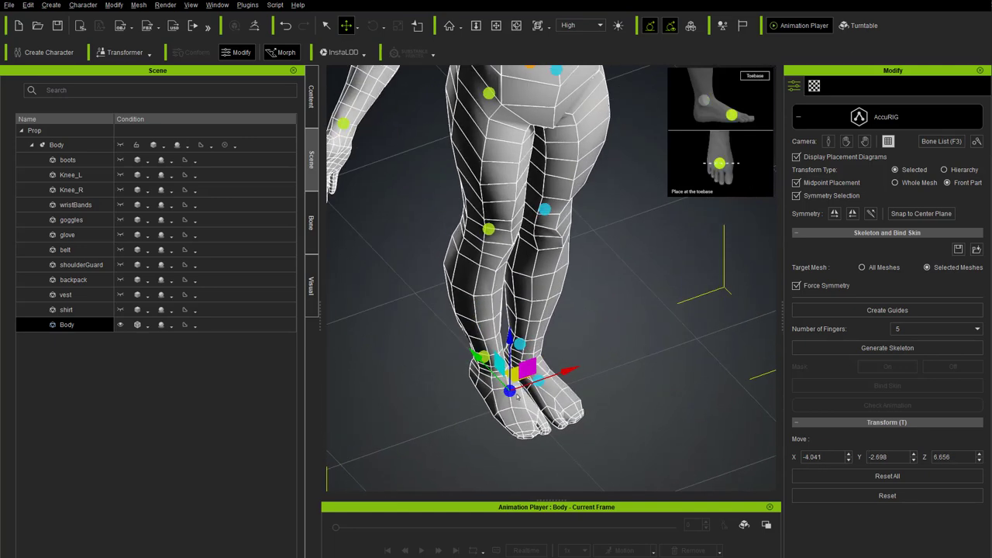
drag(516, 375, 529, 401)
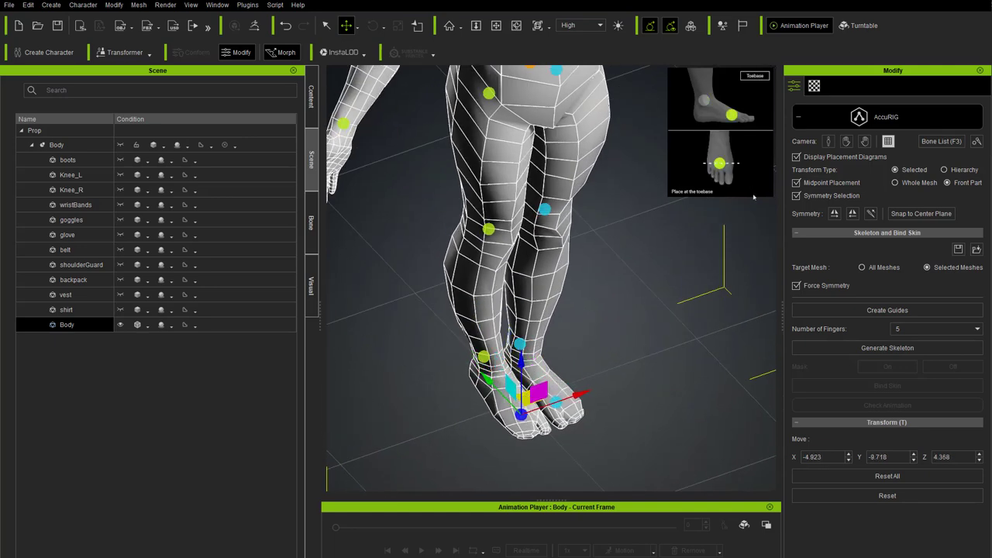
right_drag(740, 167, 609, 190)
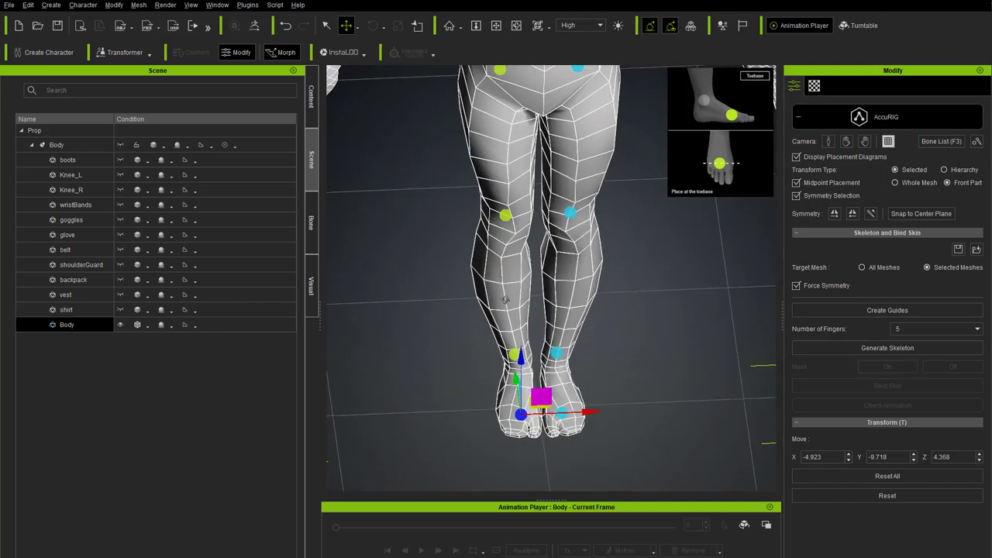
drag(539, 393, 540, 398)
Step: Examine the guide placement on the whole body and the available Number of Fingers options
scroll(606, 276, down, 5)
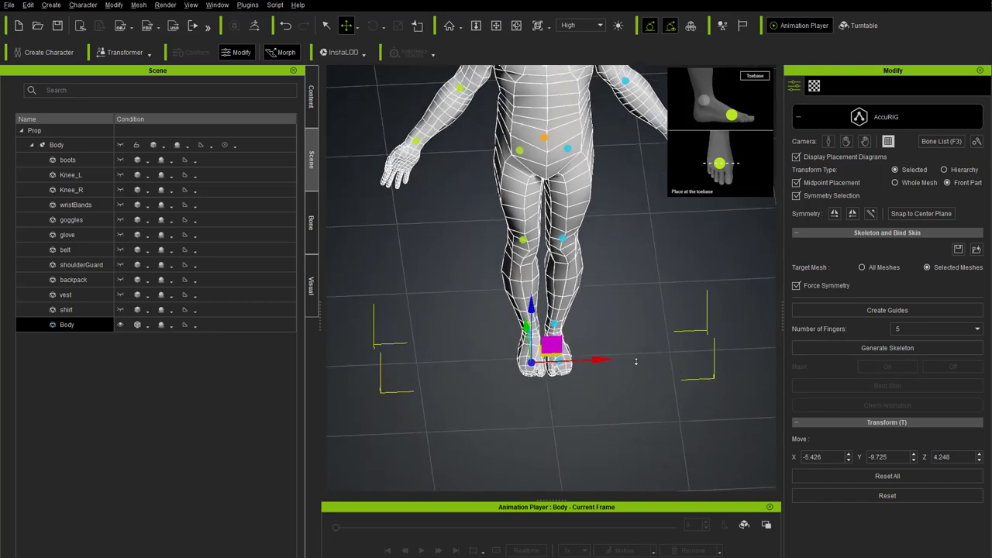
scroll(634, 257, up, 2)
middle_drag(656, 309, 634, 320)
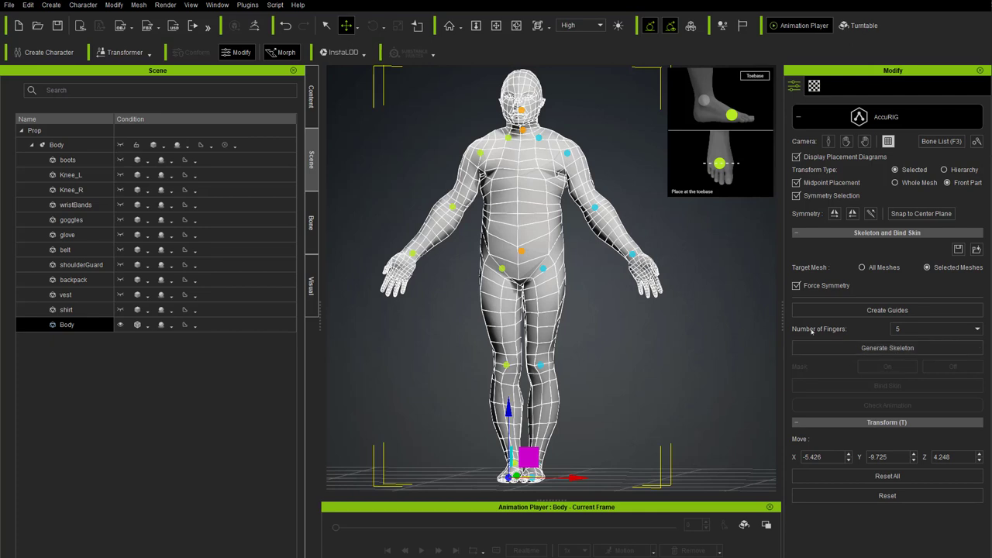
click(978, 331)
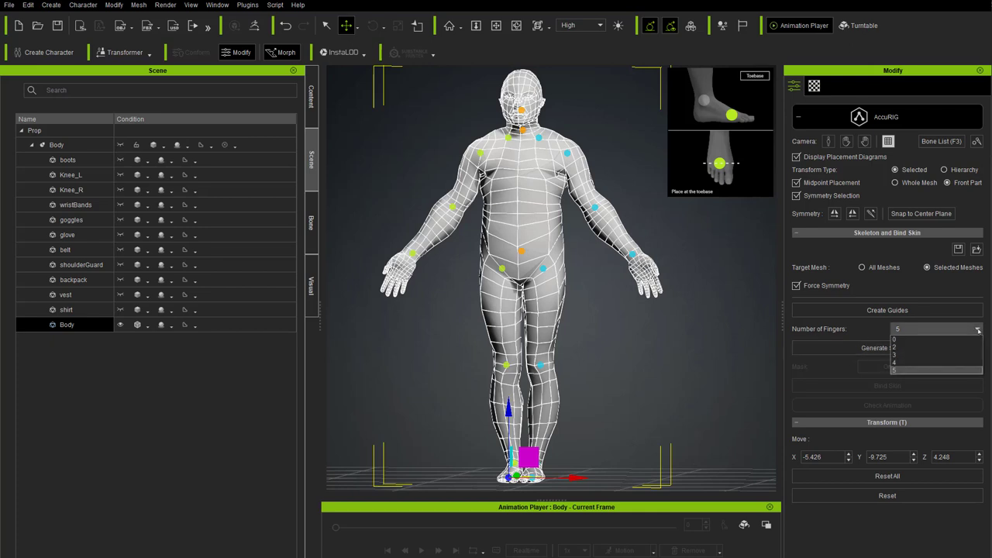
click(978, 331)
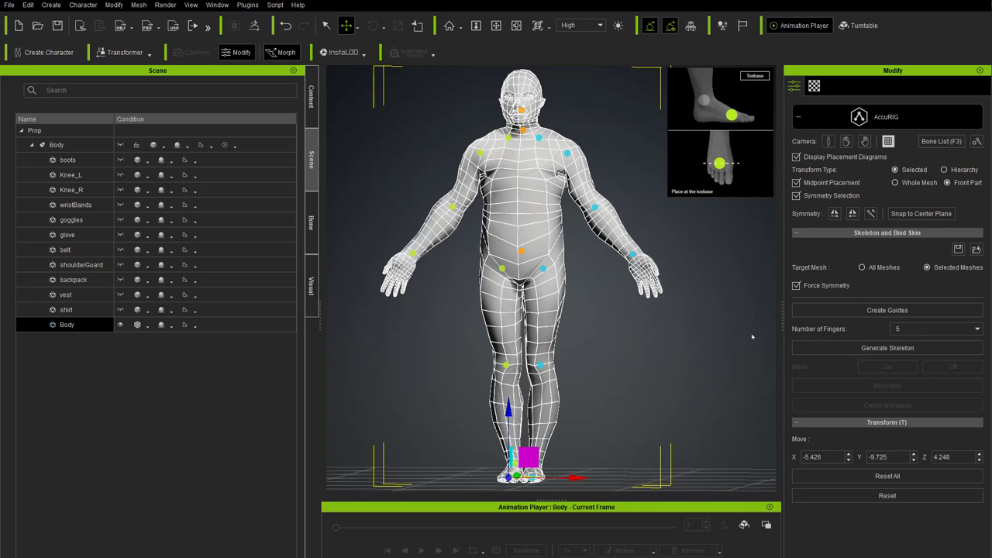
Step: Generate the skeleton for the Body mesh from the placed guides with five fingers per hand
click(881, 348)
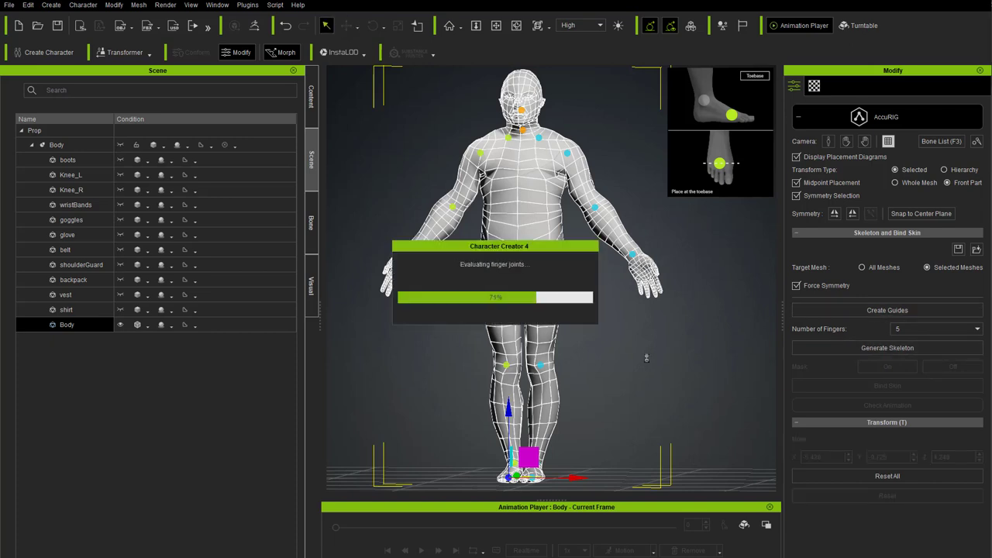
scroll(582, 254, up, 3)
middle_drag(569, 215, 568, 291)
right_drag(568, 291, 708, 294)
scroll(699, 267, up, 5)
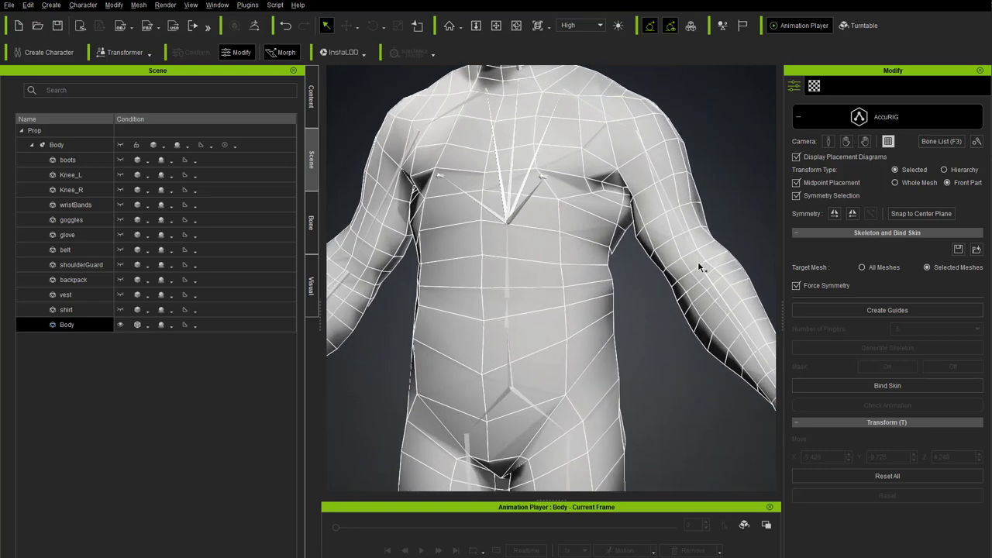
middle_drag(699, 267, 607, 186)
scroll(551, 217, down, 4)
middle_drag(549, 217, 605, 353)
scroll(604, 353, down, 3)
scroll(600, 275, up, 5)
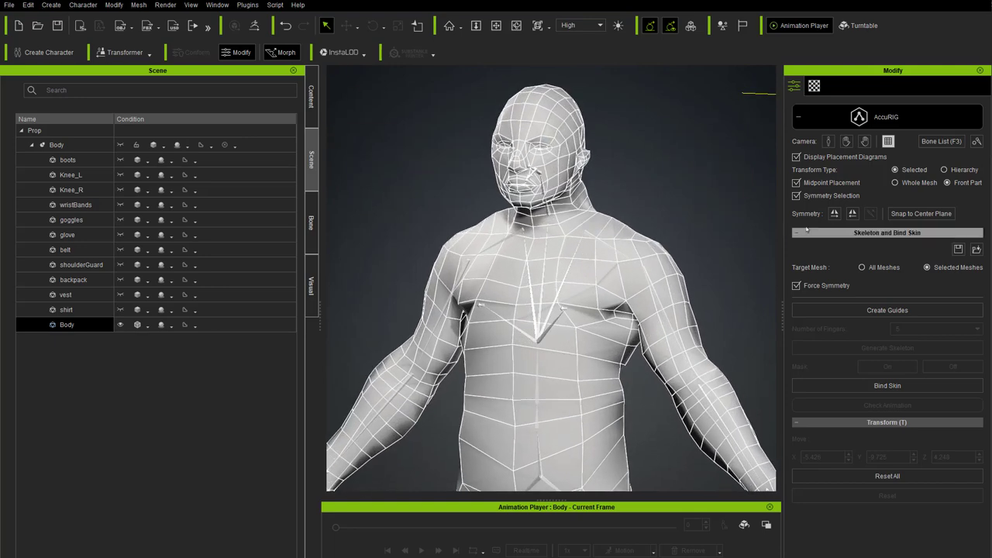
Step: Examine the generated bone hierarchy in the Bone List and return to the scene's mesh list
click(943, 142)
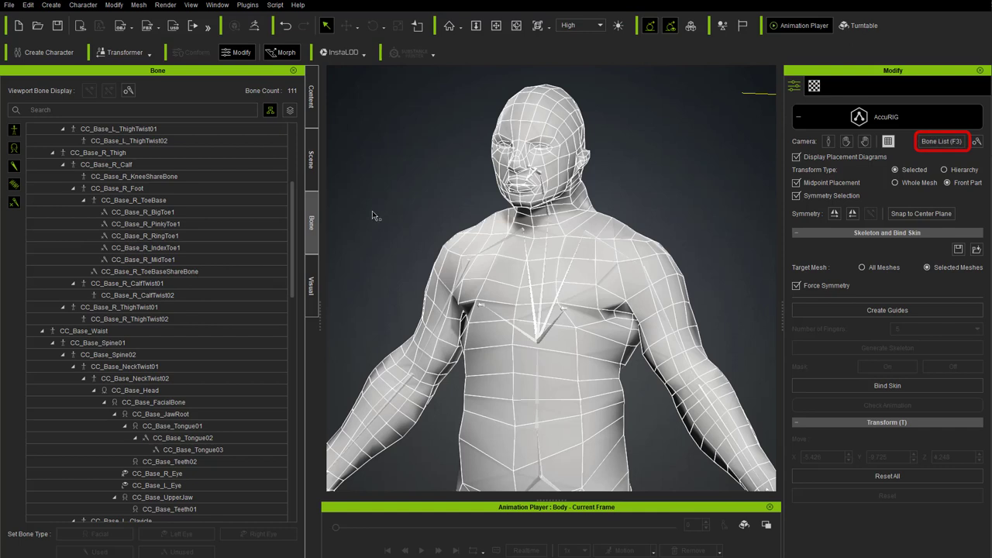
click(313, 155)
click(312, 97)
click(313, 155)
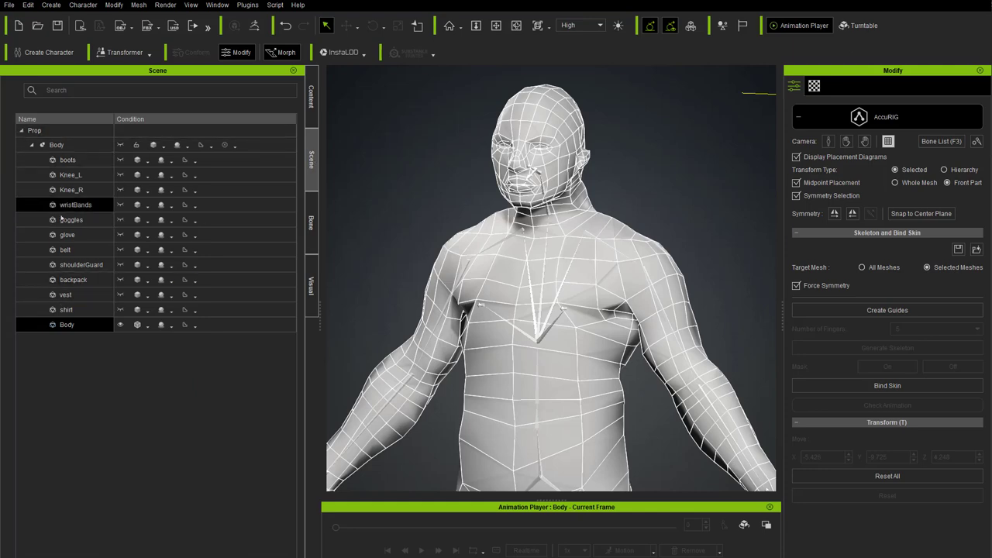
click(311, 218)
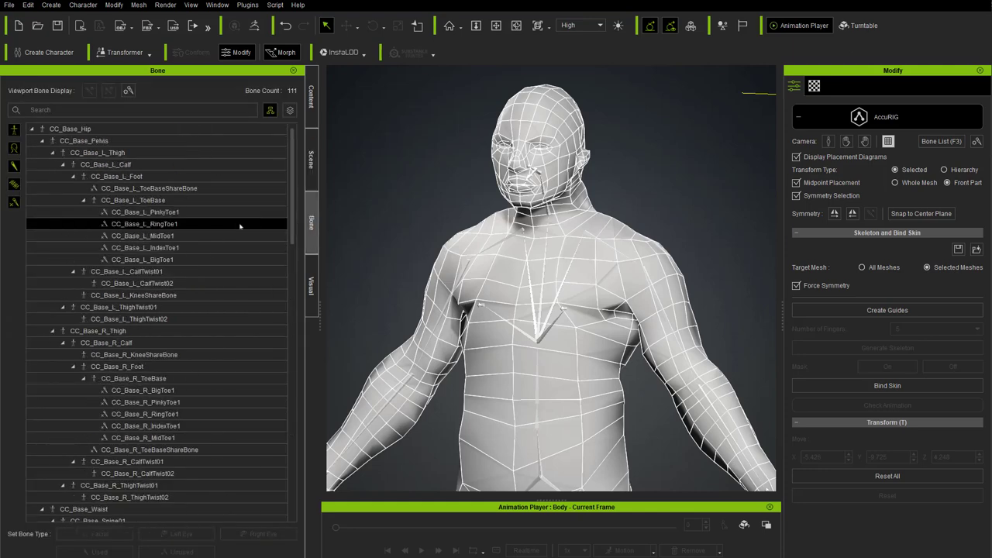
click(311, 159)
Step: Turn off Midpoint Placement and move the left clavicle joint forward and down to about X 7.2, Y -5.0, Z 154.0
right_drag(570, 262, 595, 260)
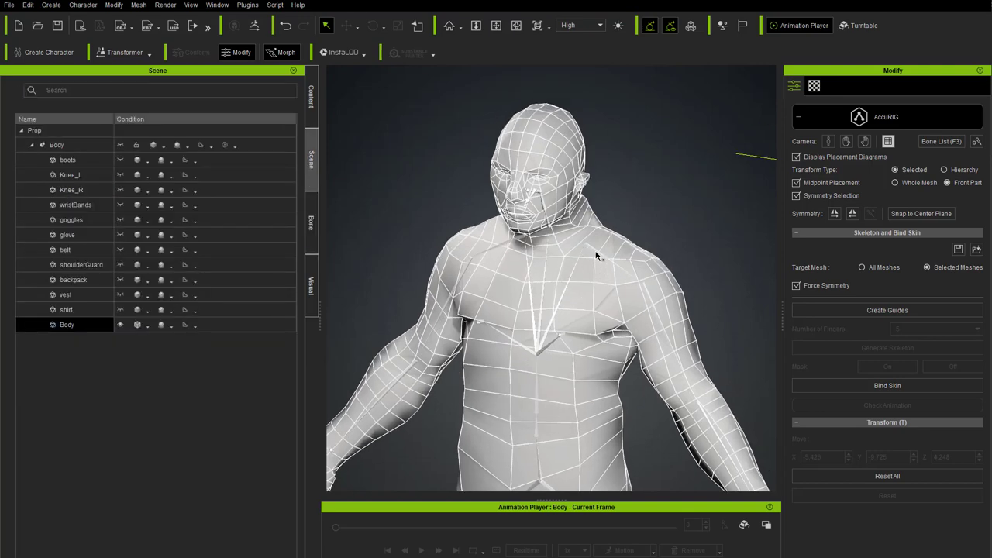
click(596, 251)
right_drag(616, 315, 582, 255)
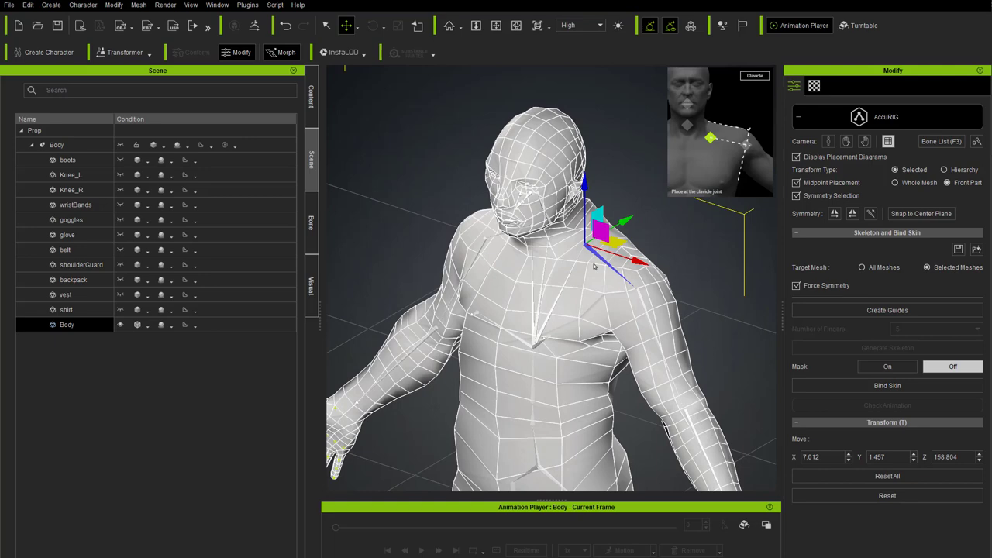
click(815, 184)
right_drag(695, 322, 602, 265)
drag(606, 225, 592, 248)
right_drag(593, 248, 604, 280)
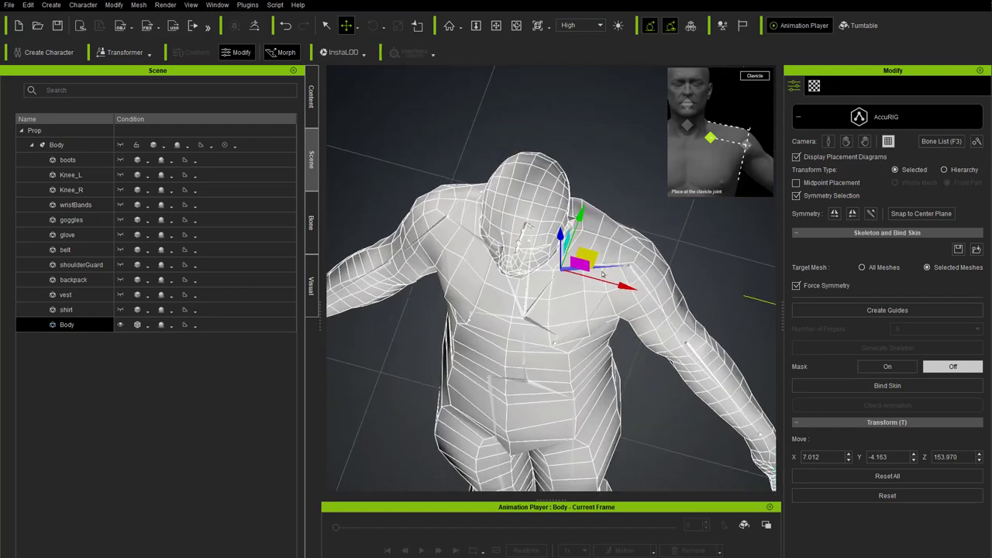
drag(589, 255, 593, 260)
right_drag(593, 260, 566, 198)
right_drag(550, 263, 527, 262)
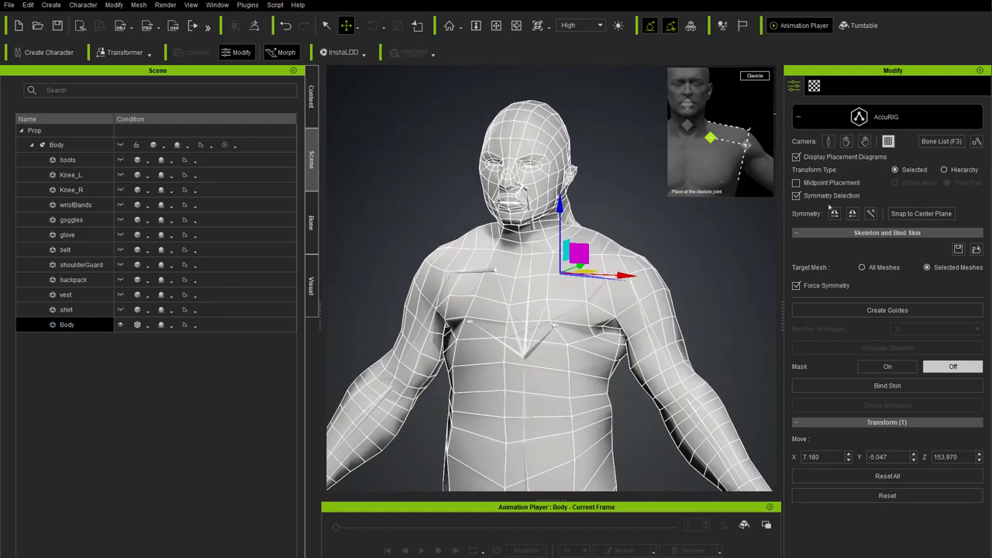
Step: Turn Midpoint Placement back on and check the upper-body joints and both hands from the front
click(796, 182)
right_drag(588, 353, 509, 410)
middle_drag(509, 410, 494, 331)
right_drag(619, 293, 723, 299)
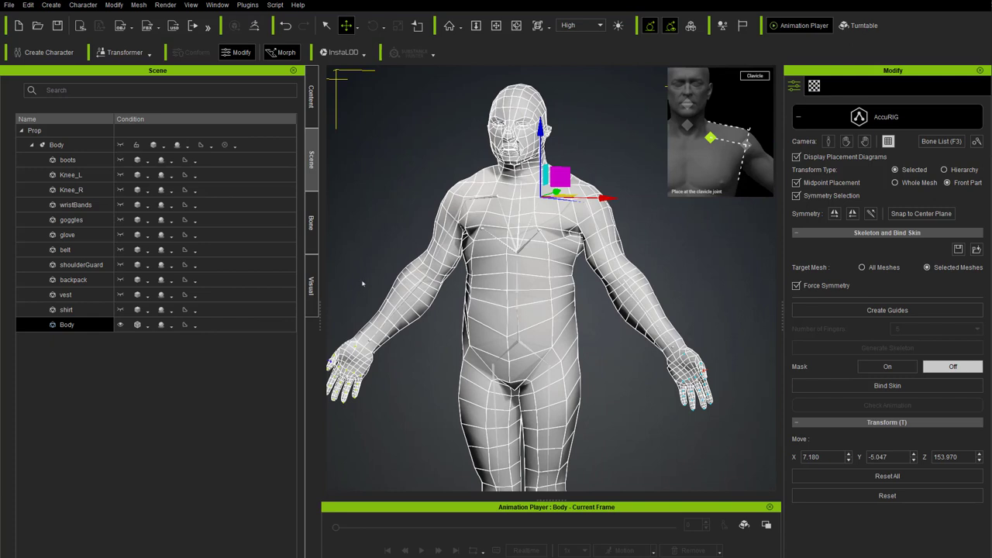
middle_drag(435, 338, 480, 330)
right_drag(481, 330, 504, 335)
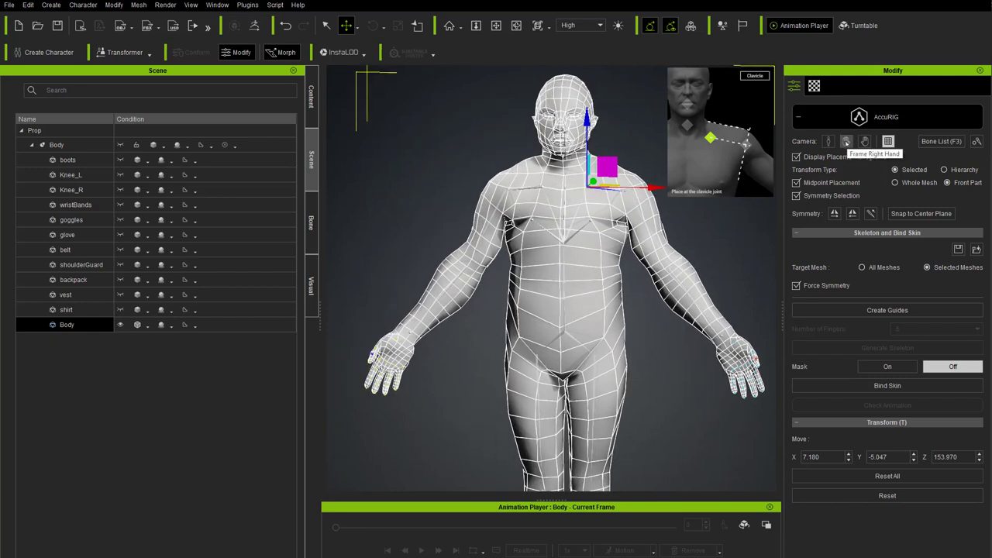
Step: Frame the right hand and move the thumb's base joint to about X -56.7, Y -5.2, Z 105.2, parallel to the index finger
click(846, 141)
right_drag(496, 370, 523, 323)
scroll(521, 325, up, 5)
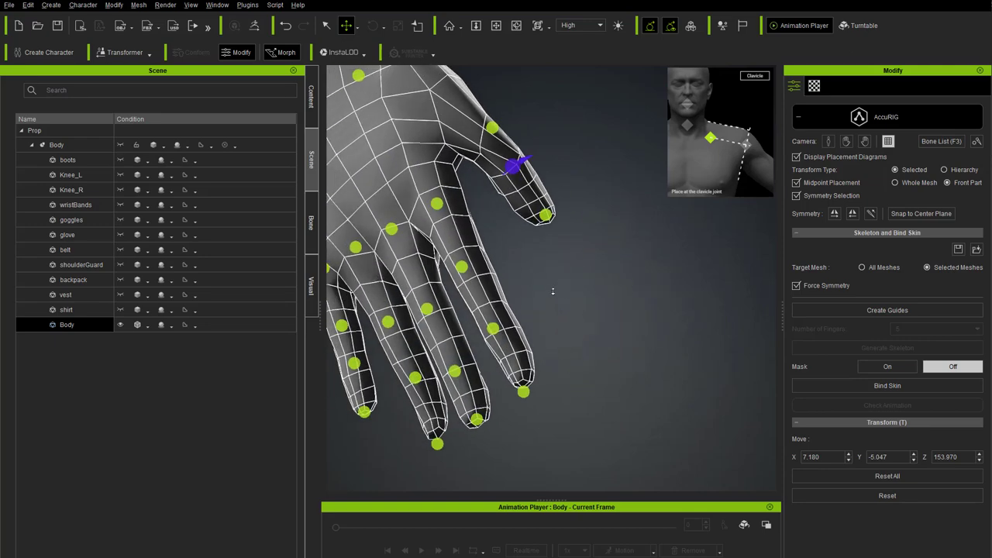
scroll(553, 287, down, 3)
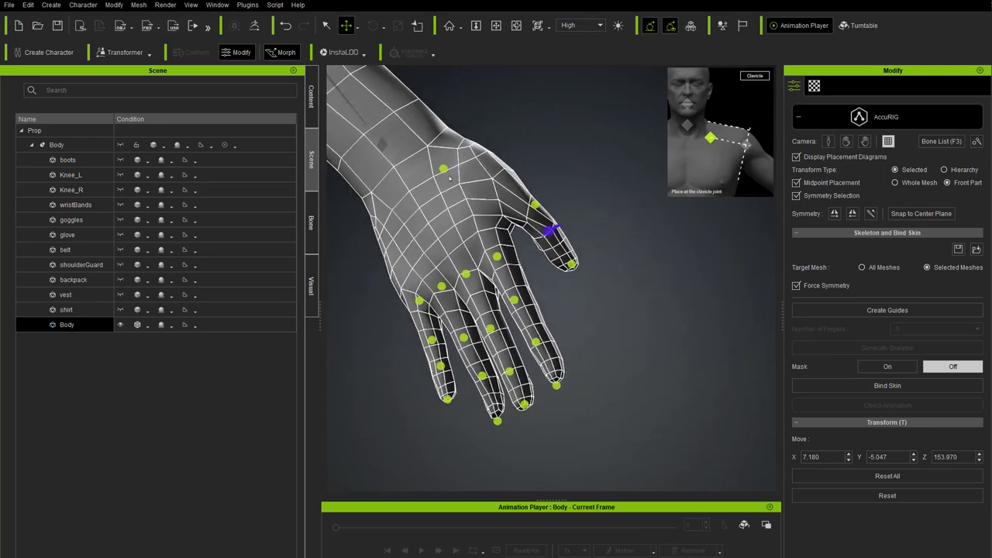
click(442, 168)
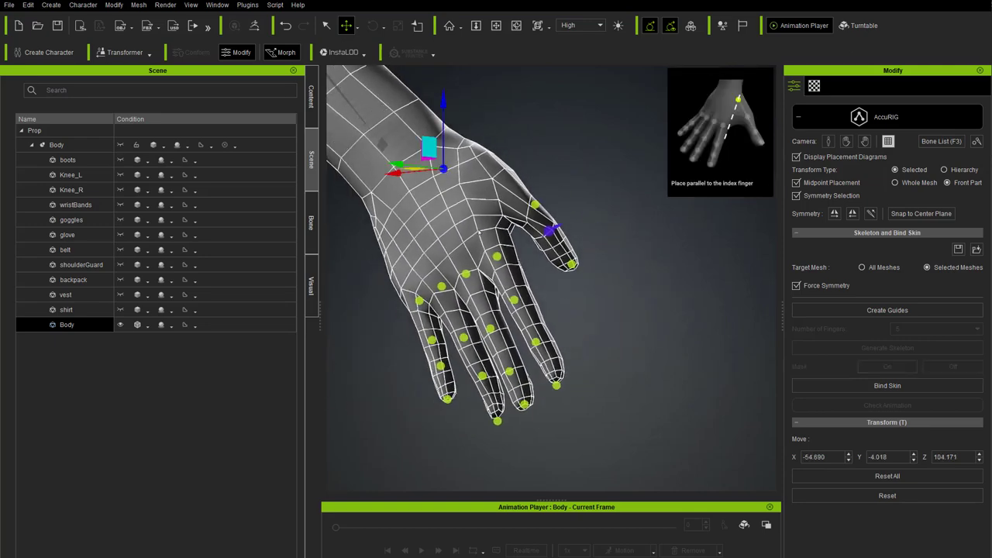
scroll(603, 207, up, 4)
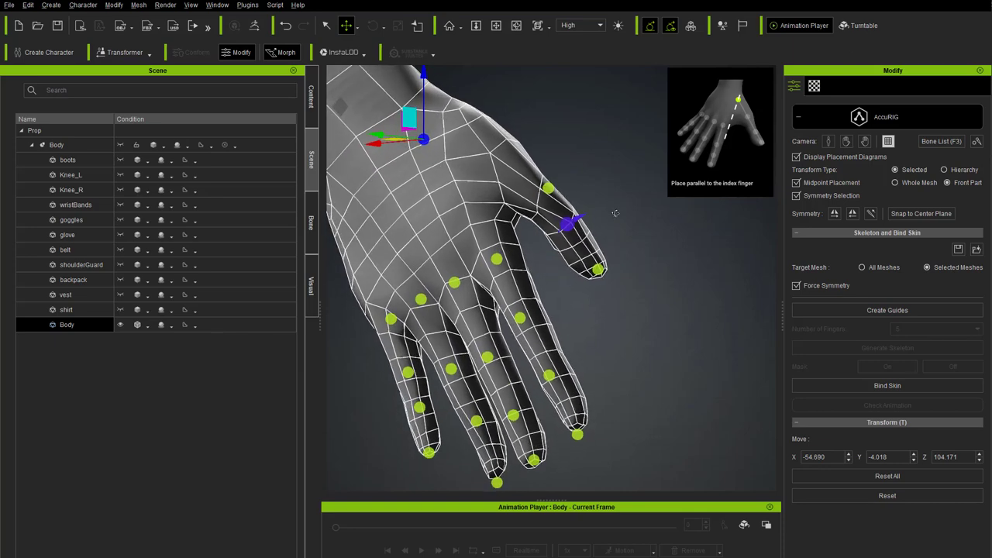
scroll(678, 230, down, 2)
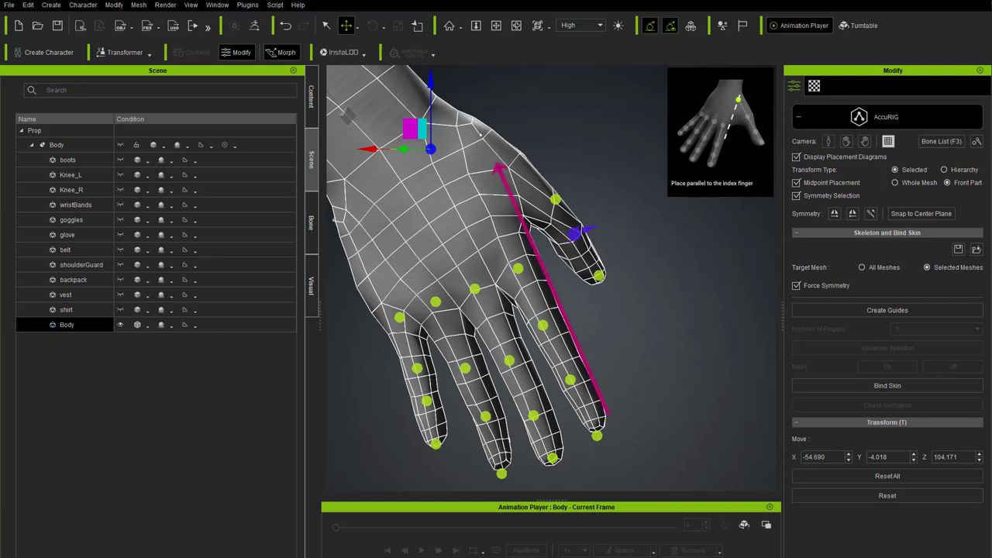
drag(410, 128, 454, 112)
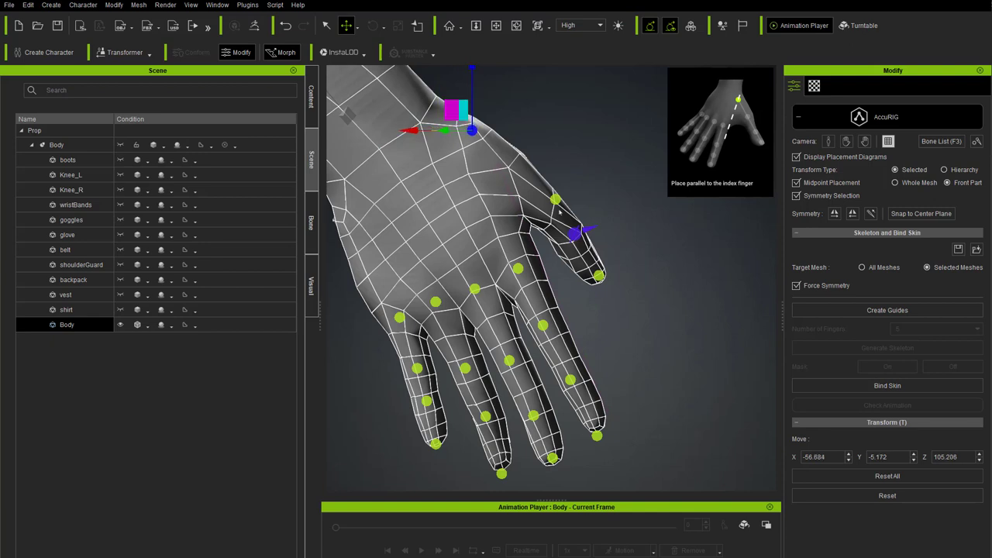
Step: Compare the thumb and index base joints, and shift the right thumb's second joint to about X -60.8, Y -6.3, Z 101.1
click(555, 200)
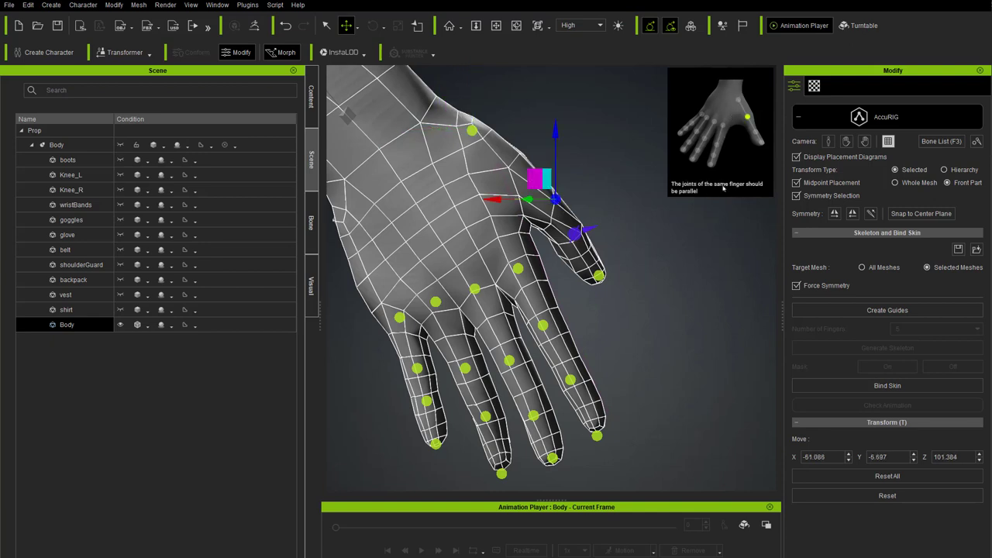
click(521, 267)
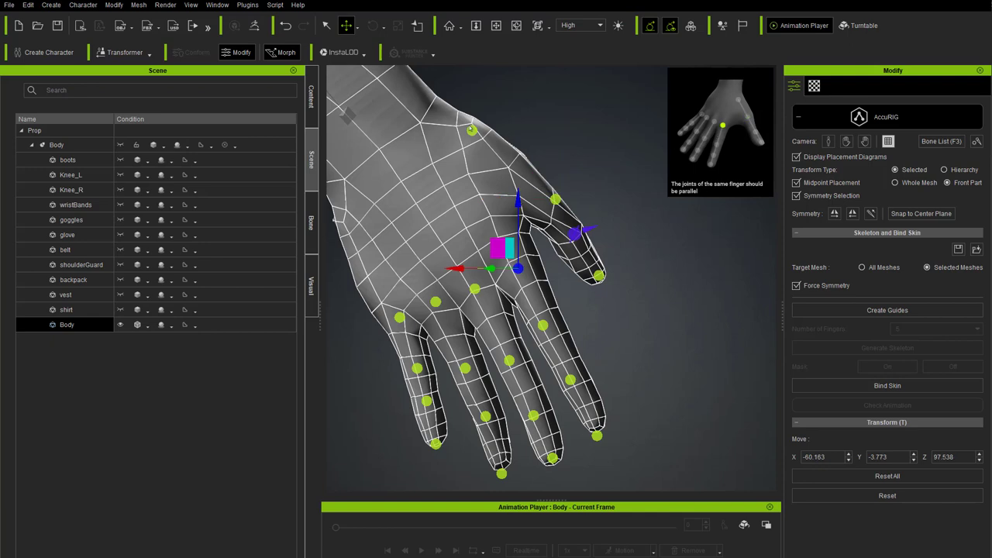
click(471, 129)
click(555, 200)
drag(538, 179, 526, 181)
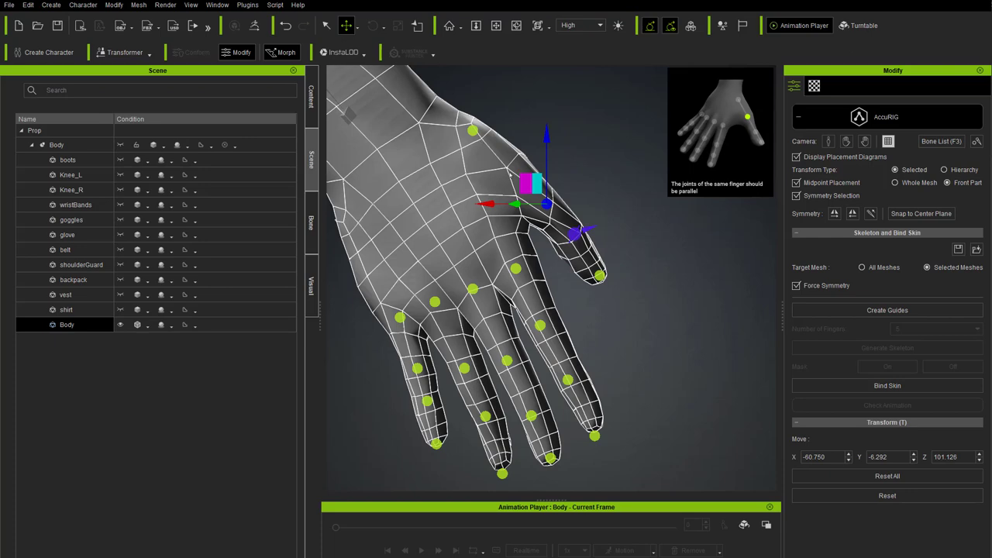
Step: Move the right thumb's outer knuckle joint to about X -61.8, Y -7.4, Z 99.5
scroll(616, 245, up, 5)
middle_drag(606, 227, 569, 289)
right_drag(569, 290, 438, 250)
click(558, 249)
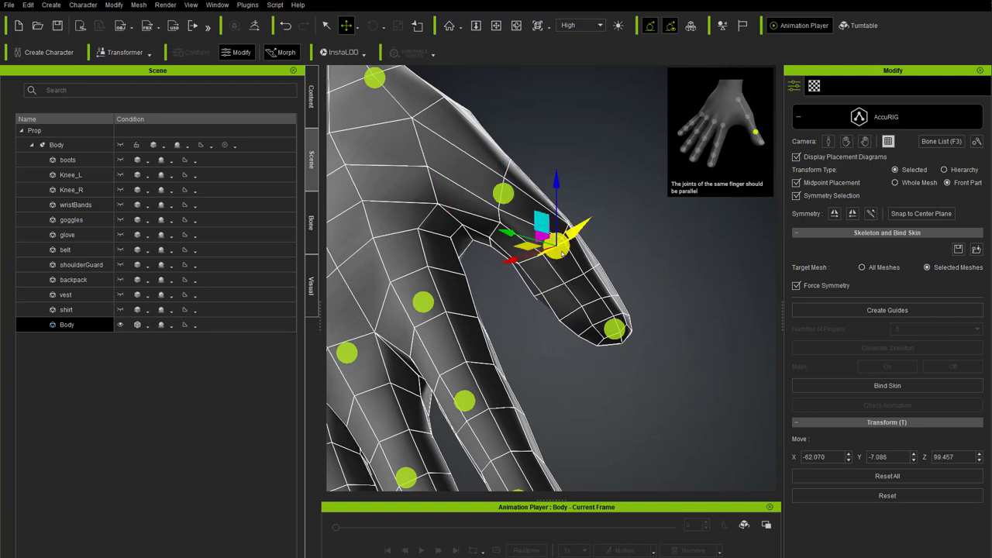
drag(541, 226, 541, 227)
right_drag(607, 244, 606, 250)
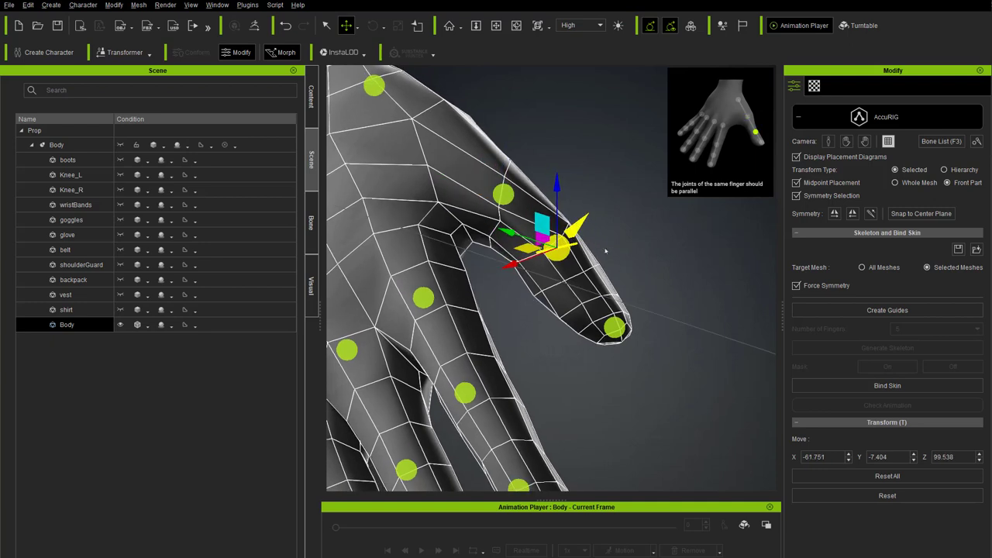
Step: Rotate the right thumb's outer knuckle joint so that its cone stands perpendicular to the thumbnail
key(e)
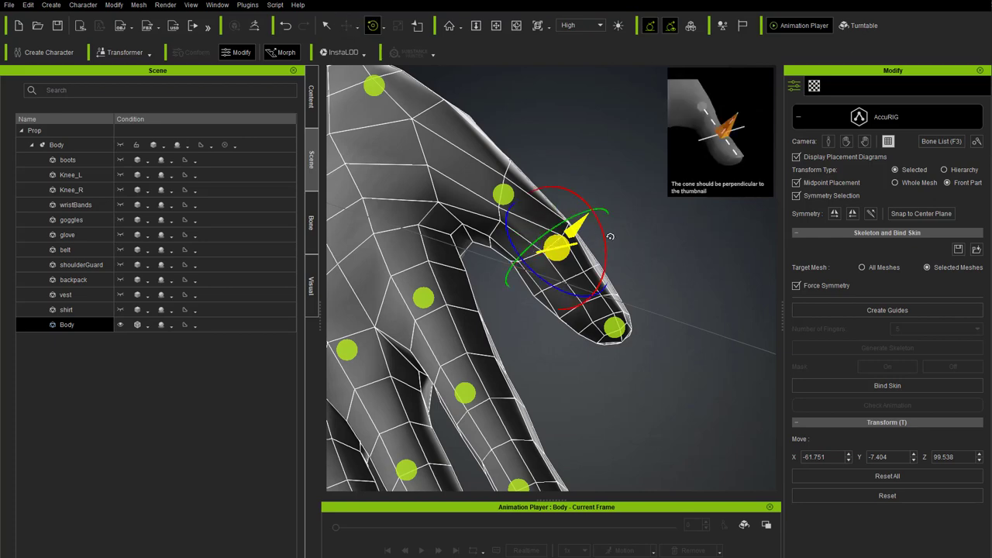
right_drag(693, 270, 558, 258)
drag(574, 211, 579, 207)
right_drag(590, 249, 665, 276)
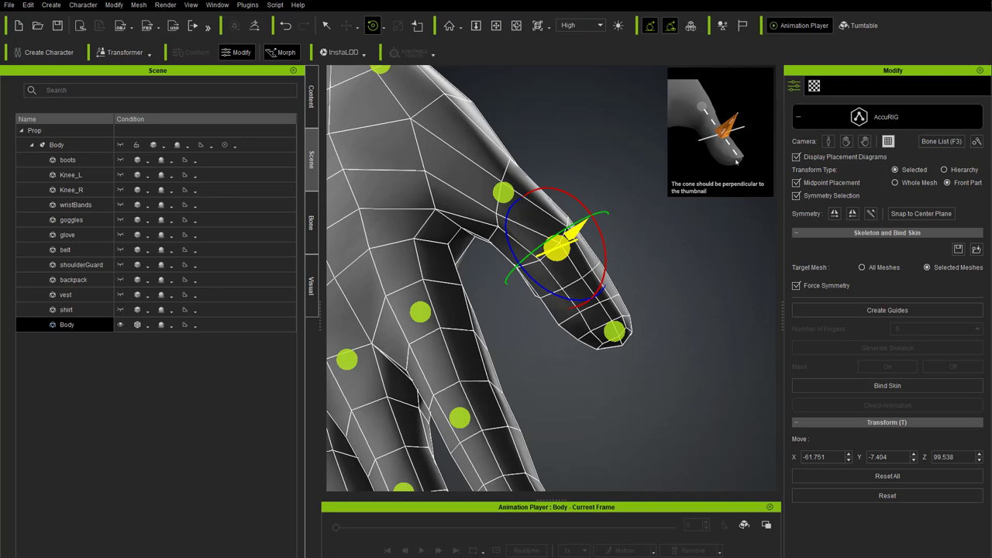
right_drag(571, 271, 641, 278)
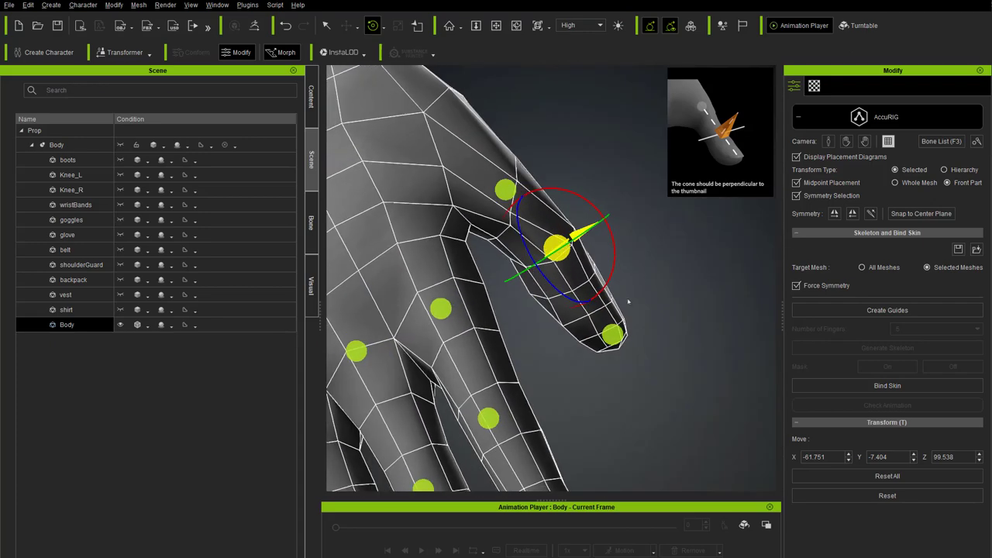
Step: Move the right thumb's tip joint to the end of the thumb, at about X -62.9, Y -8.7, Z 96.9
click(613, 335)
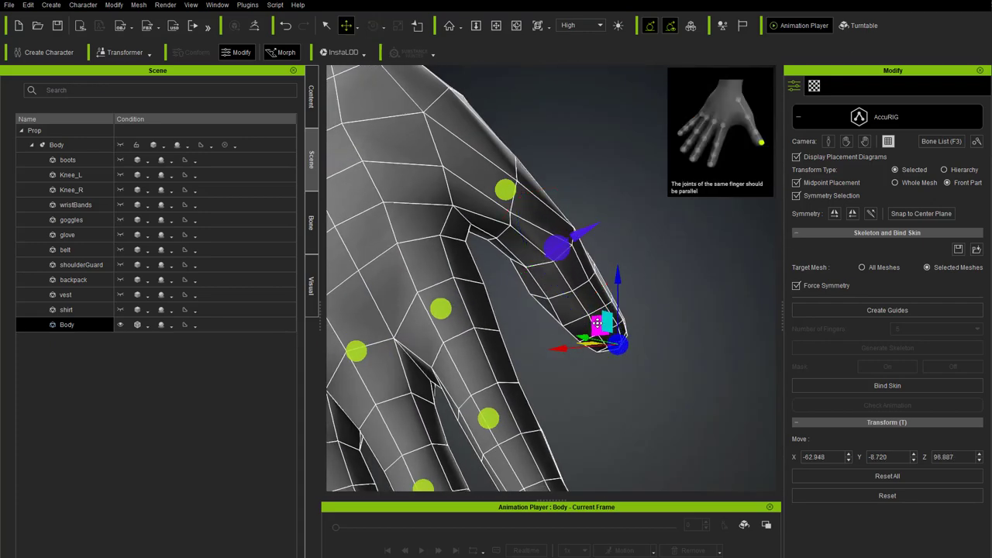
alt+right_drag(631, 333, 468, 241)
alt+middle_drag(468, 242, 500, 216)
alt+right_drag(501, 217, 540, 268)
Step: Adjust the right hand's finger base joints, placing the middle finger's at about X -57.7, Y -3.5, Z 96.6
click(539, 268)
alt+drag(540, 268, 533, 286)
click(484, 292)
drag(465, 272, 464, 270)
alt+middle_drag(432, 313, 458, 276)
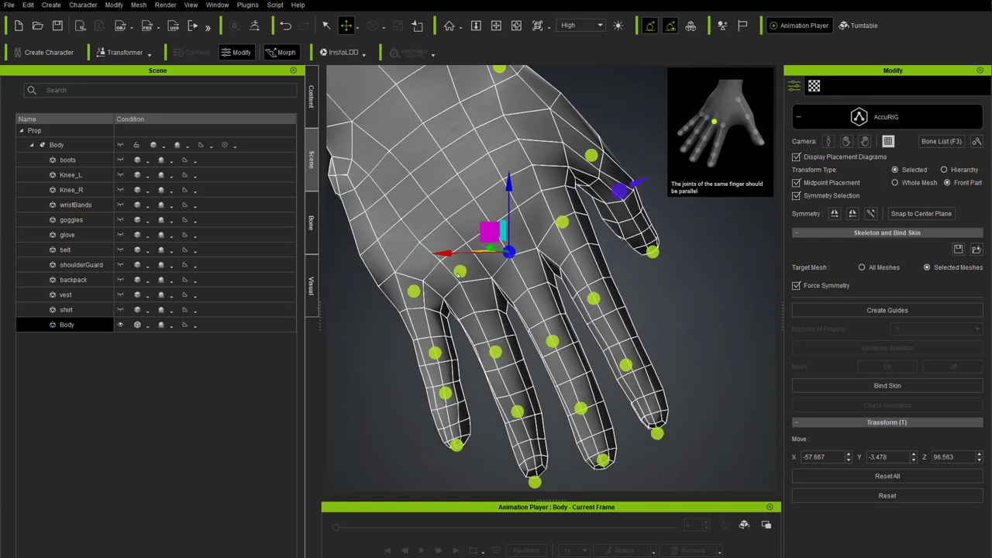
click(459, 271)
drag(441, 251, 396, 282)
click(413, 289)
Step: Adjust the second joints of the right hand's fingers at their knuckles, from the index to the little finger
alt+middle_drag(557, 323, 547, 284)
click(584, 264)
drag(564, 242, 572, 258)
drag(551, 299, 556, 307)
drag(492, 325, 456, 315)
click(425, 316)
drag(403, 300, 418, 348)
Step: Adjust the right hand's outermost finger knuckle joints and check the middle and little fingertip joints
click(436, 355)
click(508, 375)
drag(485, 349, 492, 363)
click(569, 372)
click(614, 328)
click(592, 423)
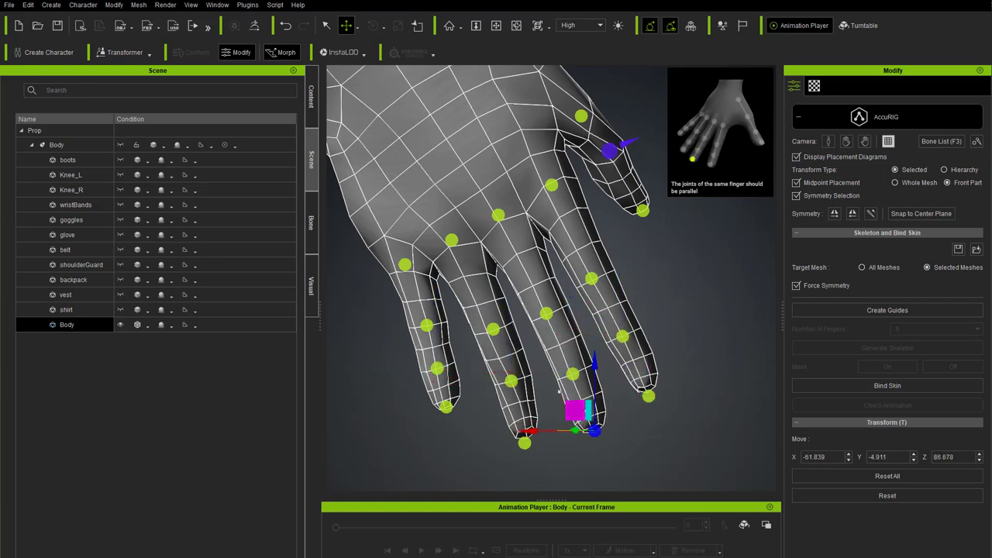
click(446, 406)
Step: Frame the left hand and examine whether its mirrored finger joints are well placed
click(865, 142)
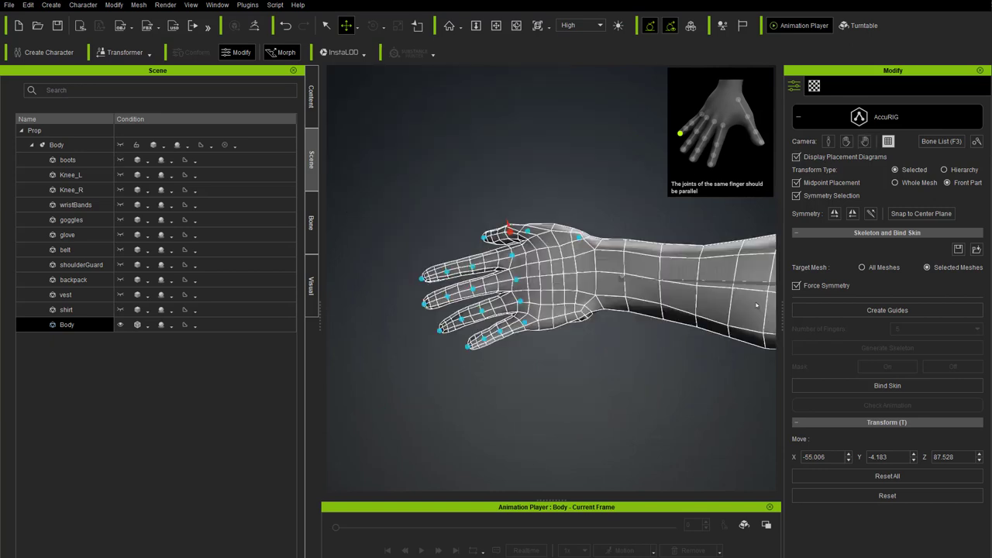
right_drag(474, 230, 544, 232)
middle_drag(544, 232, 527, 224)
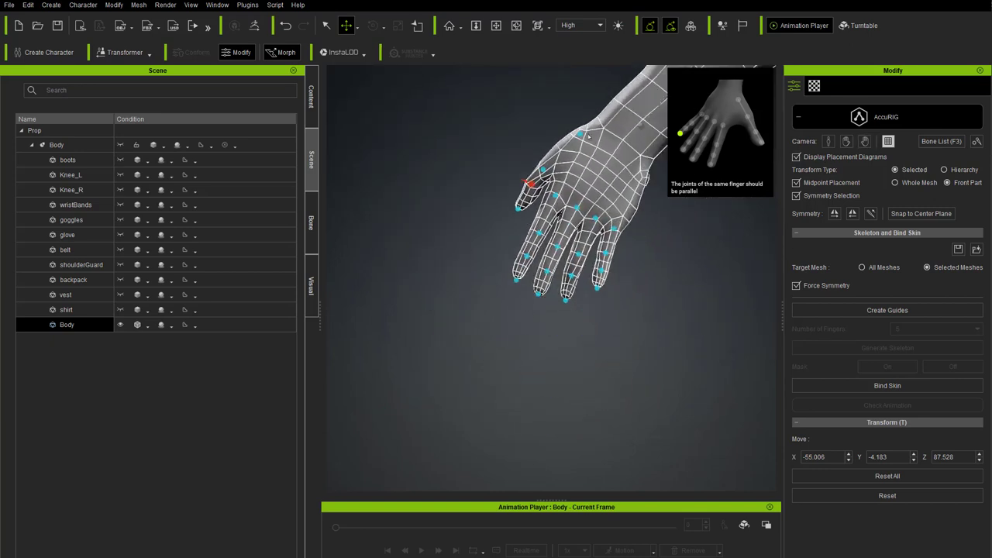
middle_drag(590, 208, 516, 268)
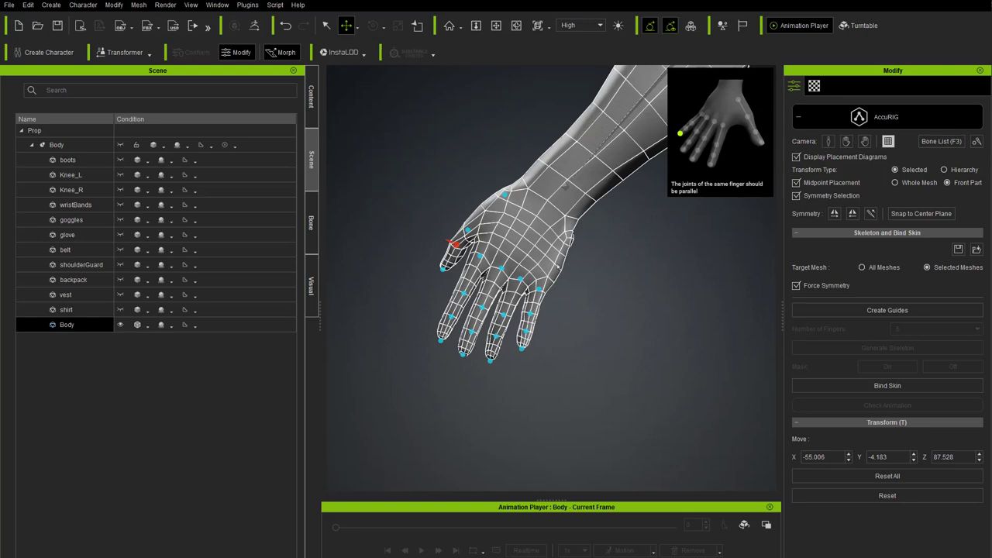
scroll(559, 269, down, 5)
right_drag(582, 380, 690, 262)
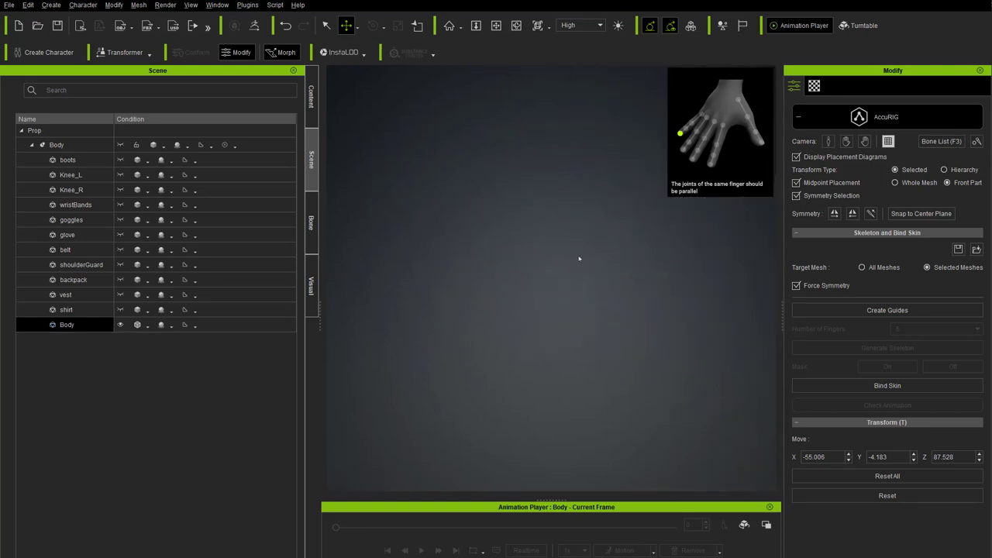
Step: Frame the whole character in perspective view and show all the clothing and gear meshes of the Body prop
key(f)
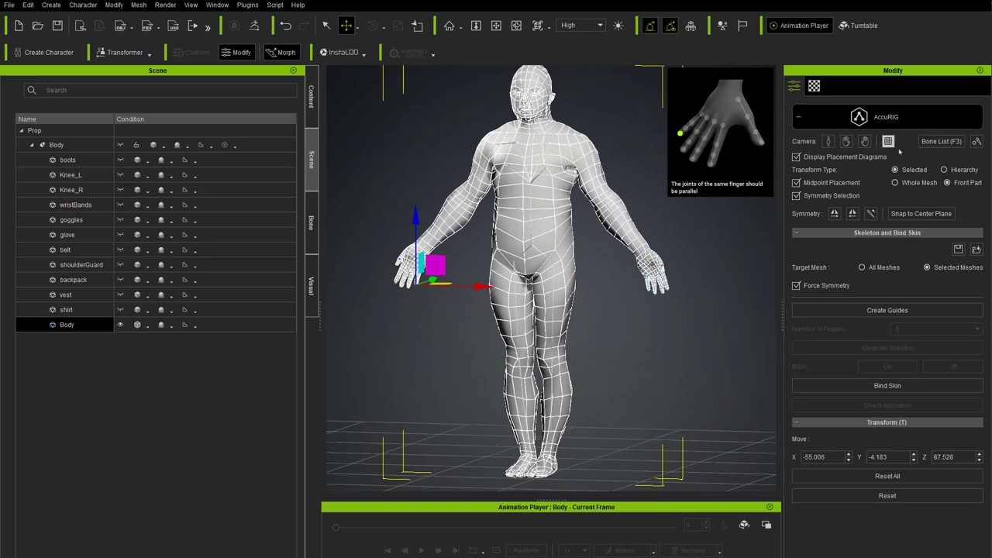
click(888, 141)
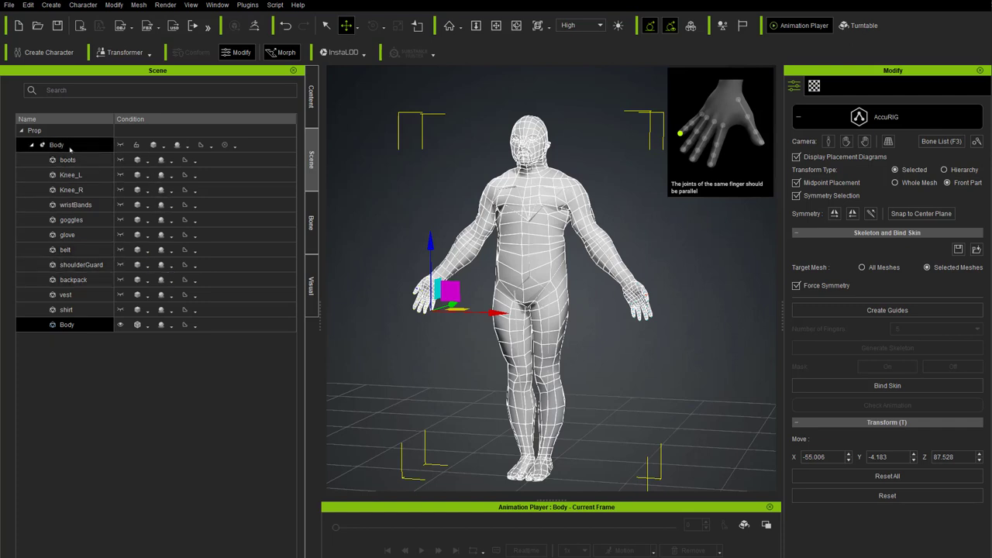
click(120, 145)
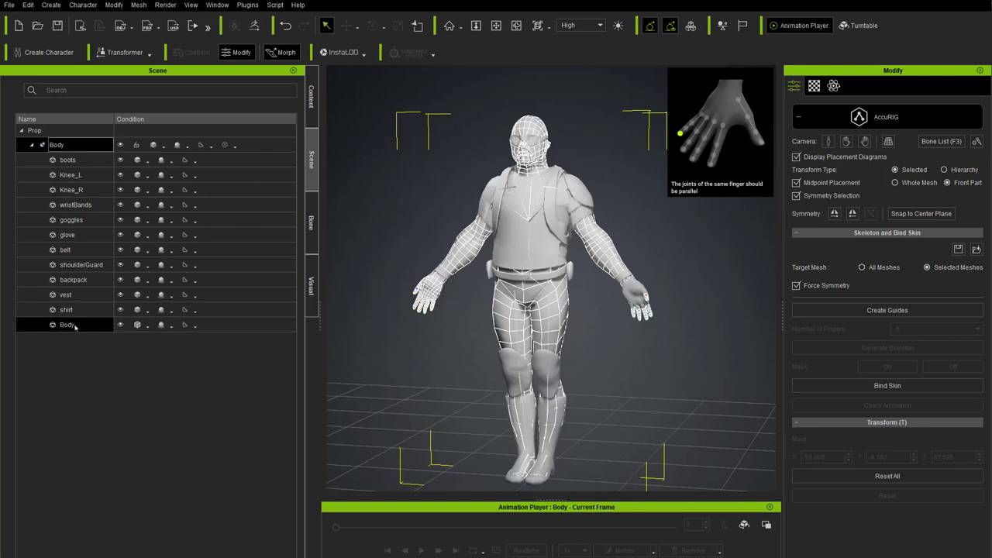
Step: Bind the skin of only the boots, wristBands, glove, belt, vest, shirt and Body meshes to the skeleton, leaving the rigid gear unselected
click(147, 327)
click(152, 342)
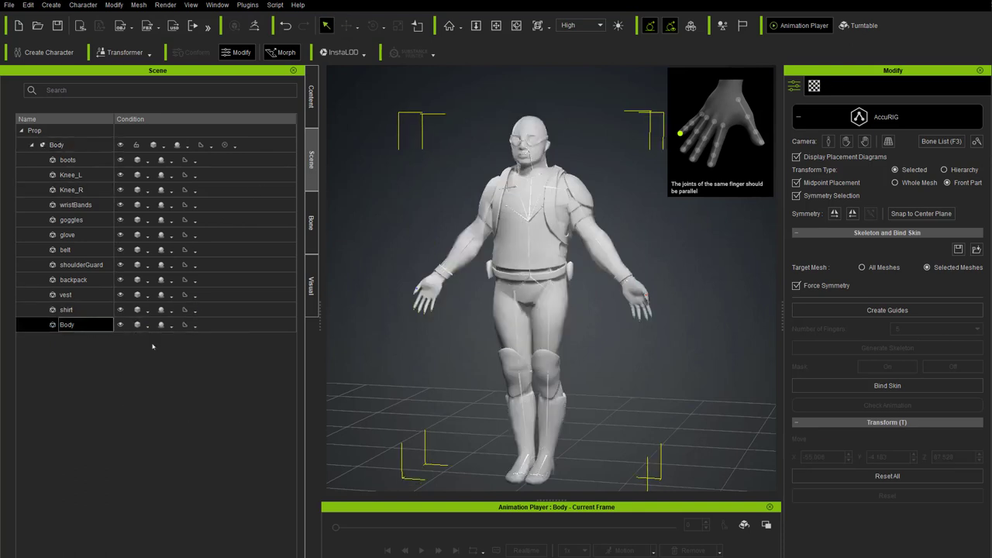
click(78, 162)
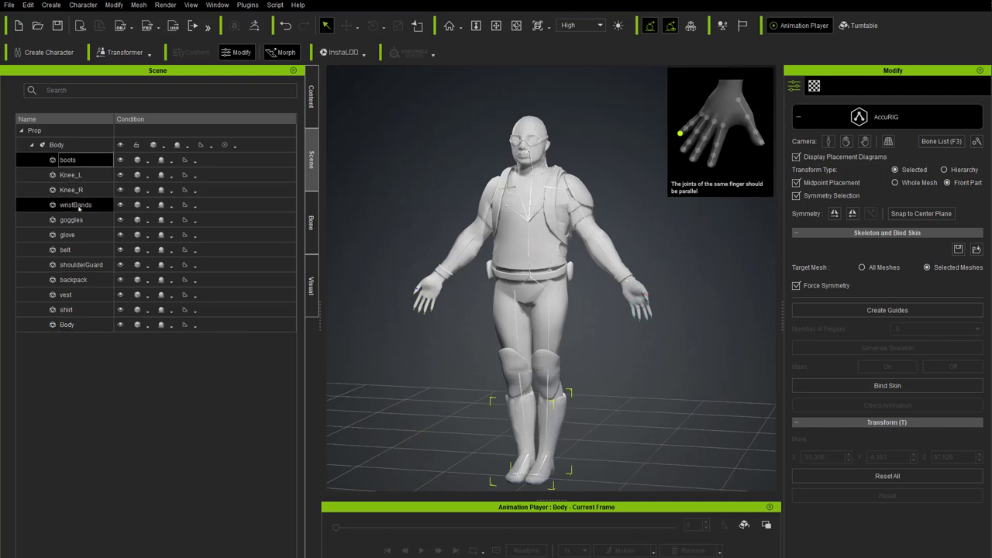
shift+click(79, 326)
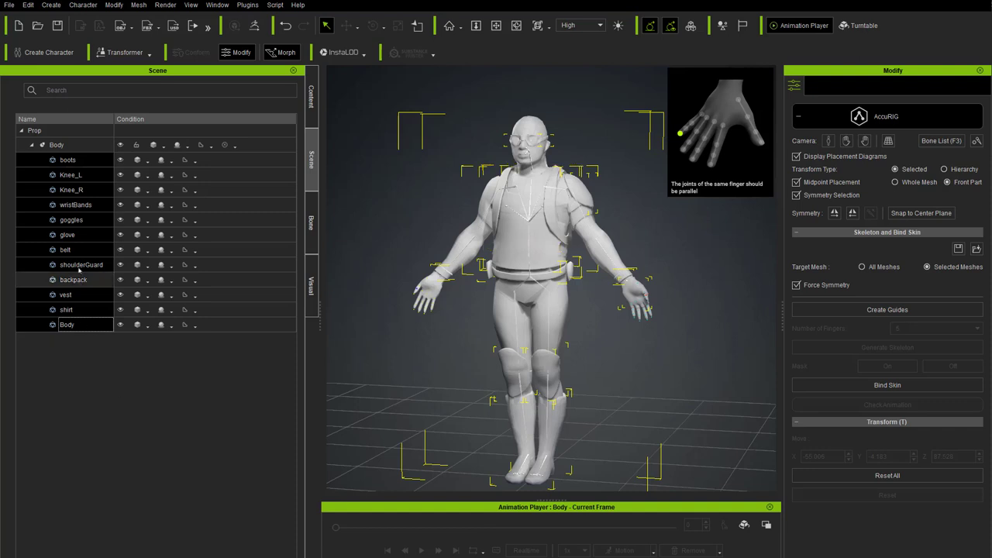
ctrl+click(72, 223)
ctrl+click(71, 193)
ctrl+click(71, 181)
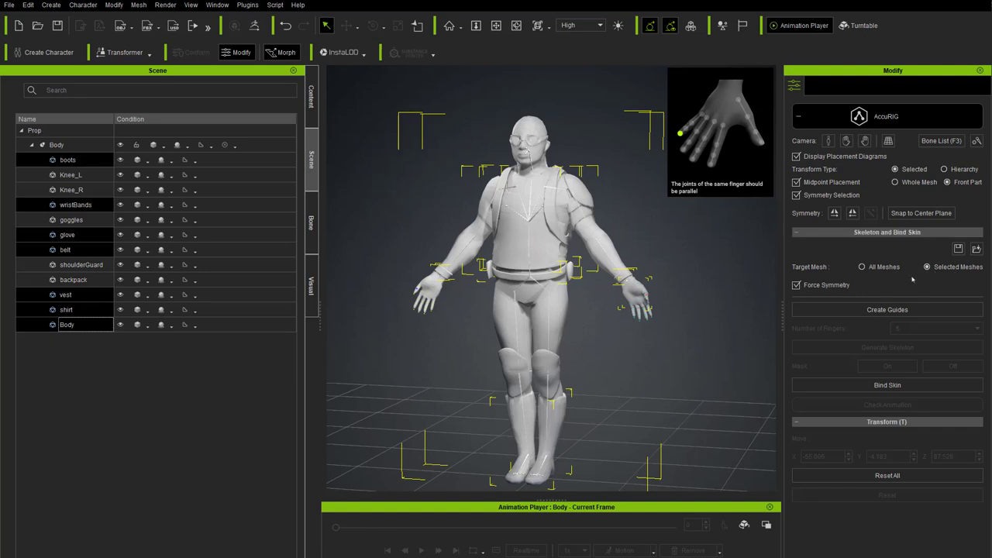
click(888, 386)
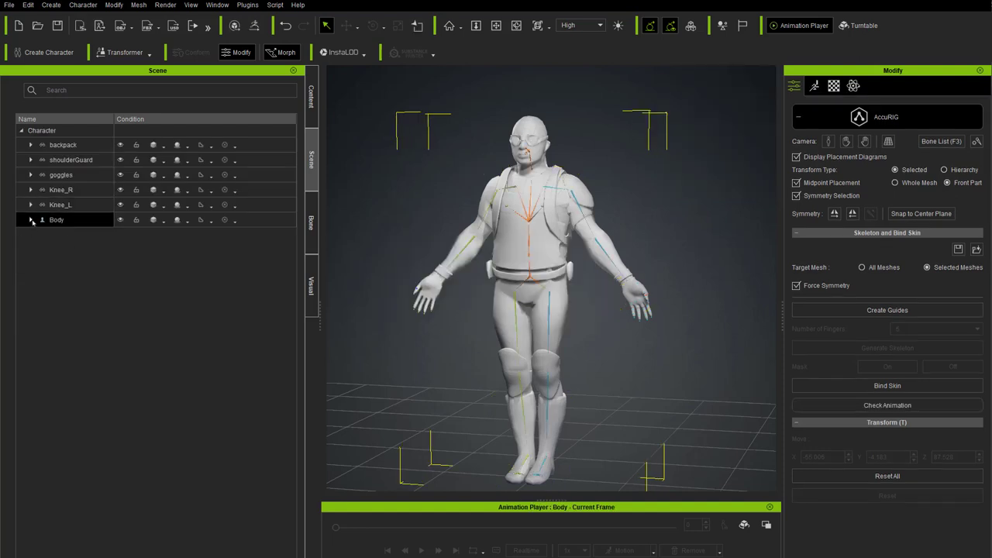
Step: Show the meshes grouped under the rigged Body and select all characters in the scene, including the separated gear accessories
click(31, 220)
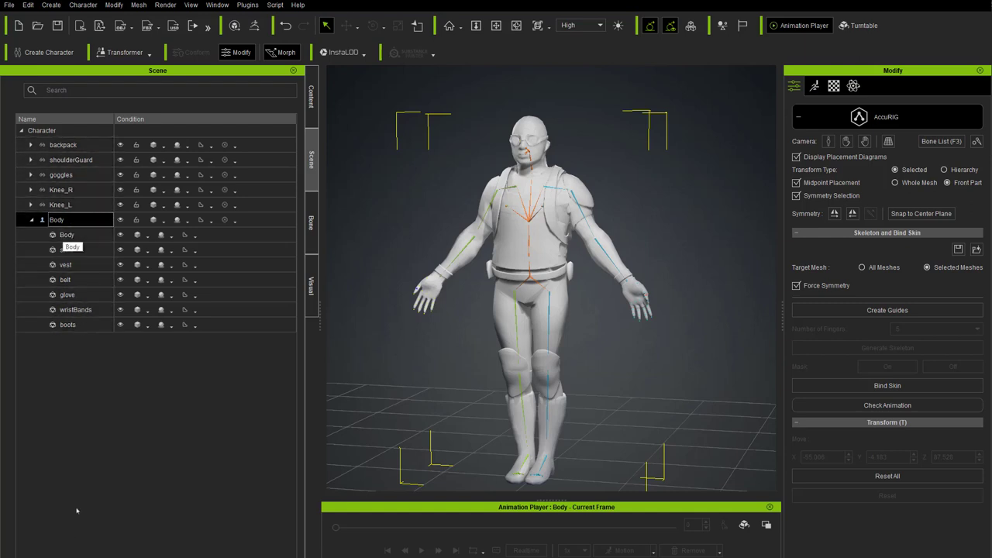
click(73, 130)
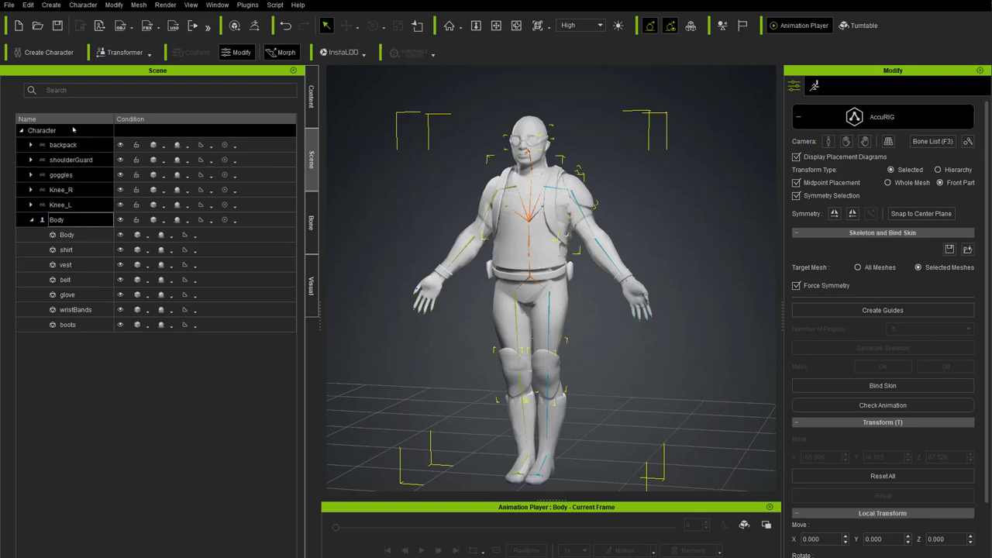
click(20, 130)
click(21, 130)
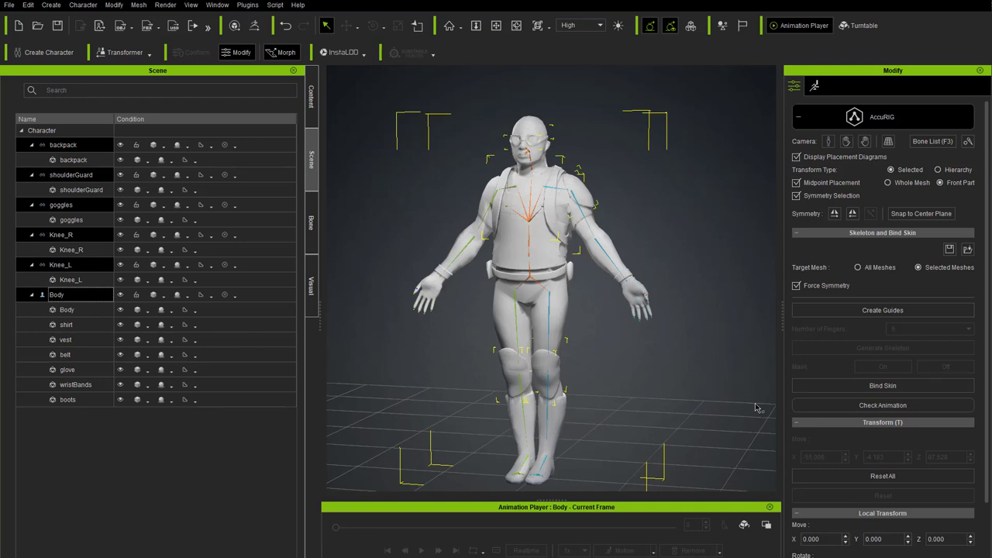
Step: Enable animation checking, play the Full Body calibration motion of the body rig, and return to frame 0
click(883, 405)
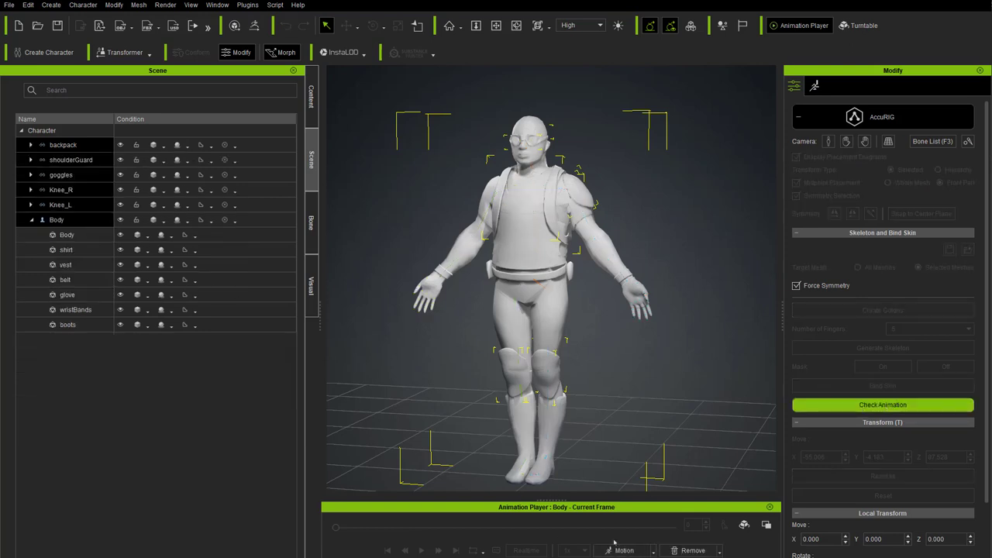
click(654, 551)
mouse_move(657, 480)
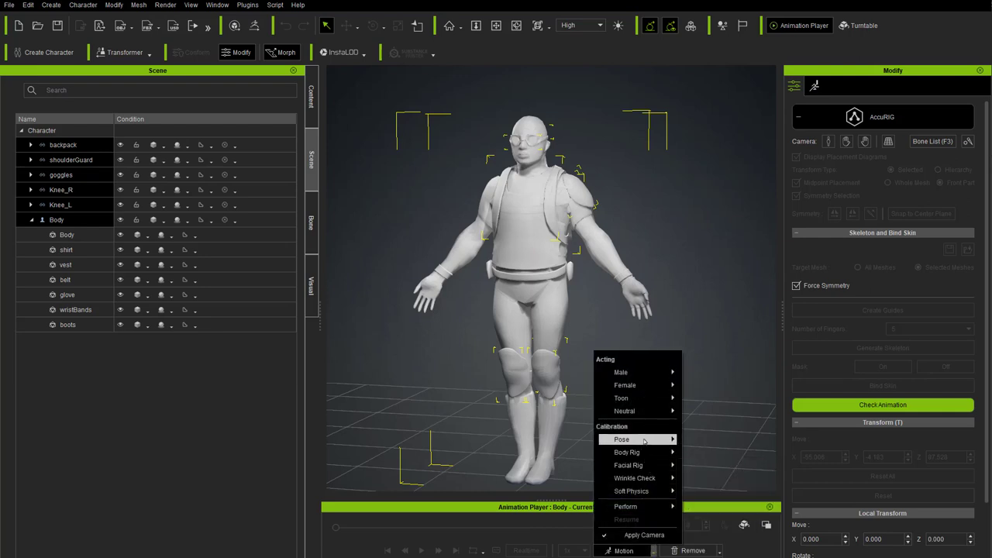
mouse_move(644, 455)
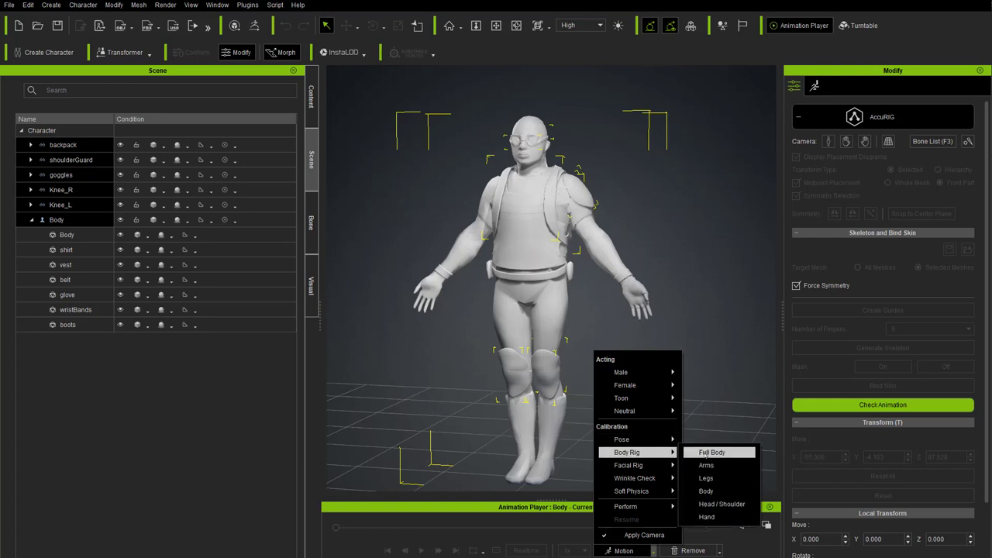
click(702, 453)
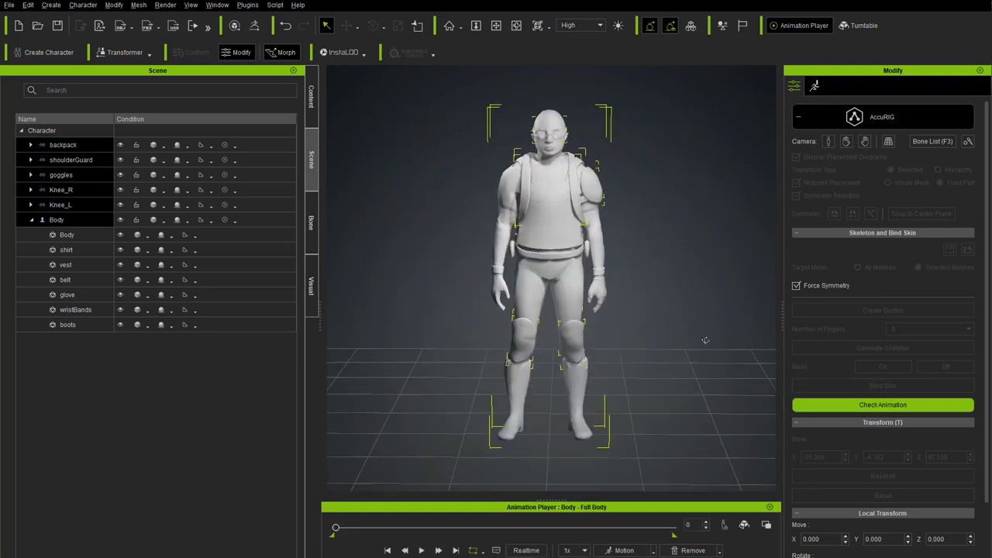
click(421, 550)
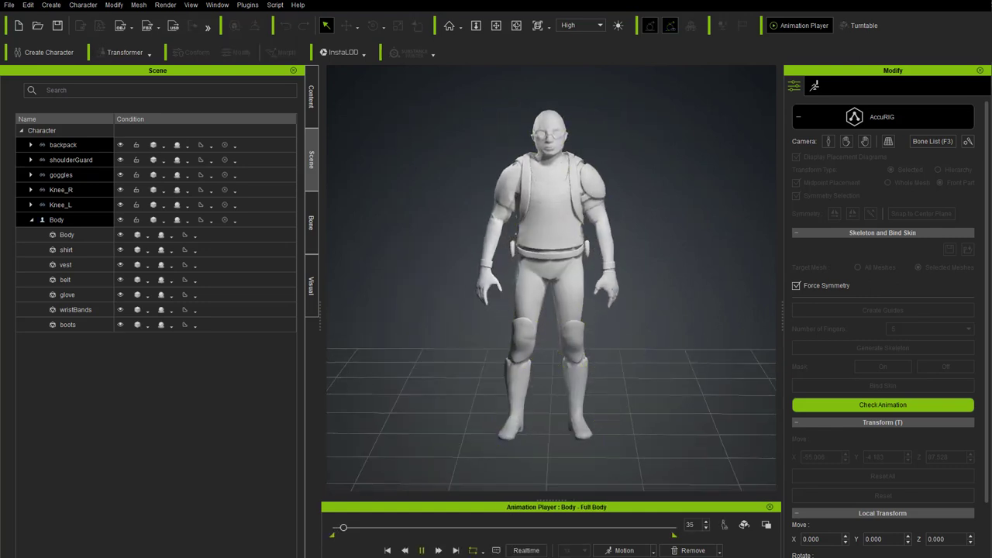
click(421, 550)
drag(341, 528, 317, 536)
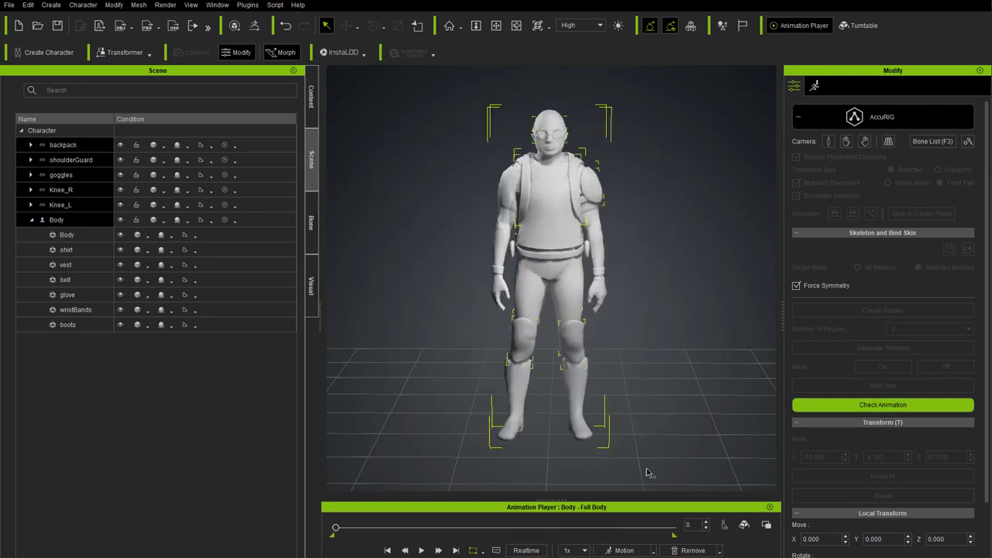
Step: Test the rig with the SpinAround_F soft physics motion by scrubbing its start and returning to frame 0
click(624, 550)
mouse_move(648, 493)
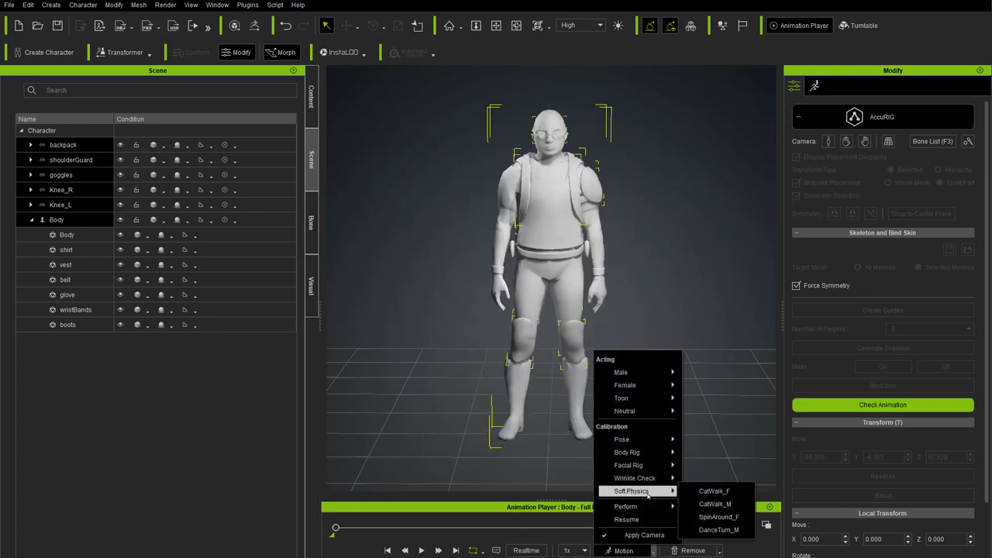
click(722, 516)
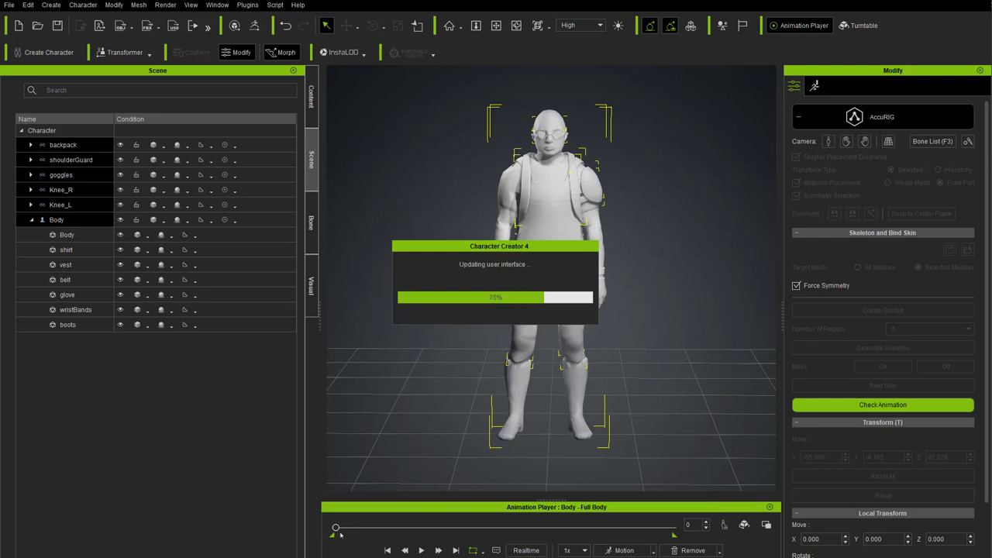
mouse_move(336, 527)
mouse_down()
mouse_move(601, 532)
mouse_move(333, 542)
mouse_up()
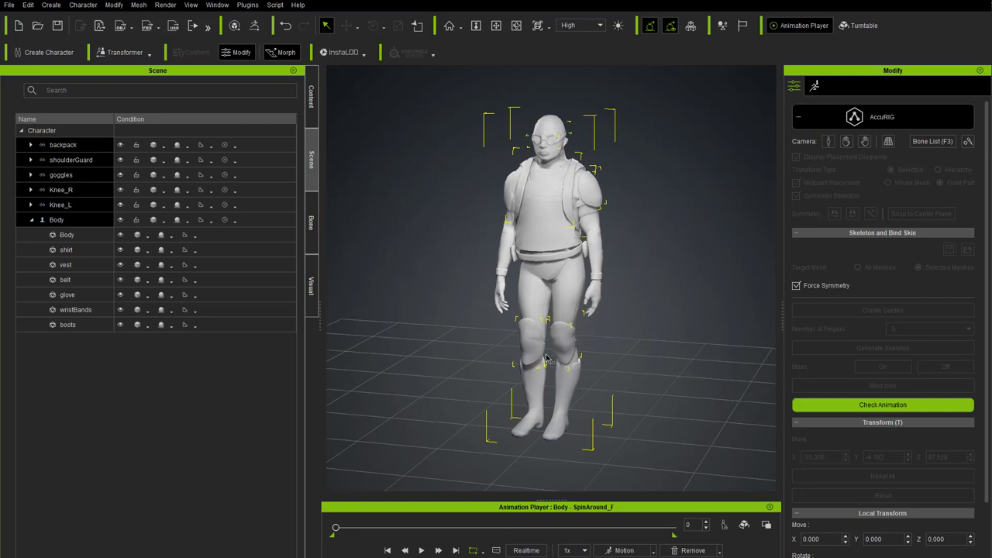
Step: Restore the character's bind pose and leave the animation check
click(720, 551)
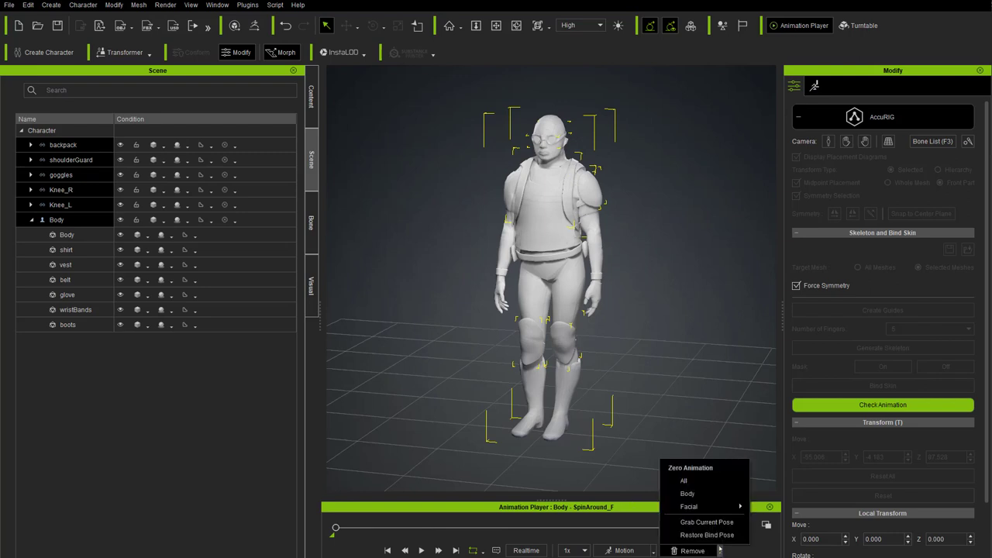
click(707, 535)
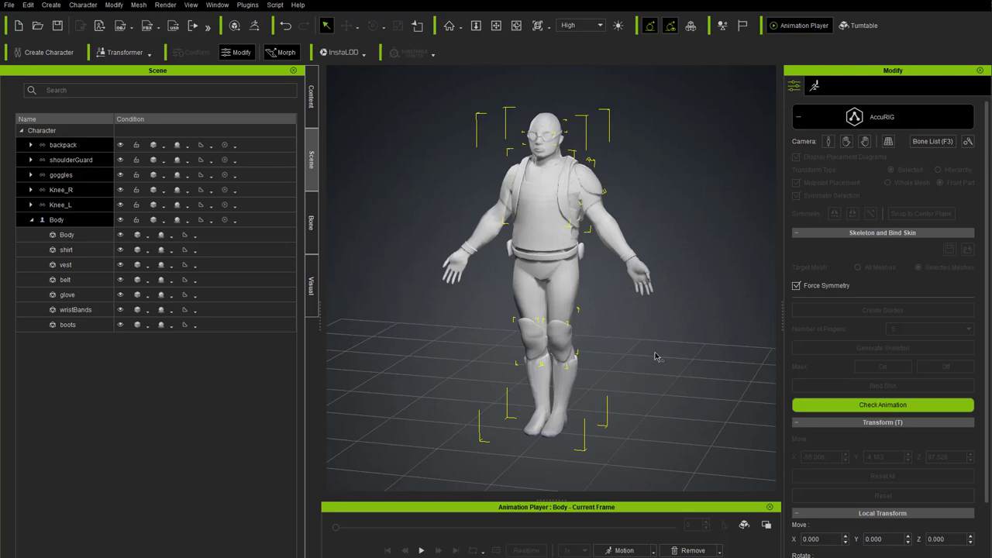
click(838, 405)
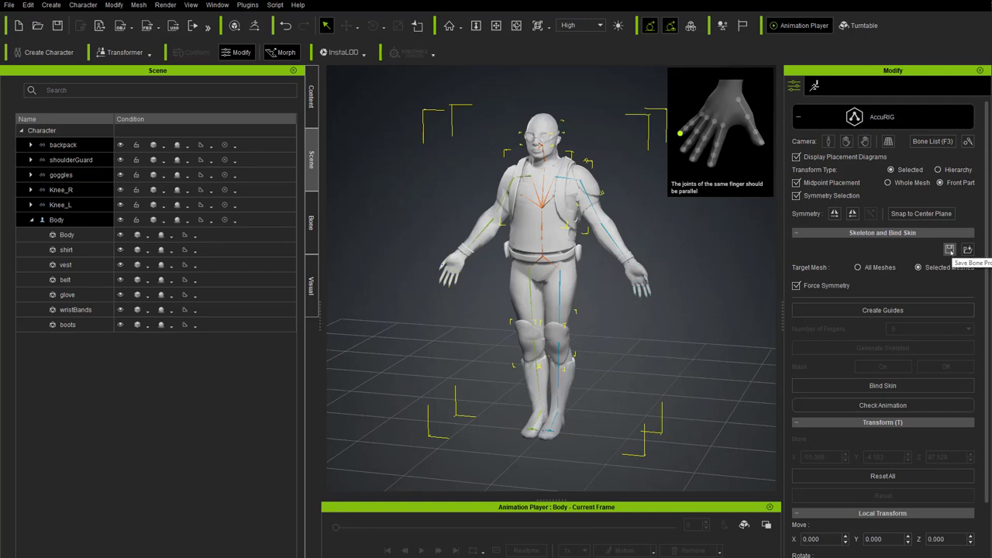
Step: Save the bone profile as DemoSoldier_CC_Bones in the PoseTools folder and exit AccuRIG
click(949, 249)
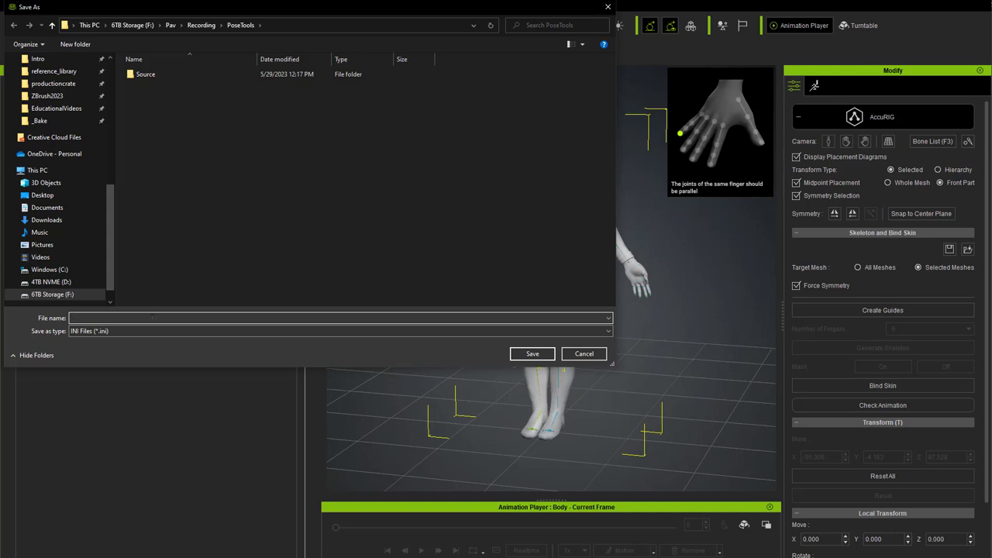
text(DemoSoldier_CC)
text(_Bone)
click(546, 355)
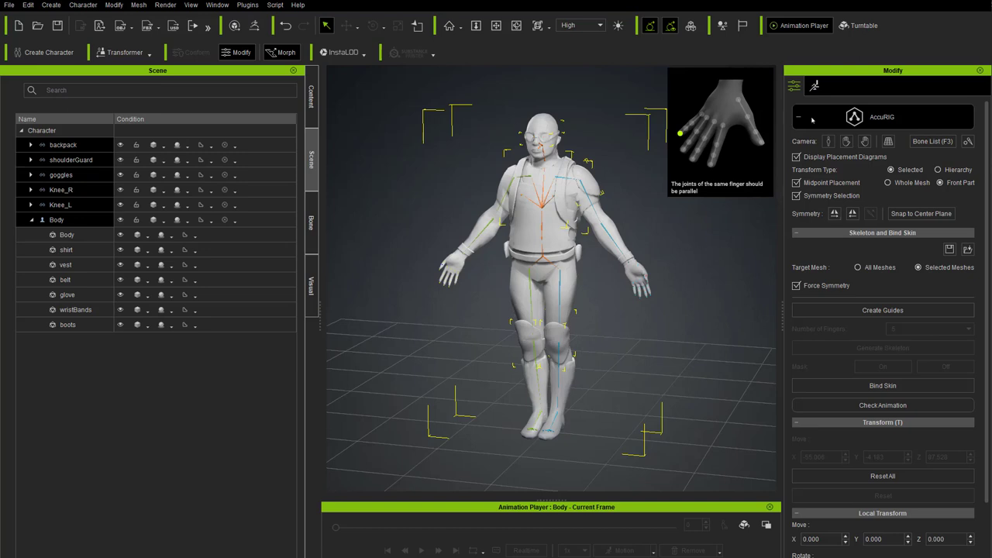
click(891, 119)
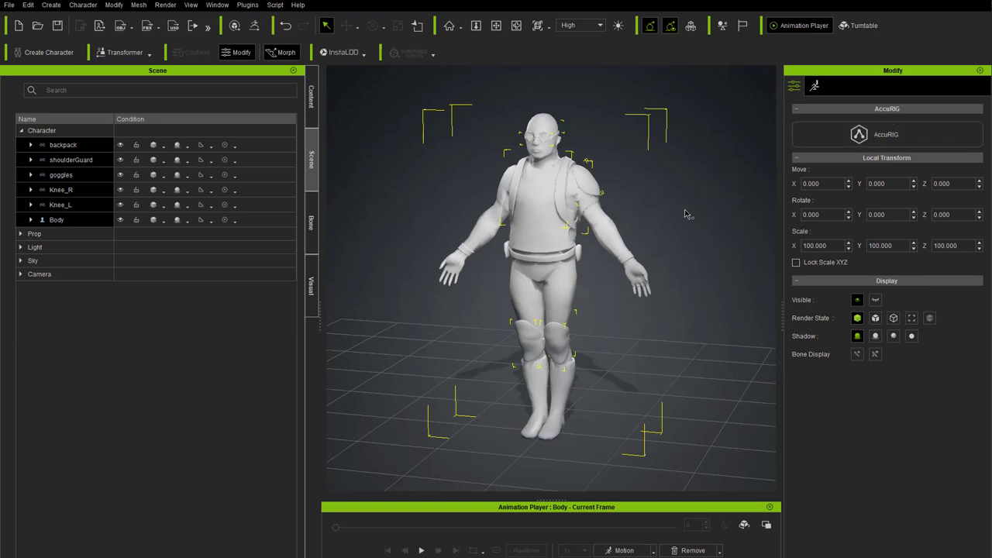
mouse_move(660, 190)
right_down()
mouse_move(664, 221)
mouse_move(660, 180)
mouse_move(667, 198)
right_up()
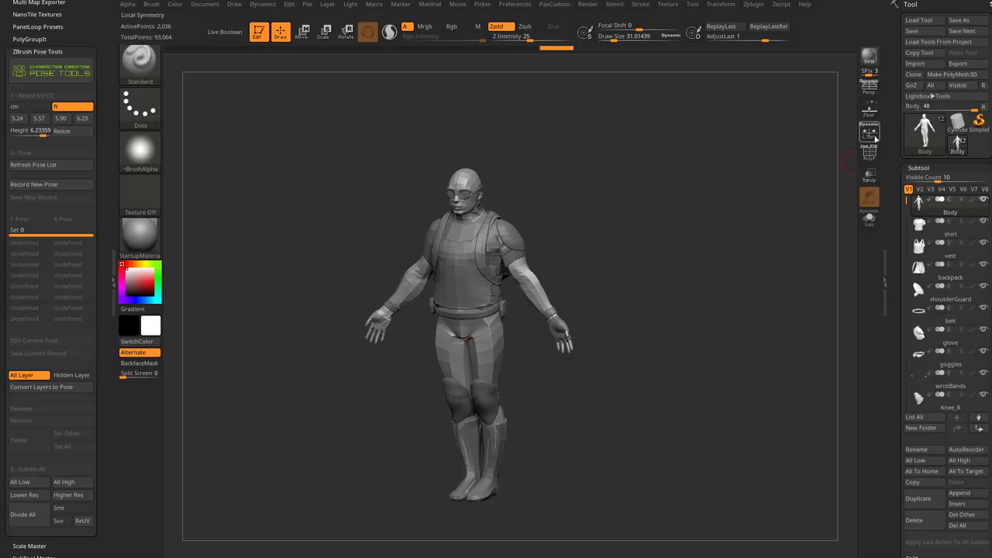
Step: Switch to ZBrush and hide the floor grid around the soldier
click(870, 113)
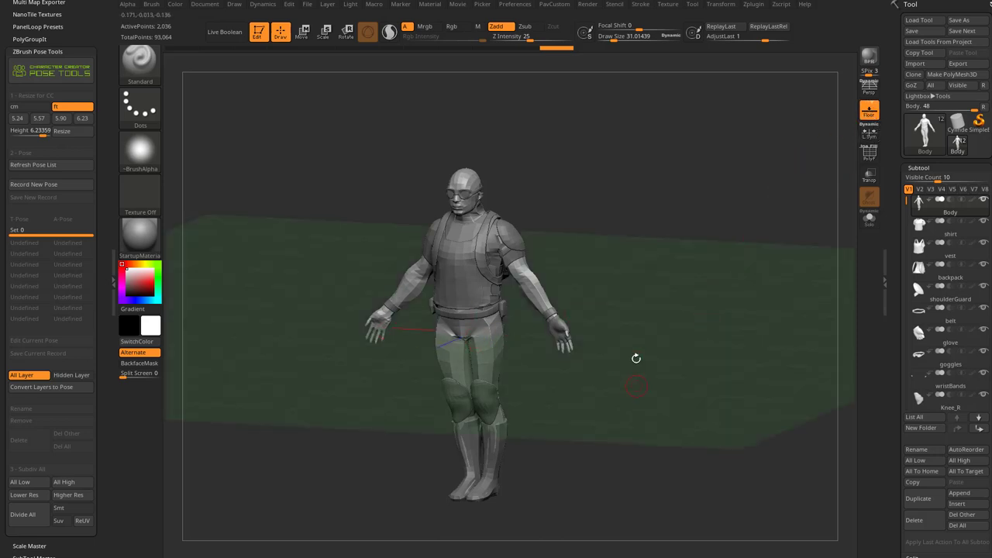
click(870, 113)
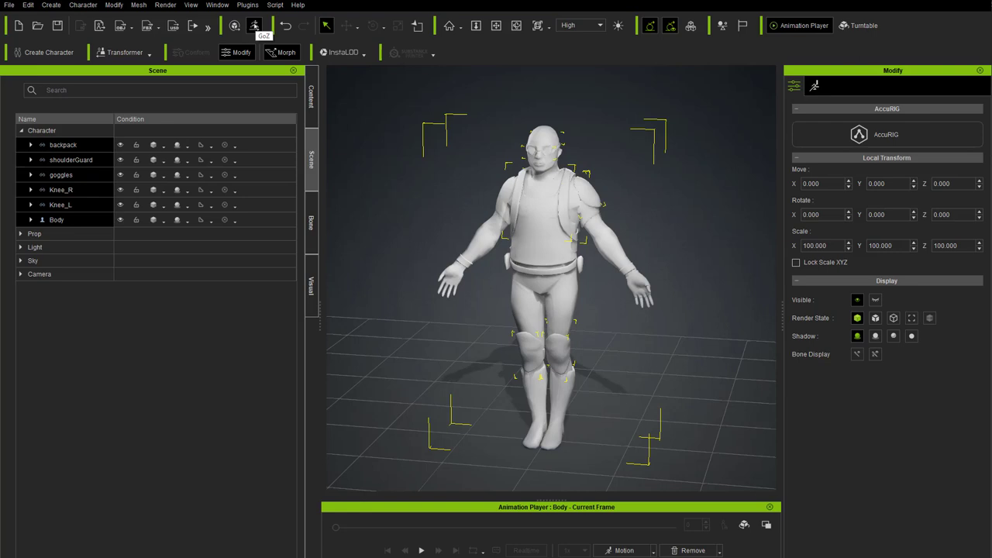
Step: Send all characters from Character Creator to ZBrush via GoZ with every mesh set to Relink, using Current Pose
click(41, 132)
click(254, 26)
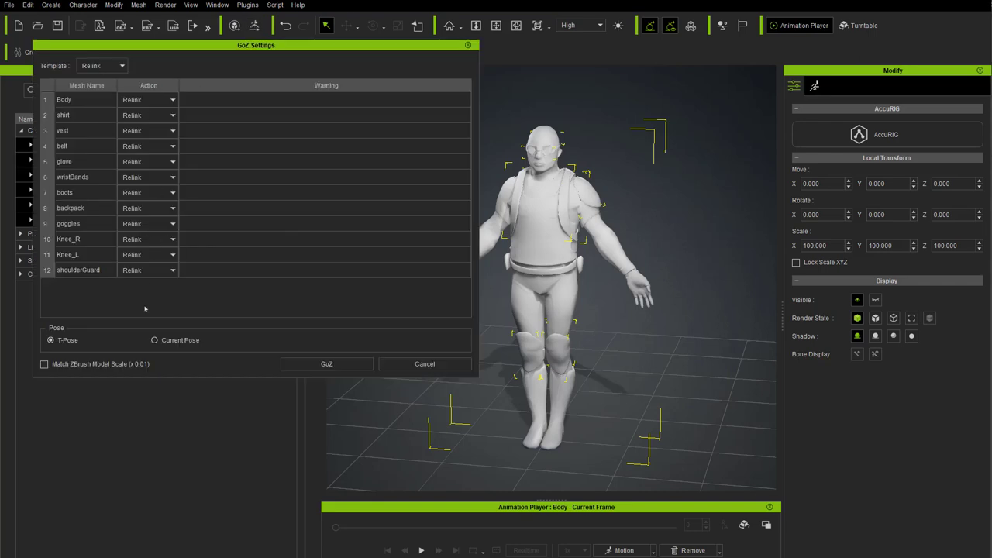
click(154, 340)
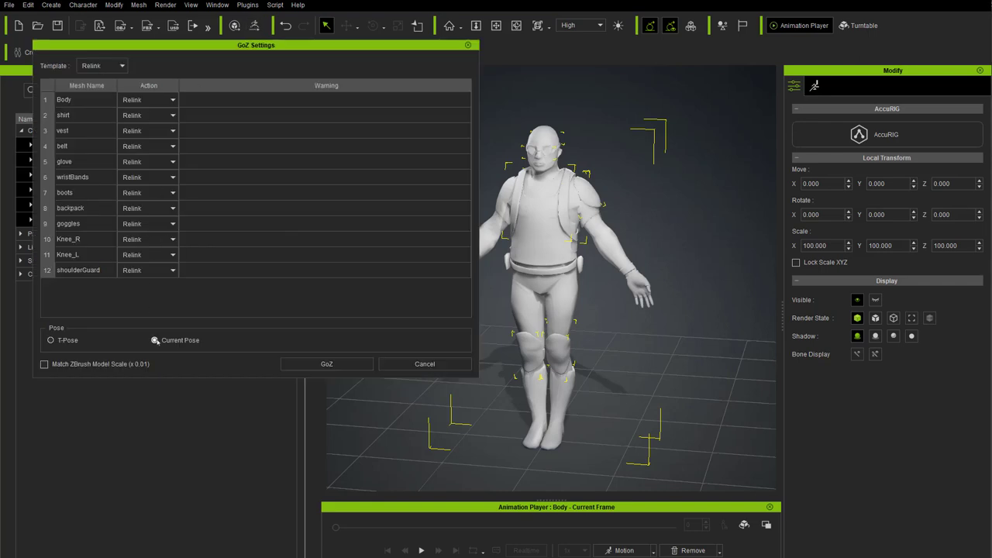
click(311, 362)
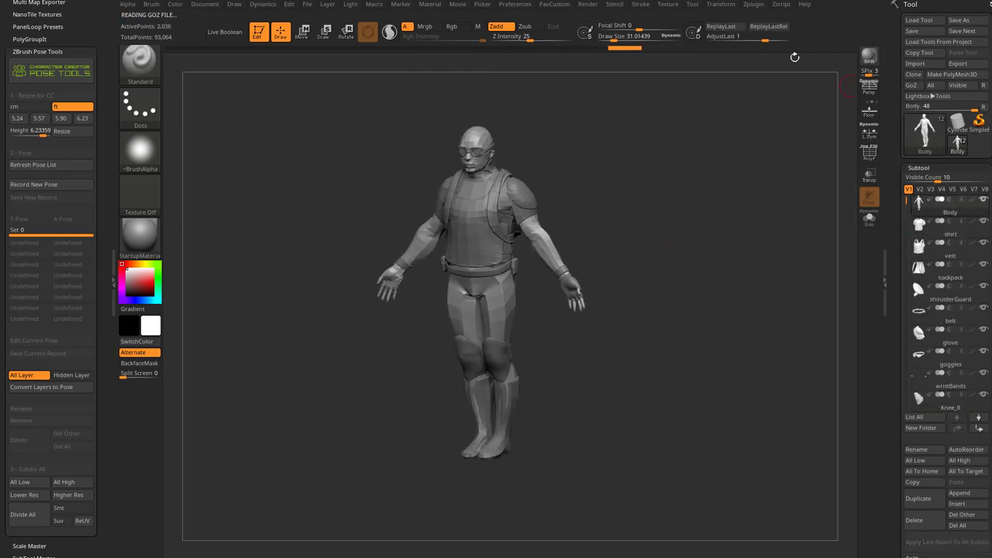
Step: Save the ZBrush project over the existing DemoSoldier_CC.zpr in the PoseTools folder
click(306, 5)
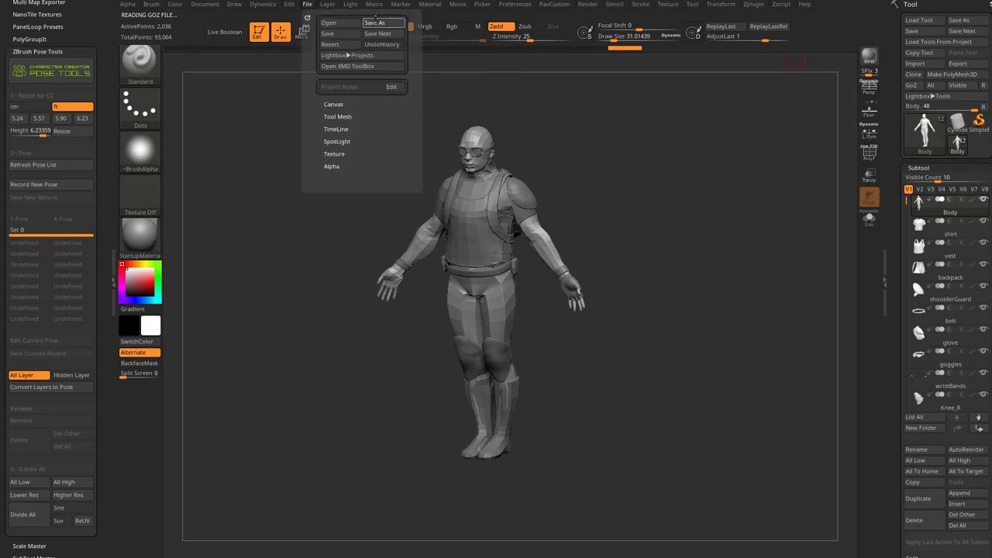
click(375, 22)
double_click(255, 136)
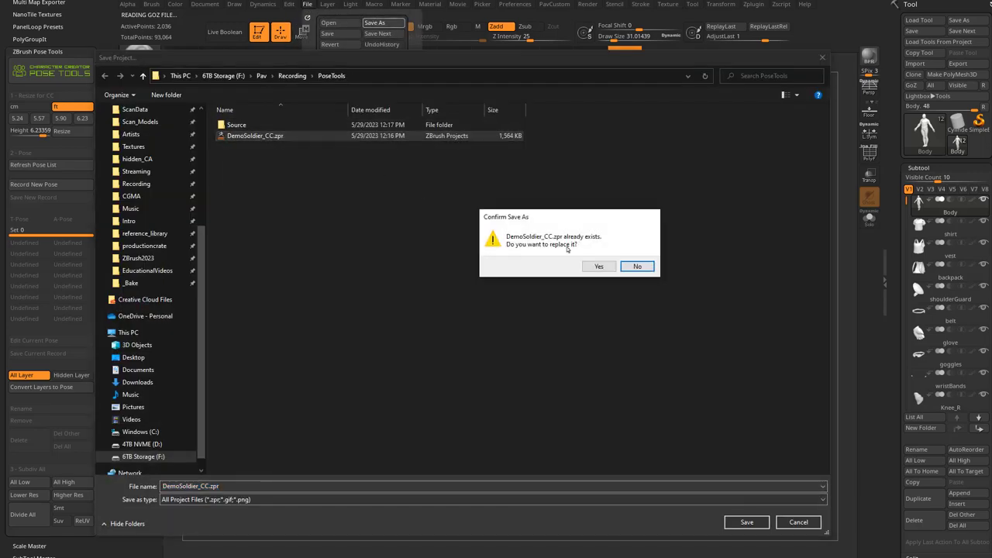
click(599, 265)
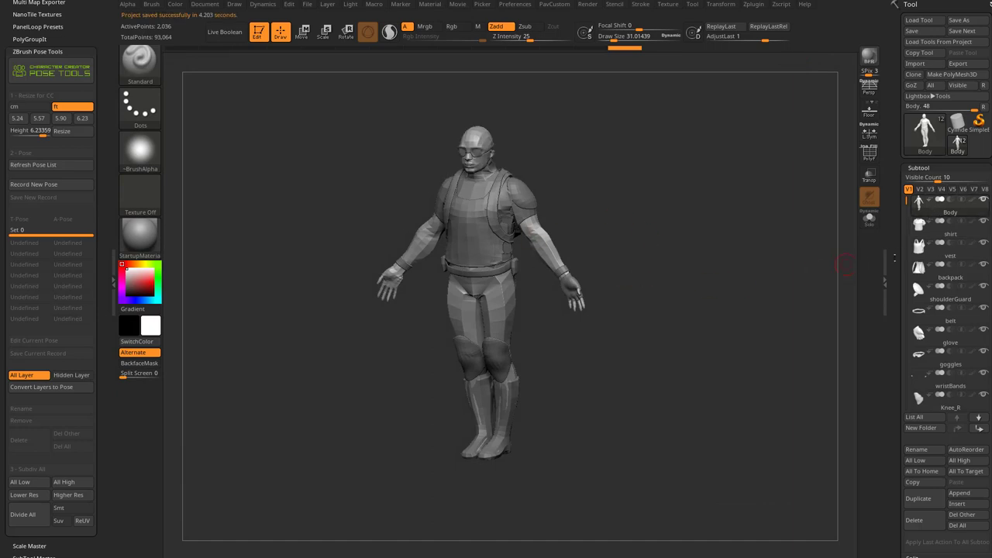
Step: Check the Body subtool's subdivision settings under its geometry options
scroll(912, 95, down, 10)
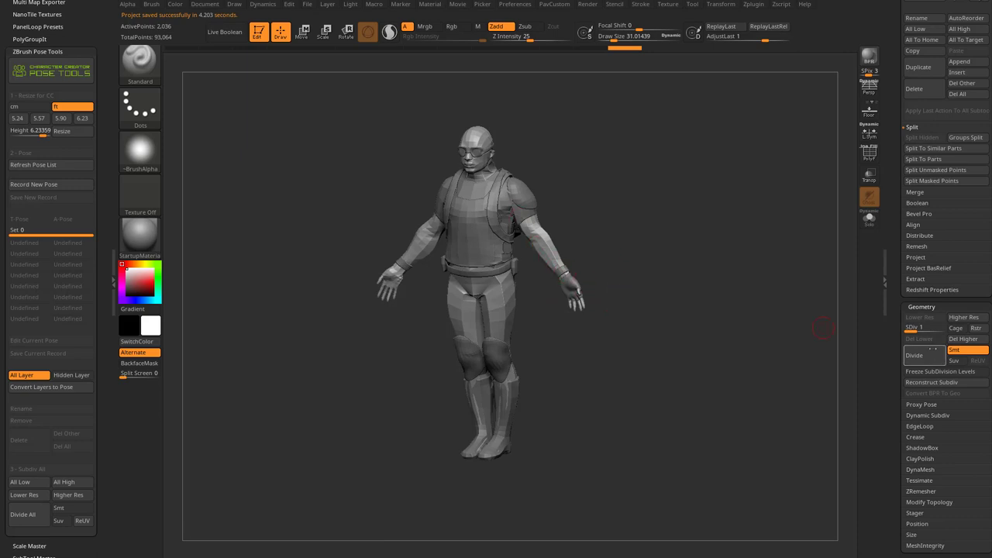
drag(896, 254, 896, 268)
scroll(903, 271, up, 10)
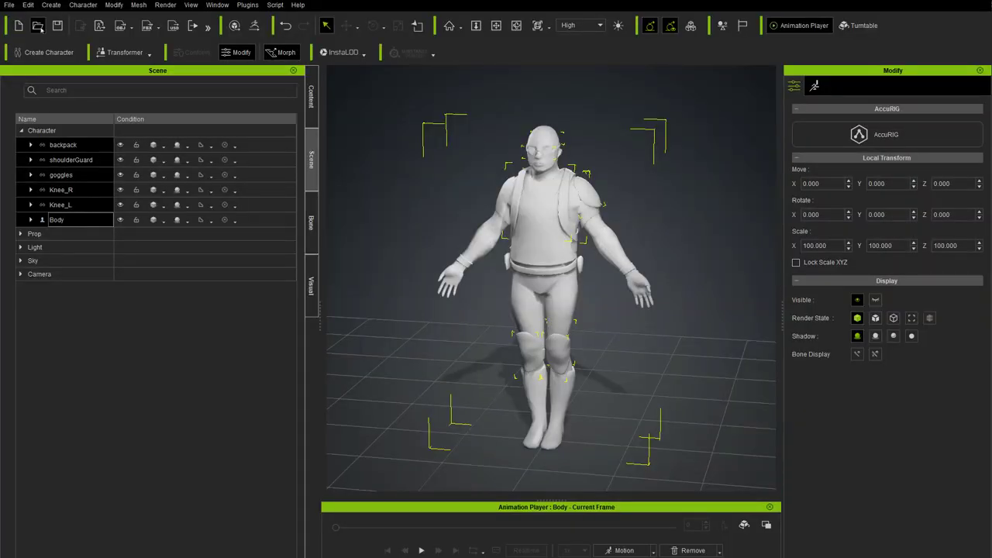
Step: Switch to Character Creator and save the project as DemoSoldier_CC in the PoseTools folder
click(10, 6)
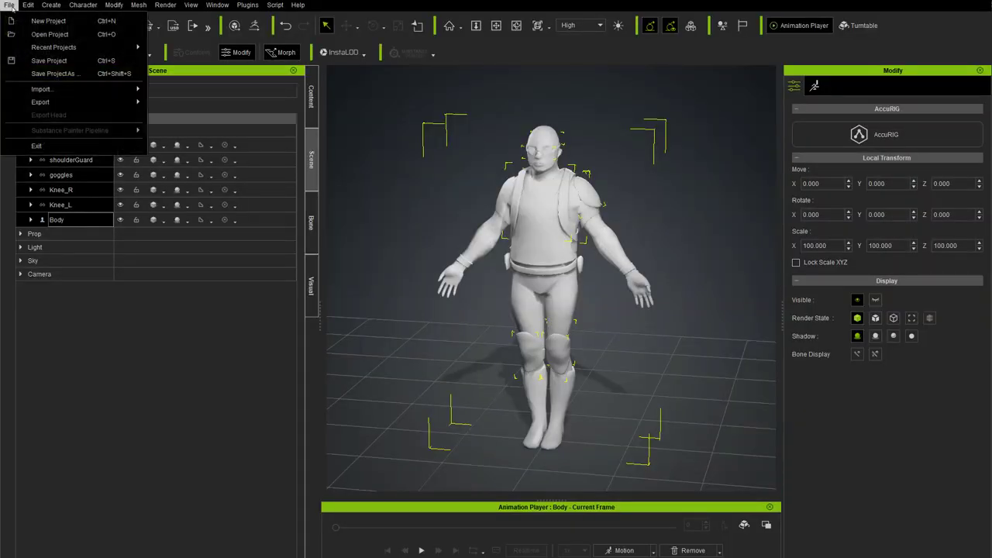
click(34, 62)
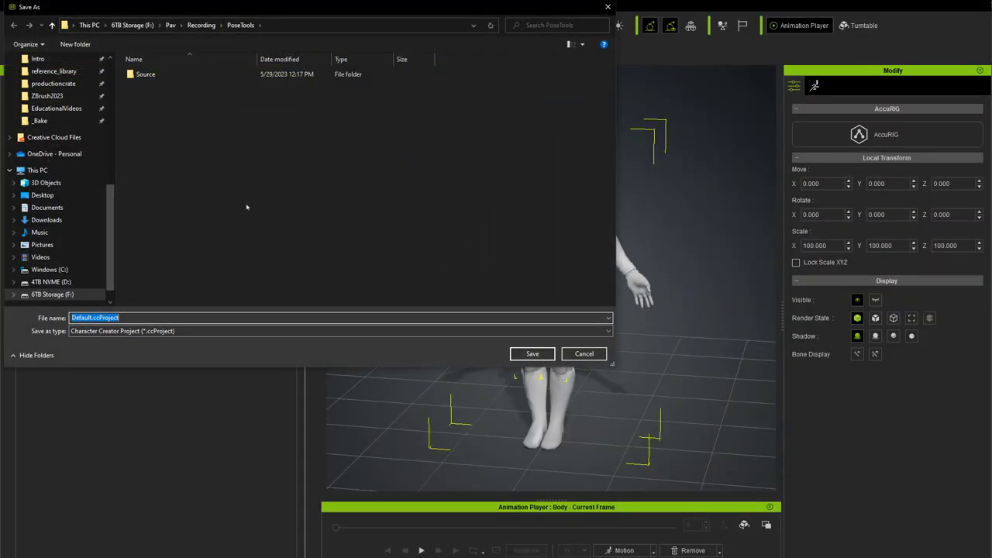
text(DemoSoldier_CC)
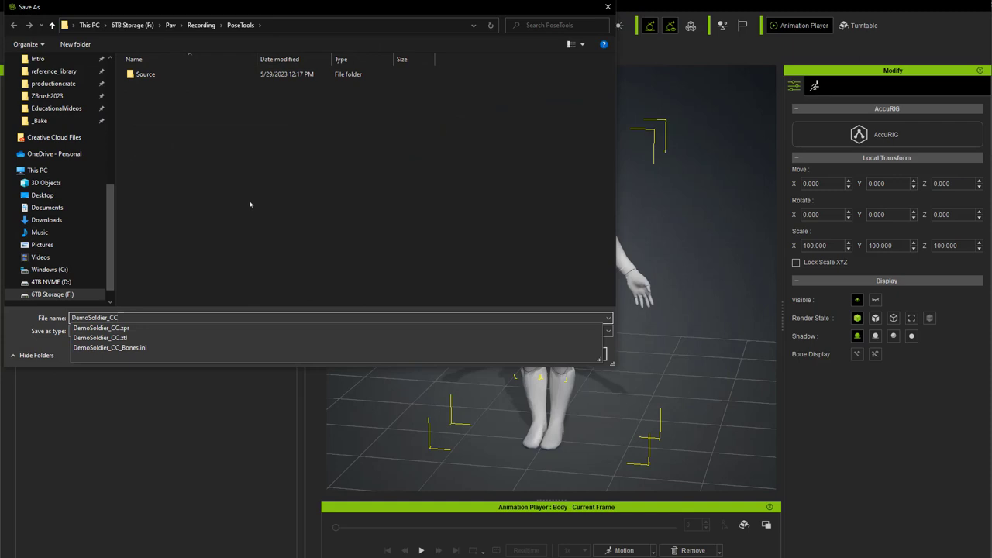
key(Return)
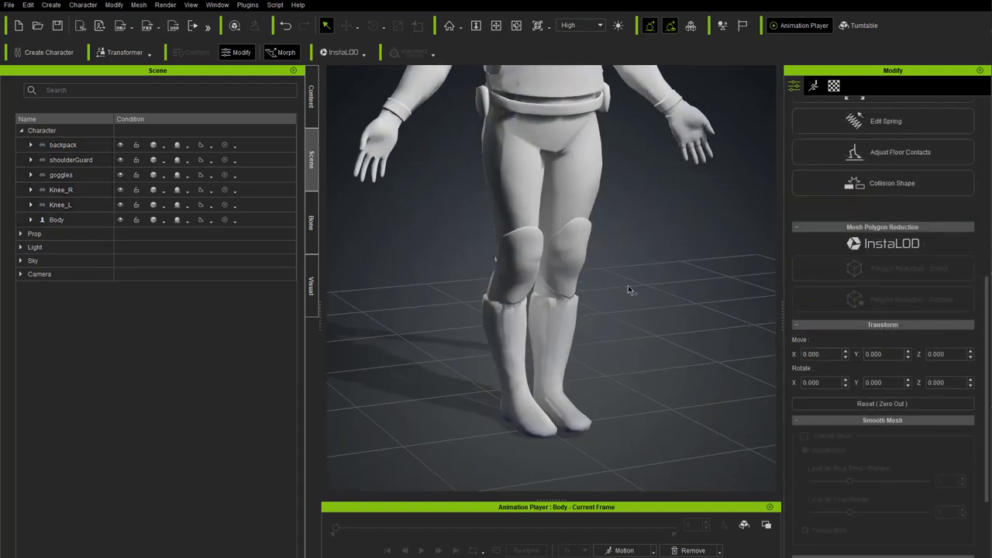
Step: Start Edit Pose on the Body, release the foot locks, try rotating the left knee backward to bend the leg, and undo it
click(813, 86)
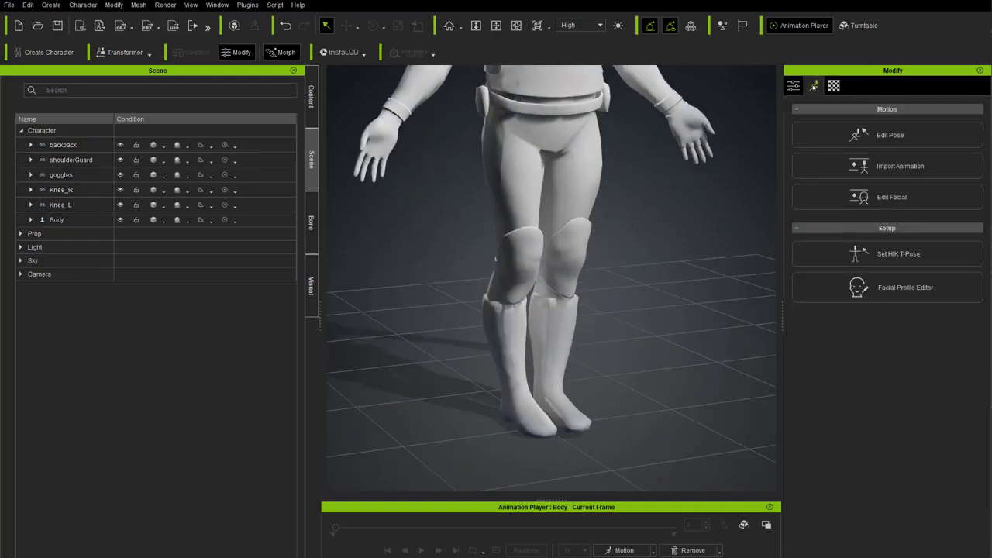
click(890, 136)
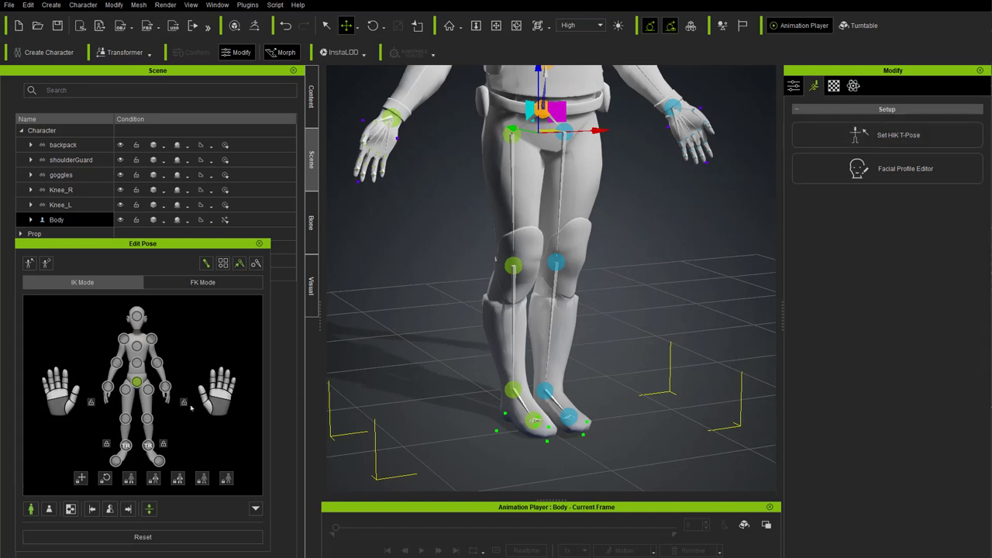
drag(165, 243, 248, 227)
click(556, 264)
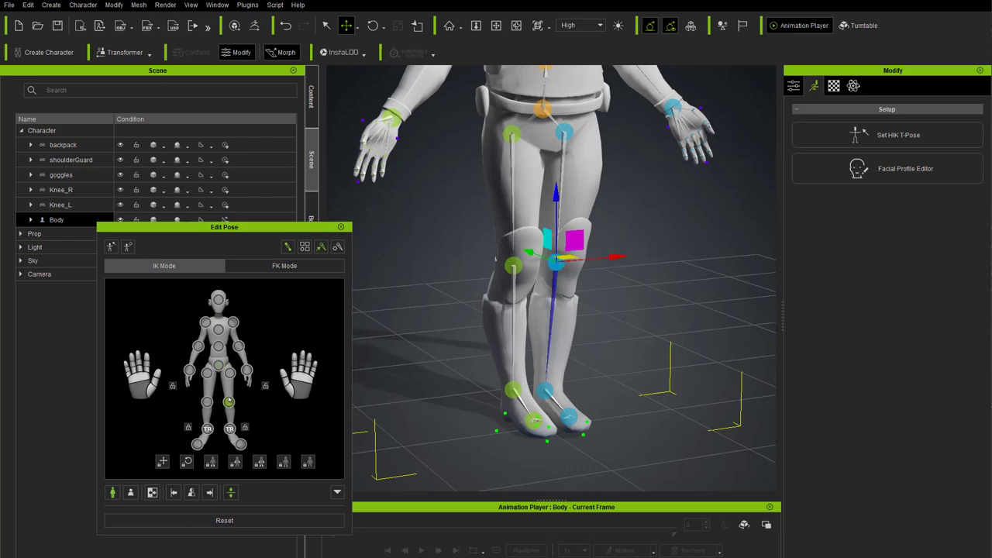
click(188, 427)
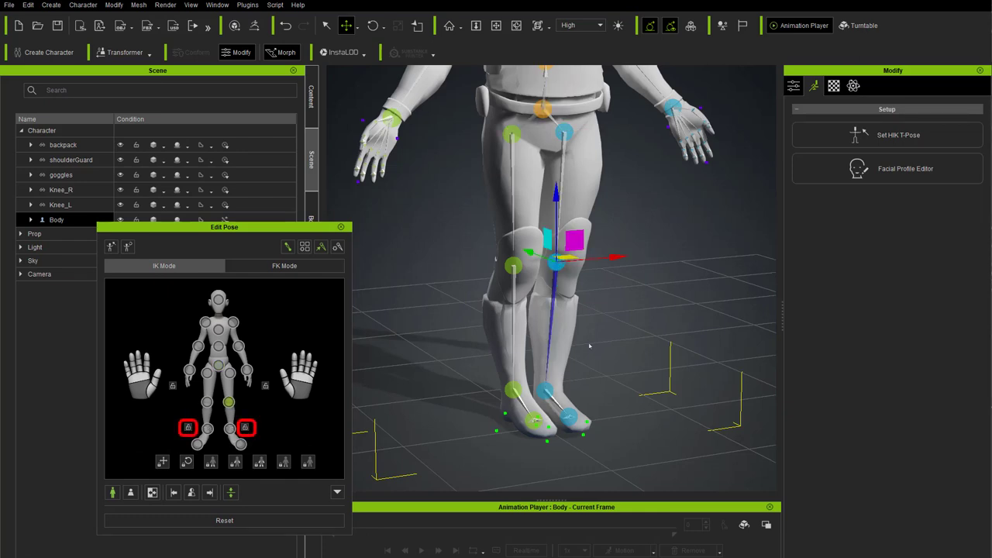
key(e)
drag(580, 221, 596, 306)
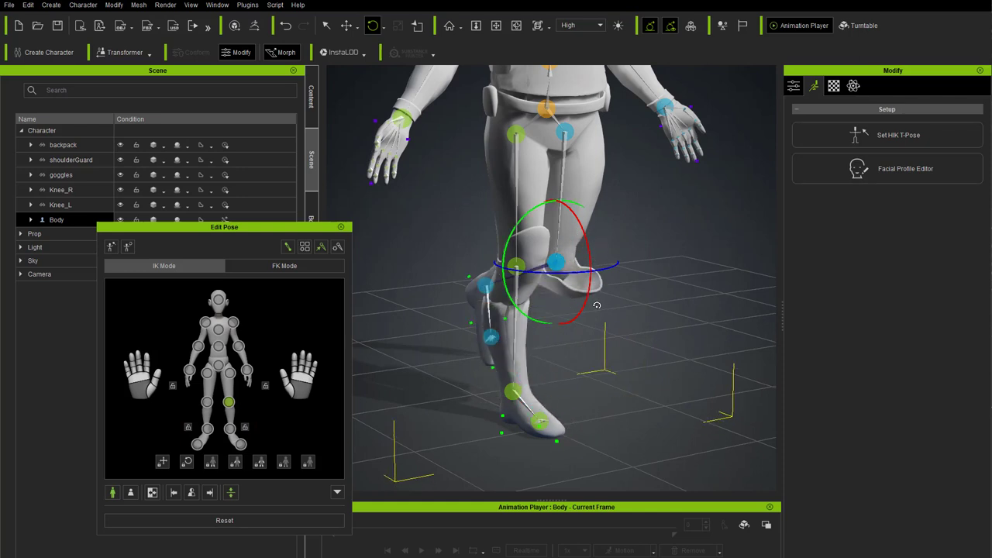
key(ctrl+z)
Step: Try bending the right knee by rotating it backward, undo the rotation, and leave Edit Pose
click(520, 265)
drag(538, 229, 541, 277)
key(ctrl+z)
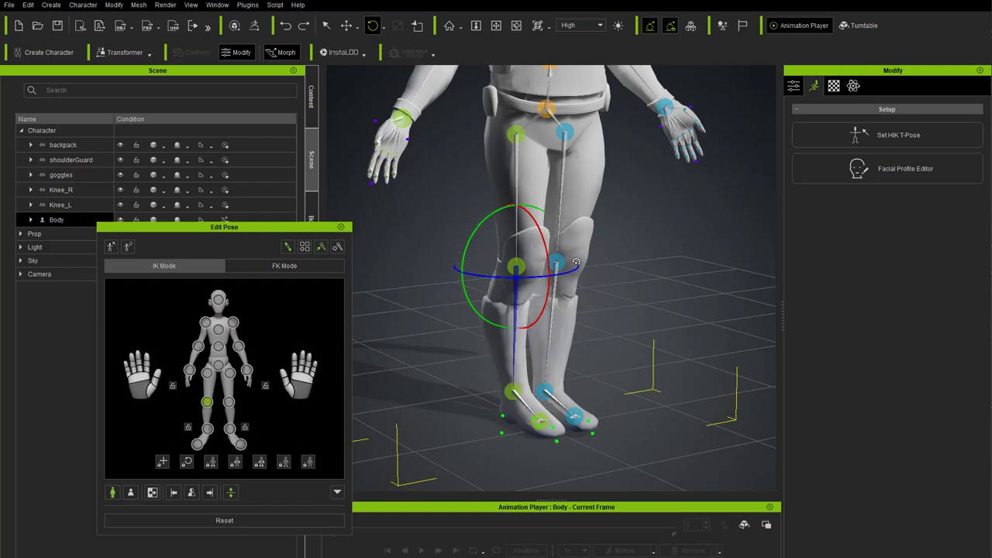
click(340, 227)
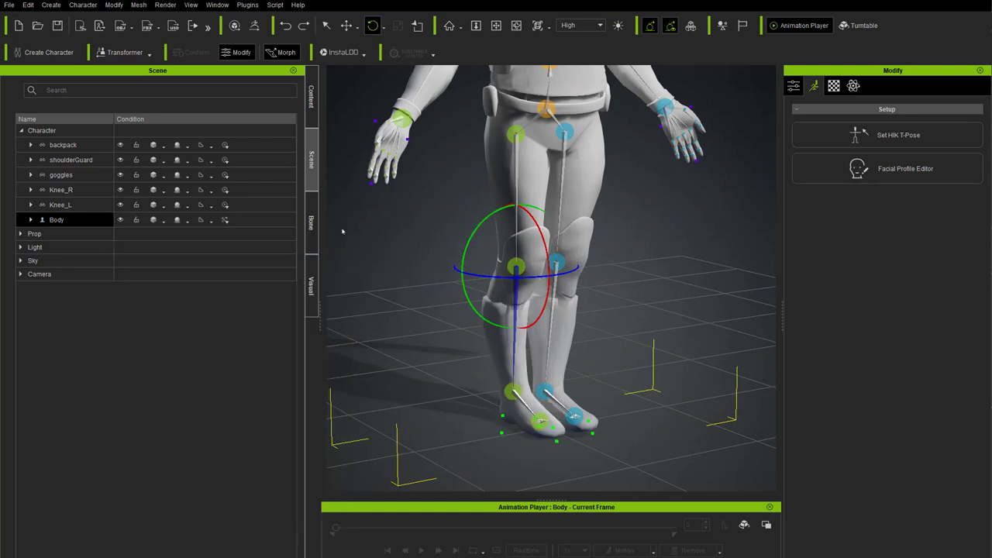
Step: Check which bone the Knee_L pad is attached to in its attachment settings
click(575, 258)
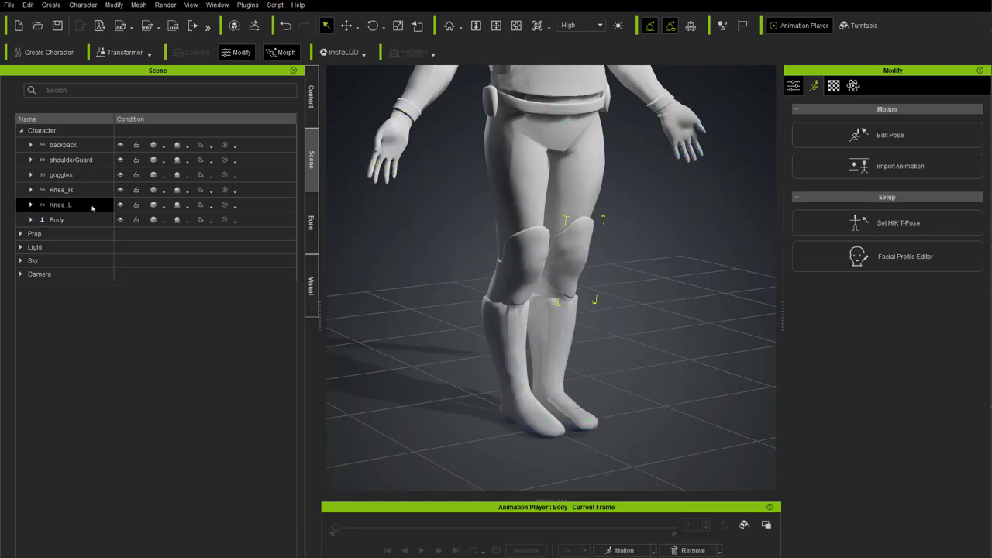
click(793, 86)
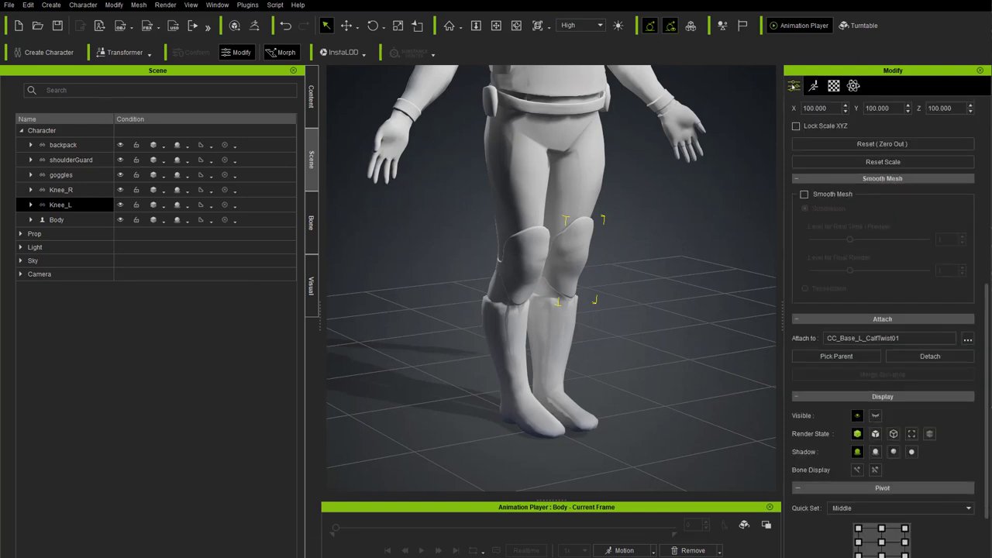
scroll(856, 299, down, 3)
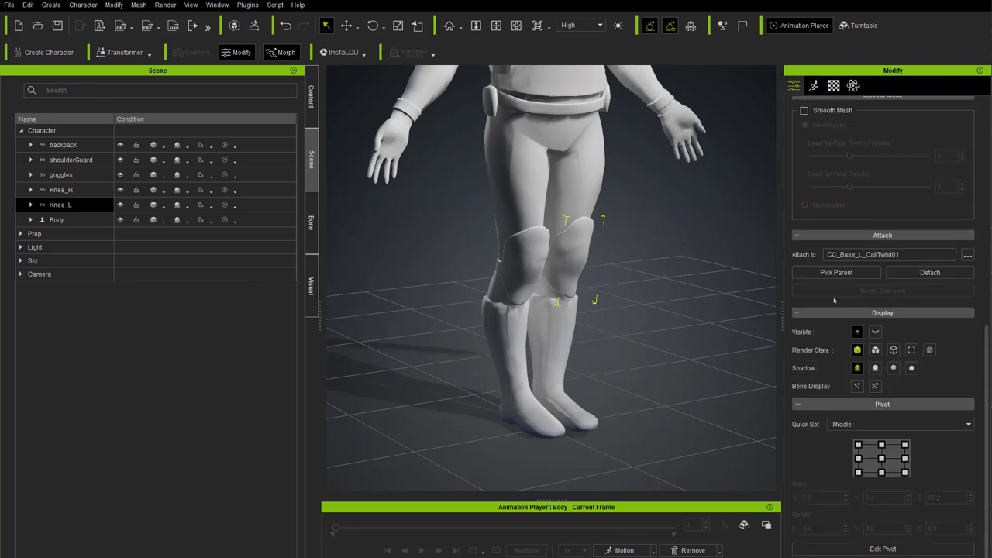
scroll(845, 317, up, 2)
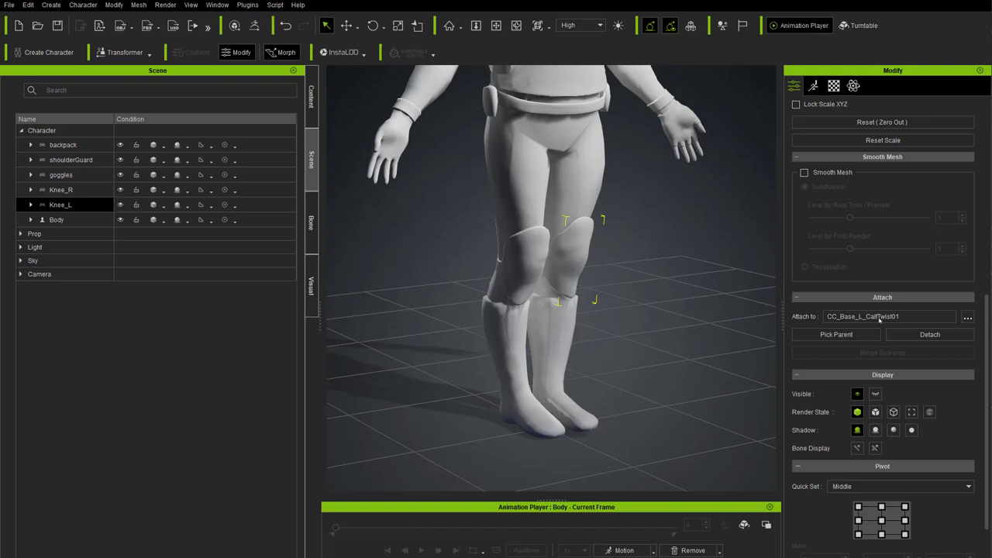
Step: Attach the Knee_R pad to the CC_Base_R_CalfTwist01 bone with no alignment, inheriting move, rotate and scale
click(530, 265)
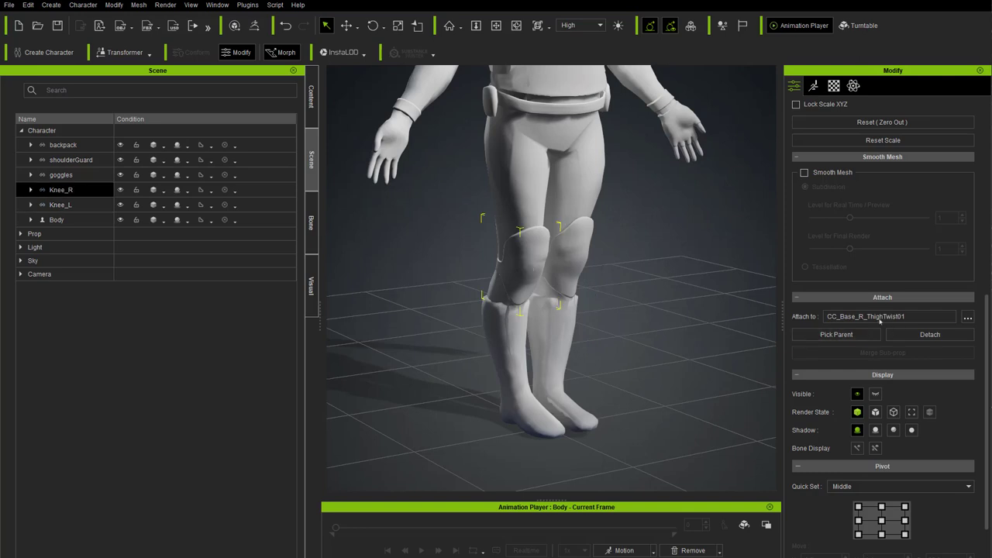
click(847, 339)
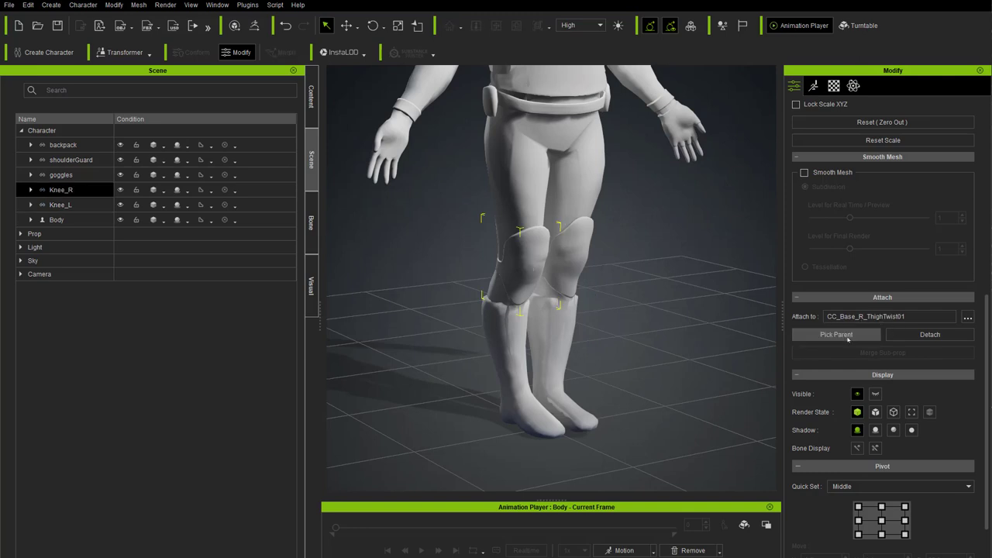
click(513, 262)
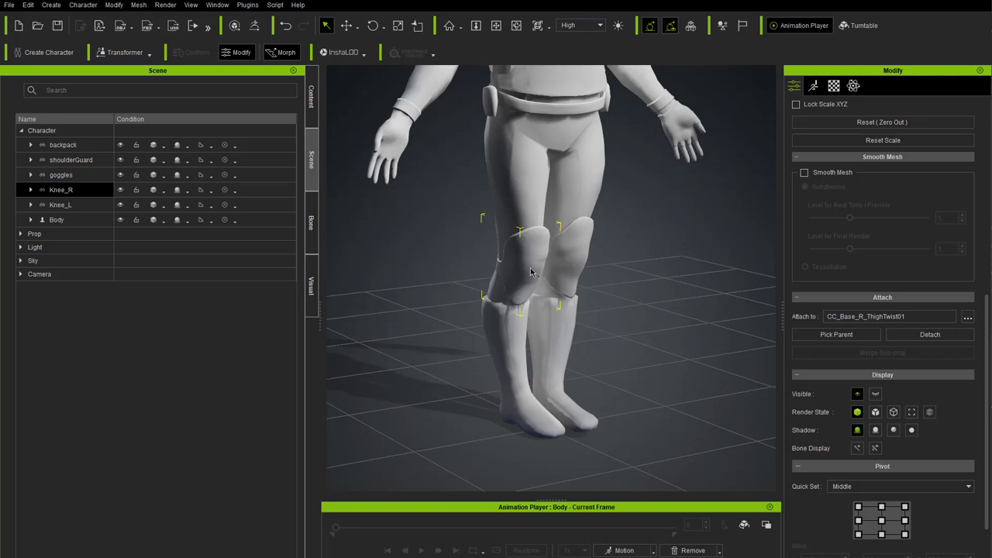
click(967, 317)
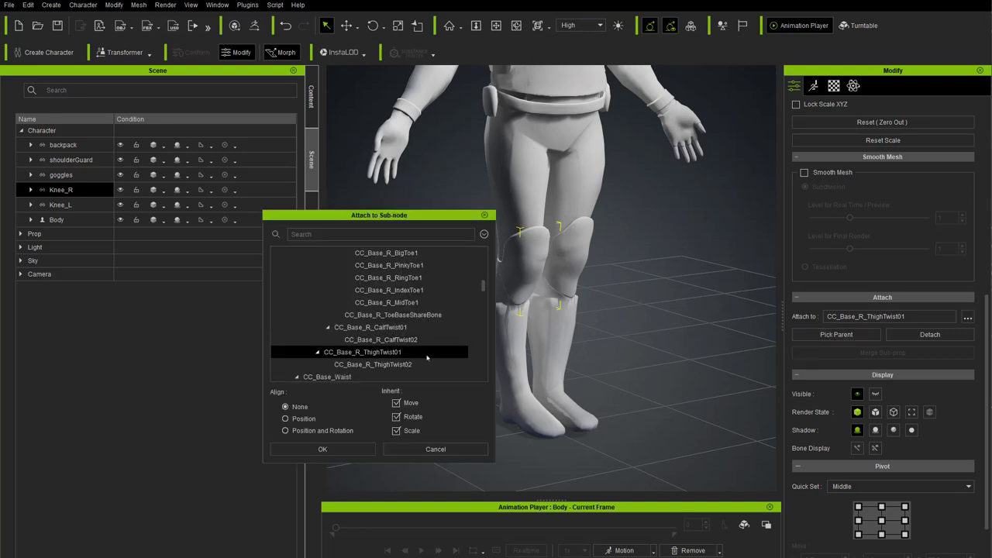
click(388, 328)
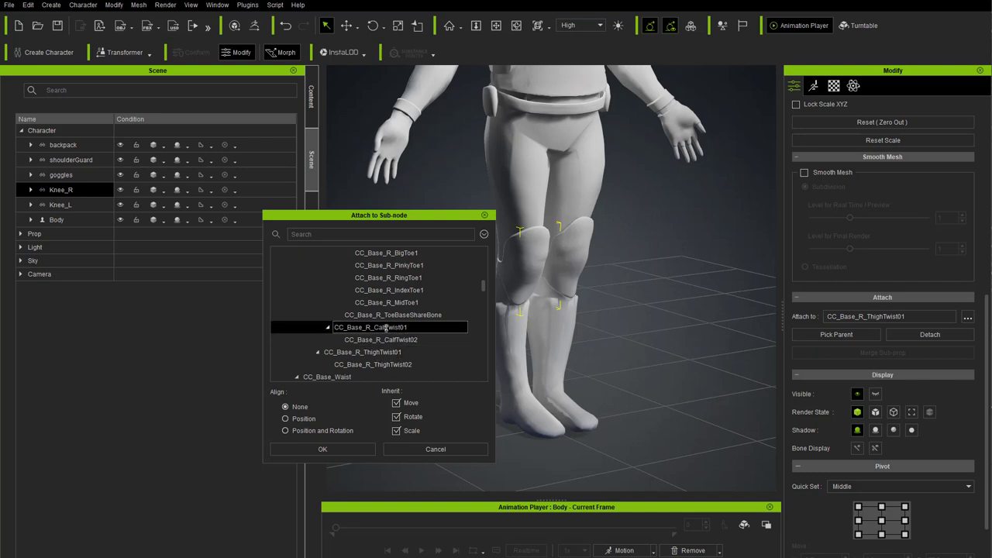
click(333, 451)
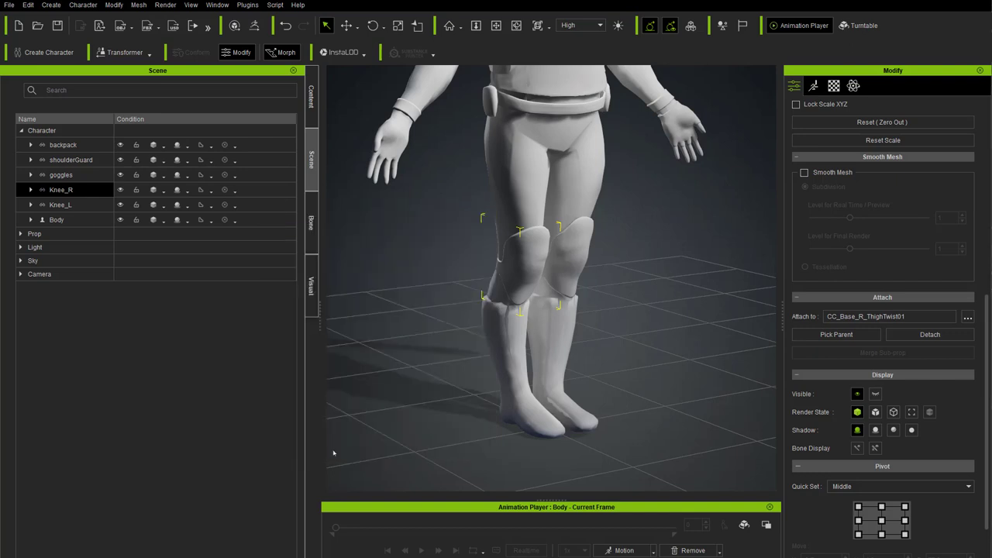
click(813, 85)
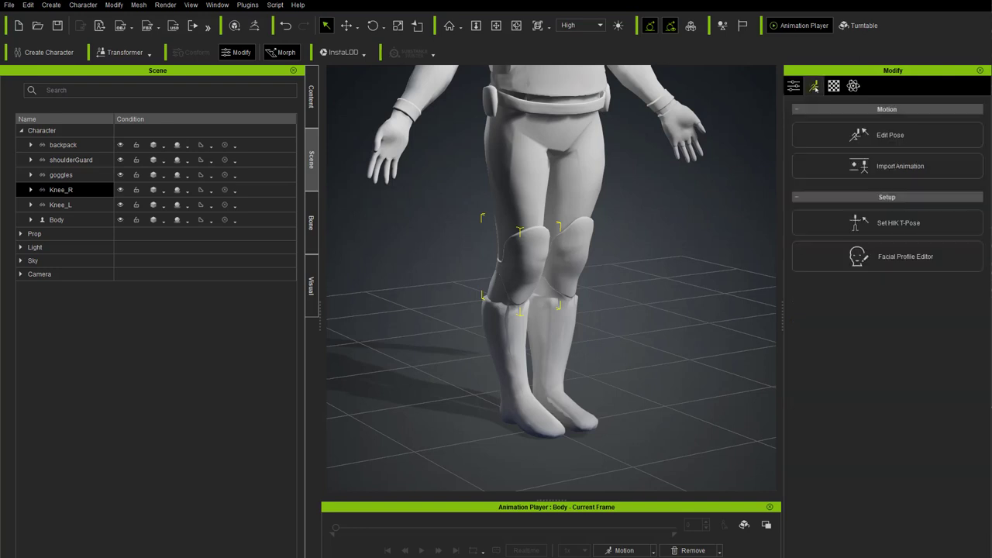
click(887, 134)
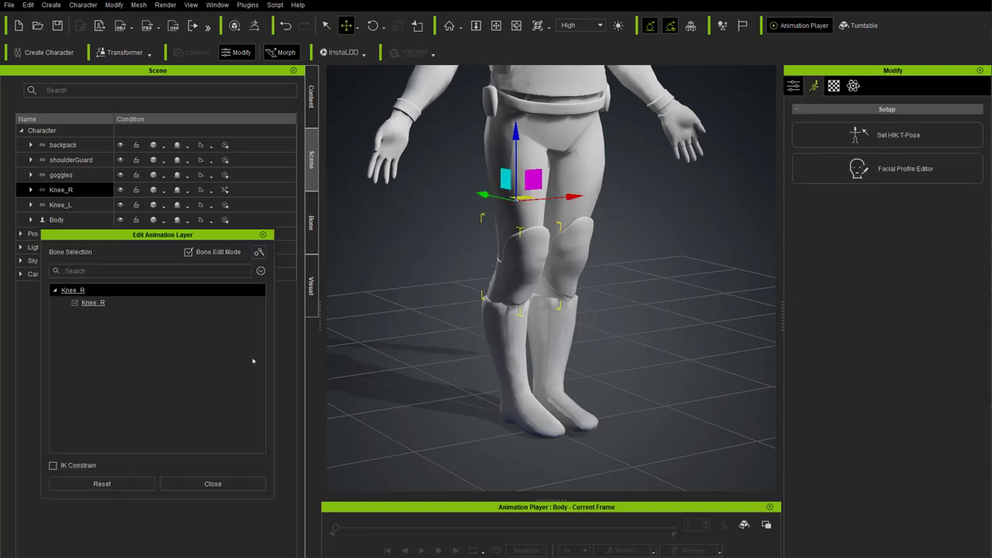
click(262, 234)
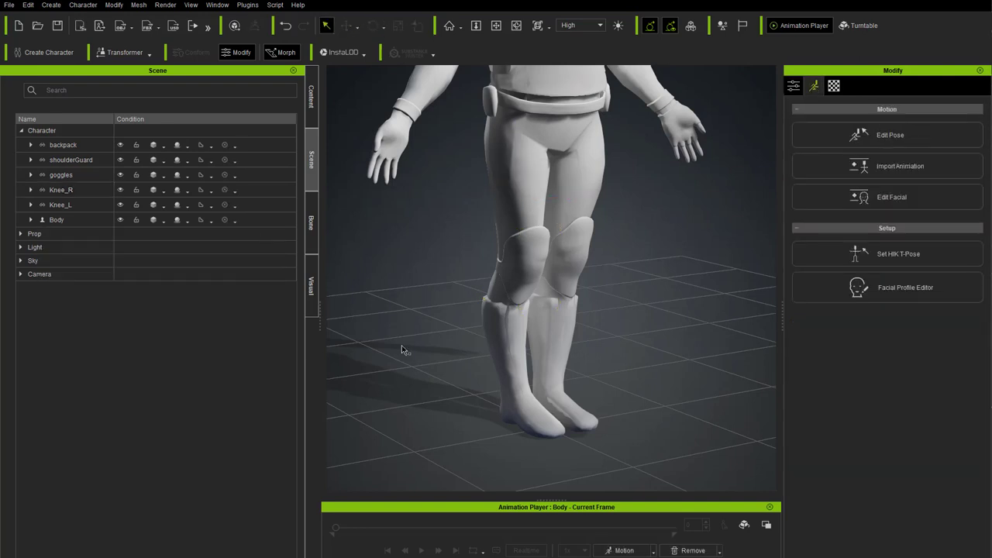
Step: Test the reattached Knee_R pad by bending the Body's right knee in Edit Pose, and undo the rotation
click(889, 134)
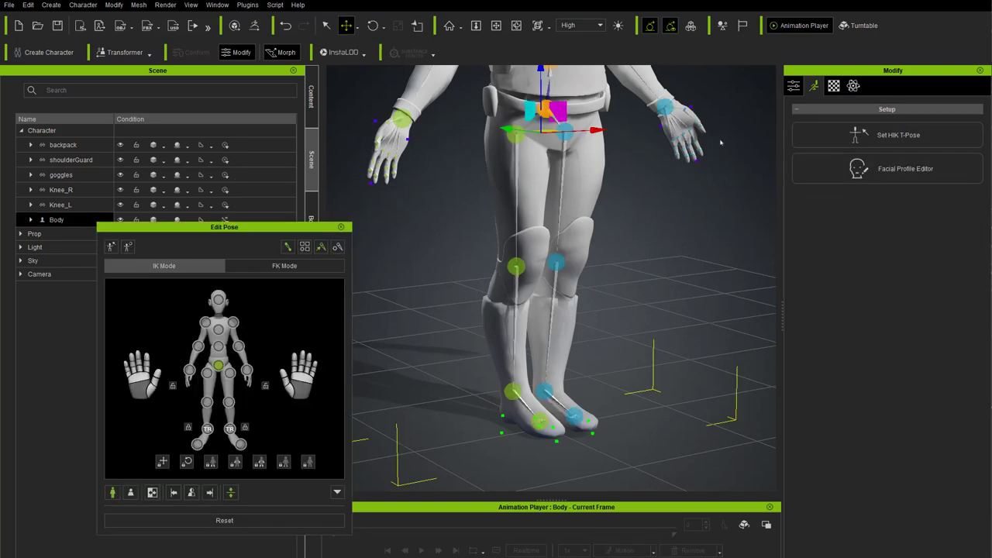
click(207, 402)
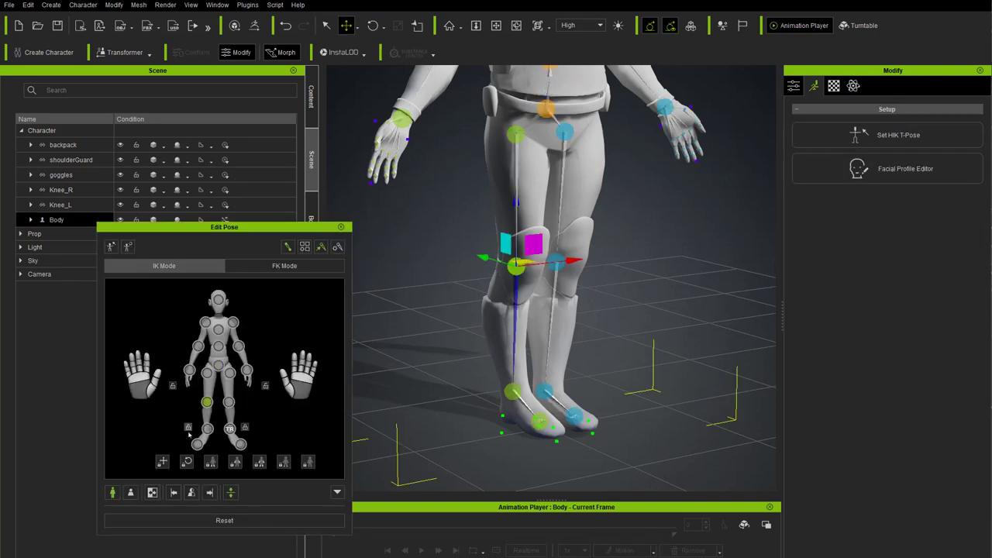
key(e)
drag(544, 267, 533, 278)
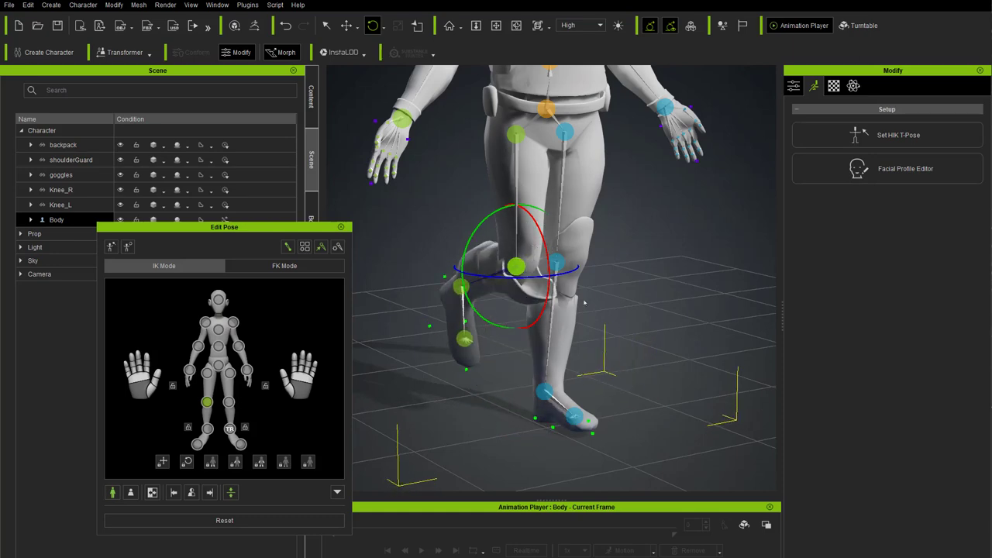
key(ctrl+z)
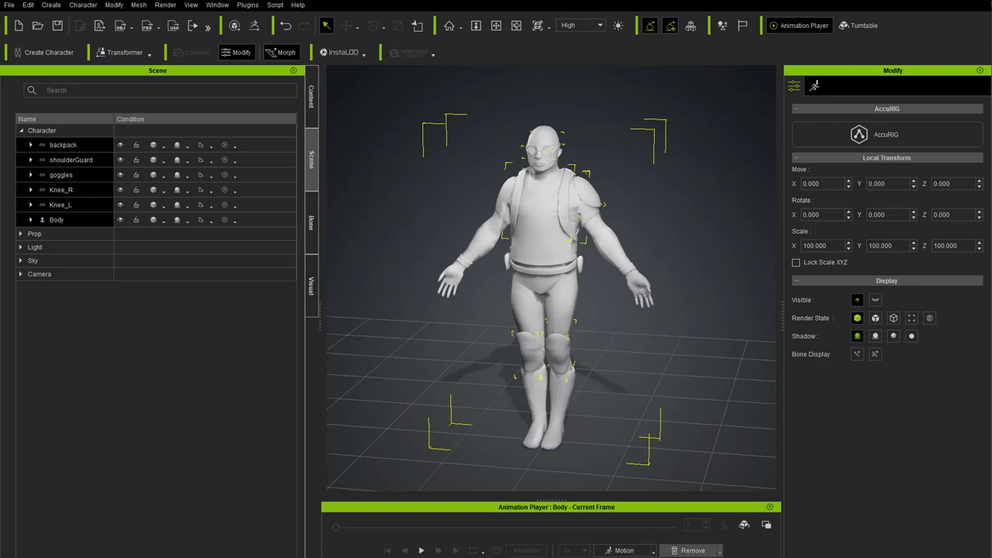
Step: Apply the calibration T-pose to the selected Body and gear
click(654, 550)
mouse_move(662, 439)
click(706, 441)
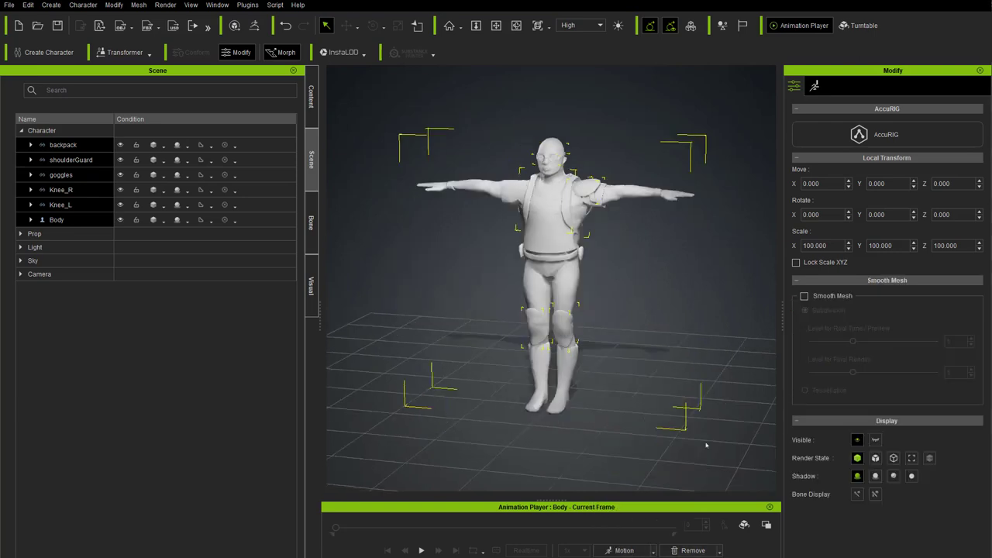
Step: Apply the calibration A-pose to the Body and gear, and restore the bind pose
click(653, 550)
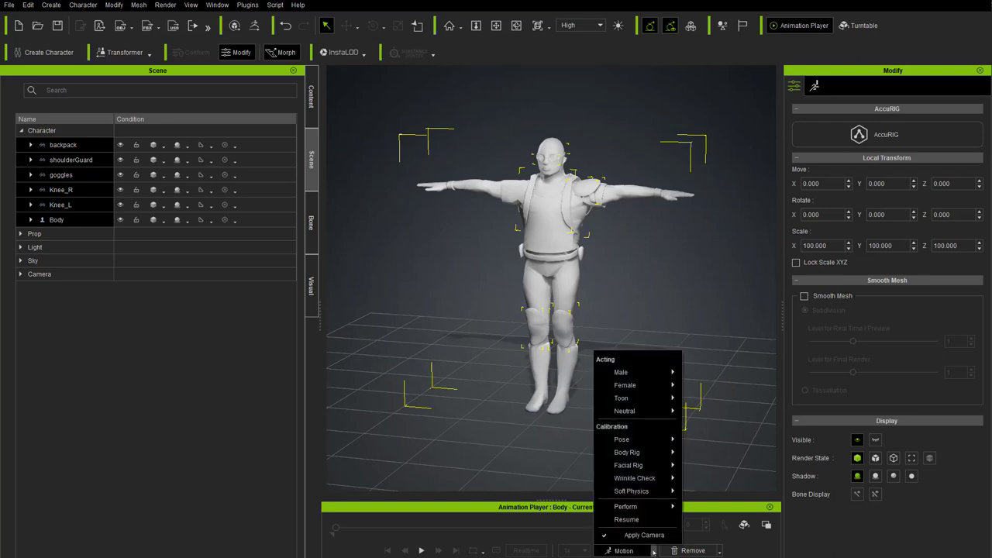
mouse_move(657, 441)
click(707, 452)
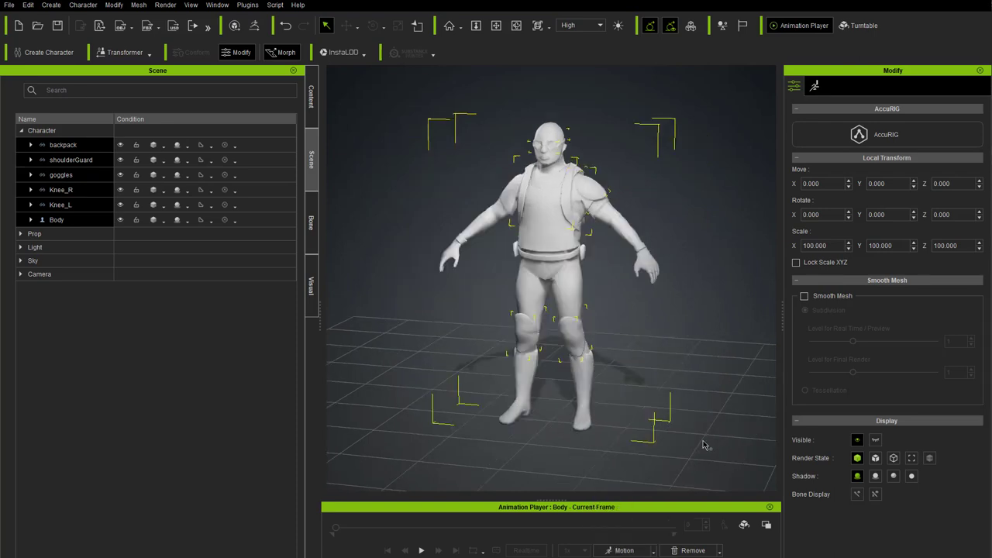
click(720, 551)
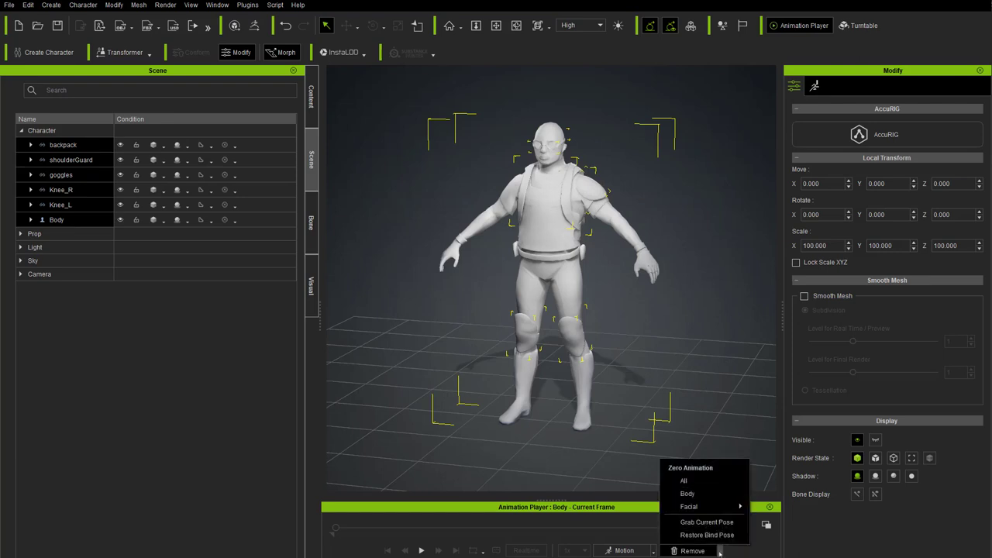
click(702, 535)
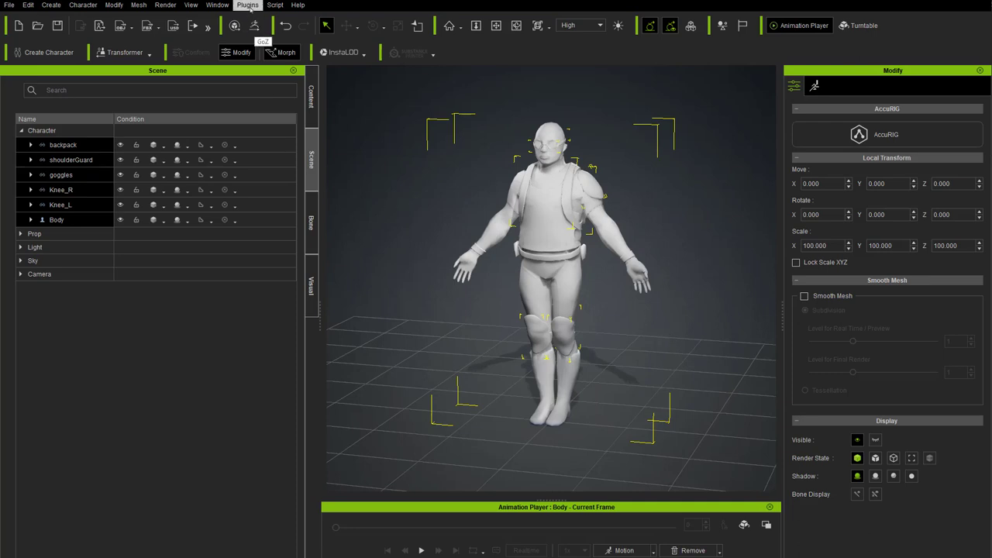
Step: Send the T/A-Pose of the selected characters to ZBrush Pose Tools through ZBrush Pose Link
click(248, 5)
mouse_move(257, 46)
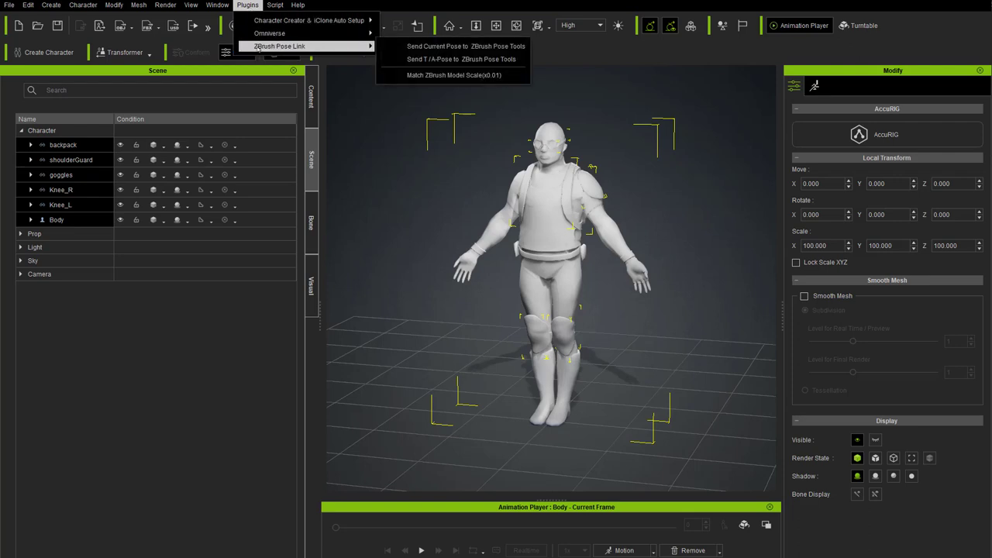
click(446, 60)
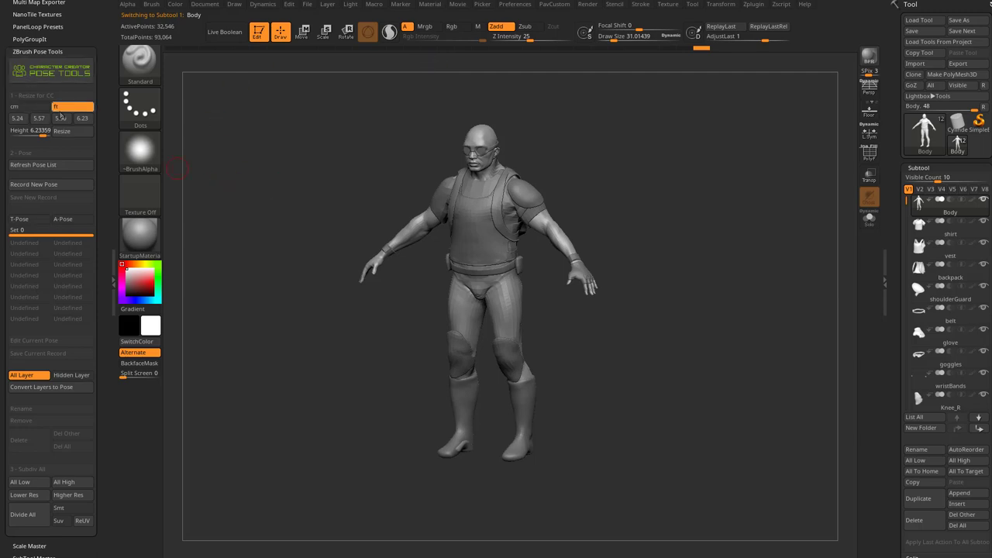
Step: Apply the transferred T-Pose and the A-Pose to the character and gear with ZBrush Pose Tools
scroll(74, 130, down, 2)
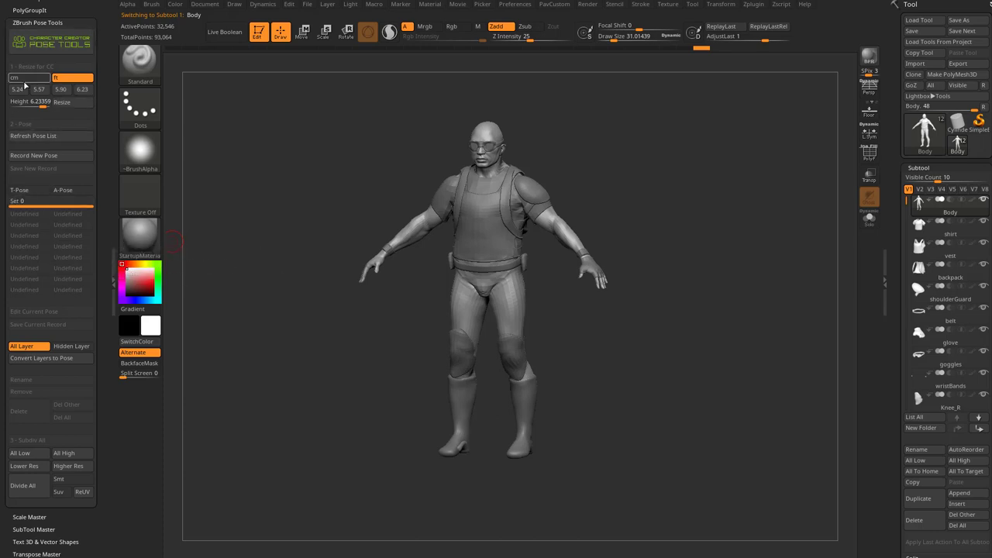
click(20, 190)
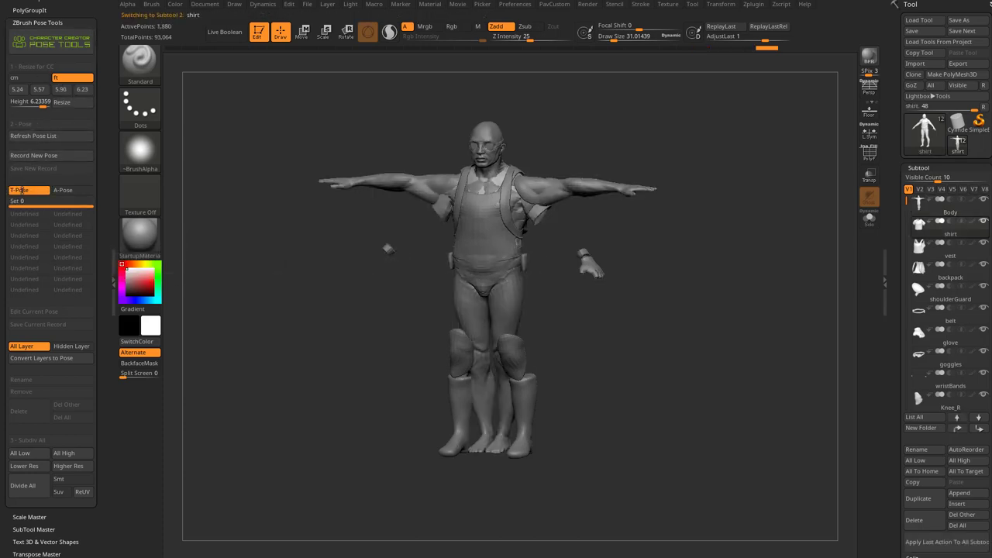
click(64, 190)
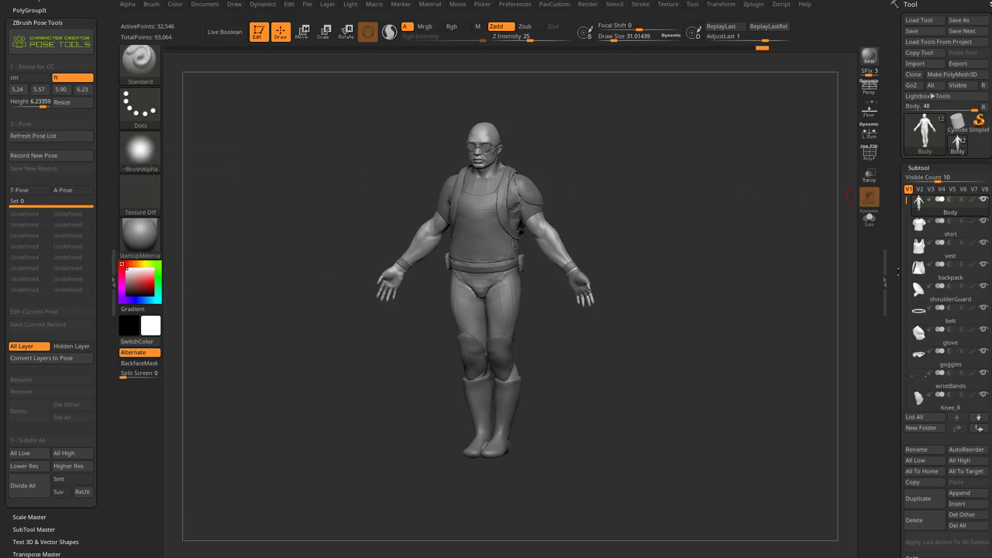
Step: Examine the CCPose_T-Pose and CCPose_A-Pose entries among the Body subtool's layers
scroll(912, 94, down, 10)
scroll(912, 93, down, 1)
key(shift)
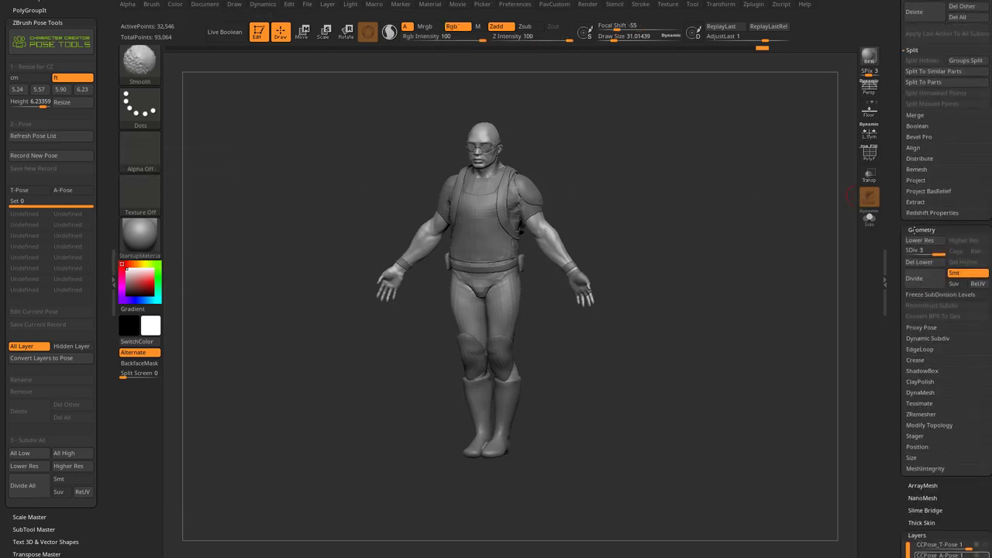
shift+click(916, 535)
drag(896, 476, 897, 347)
scroll(897, 346, down, 1)
click(899, 289)
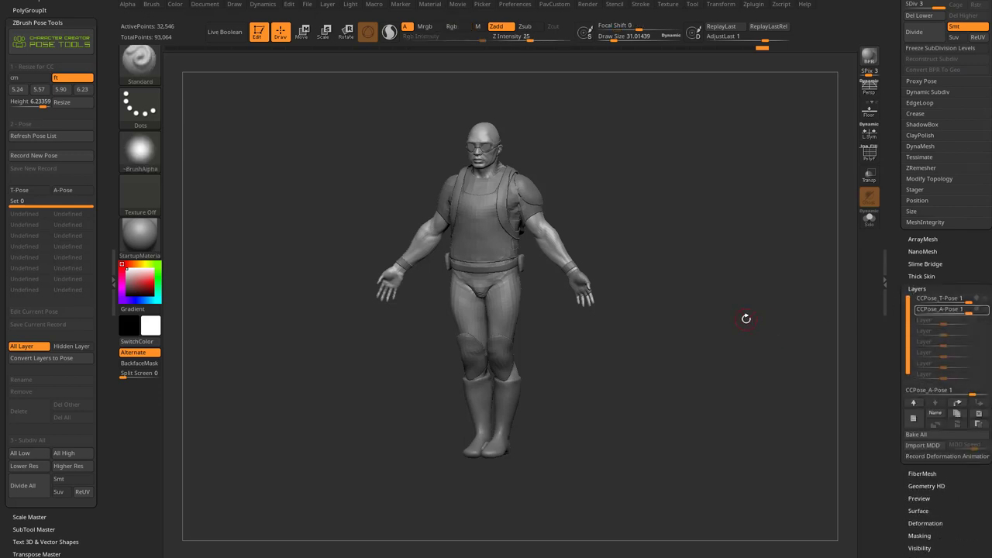
click(939, 298)
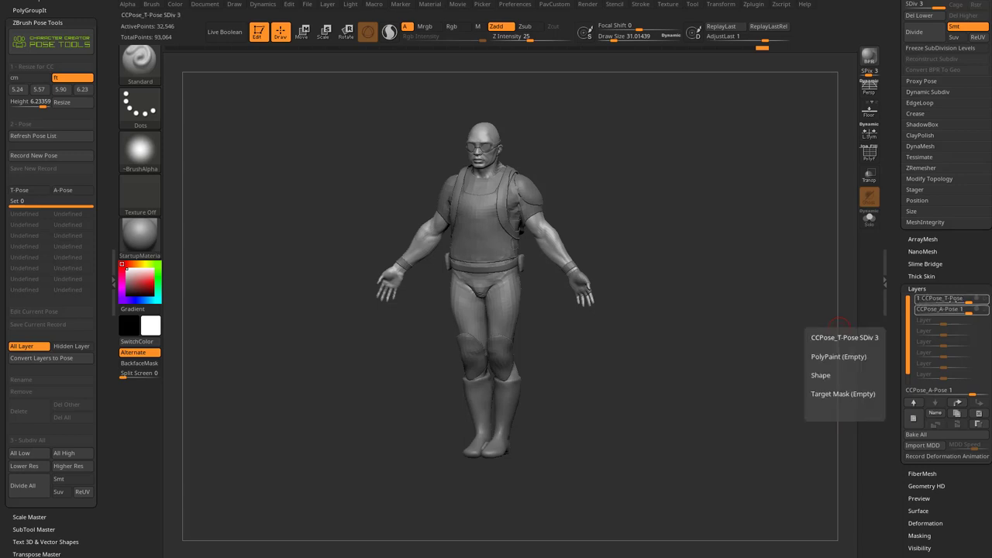
click(939, 309)
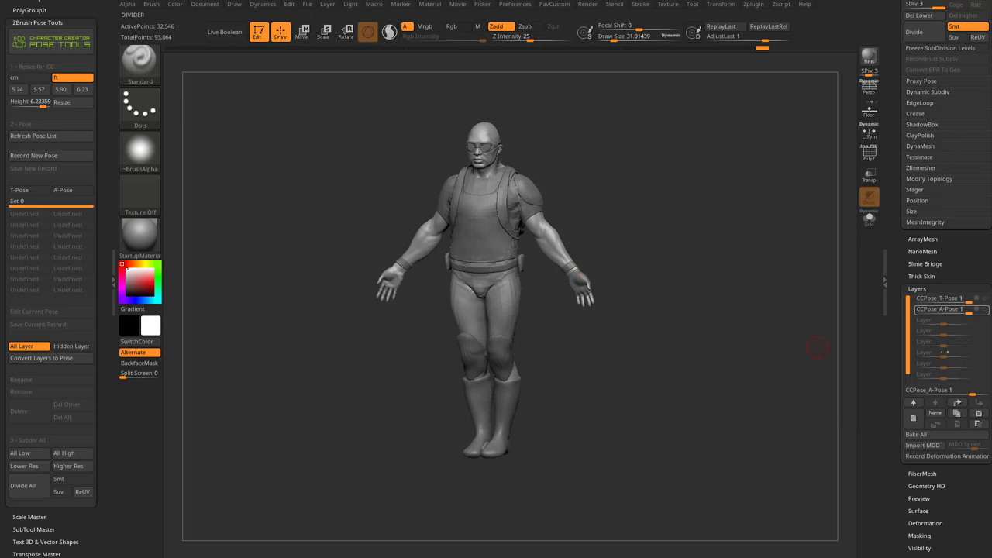
Step: Go through the gear subtools, including the vest, shirt, glove and Knee_L, and check each one's T-Pose and A-Pose layers
alt+click(483, 204)
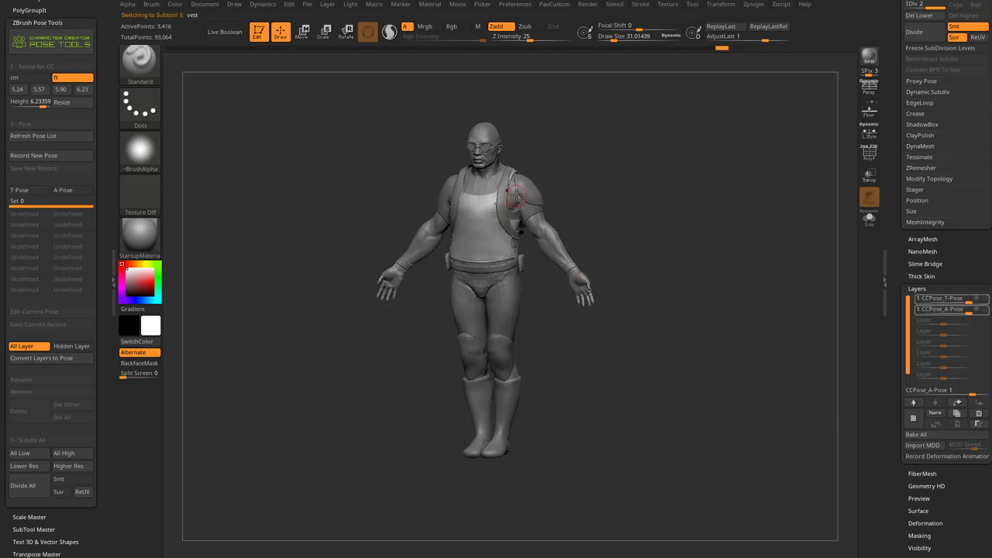
alt+click(482, 179)
key(Down)
key(Down)
key(Down)
key(Down)
key(Down)
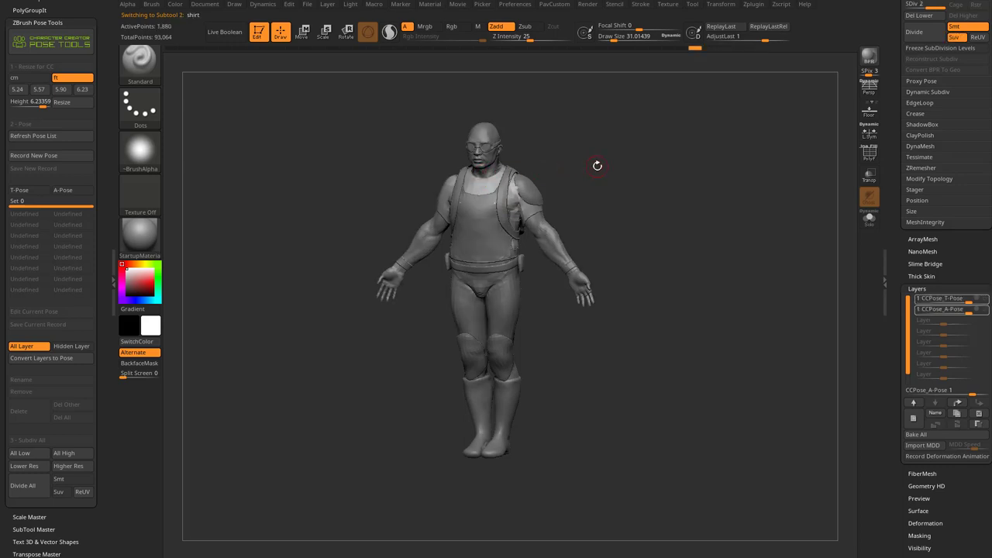
key(Down)
key(Down)
key(Down)
key(Down)
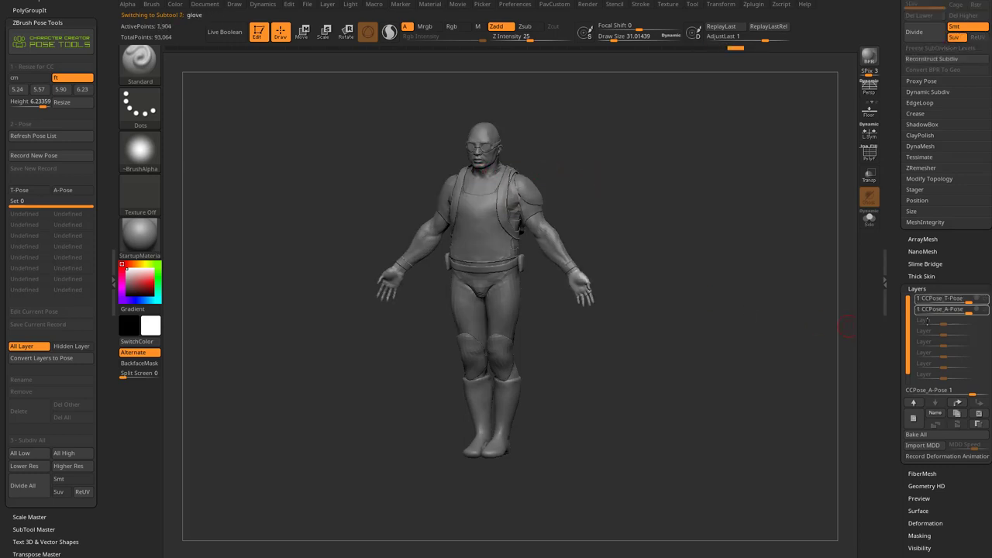
key(Up)
key(Up)
key(Up)
key(Up)
key(Up)
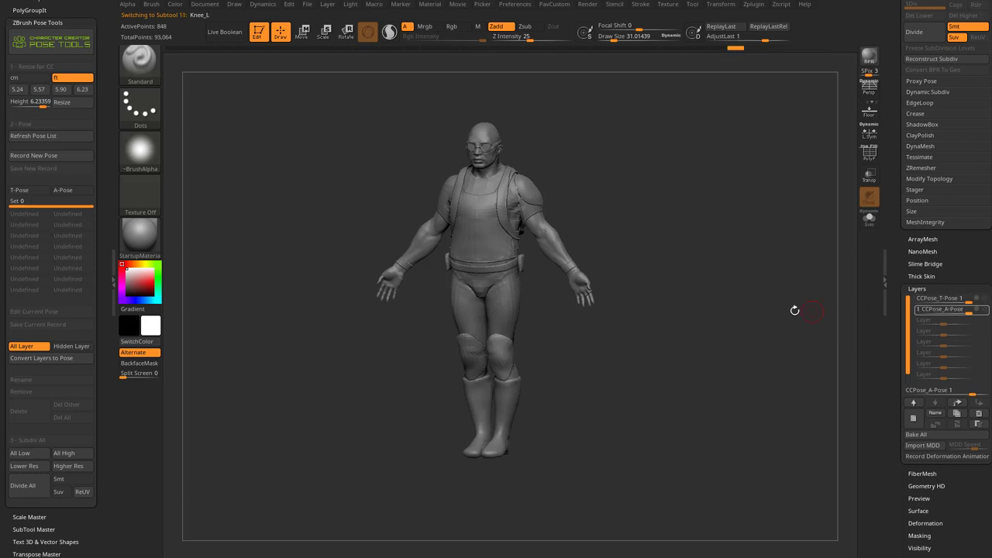
key(Up)
key(Up)
key(Up)
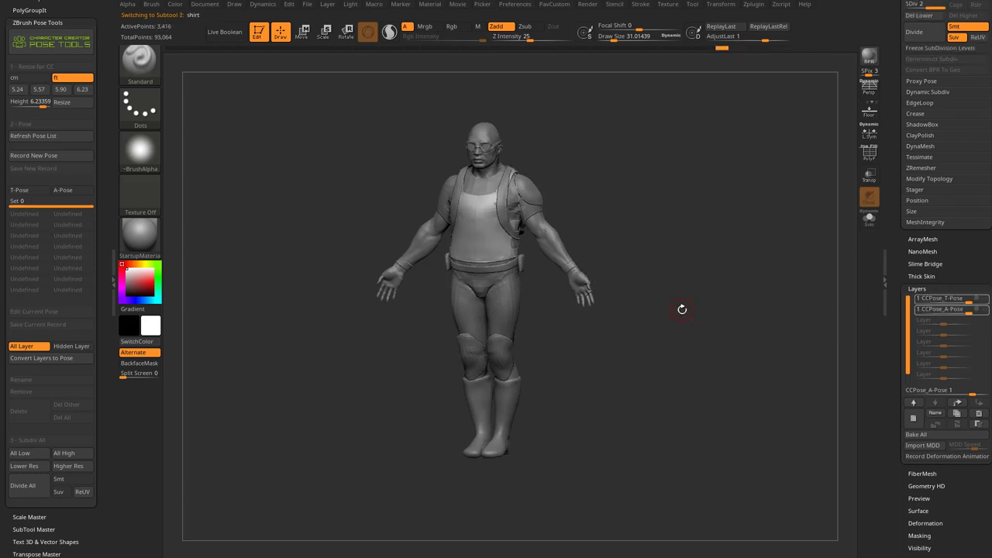
mouse_move(946, 299)
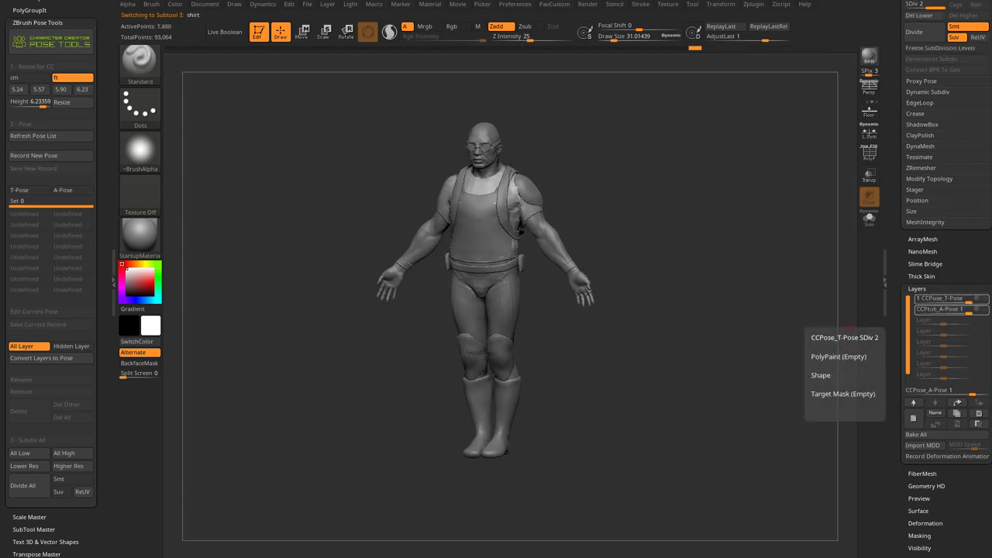
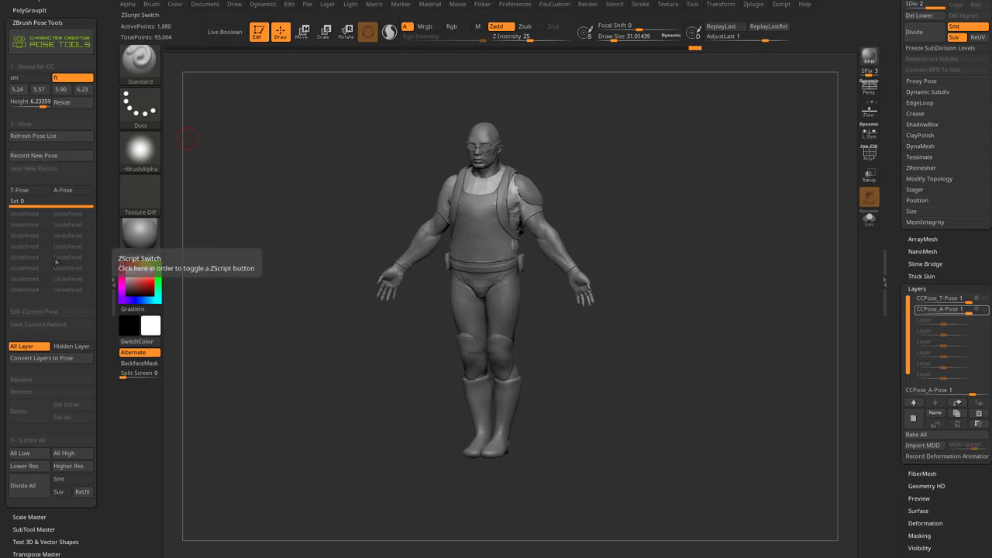
Step: Switch to Character Creator and apply the DanceTurn_M soft physics calibration motion to the selected character and gear
alt+click(496, 246)
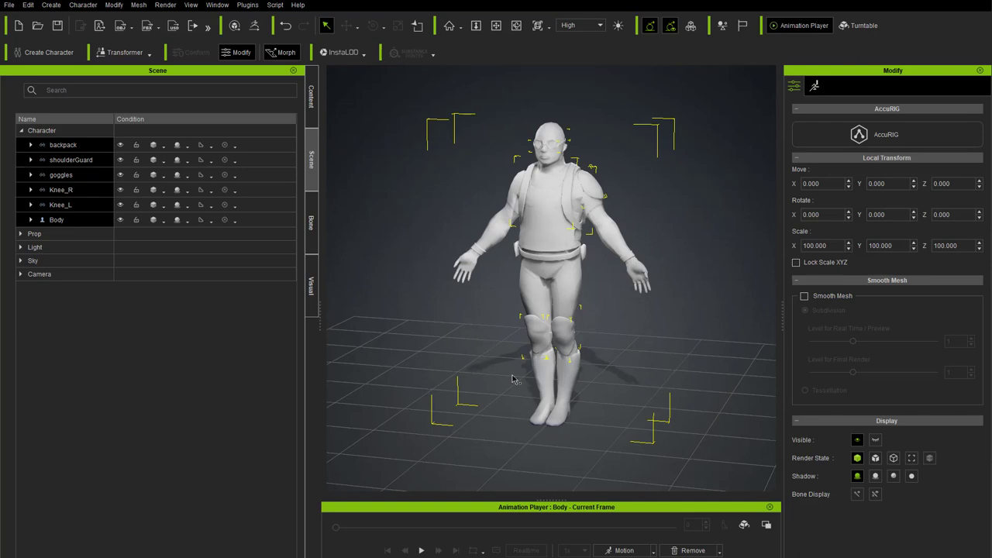
click(655, 552)
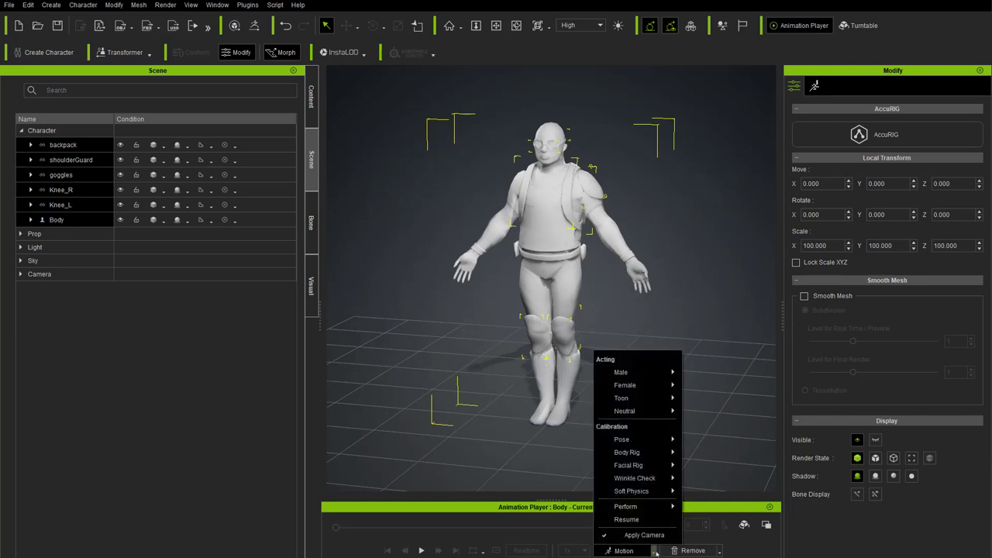
mouse_move(657, 494)
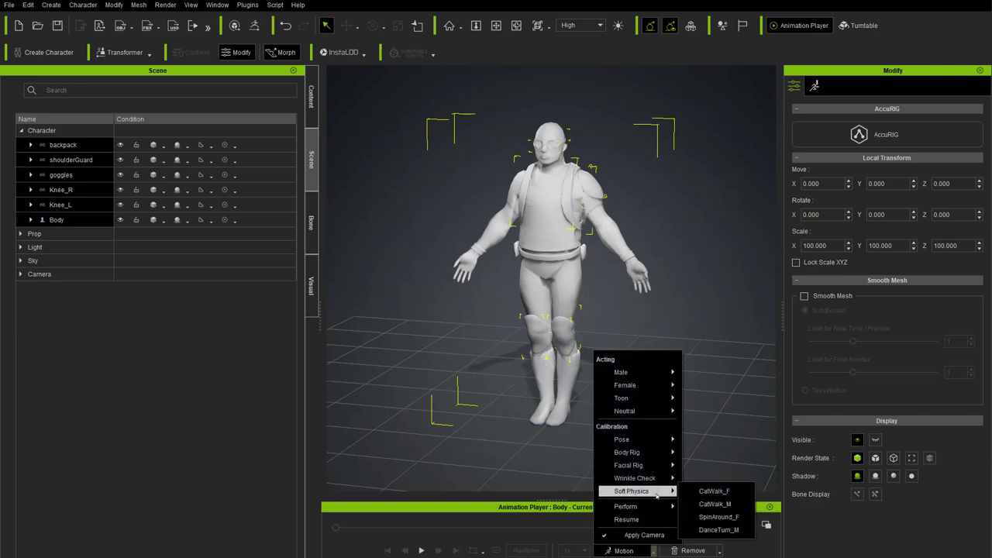
click(717, 530)
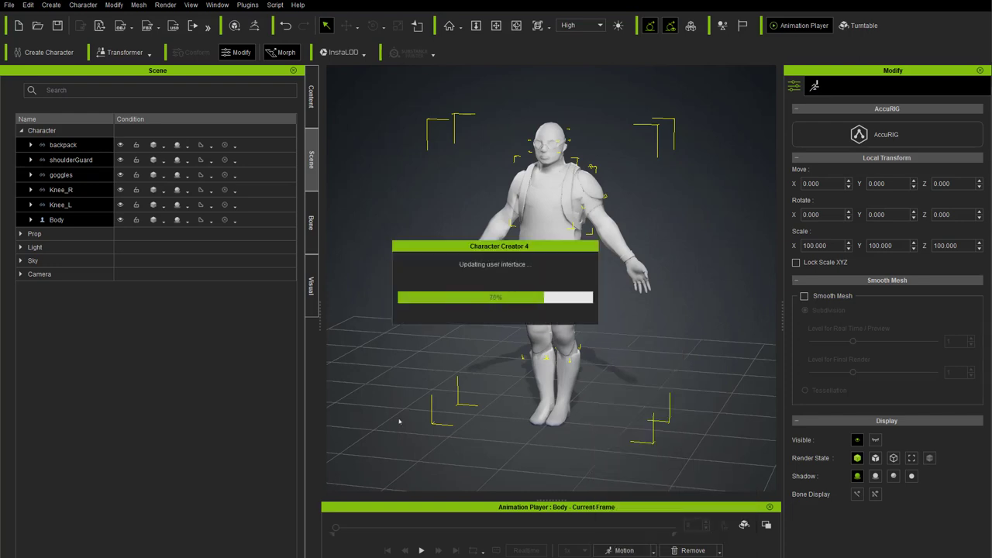
Step: Play the DanceTurn_M motion, stop it, and park the timeline on the arm-crossing pose at frame 230
click(421, 550)
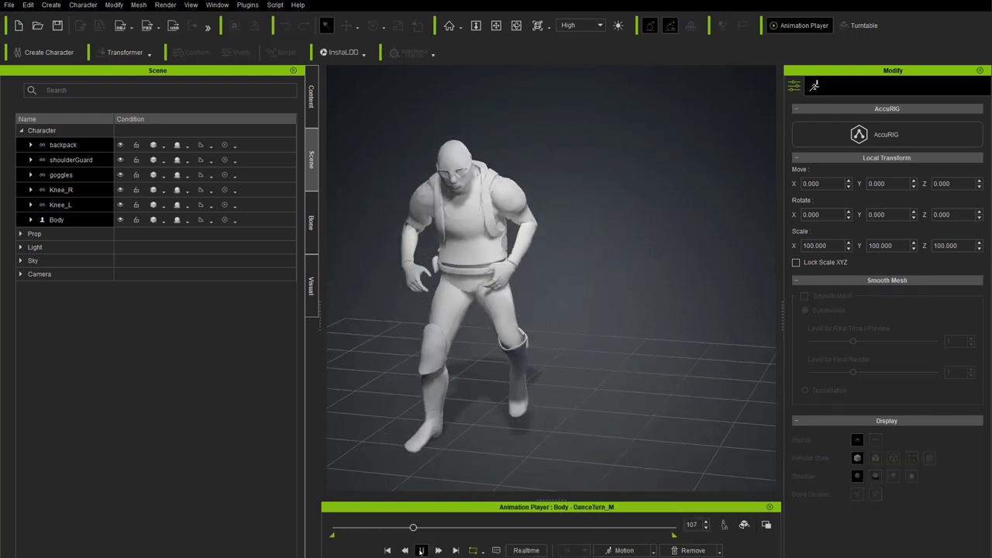
click(420, 550)
click(421, 549)
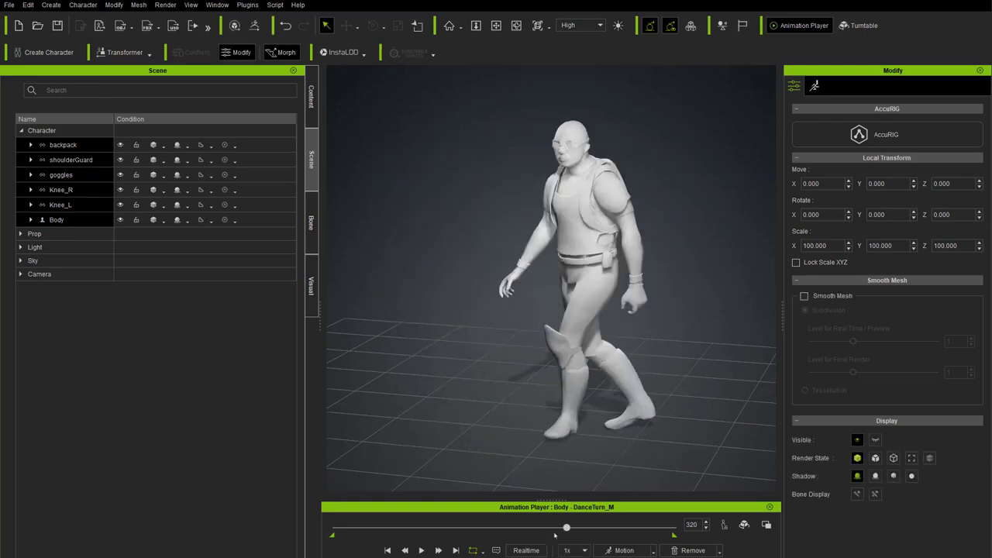
drag(546, 528, 503, 527)
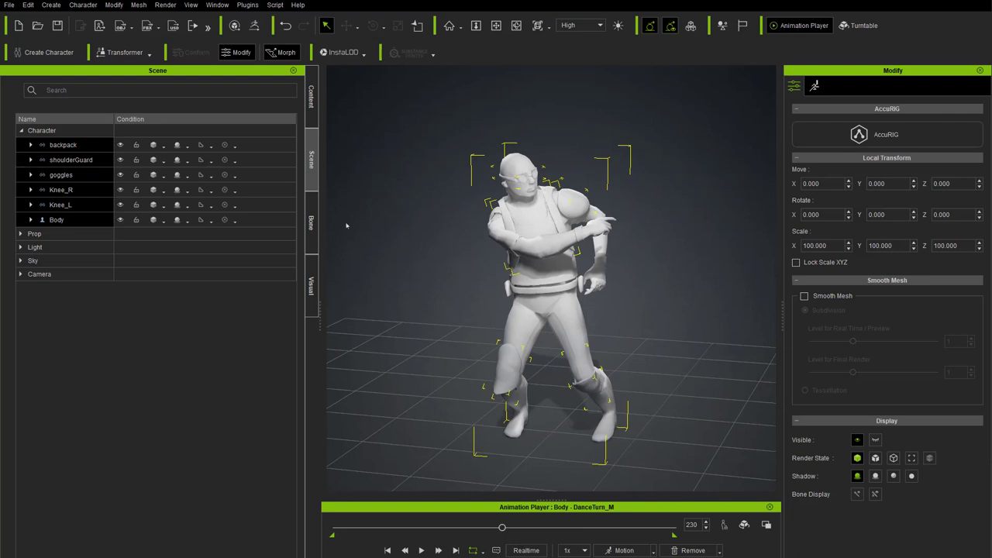
Step: Send the current pose to ZBrush Pose Tools through ZBrush Pose Link and check its pose layer in ZBrush
click(247, 5)
mouse_move(259, 47)
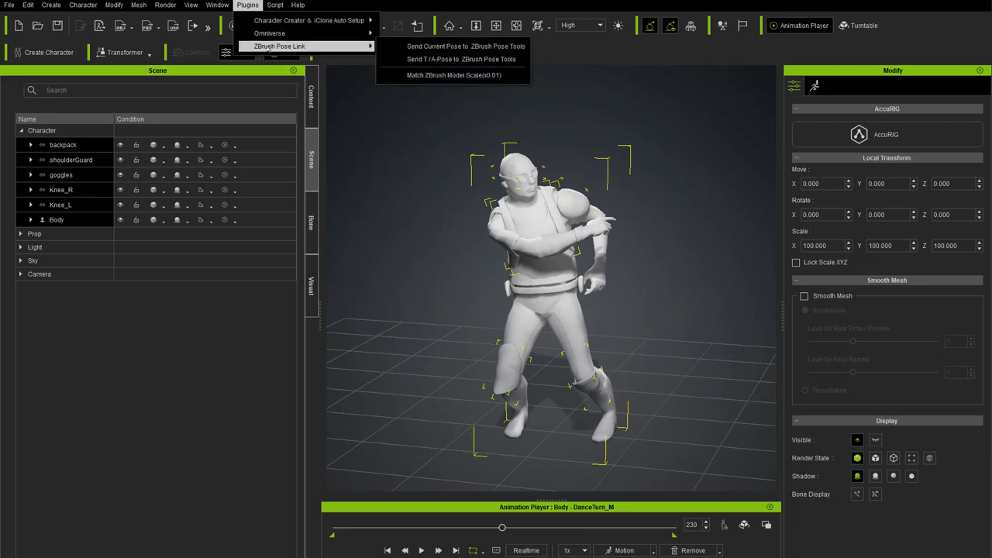
click(460, 46)
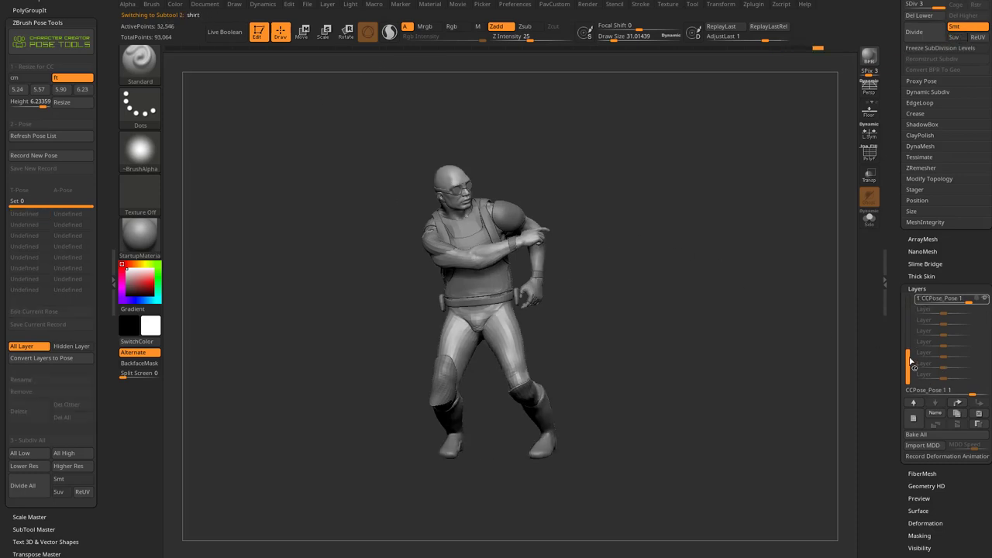
drag(909, 359, 909, 306)
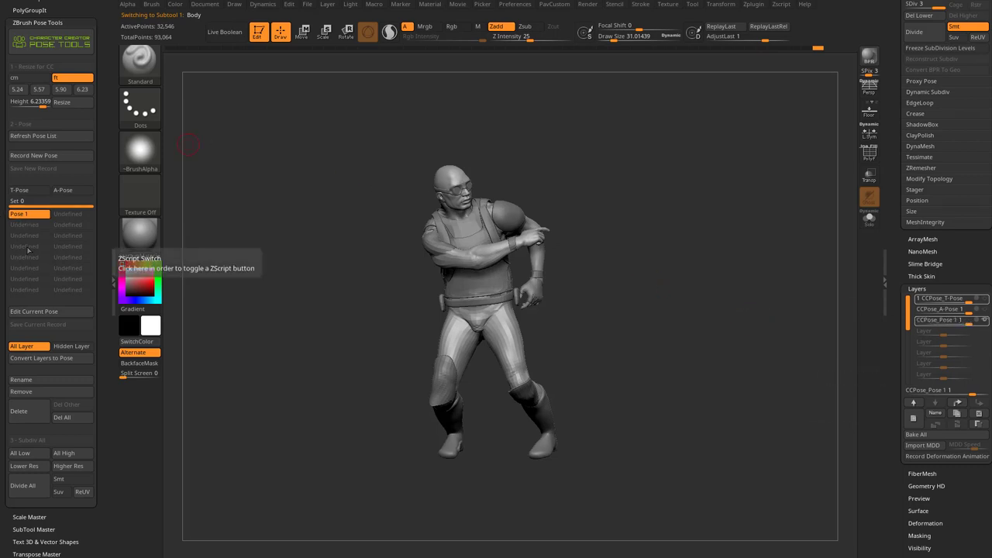
Step: Rename the transferred Pose 1 as Pointing in ZBrush Pose Tools and toggle that pose
click(31, 215)
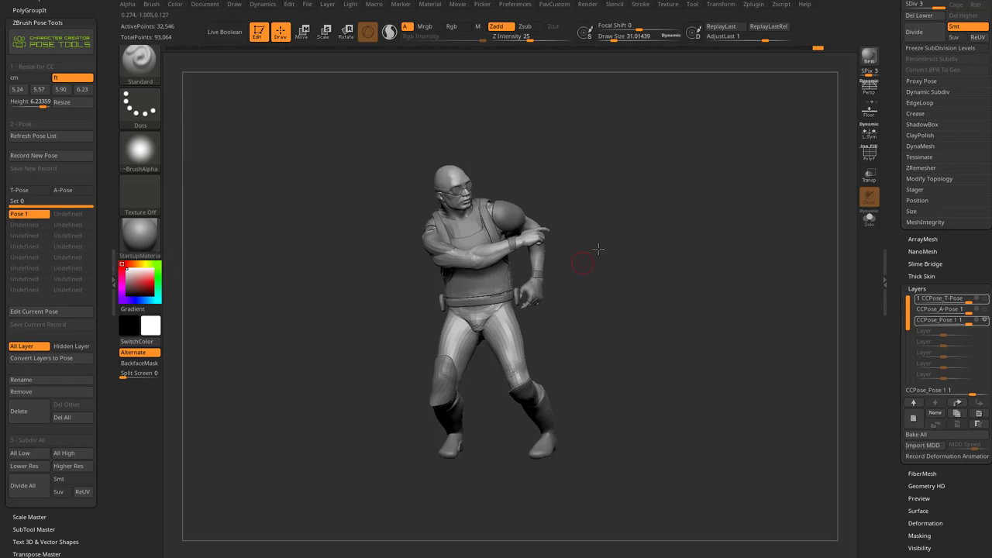
click(27, 381)
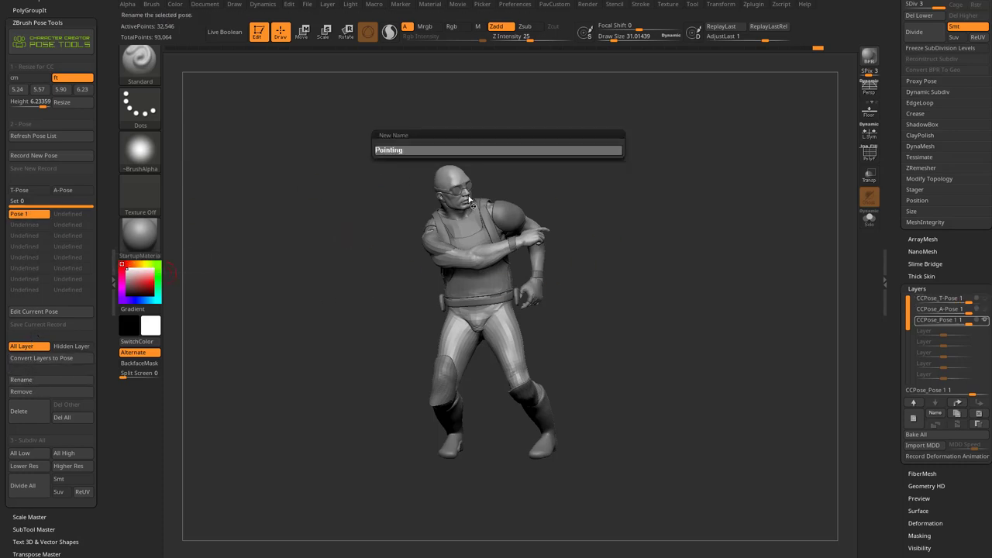
key(Return)
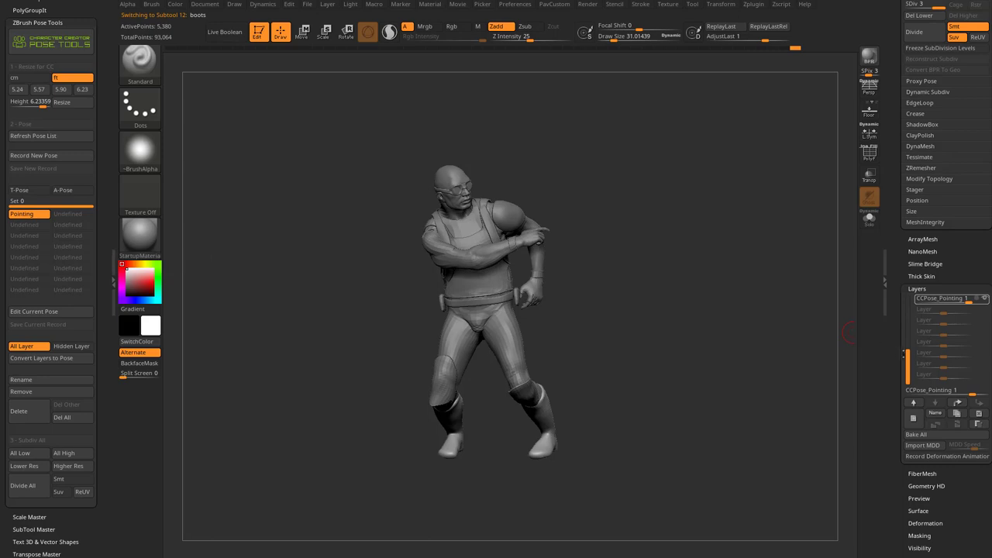
click(22, 214)
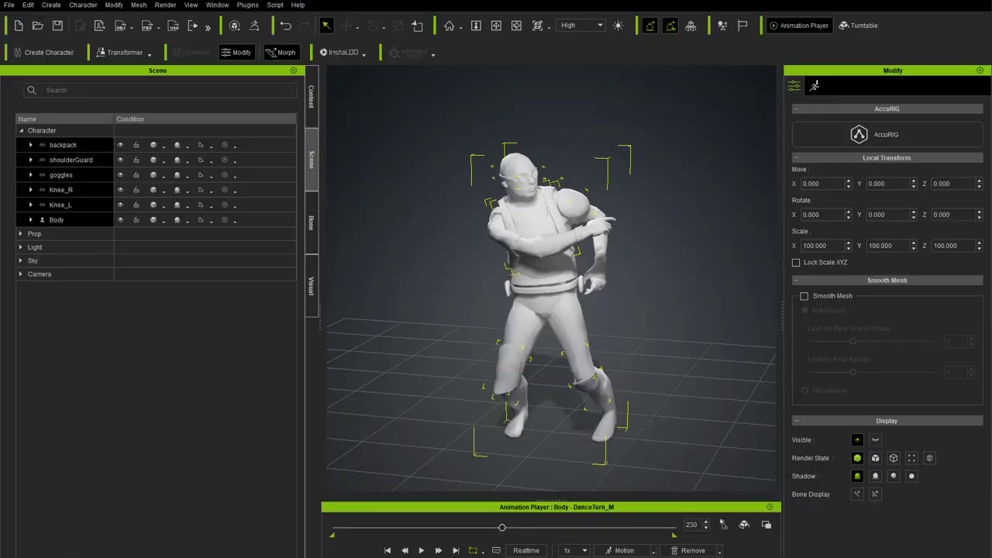
Step: Back in Character Creator, remove the DanceTurn_M motion and browse to the Perform folder of the Human Male motions
click(719, 551)
click(709, 534)
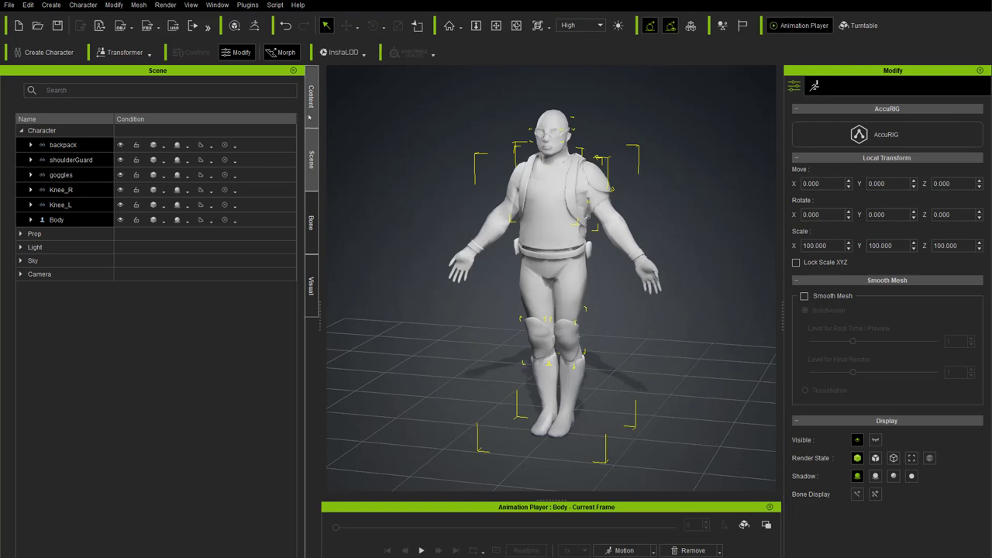
click(311, 100)
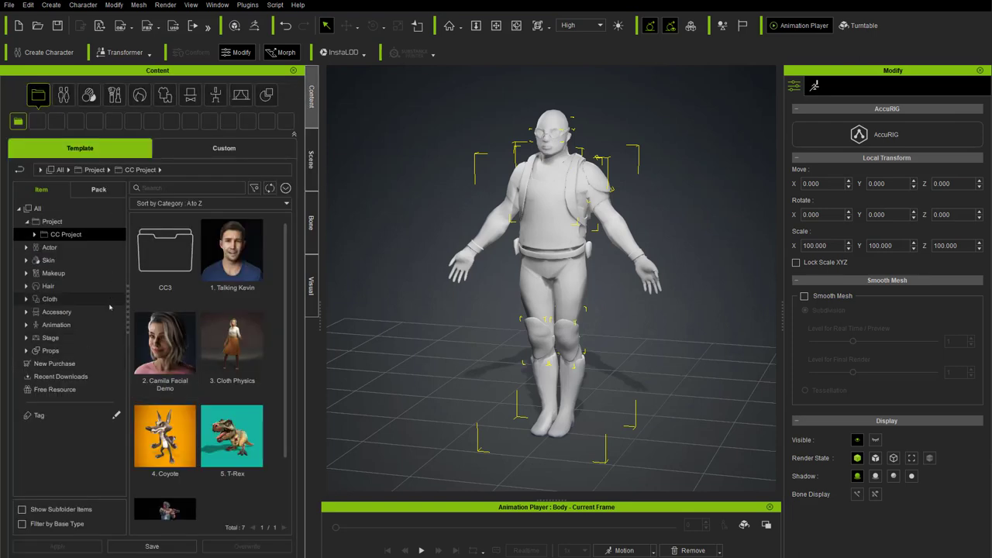
click(26, 324)
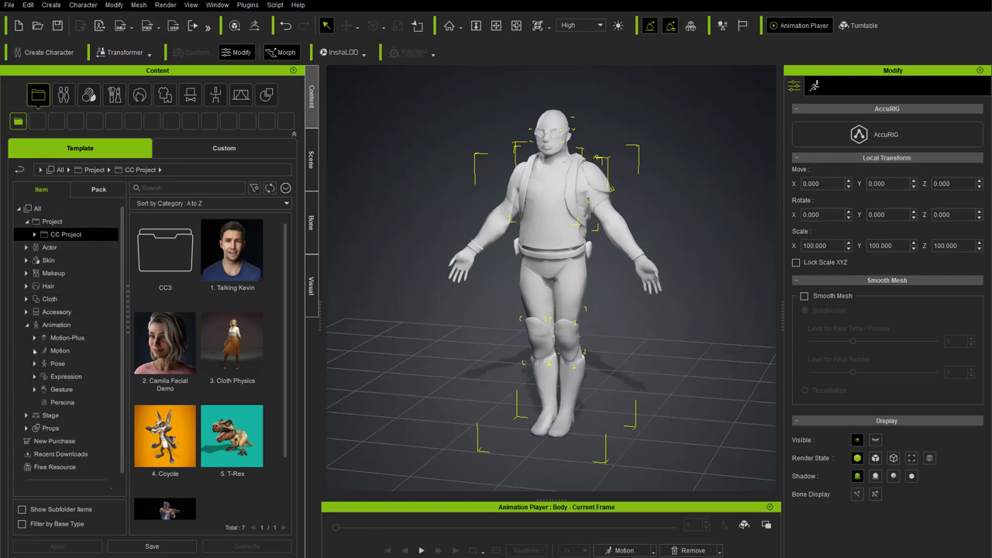
click(35, 351)
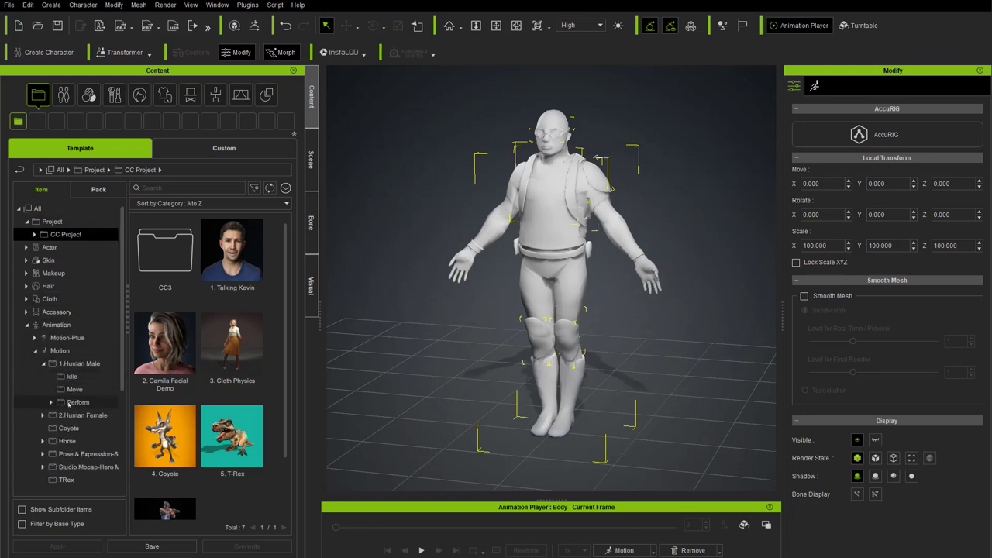
click(72, 402)
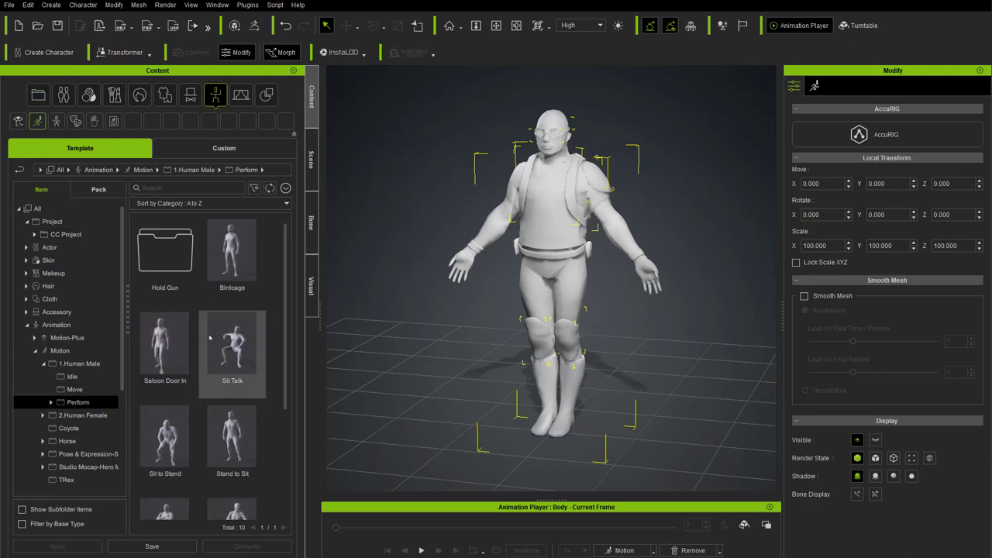
Step: Try to apply the Birdcage motion with the body and all gear items selected
double_click(231, 254)
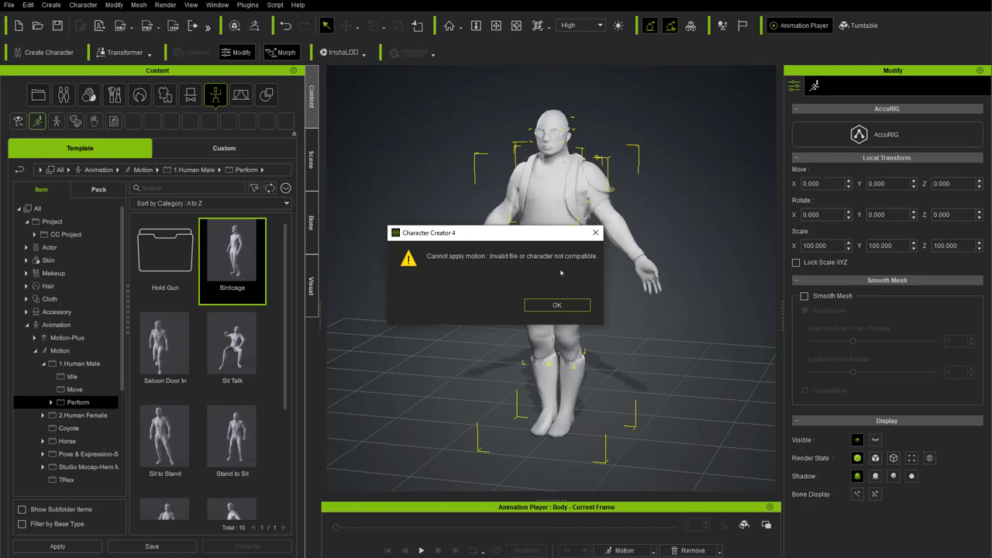
click(555, 305)
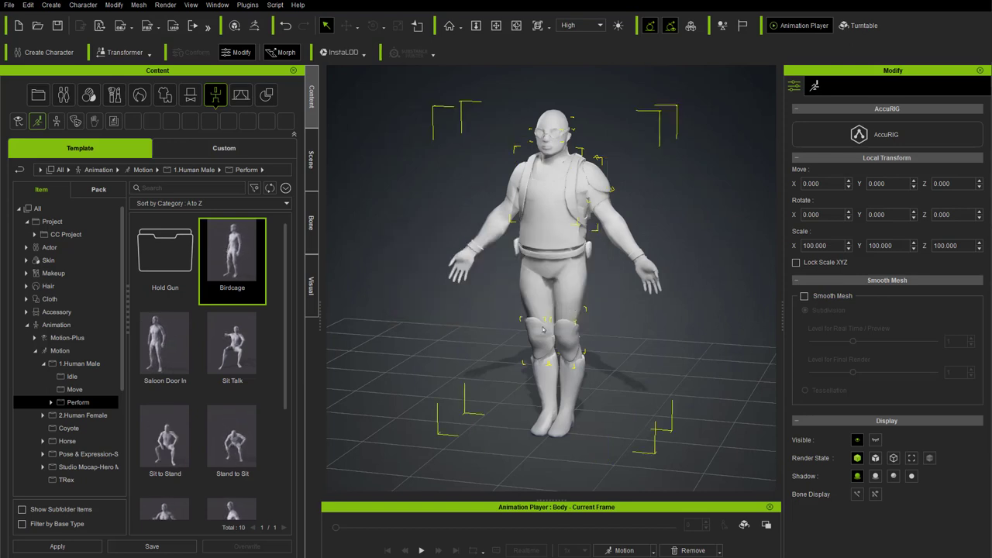
Step: Select only the Body character in the scene and apply the Birdcage motion to it
click(313, 175)
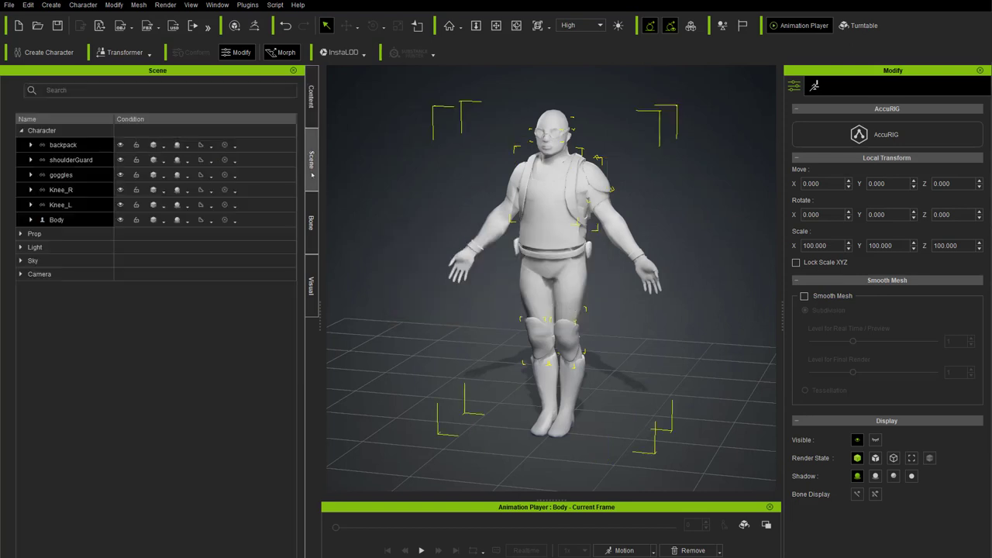
click(59, 221)
click(31, 220)
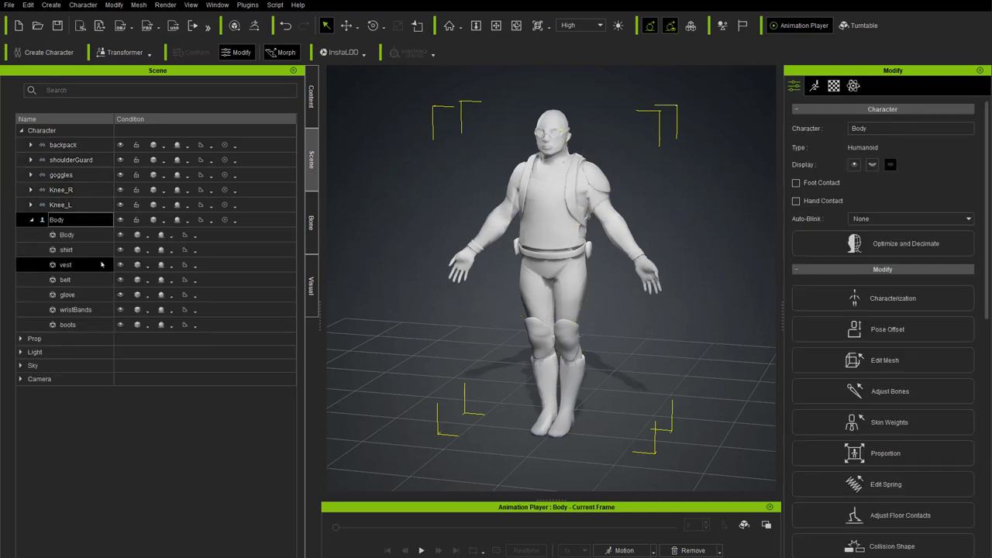
click(35, 221)
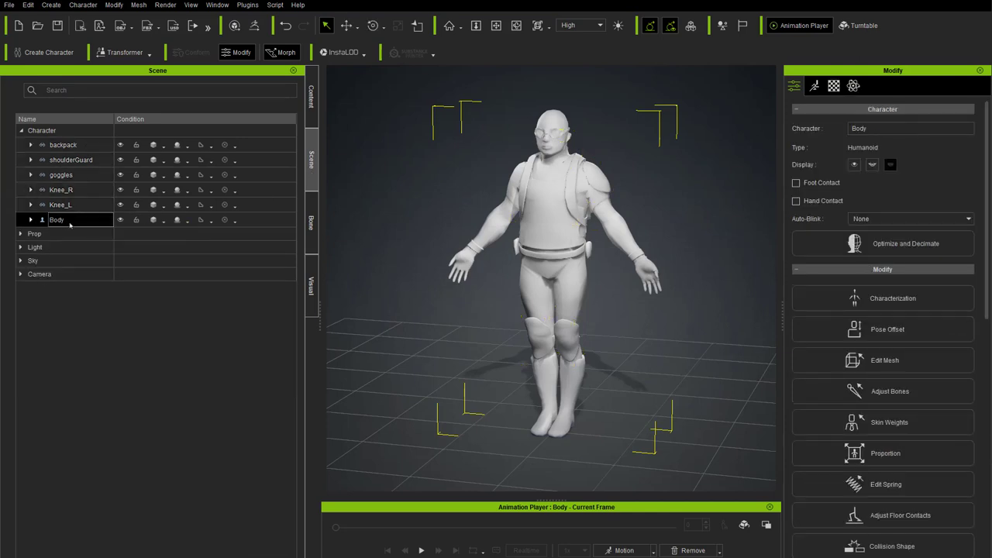
click(313, 99)
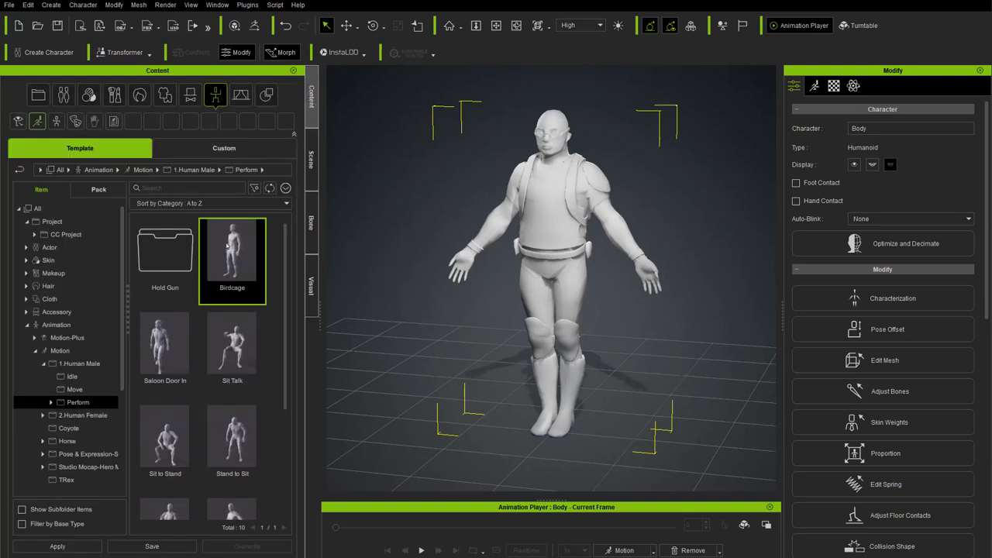
drag(230, 243, 535, 302)
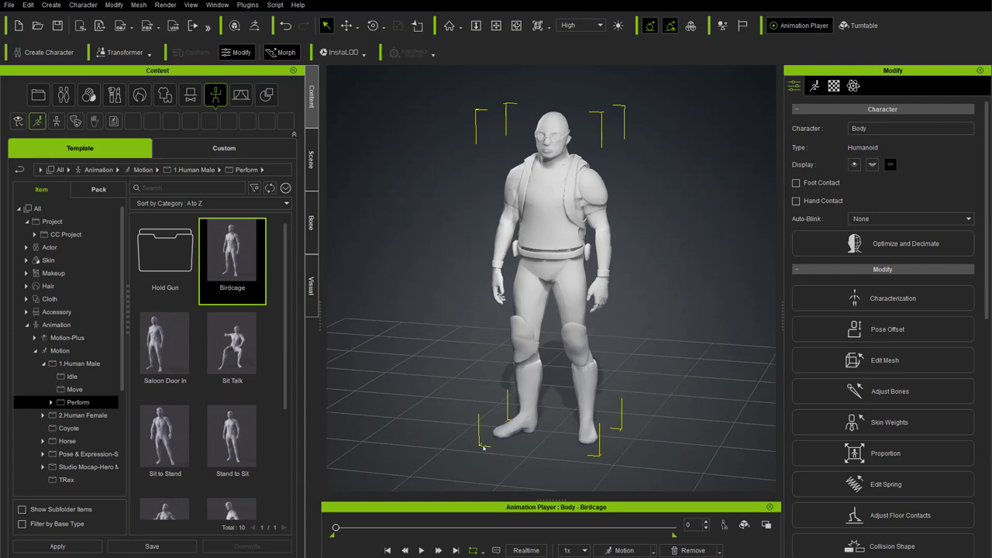
Step: Enable Lock Position for the Birdcage motion and move the timeline to the raised-arm pose at frame 242
mouse_move(338, 529)
mouse_down()
mouse_move(492, 534)
mouse_move(333, 535)
mouse_up()
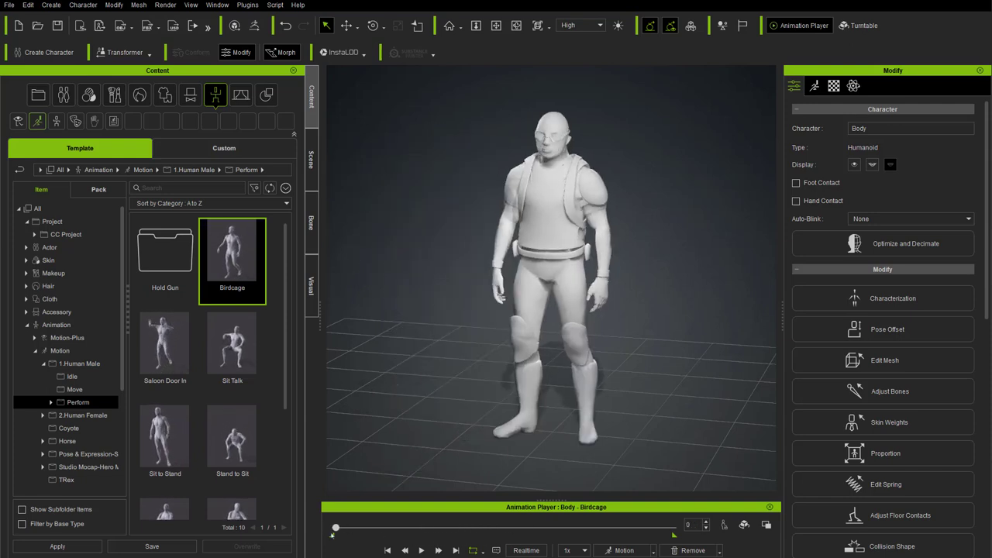
click(723, 525)
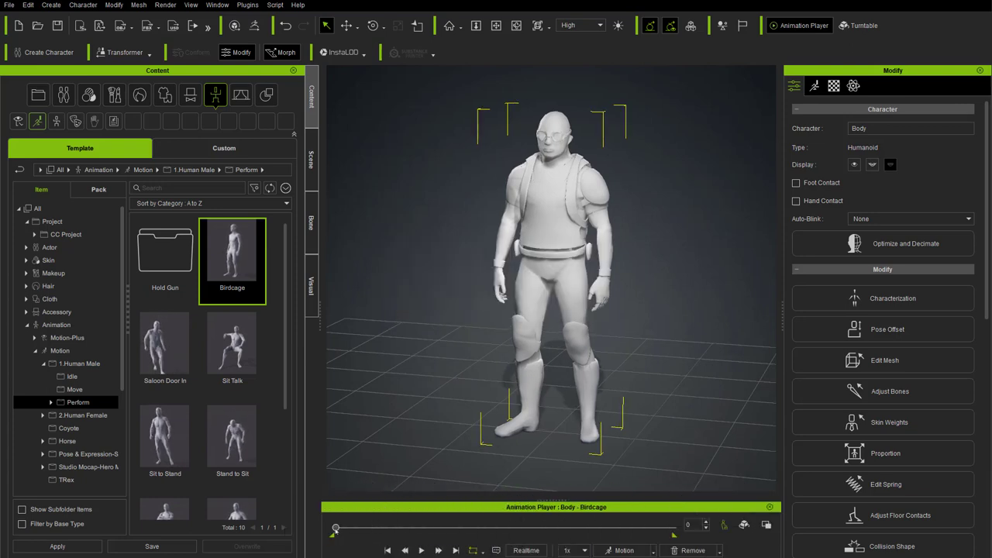
drag(337, 529, 487, 532)
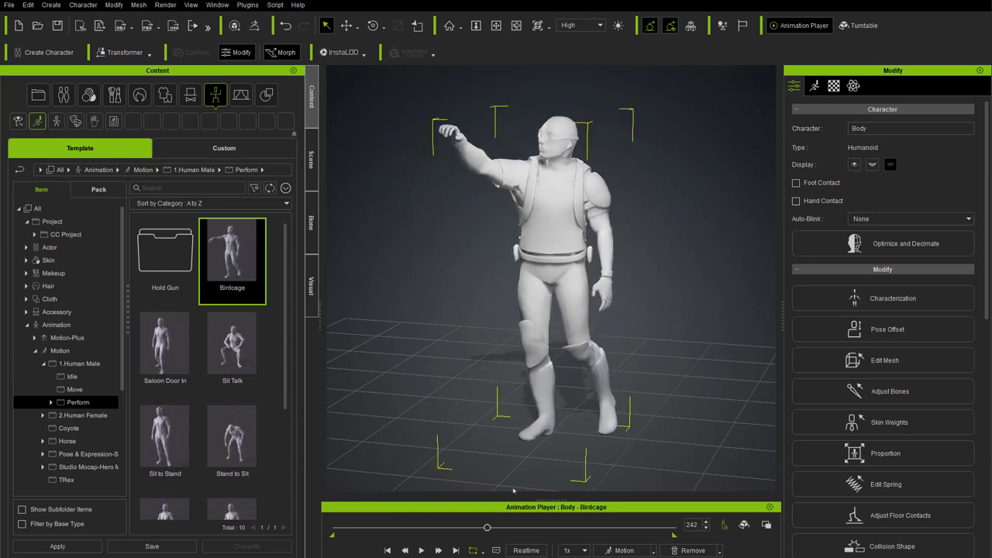
Step: Send the current Birdcage pose to ZBrush Pose Tools through ZBrush Pose Link
click(248, 5)
mouse_move(341, 46)
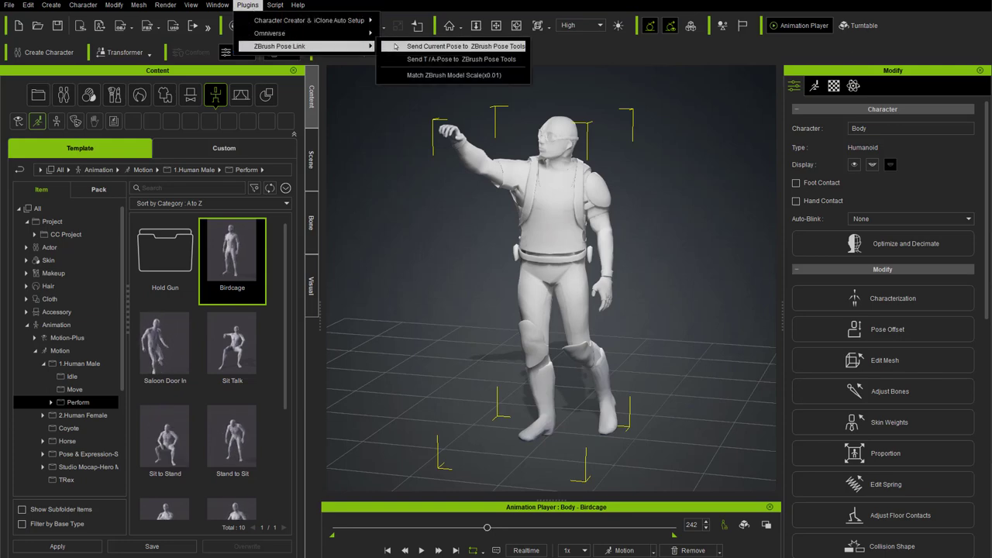
click(419, 46)
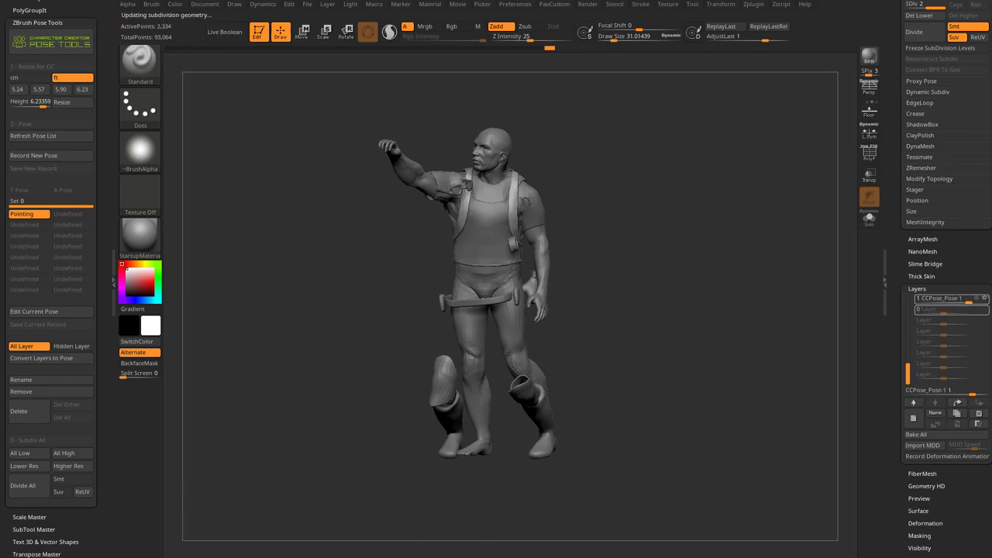
Step: Rename the newly transferred Pose 1 as Reach in ZBrush Pose Tools
click(38, 380)
text(Rea)
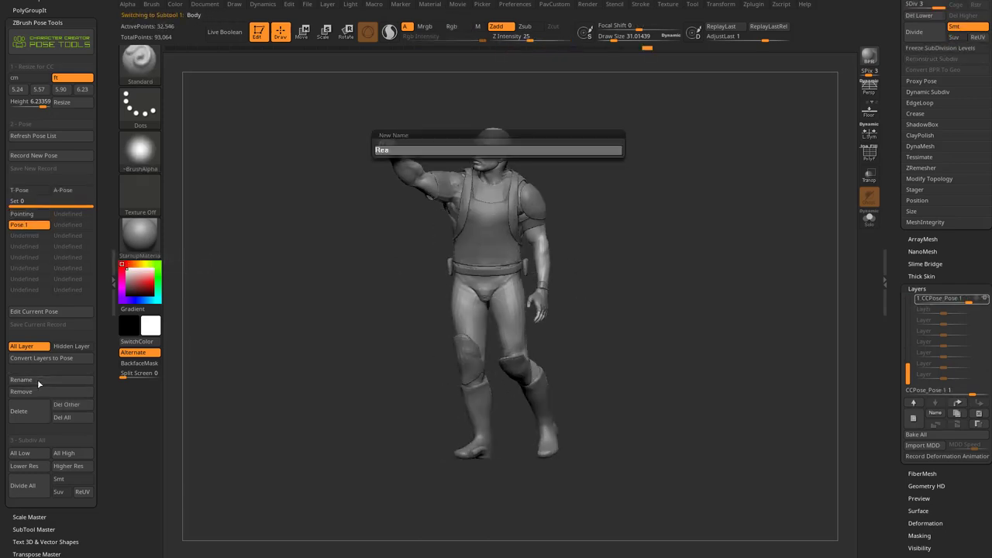
text(ch)
key(Return)
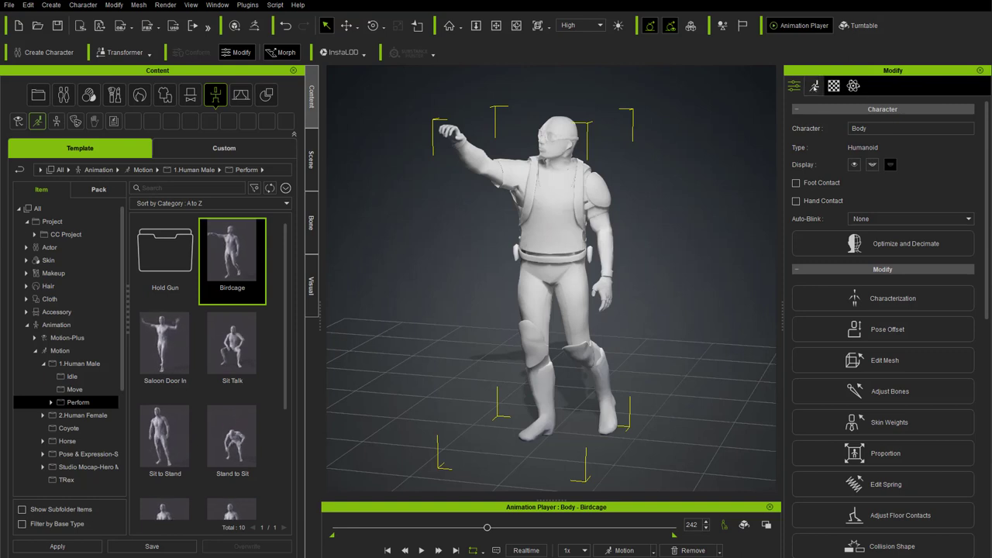
Step: Start Edit Pose on the Body character and select the raised right hand's finger controls for rotation
click(814, 86)
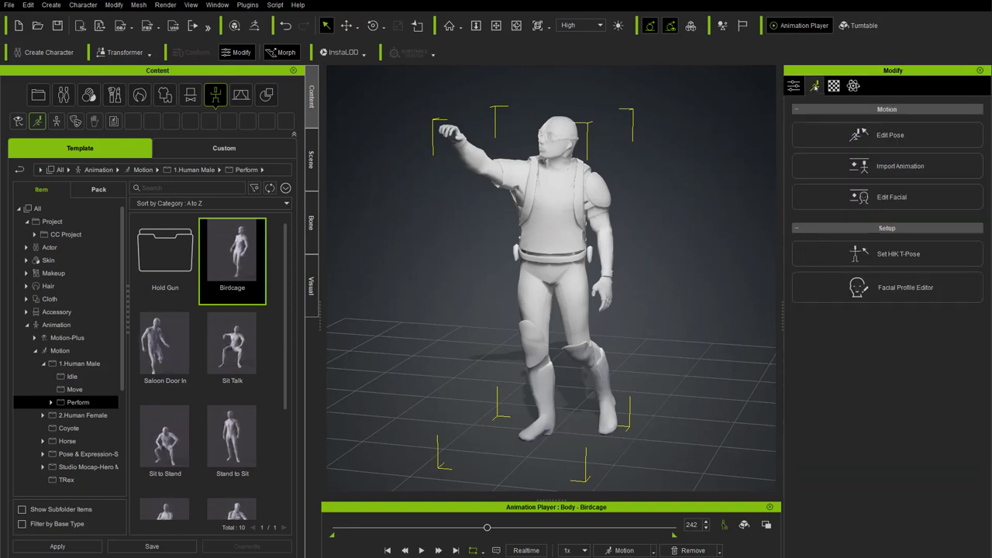
click(884, 135)
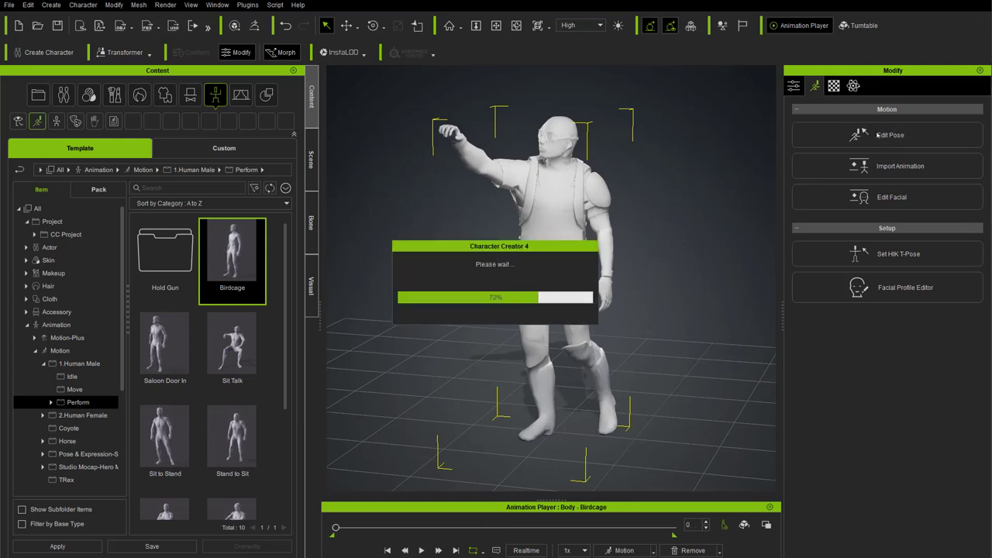
scroll(511, 194, up, 1)
middle_drag(439, 156, 475, 259)
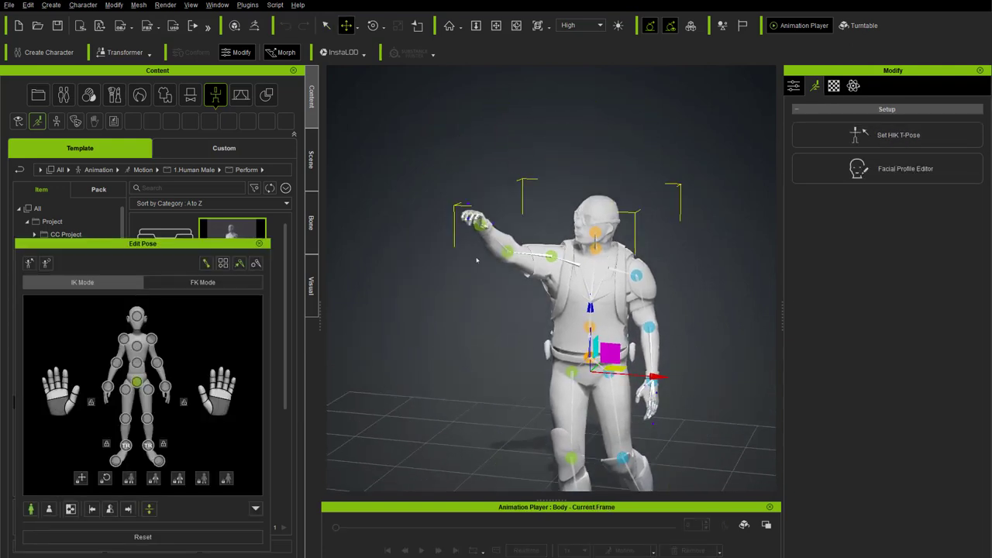
scroll(465, 209, up, 4)
right_drag(454, 178, 403, 204)
scroll(467, 184, up, 4)
middle_drag(448, 166, 609, 235)
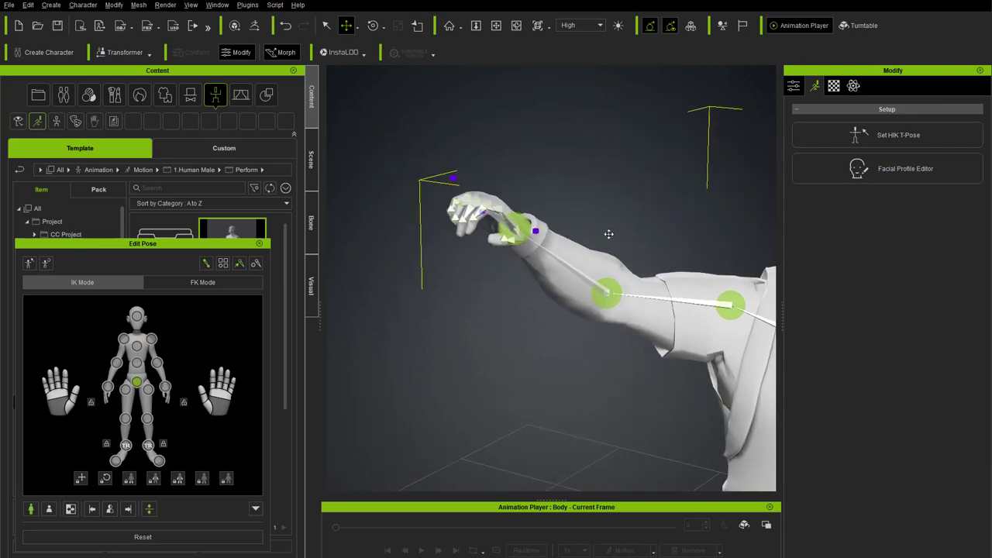
right_drag(609, 235, 578, 155)
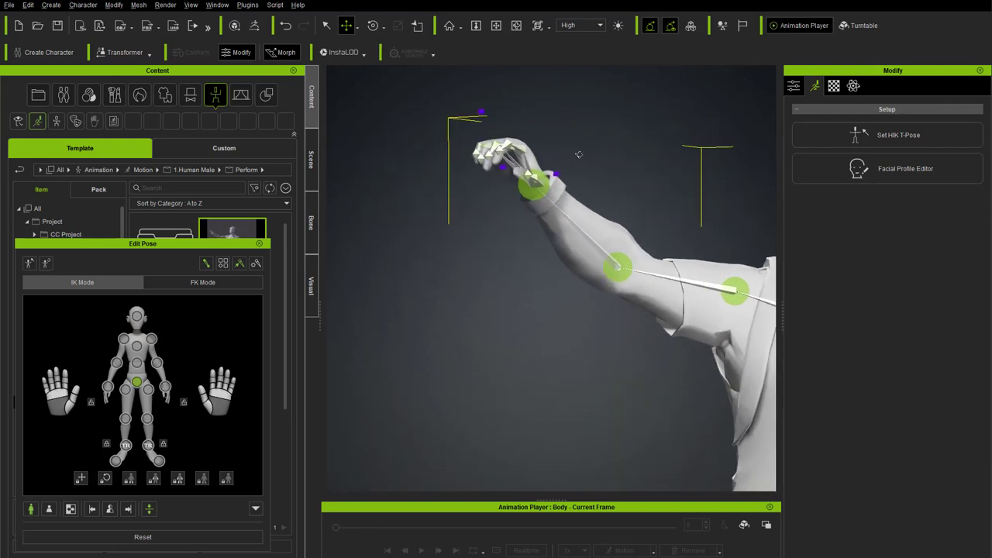
click(55, 394)
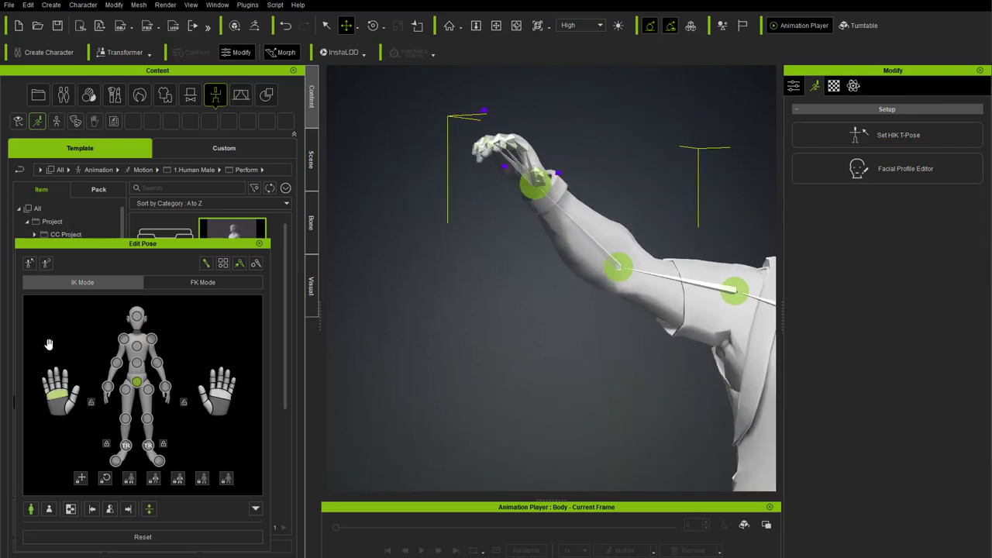
drag(163, 386, 70, 389)
key(e)
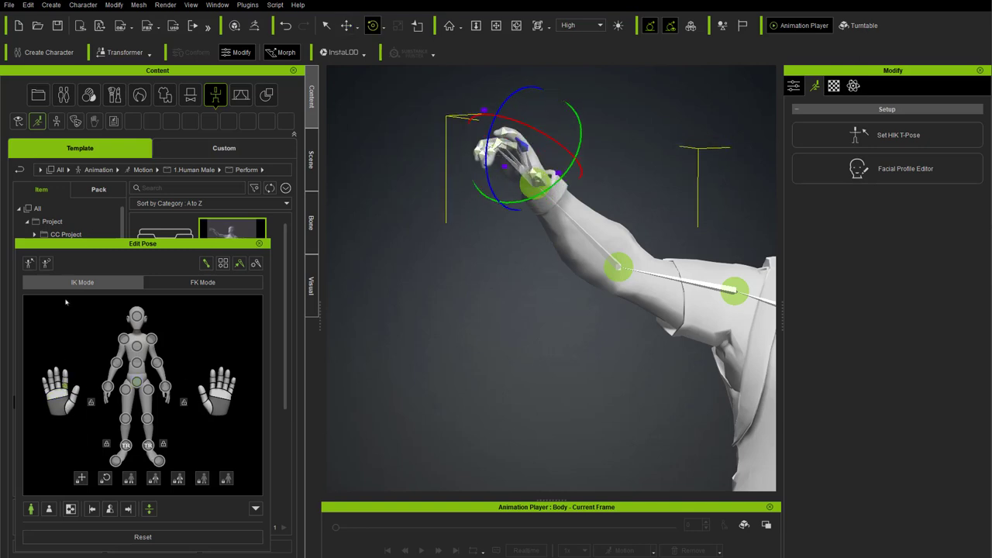
Step: Select the right hand control in IK Mode and try rotating the raised hand at the wrist
click(108, 386)
right_drag(503, 301, 470, 343)
scroll(493, 358, down, 3)
scroll(470, 344, down, 2)
key(w)
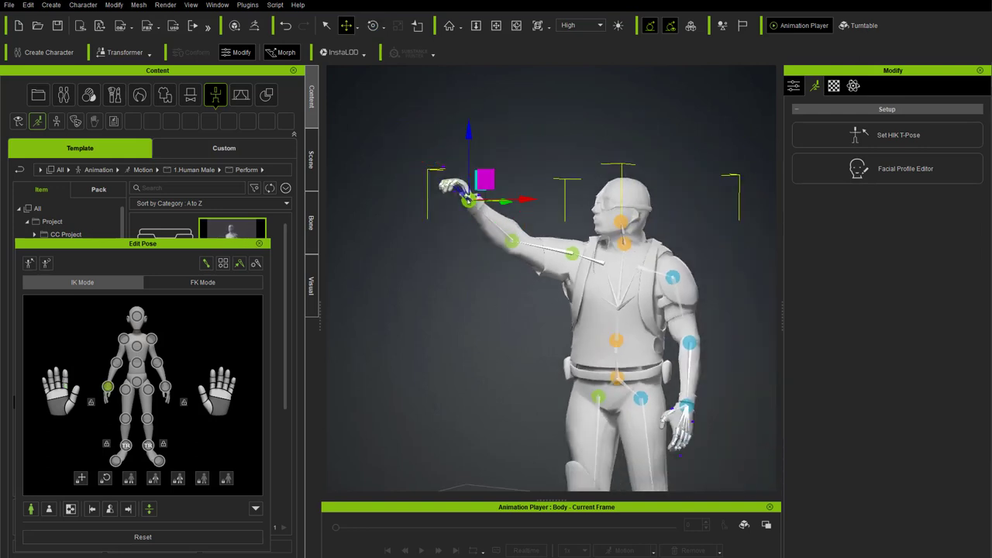
key(e)
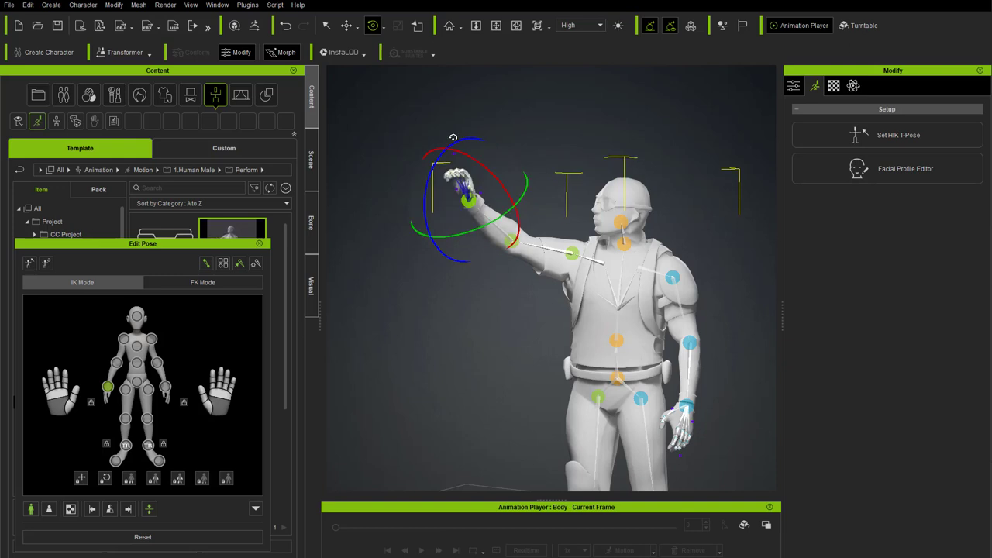
Step: View the bone list in FK Mode, return to IK Mode and try lowering the right hand to the character's side
click(207, 284)
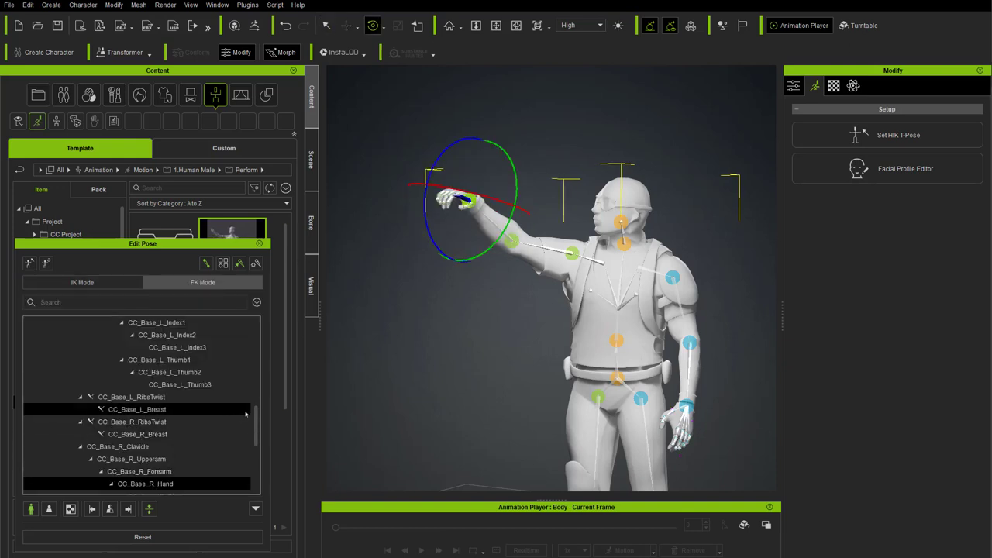
click(124, 283)
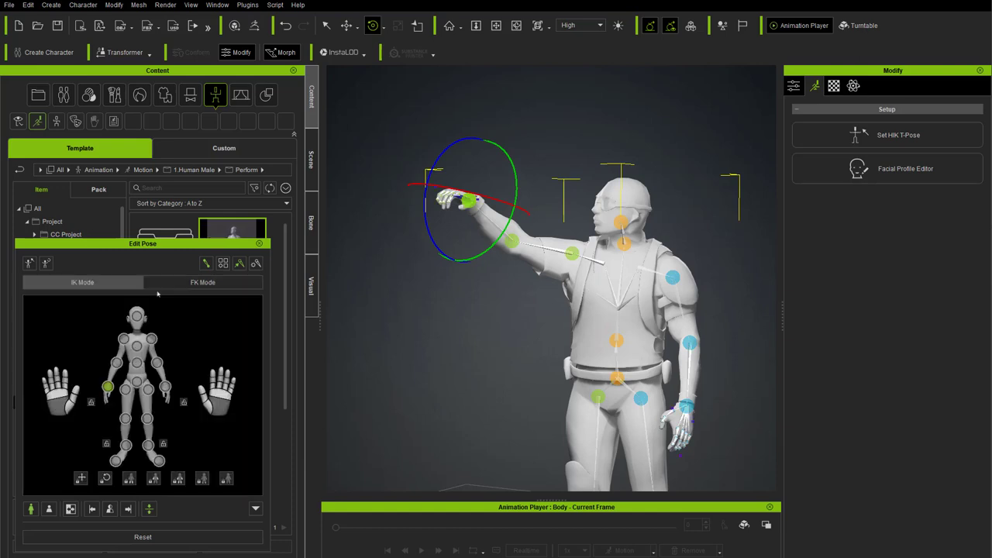
scroll(449, 292, down, 3)
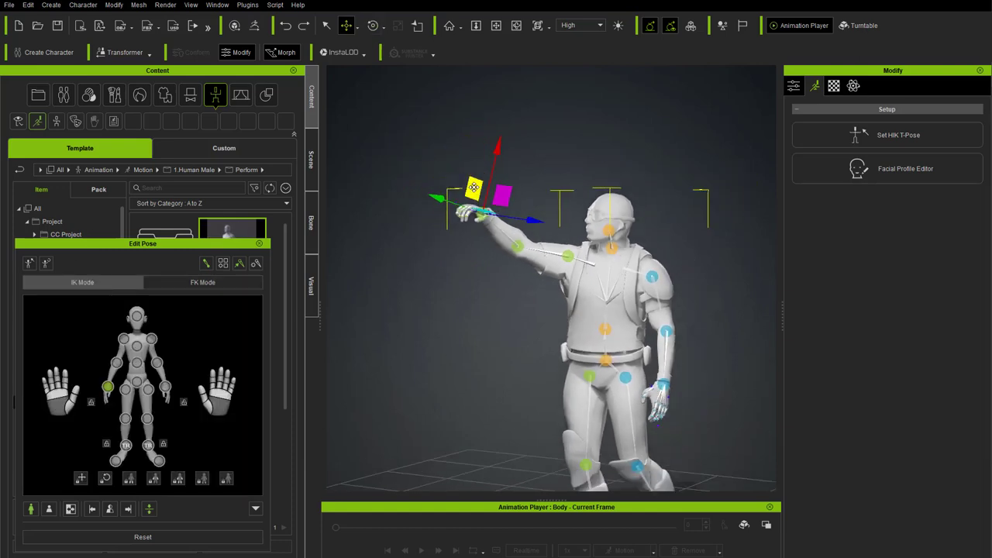
drag(473, 188, 485, 364)
middle_drag(371, 314, 351, 202)
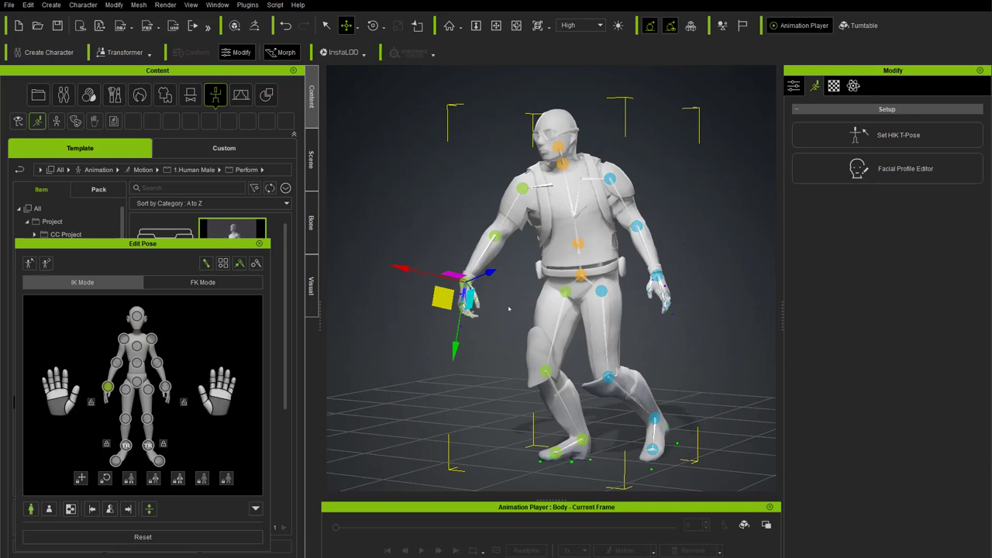
Step: Undo the last hand and body pose changes and close Edit Pose
key(ctrl+z)
key(ctrl+z)
key(ctrl+z)
key(ctrl+z)
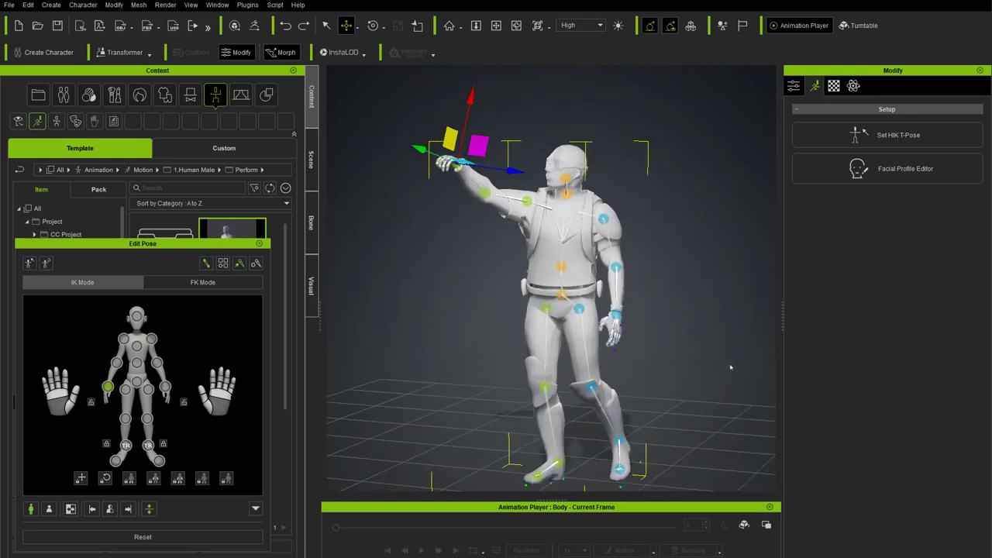
click(259, 244)
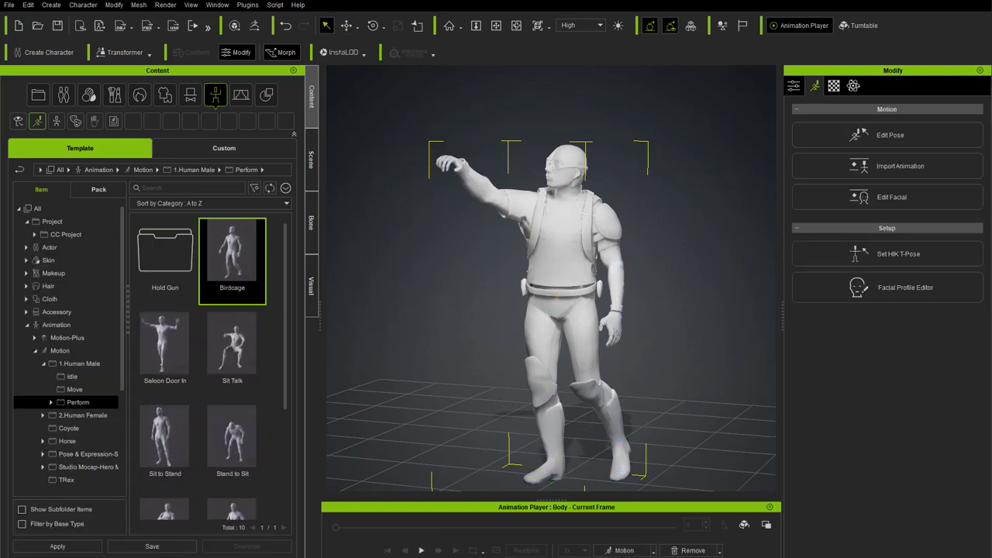
Step: Remove the motion from the Body character and save the Character Creator project
click(719, 551)
click(717, 540)
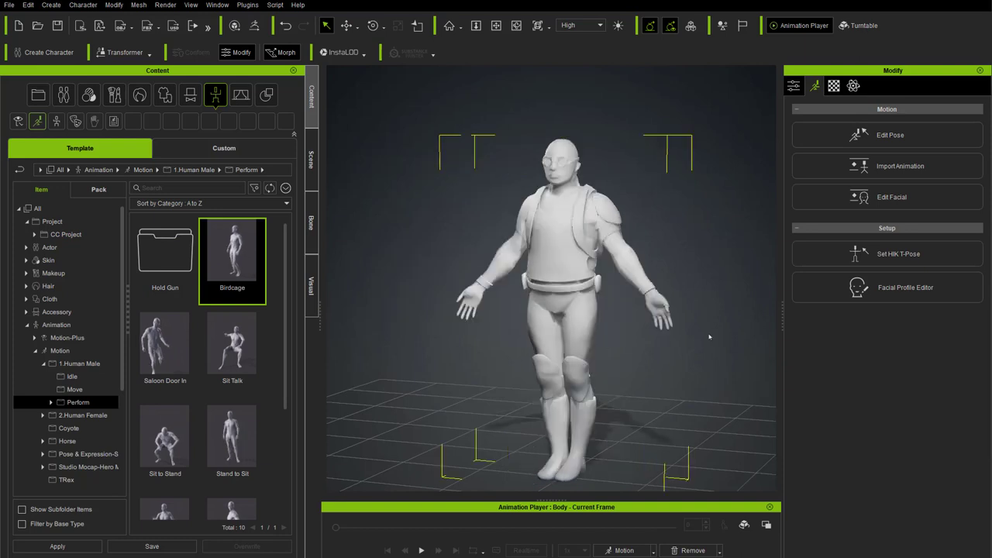
click(9, 5)
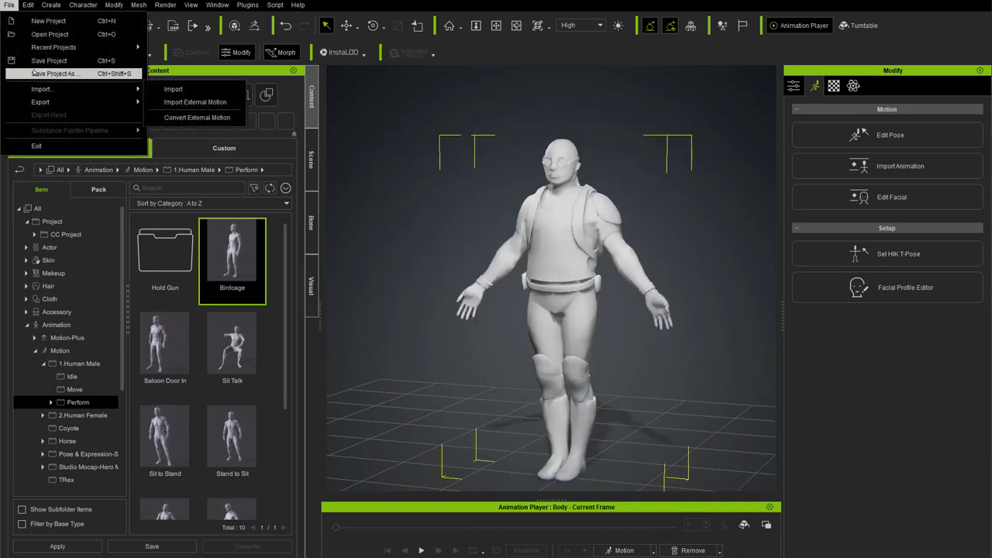
click(35, 61)
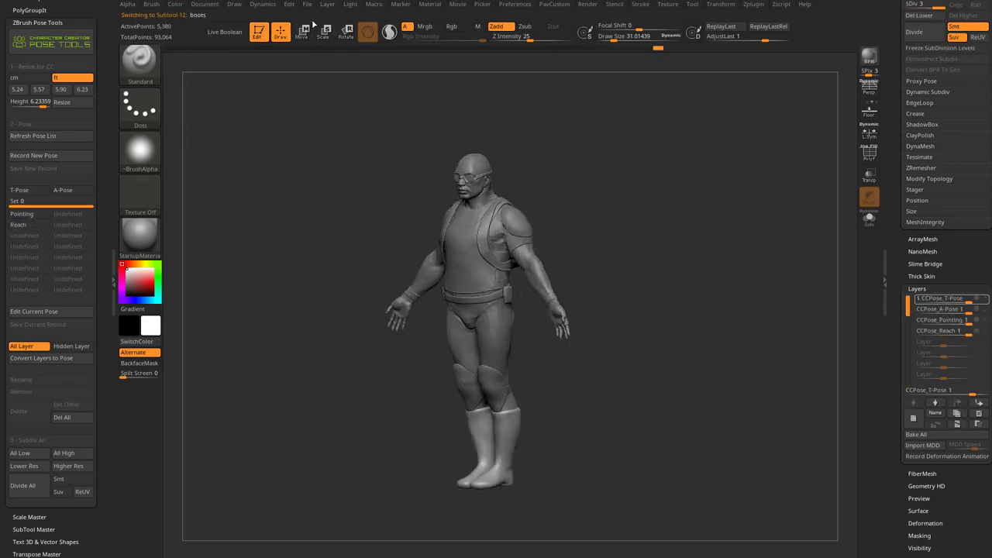
Step: Save the soldier project in ZBrush and exit the program, declining the additional save
click(308, 5)
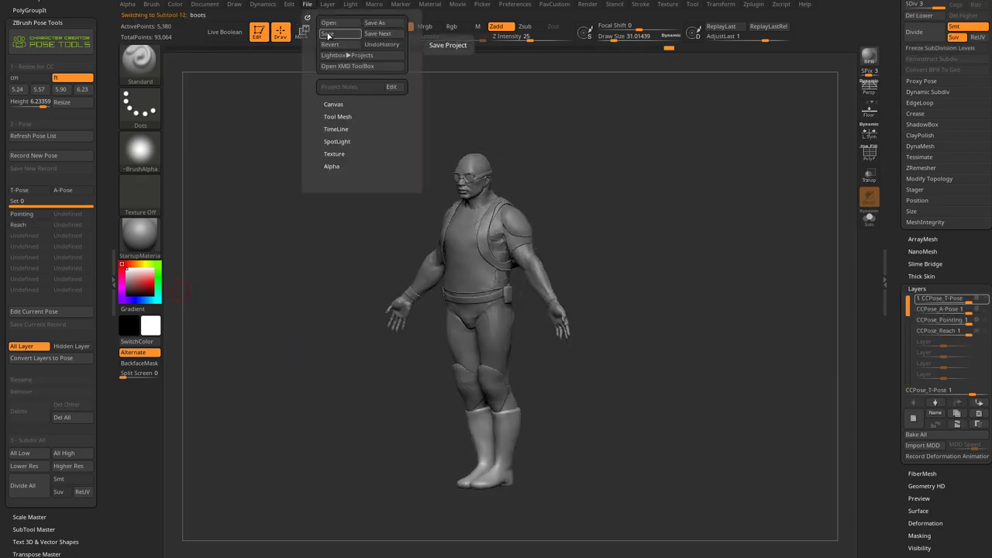
click(327, 33)
click(985, 0)
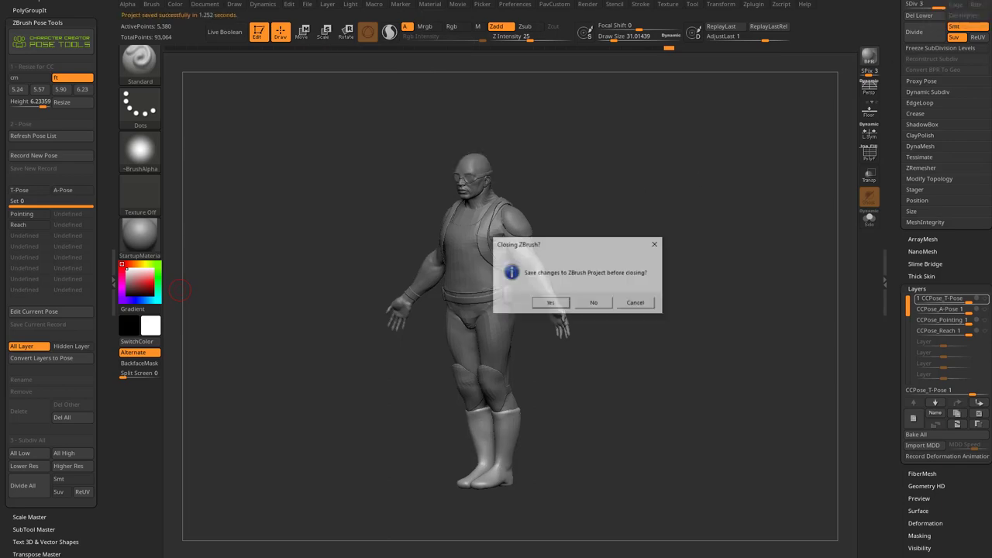
click(594, 303)
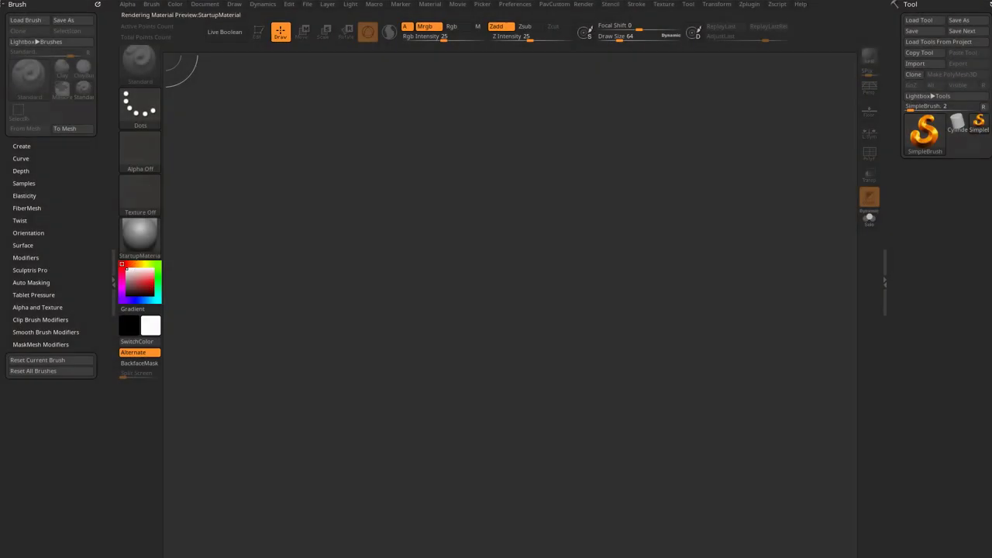
Step: Open the DemoSoldier_CC.zpr project from the PoseTools folder in the restarted ZBrush
click(308, 5)
click(335, 22)
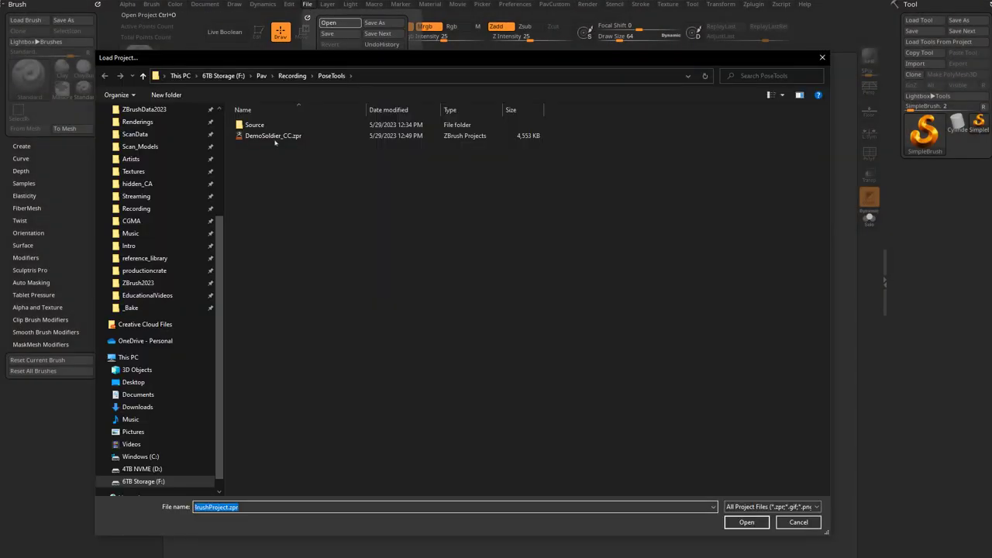
double_click(275, 137)
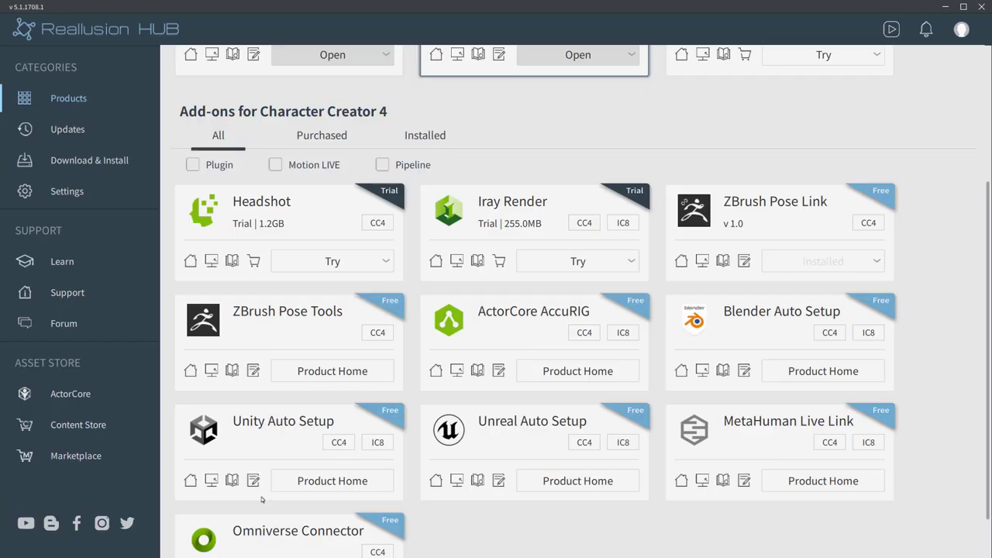
Step: Switch to Reallusion Hub and launch Character Creator
scroll(262, 499, up, 3)
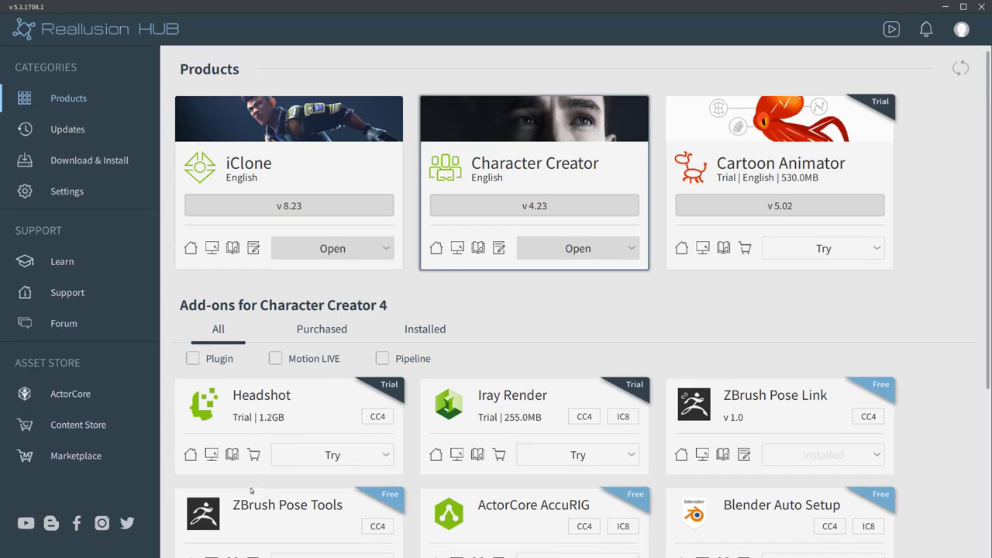
click(568, 248)
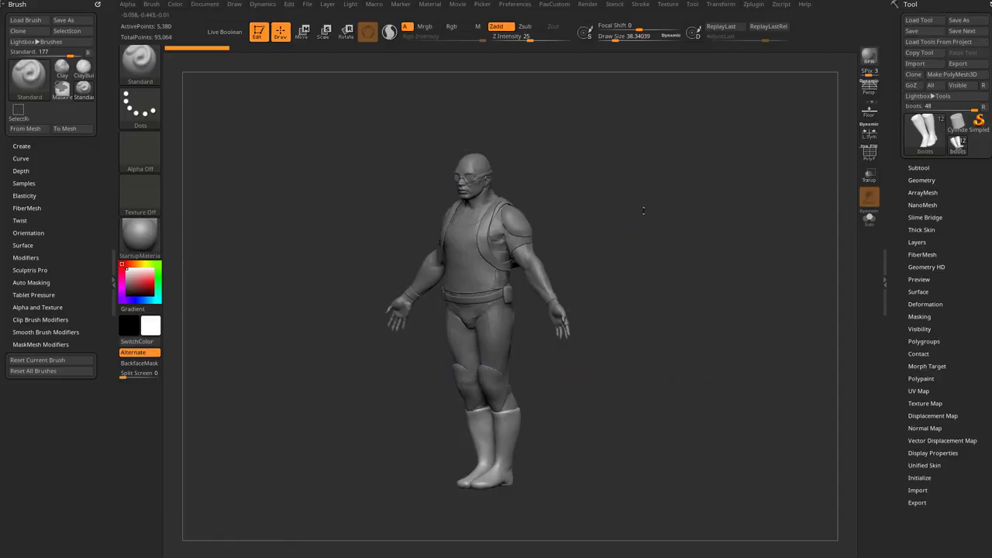
drag(643, 211, 643, 208)
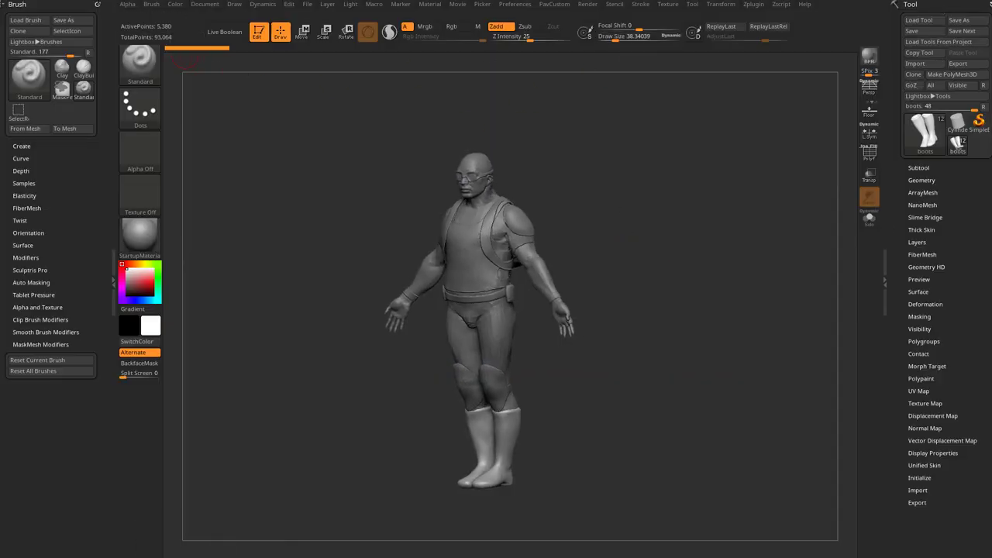
Step: Dock the Zplugin palette in ZBrush in place of the Brush palette and expand ZBrush Pose Tools
click(96, 4)
mouse_move(752, 6)
drag(749, 17, 56, 108)
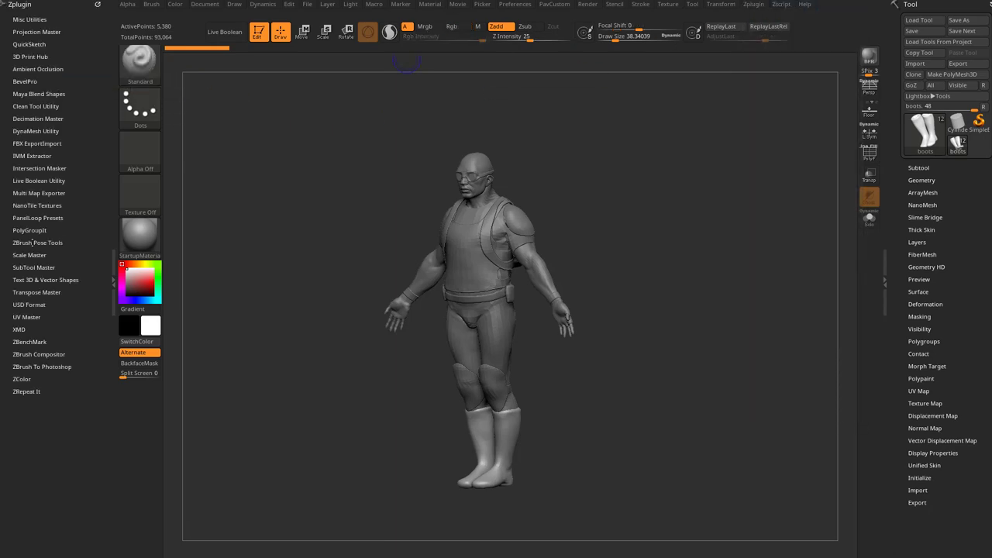
click(31, 243)
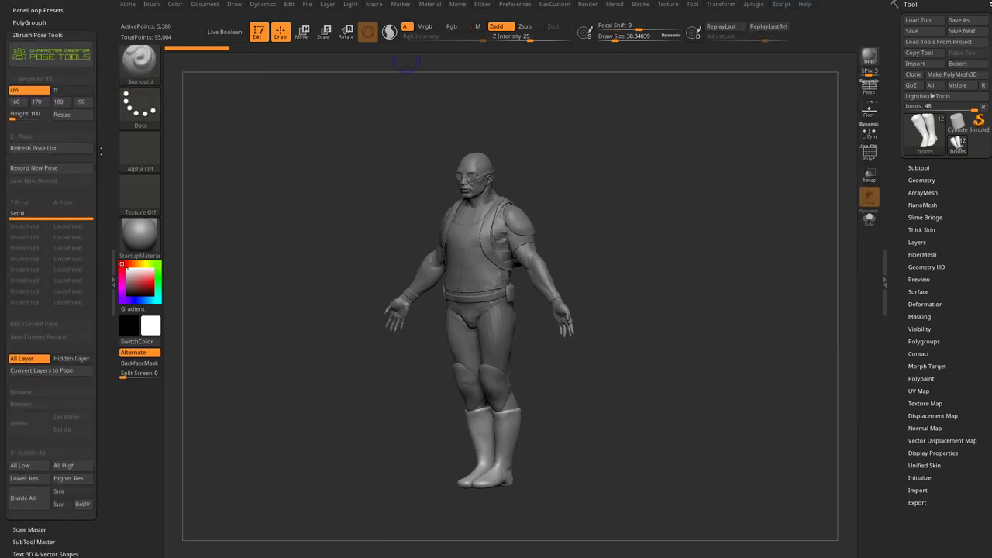
Step: Show the boots subtool's layers and refresh the pose list in ZBrush Pose Tools to reload the saved poses
scroll(899, 310, down, 2)
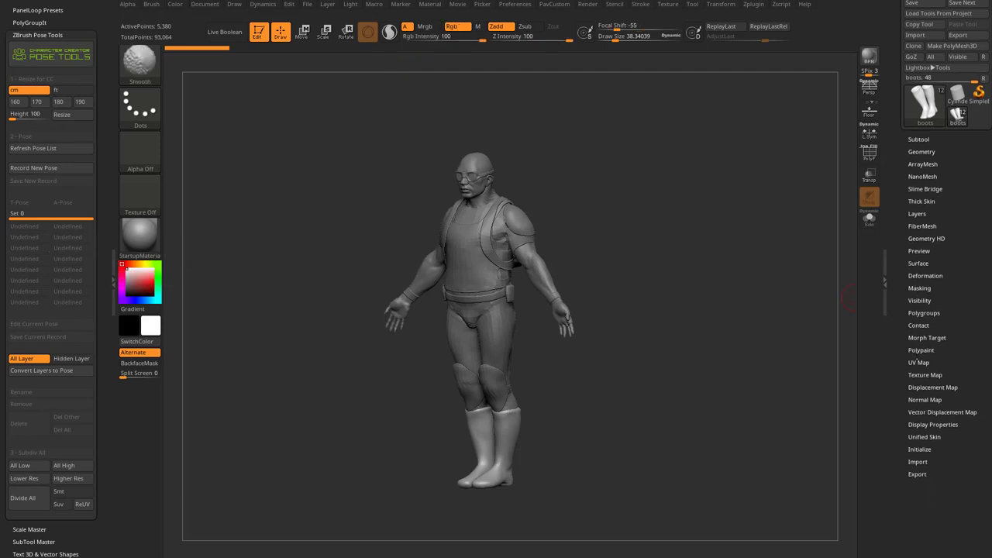
click(917, 214)
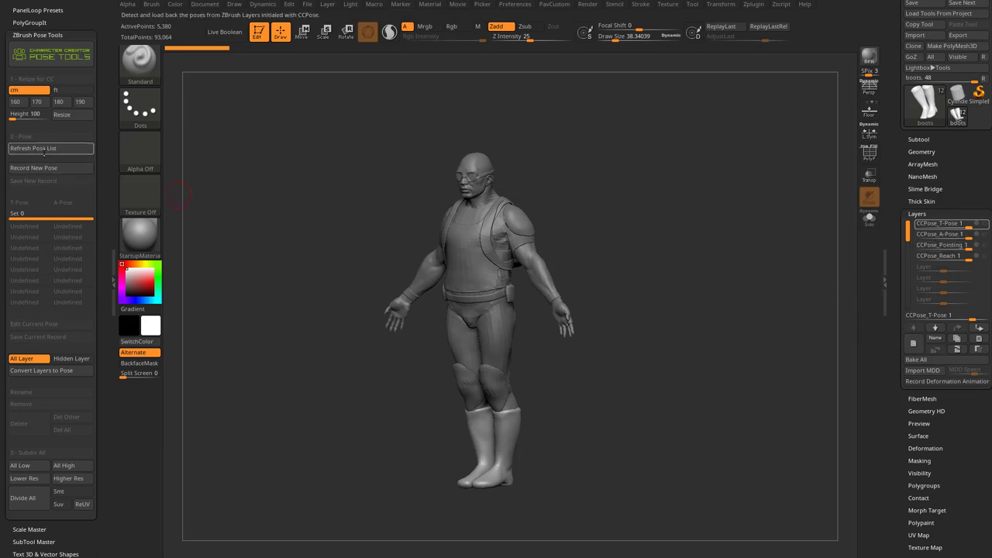
click(44, 149)
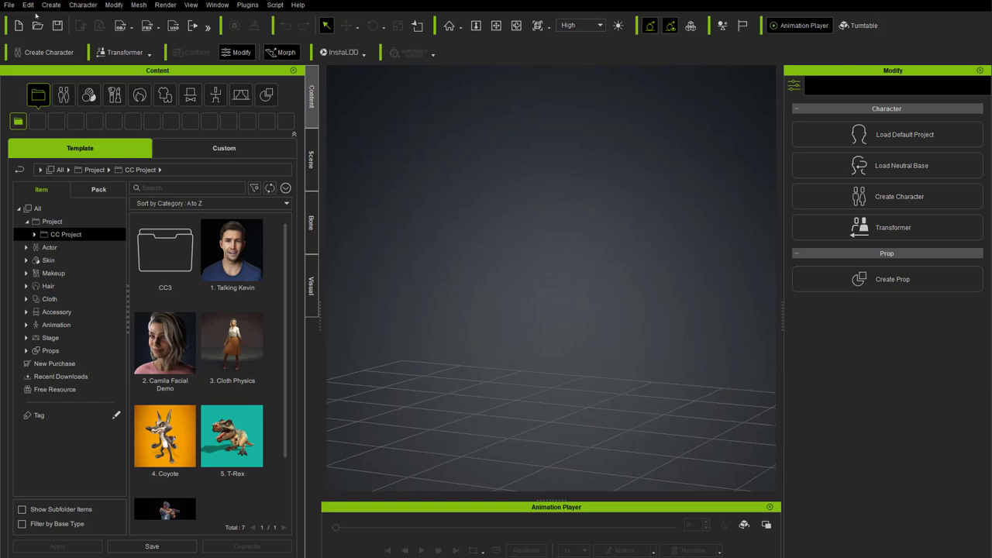
Step: Open the saved soldier project in Character Creator
click(9, 5)
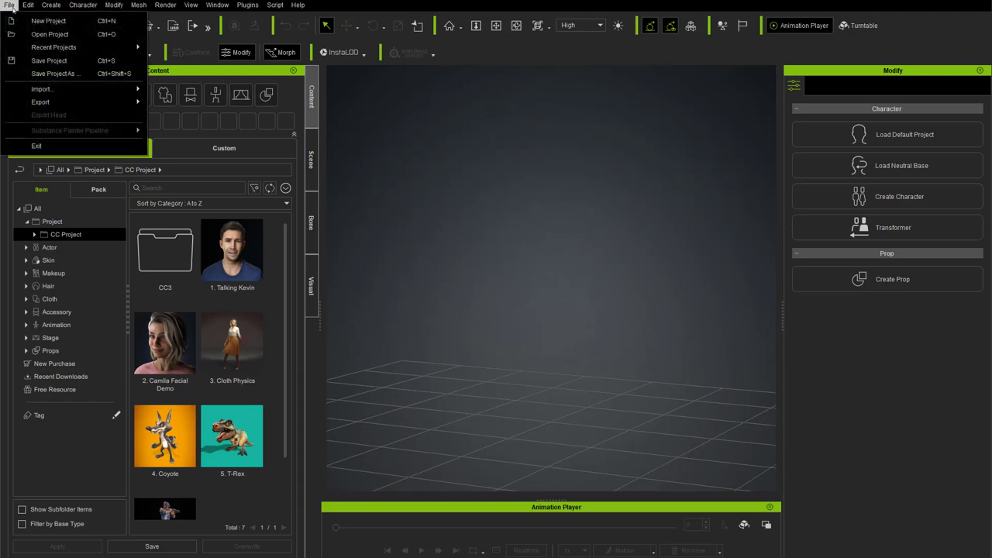
click(31, 31)
double_click(167, 85)
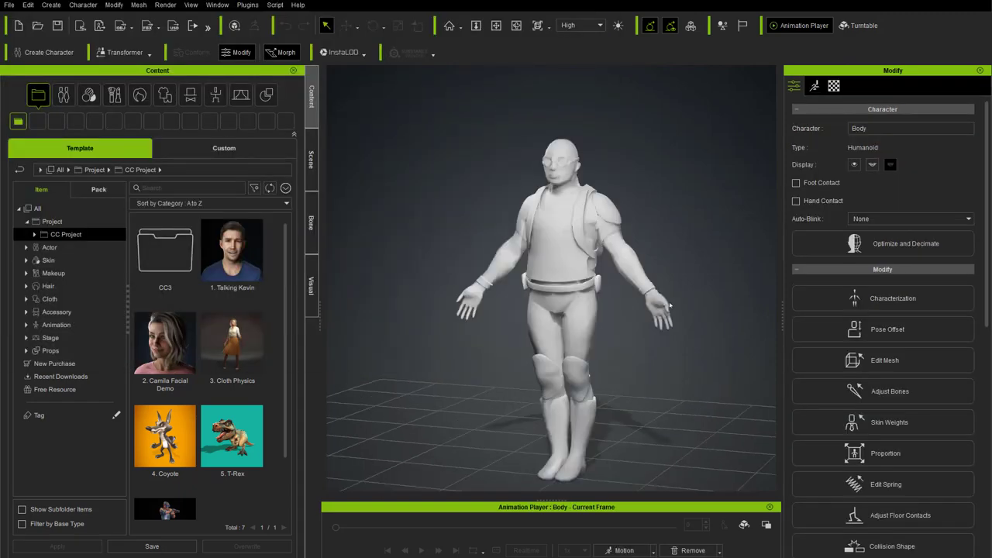
Step: Expand the scene's characters and select Body
click(309, 187)
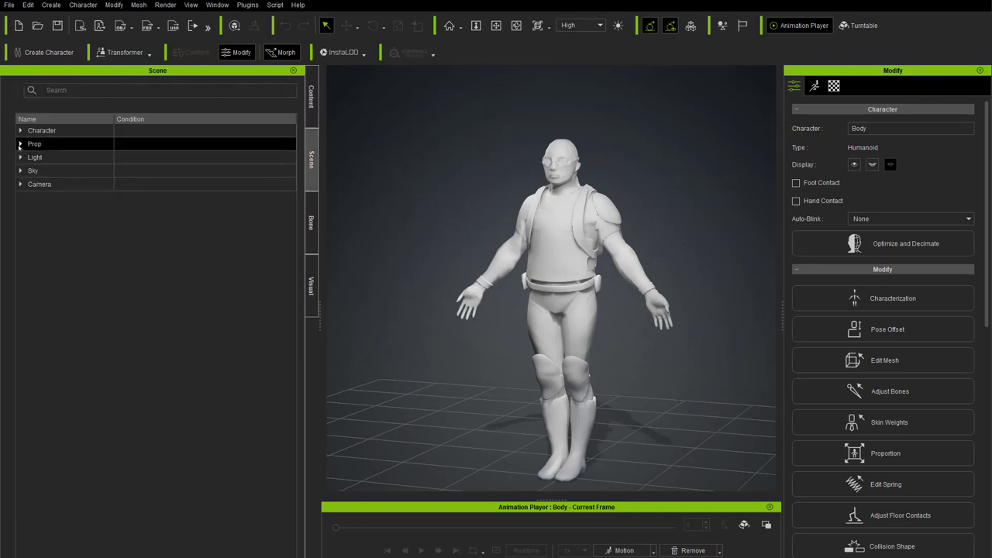
click(20, 131)
click(70, 219)
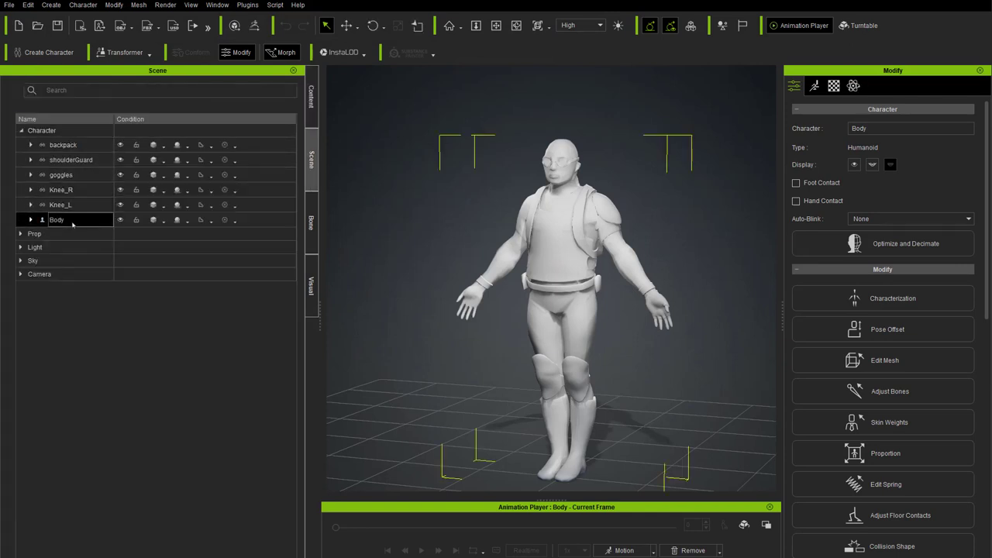
Step: Find the male poses in the content library's animation templates and apply the Against Wall_02 pose to the character
click(310, 97)
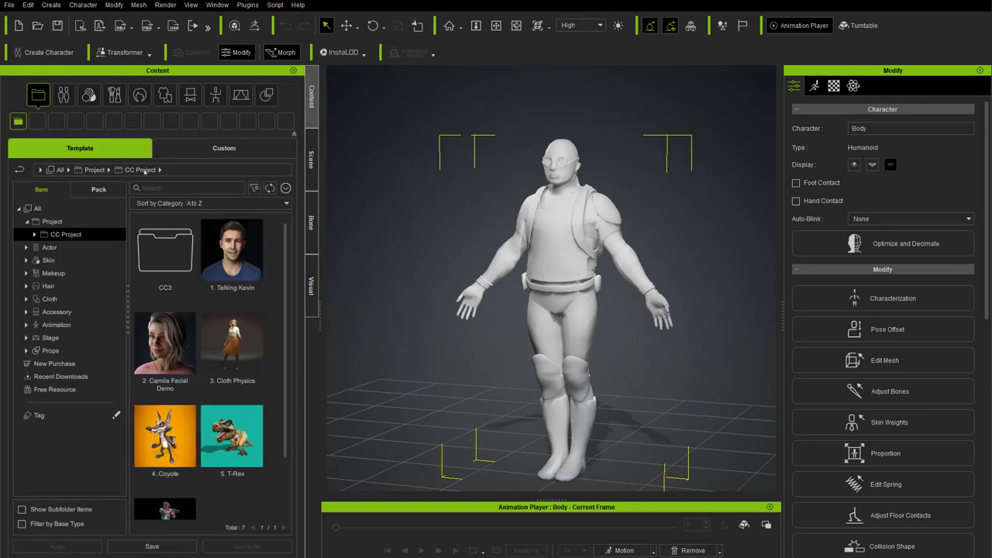
click(25, 325)
scroll(66, 346, down, 1)
click(58, 354)
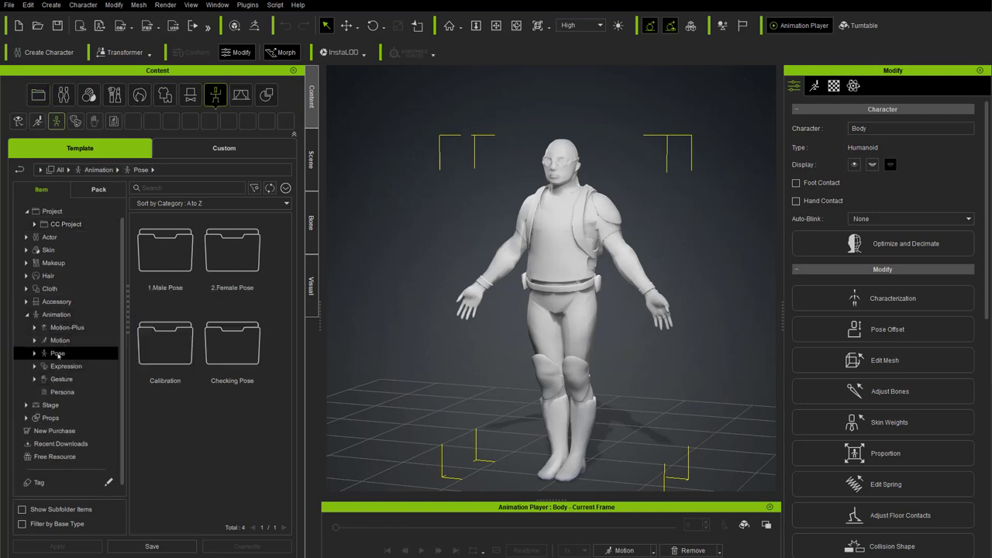
click(34, 353)
click(82, 366)
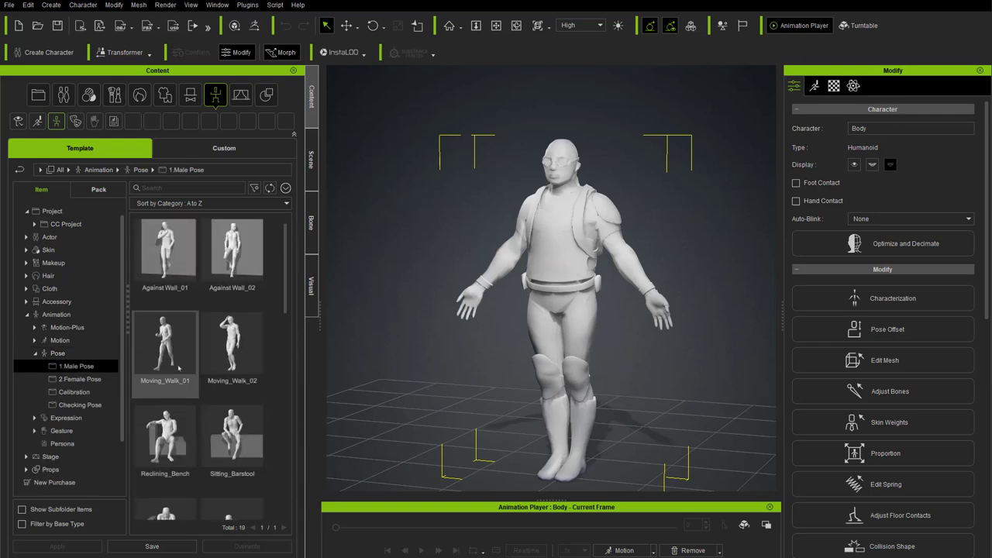
double_click(236, 240)
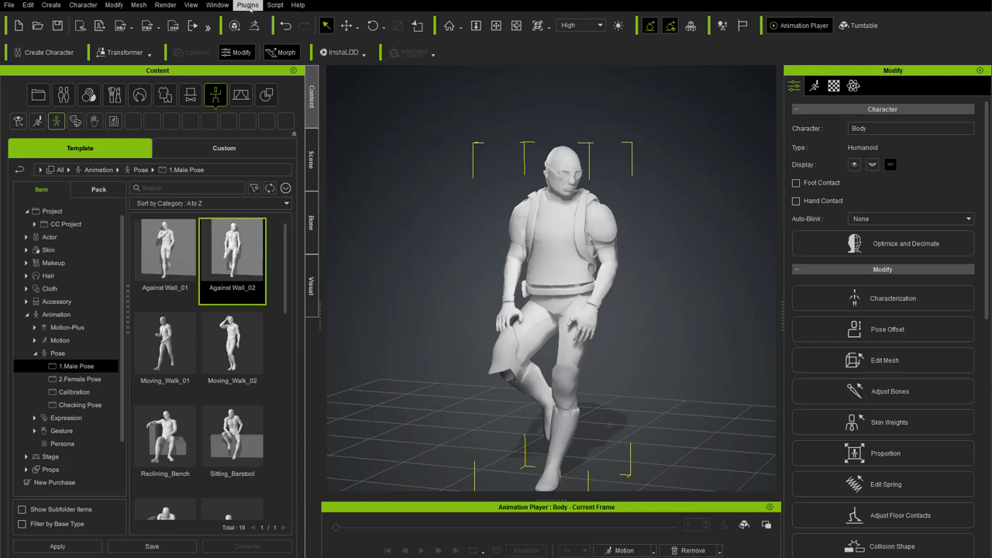
Step: Send the character's current pose to ZBrush Pose Tools through ZBrush Pose Link
click(248, 5)
mouse_move(272, 48)
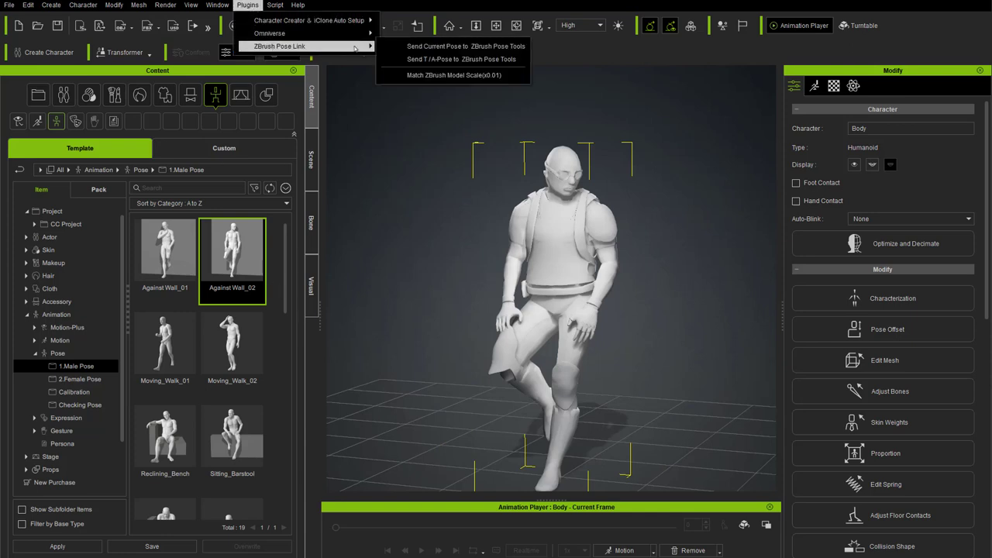
click(465, 45)
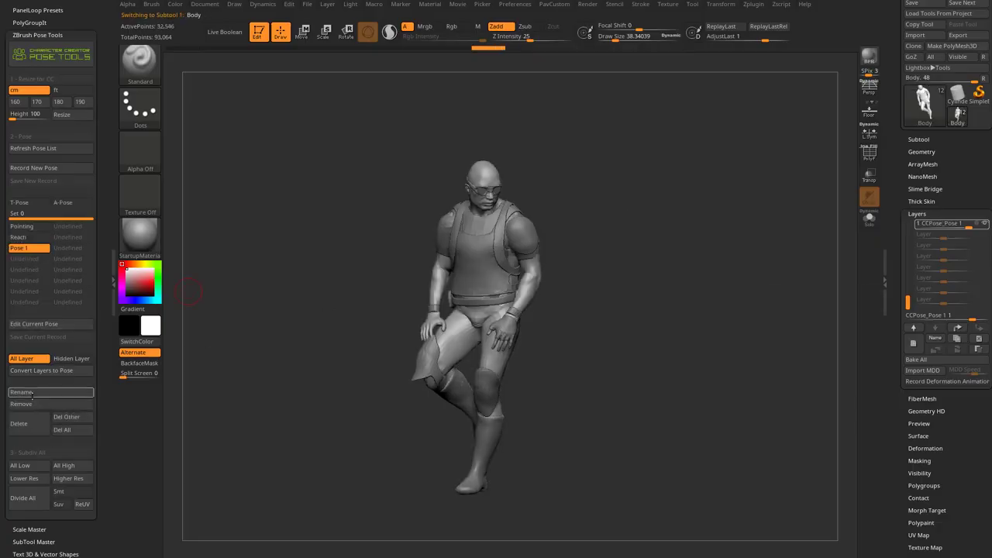
Step: Rename the transferred pose as Lean in ZBrush Pose Tools, and switch the pose off on the soldier
click(31, 393)
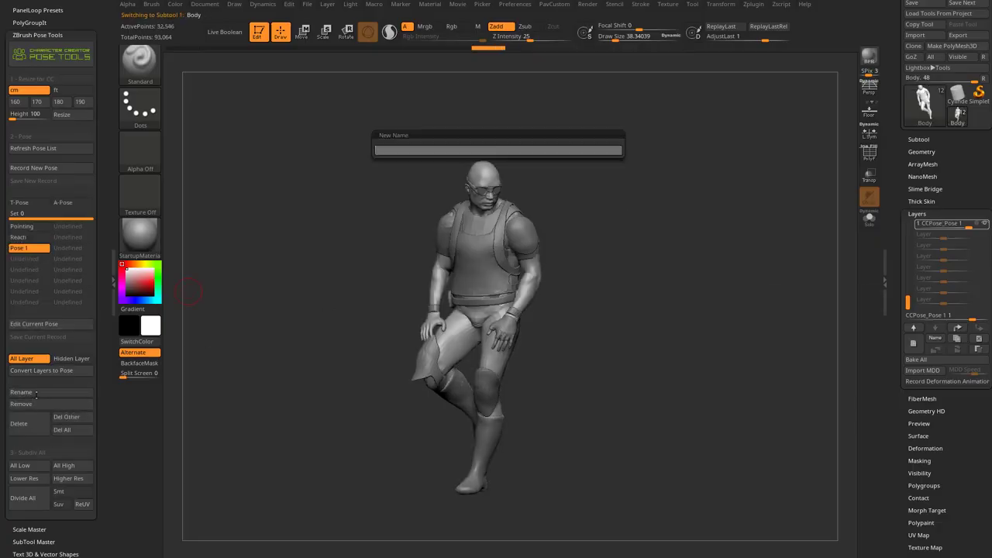
key(Return)
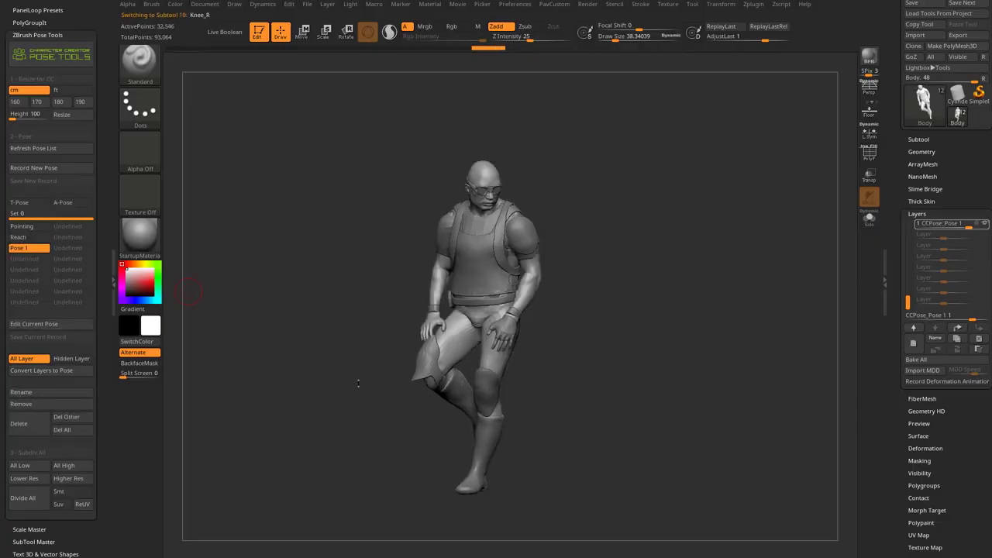
drag(574, 265, 609, 252)
drag(701, 361, 589, 234)
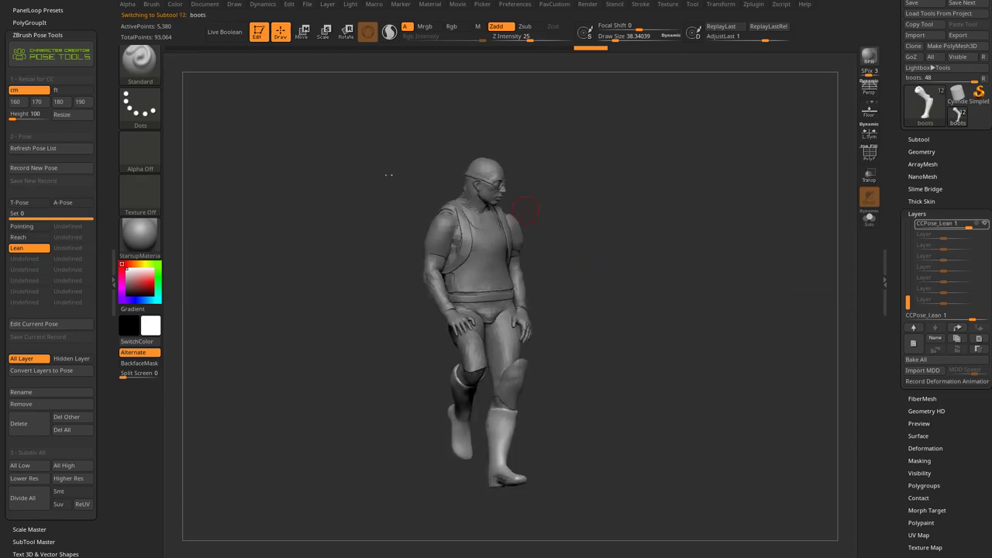
click(28, 248)
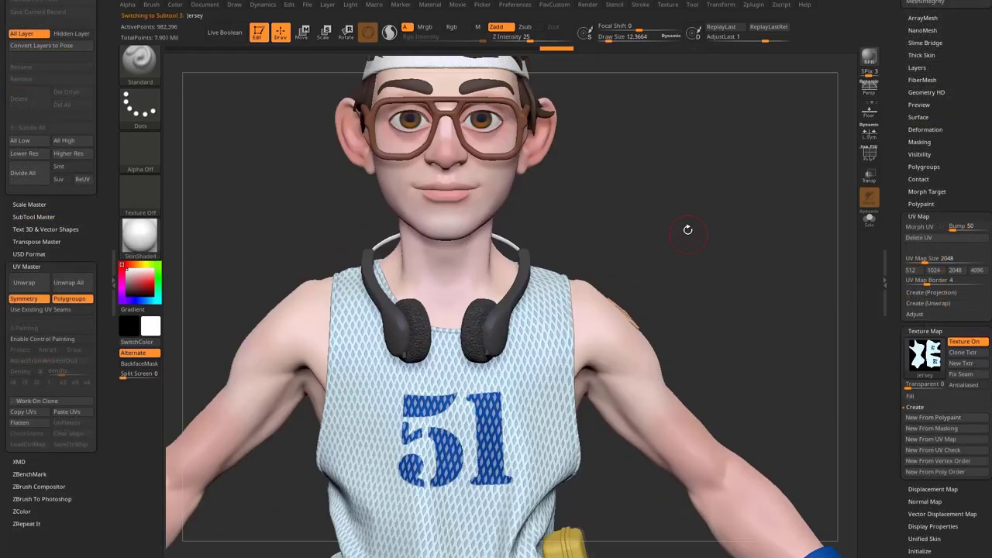
alt+click(533, 218)
alt+drag(687, 230, 513, 109)
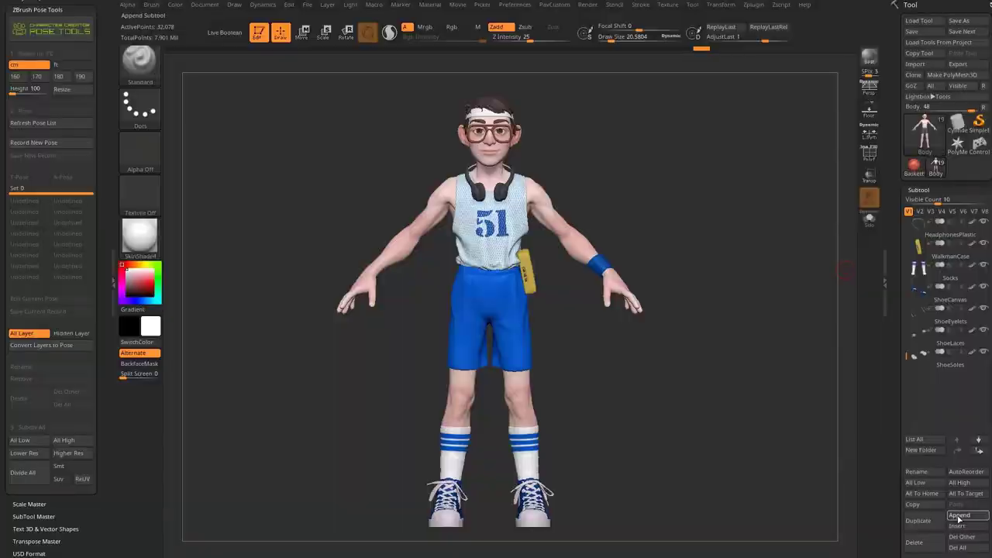
click(959, 515)
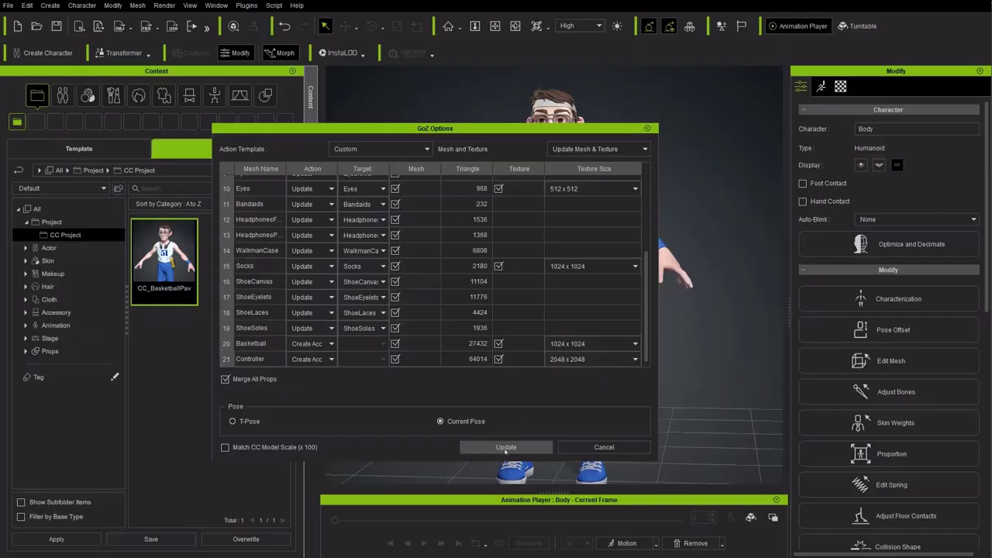